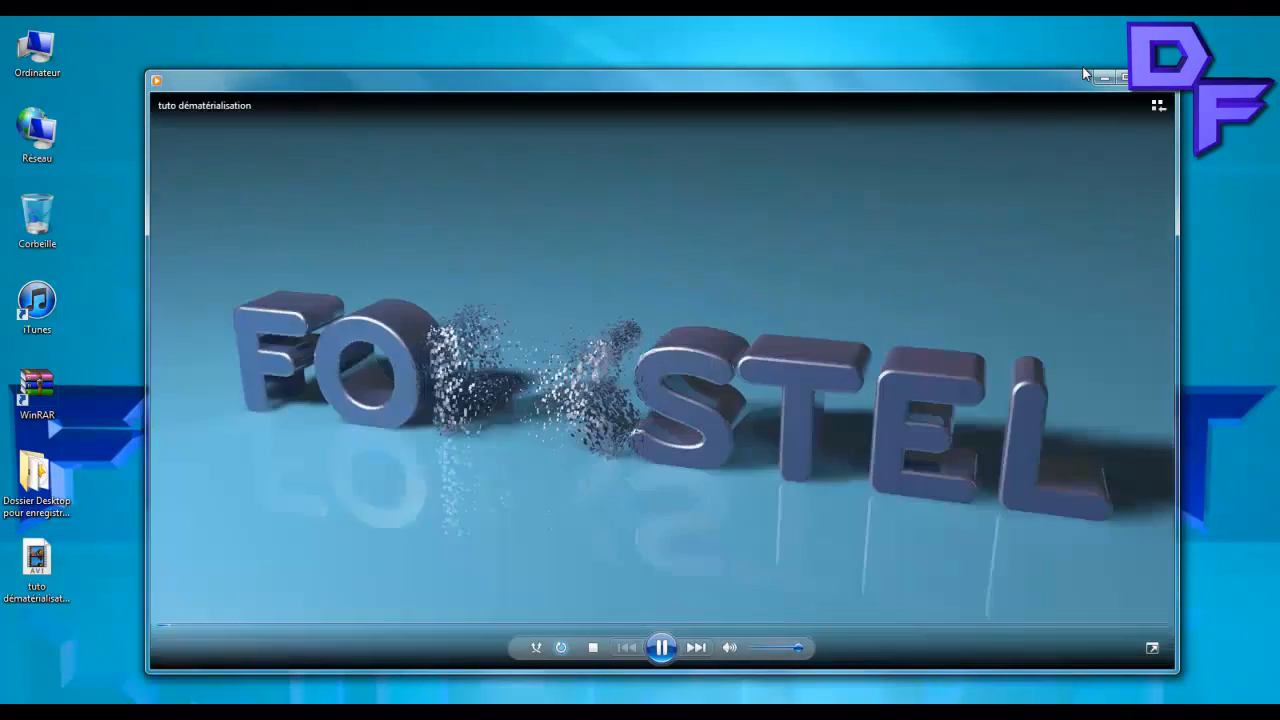
Pause the sample dematerialisation video to view the effect and close the player.
left_click(661, 648)
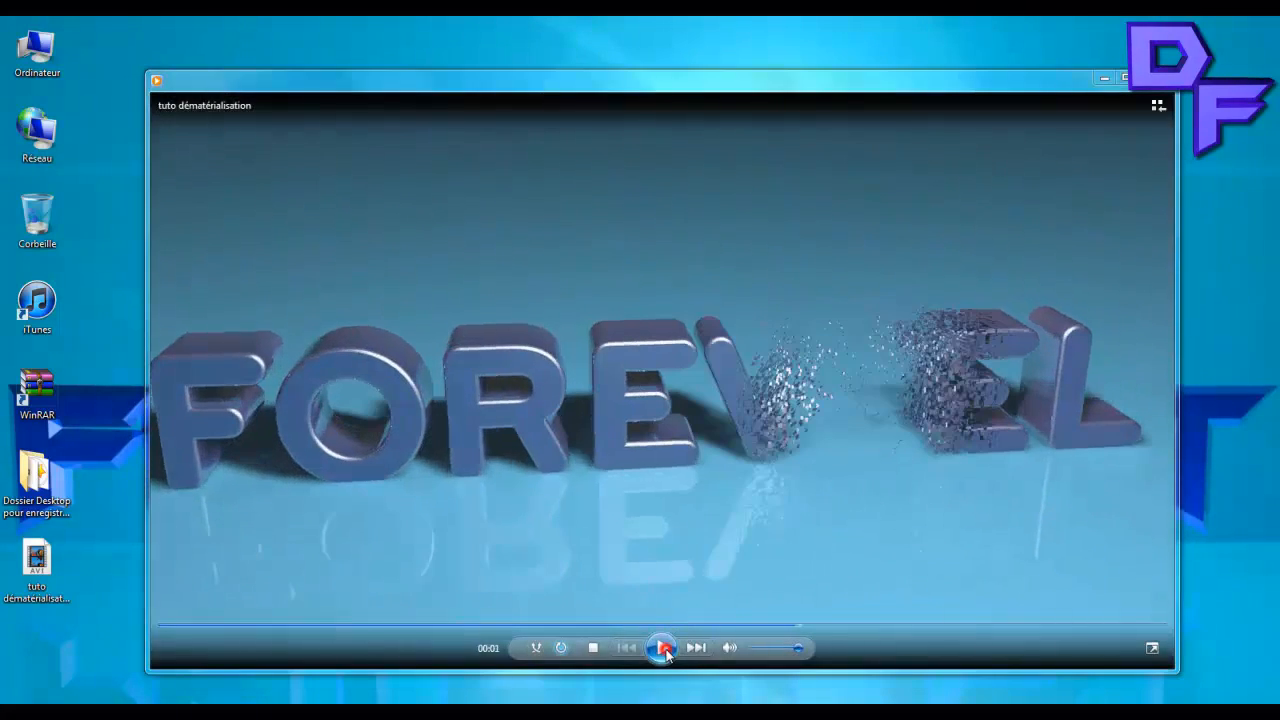
double_click(866, 346)
double_click(849, 384)
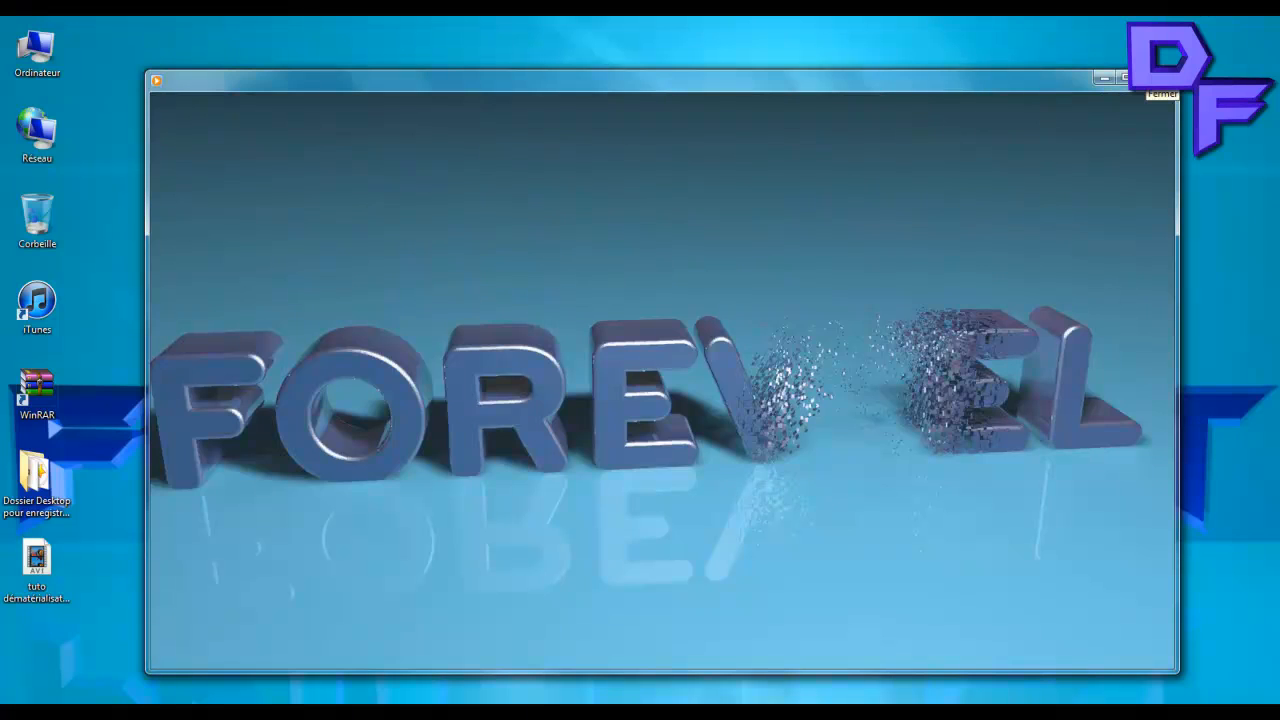
left_click(1160, 78)
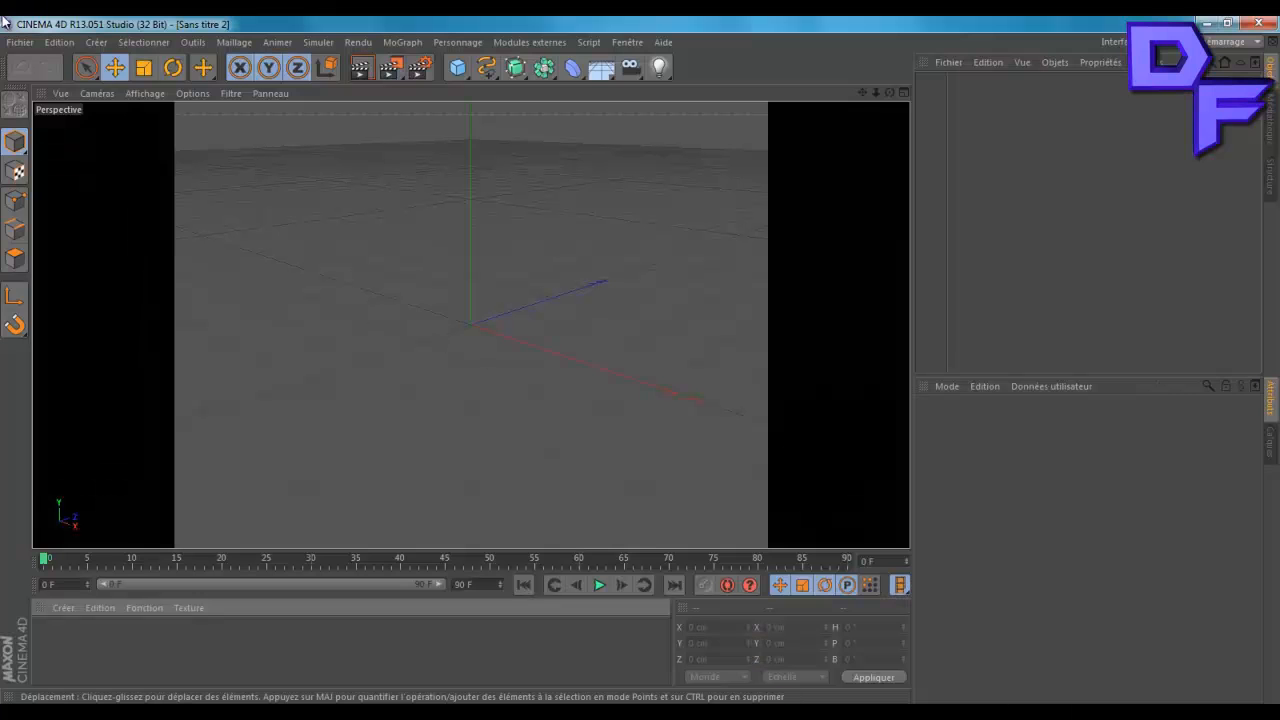
Set the render output to the HDV/HDTV 720 29.97 film/video preset.
left_click(422, 66)
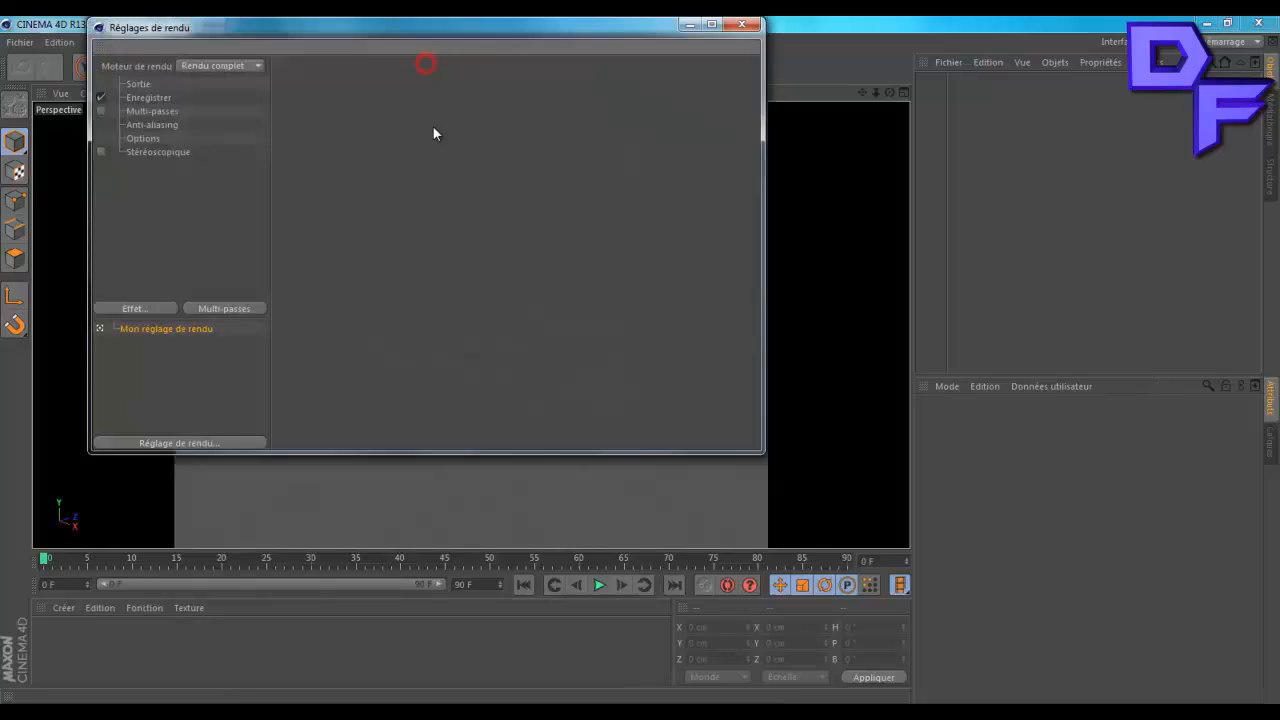
left_click(138, 84)
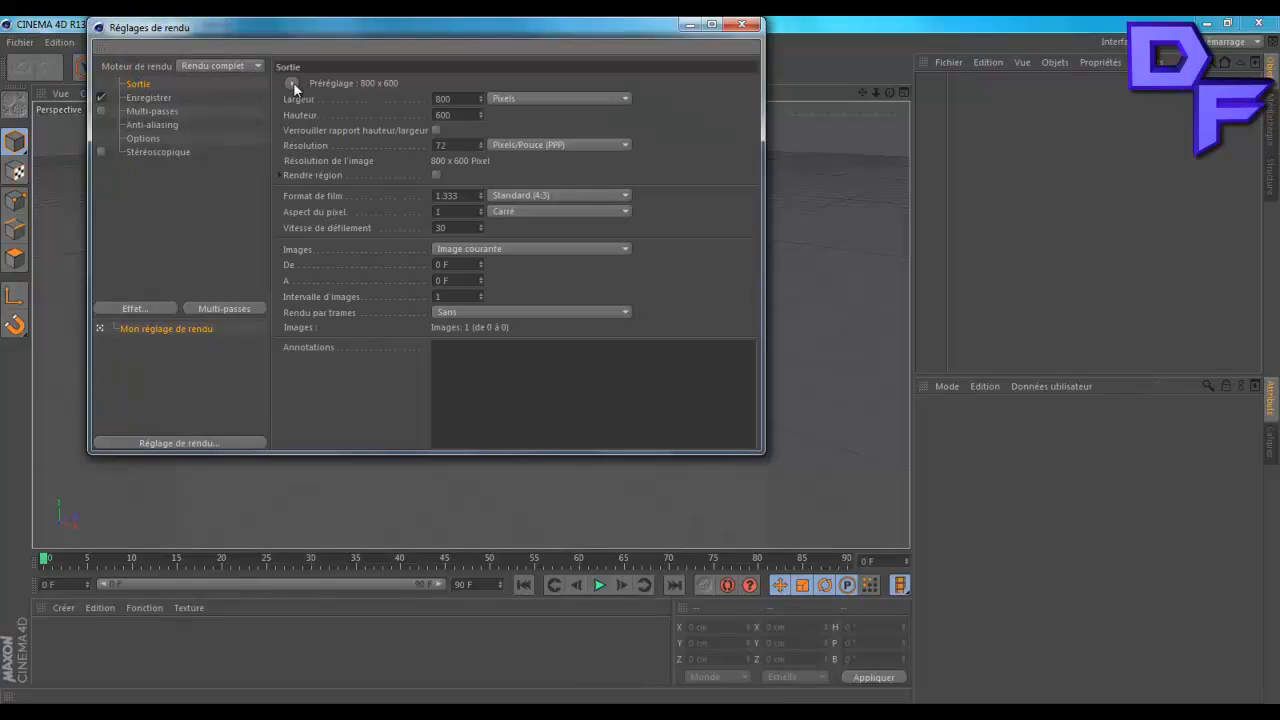
left_click(292, 83)
mouse_move(366, 132)
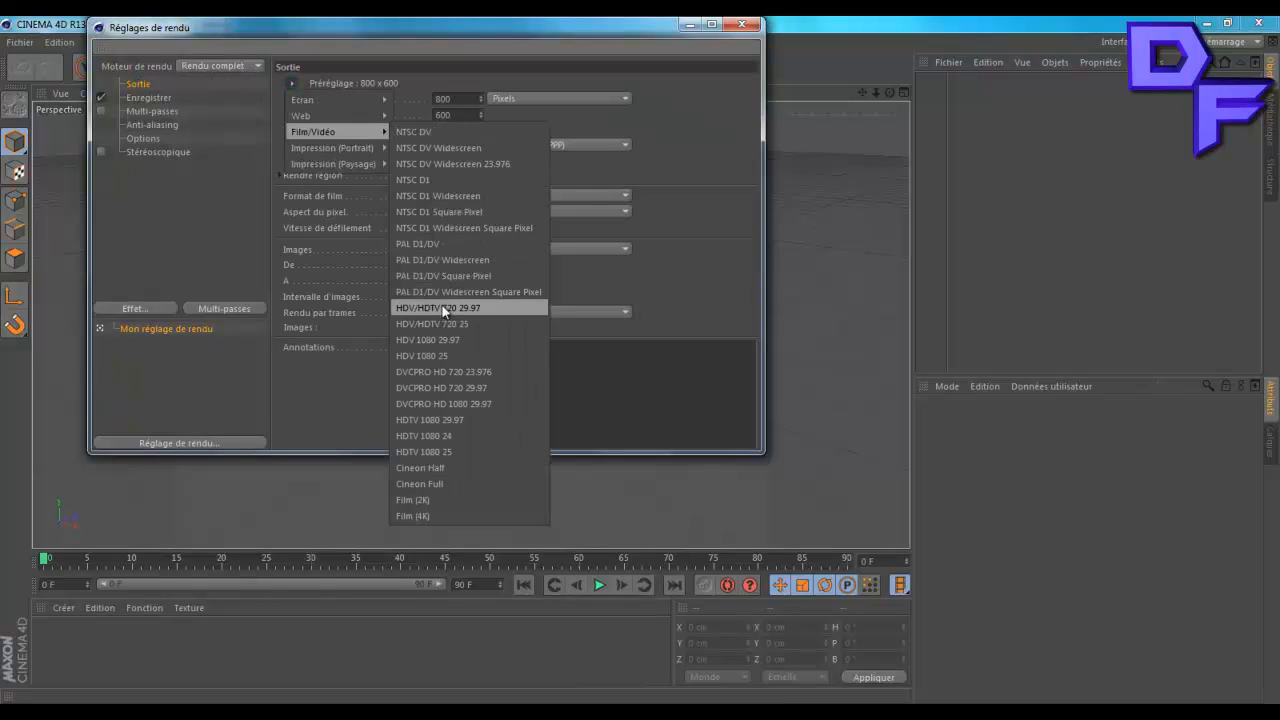
left_click(485, 309)
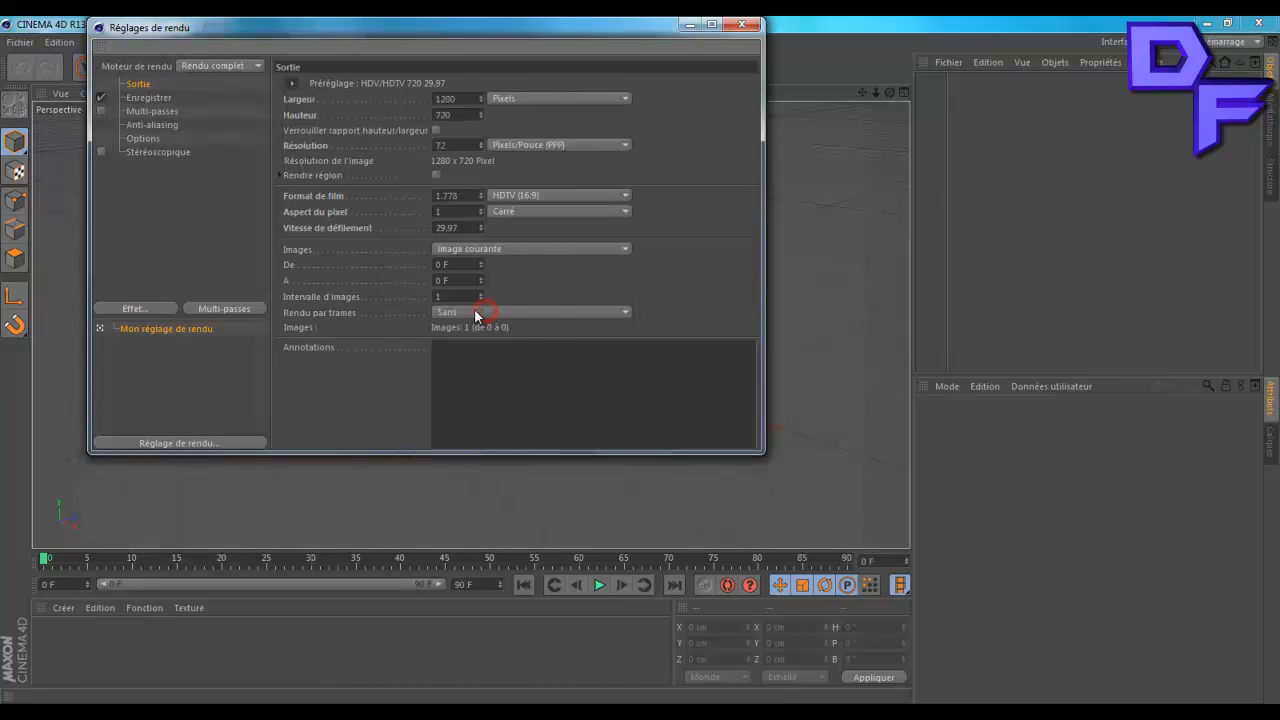
Set the render's save format to Film AVI.
left_click(148, 97)
left_click(440, 130)
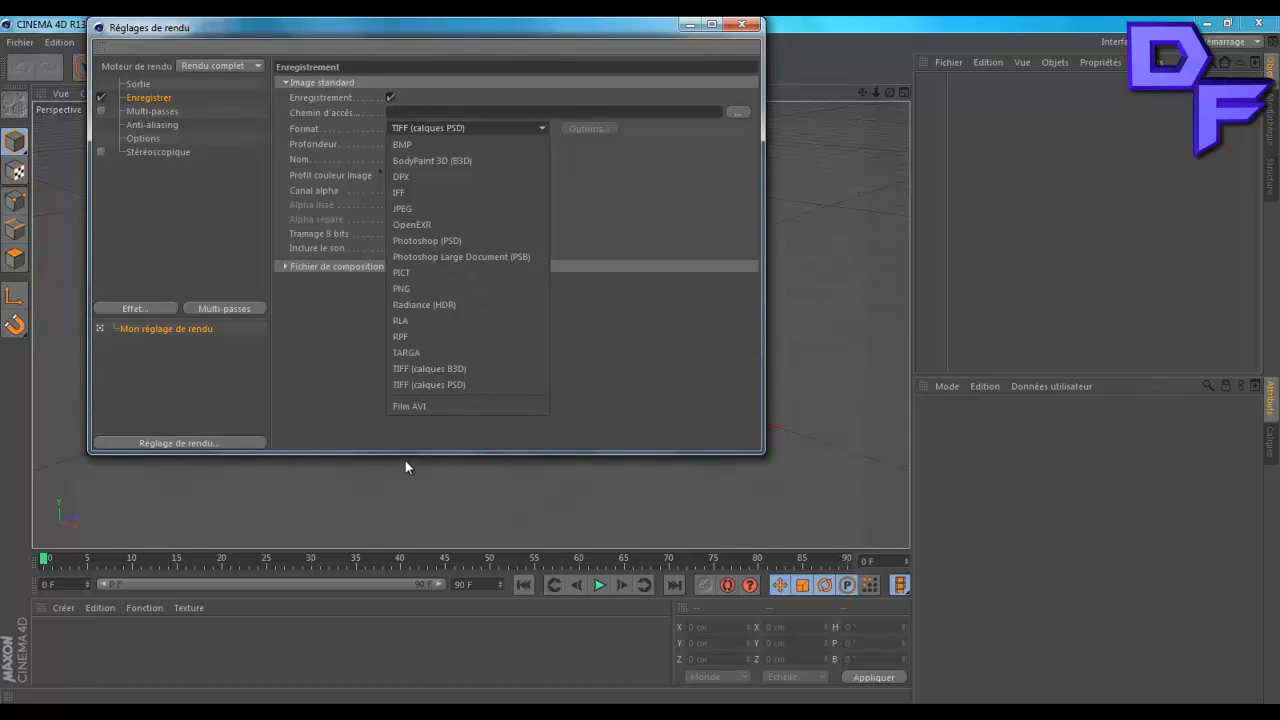
left_click(427, 404)
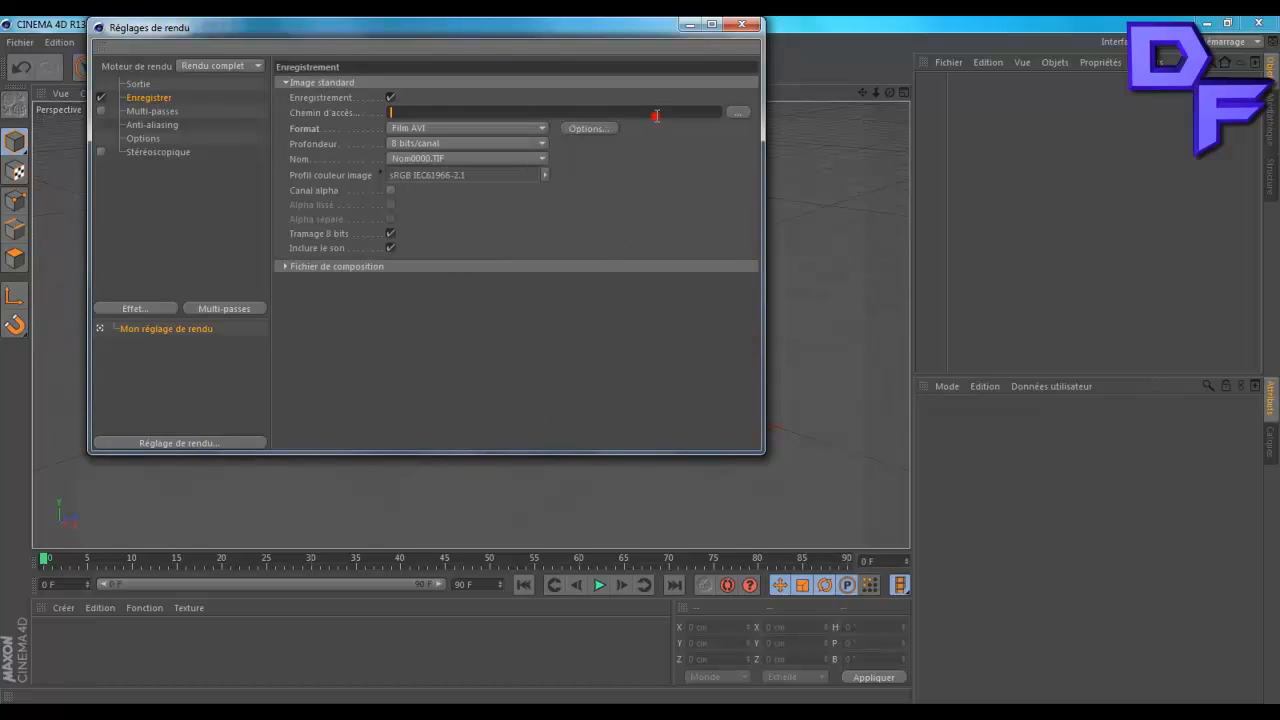
Set the render's save path to a file named Dématérialisation in the C4D Videos folder.
left_click(736, 114)
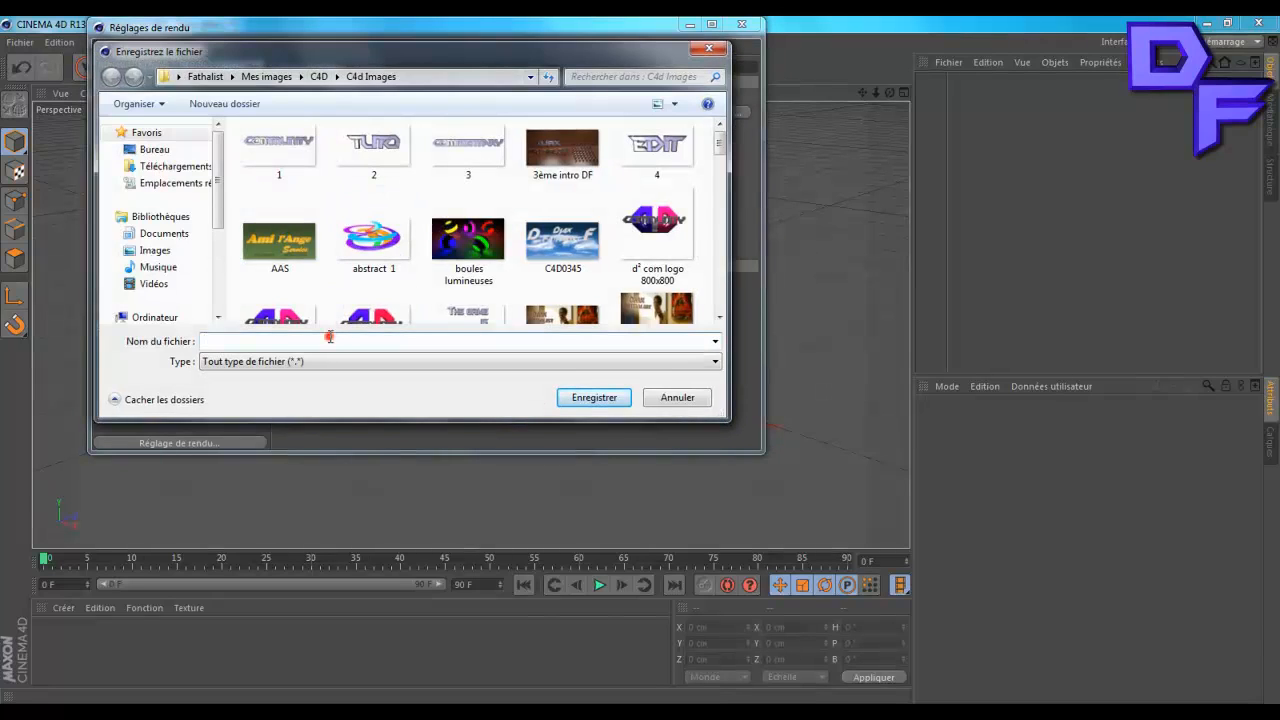
left_click(318, 78)
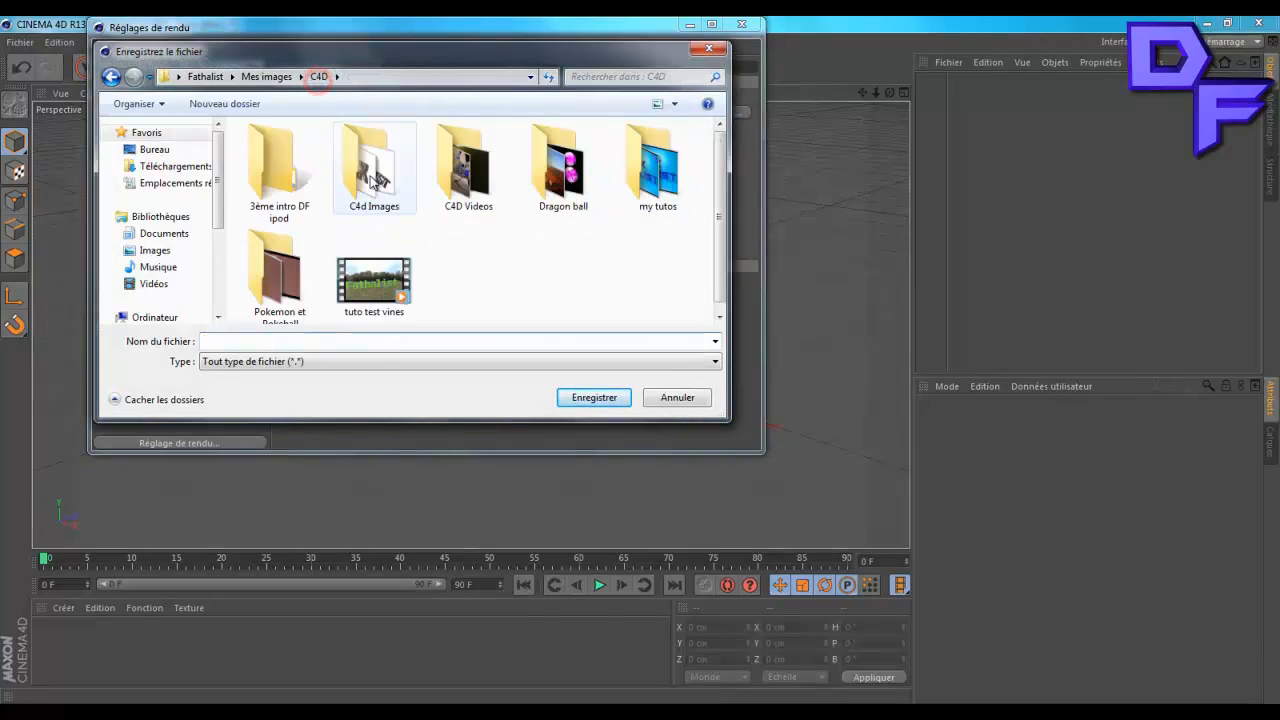
double_click(470, 148)
left_click(351, 343)
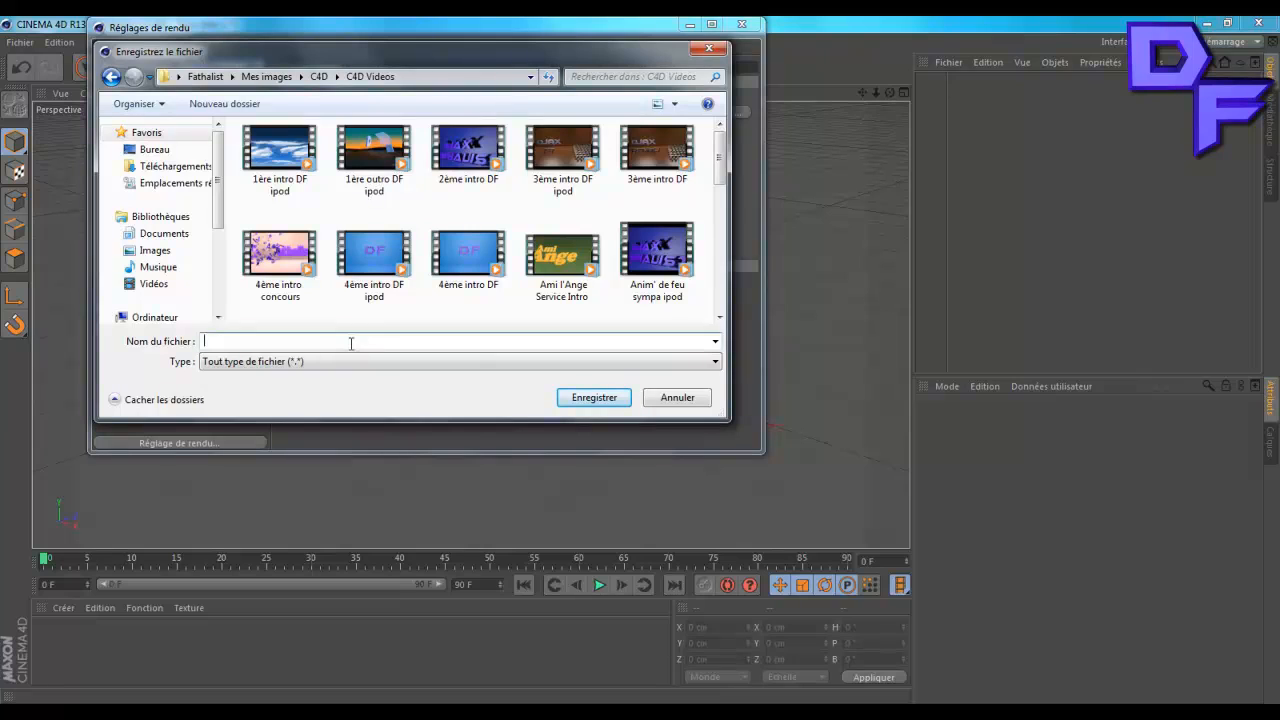
type("Déma")
type("térialisation")
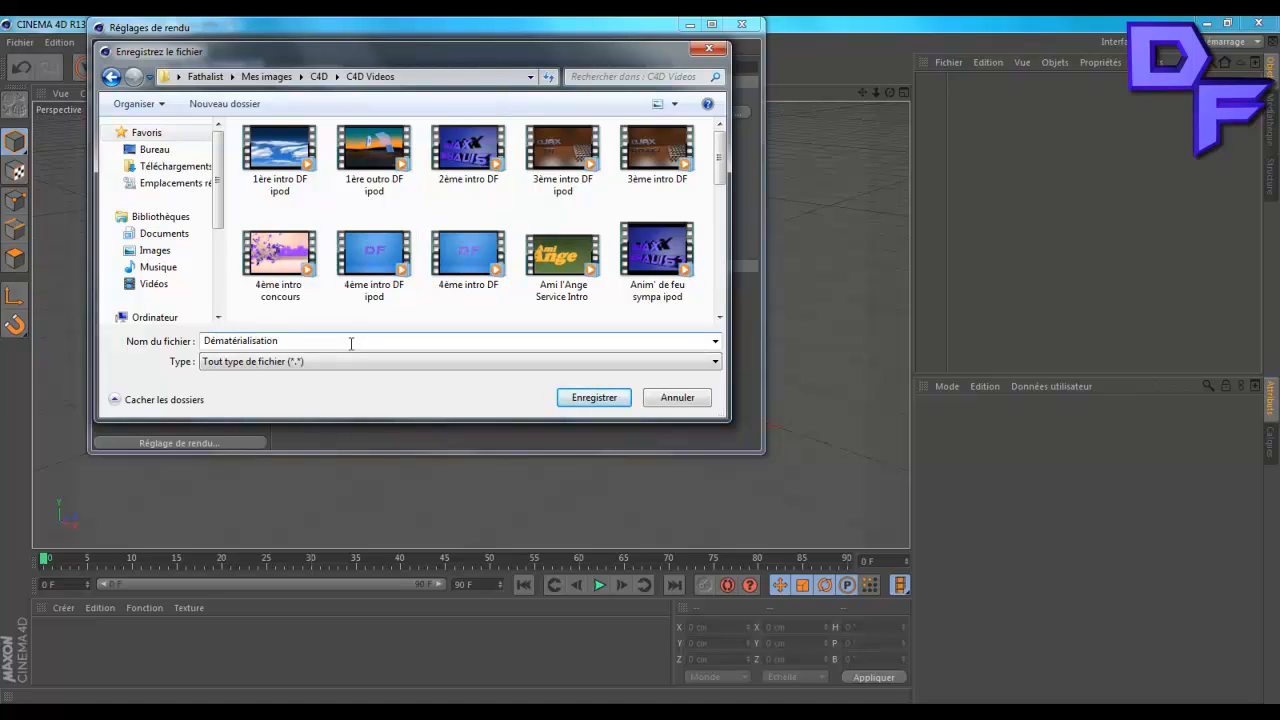
key("Return")
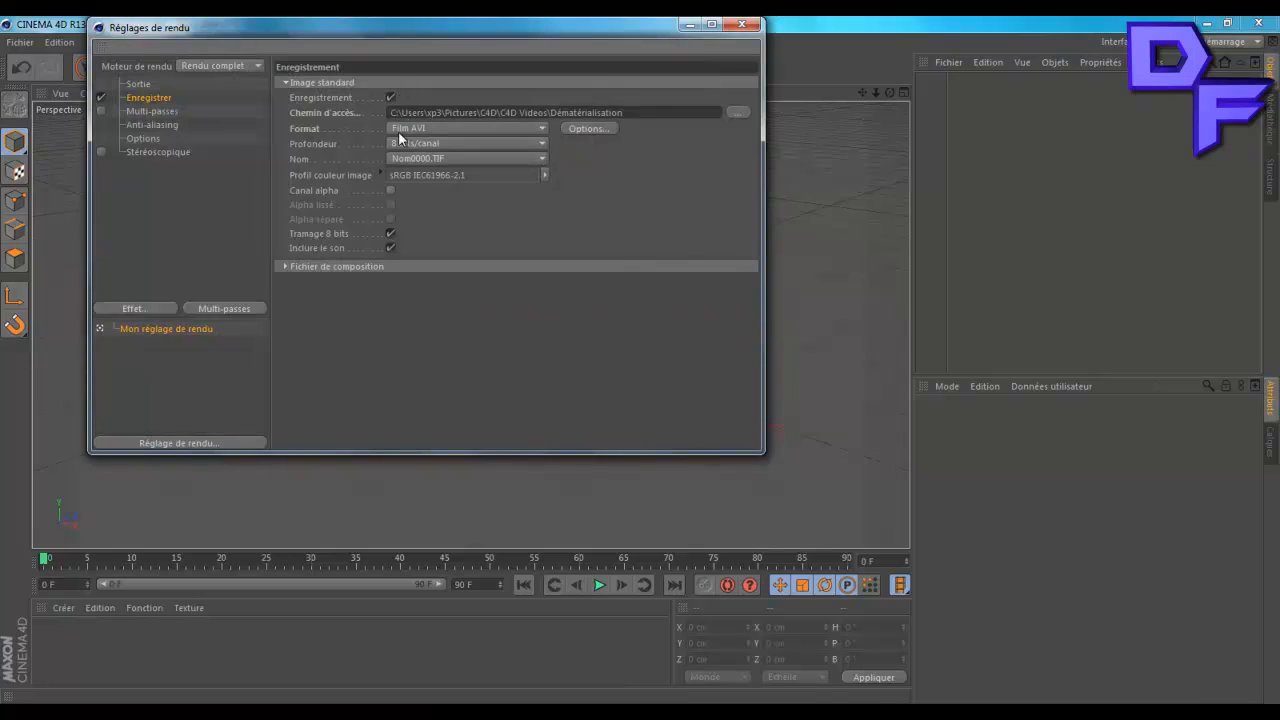
Set the render output range to all frames (Toutes les images) and minimize the render settings.
left_click(139, 84)
left_click(466, 249)
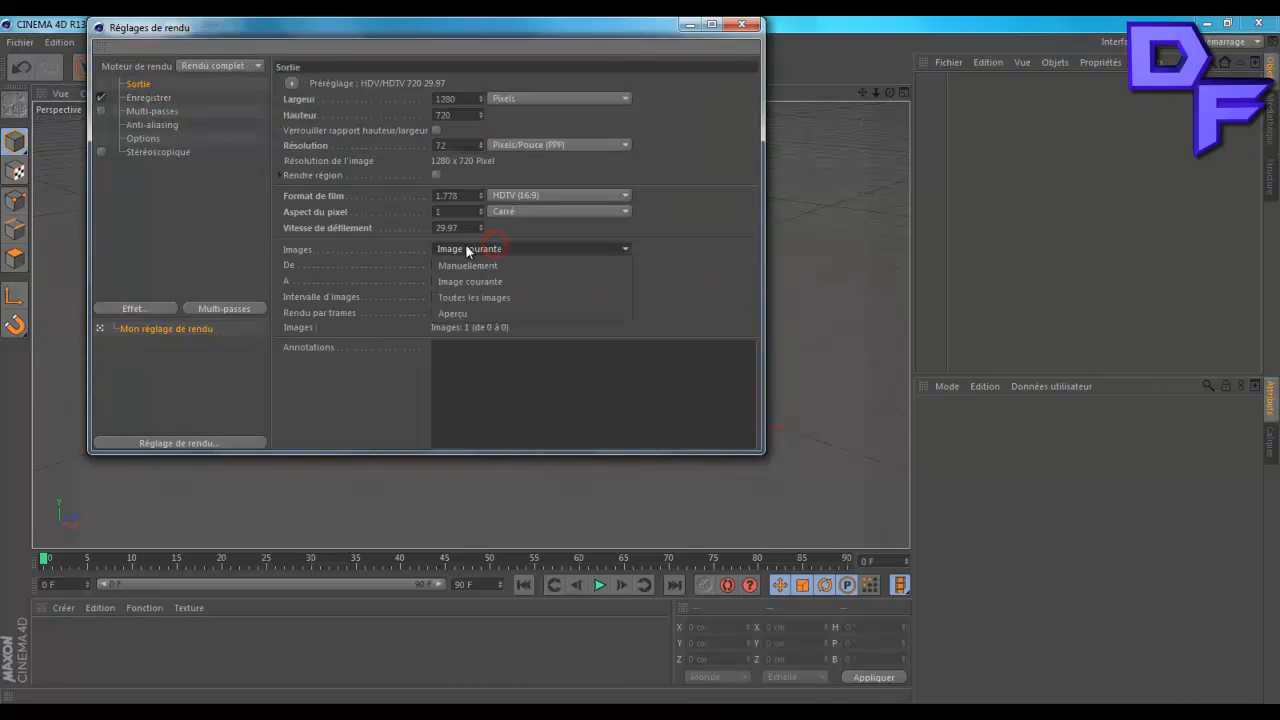
left_click(474, 297)
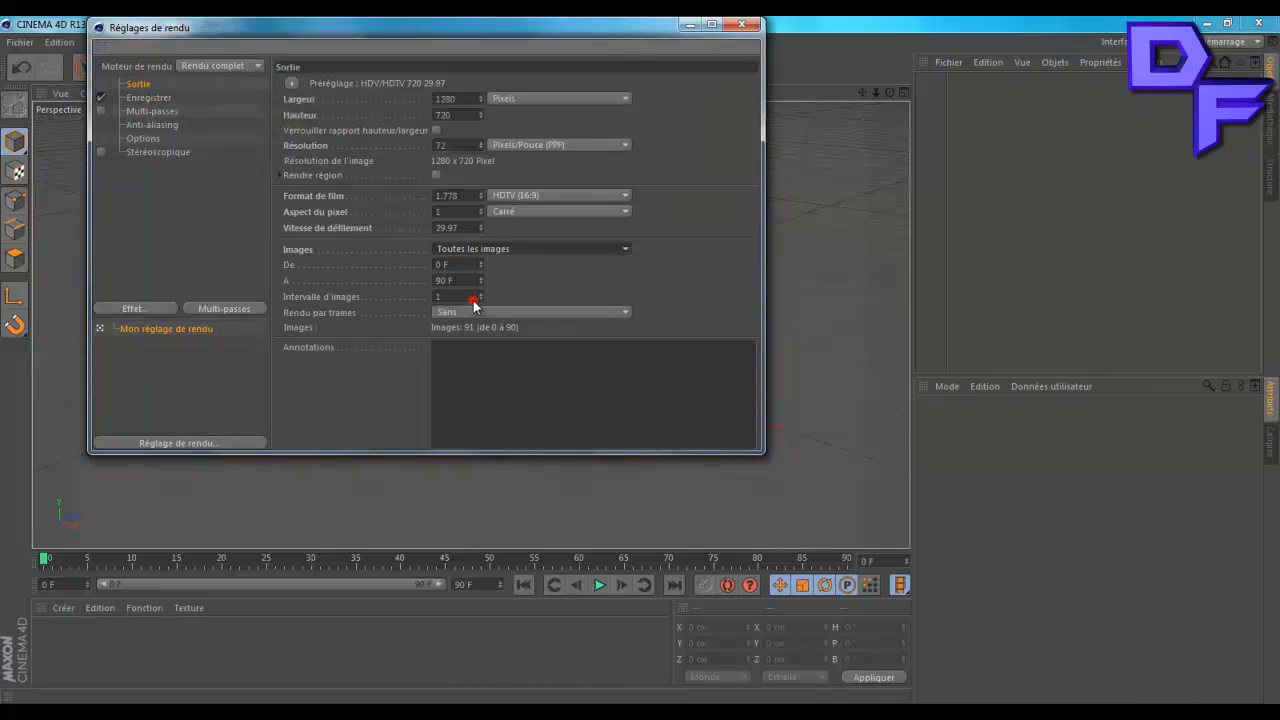
left_click(690, 25)
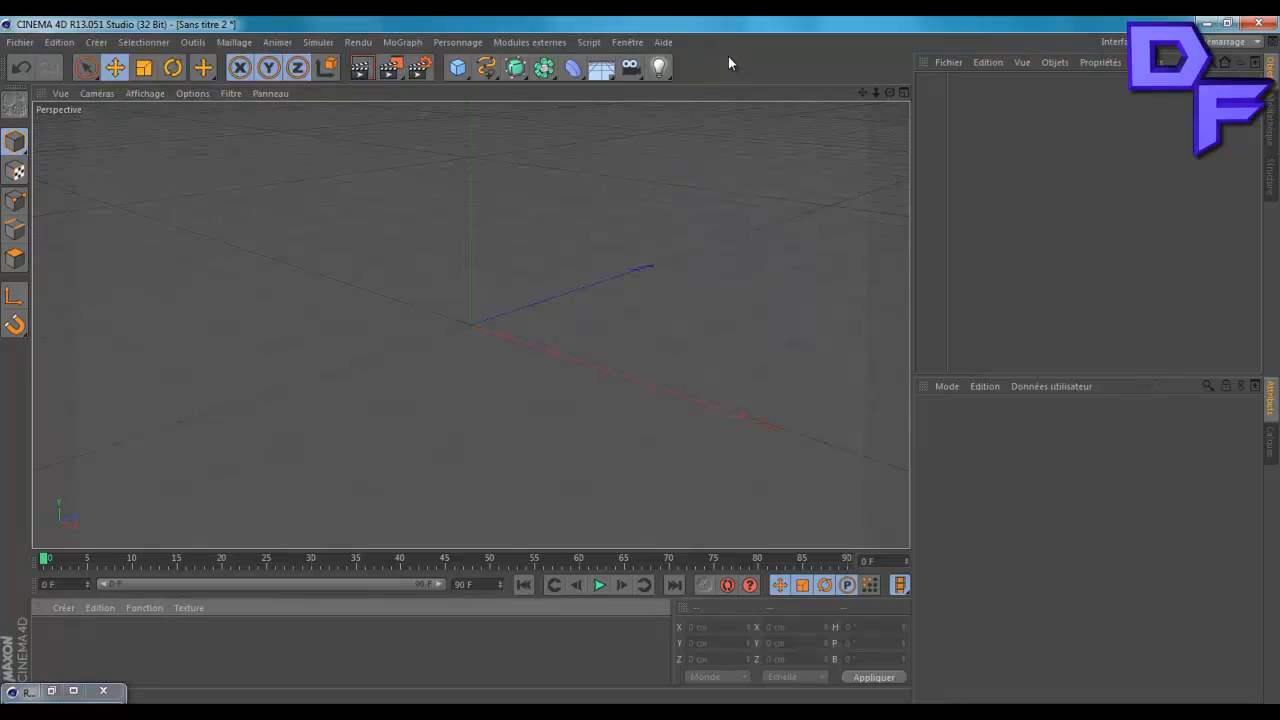
Add a MoGraph text object (Mo Texte) to the scene and set its text to DjaxStel.
left_click(402, 42)
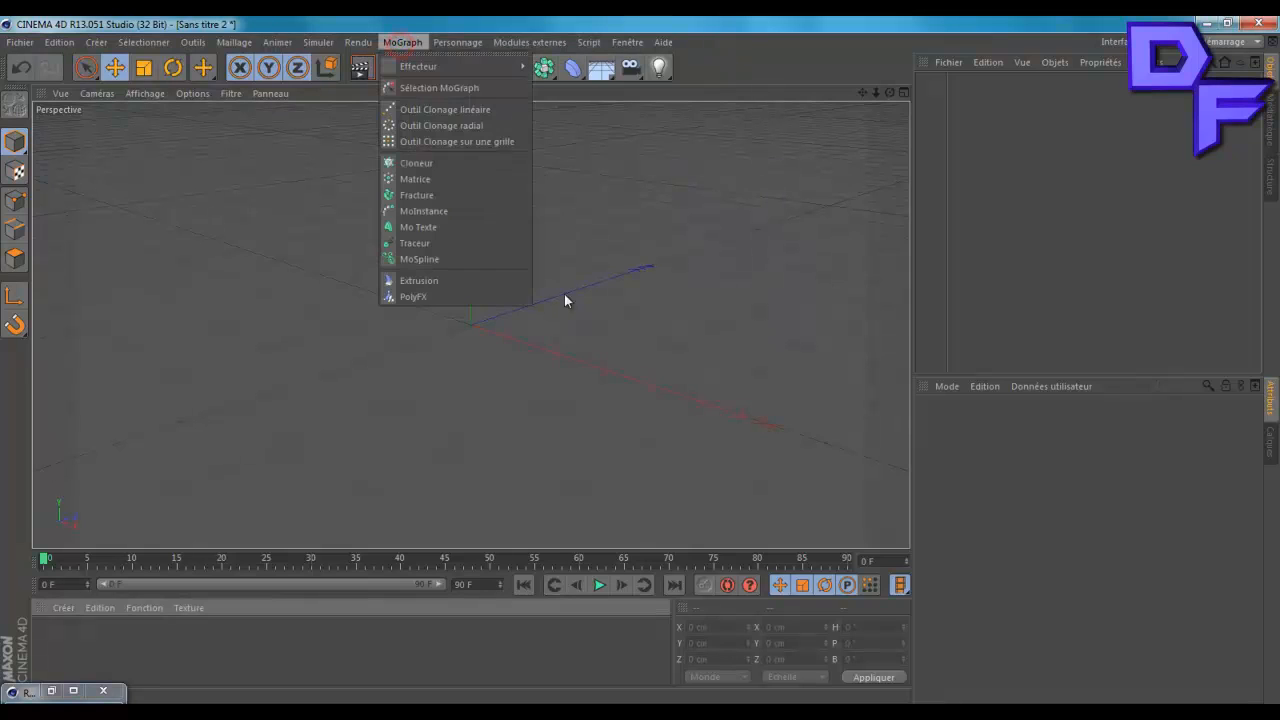
left_click(444, 231)
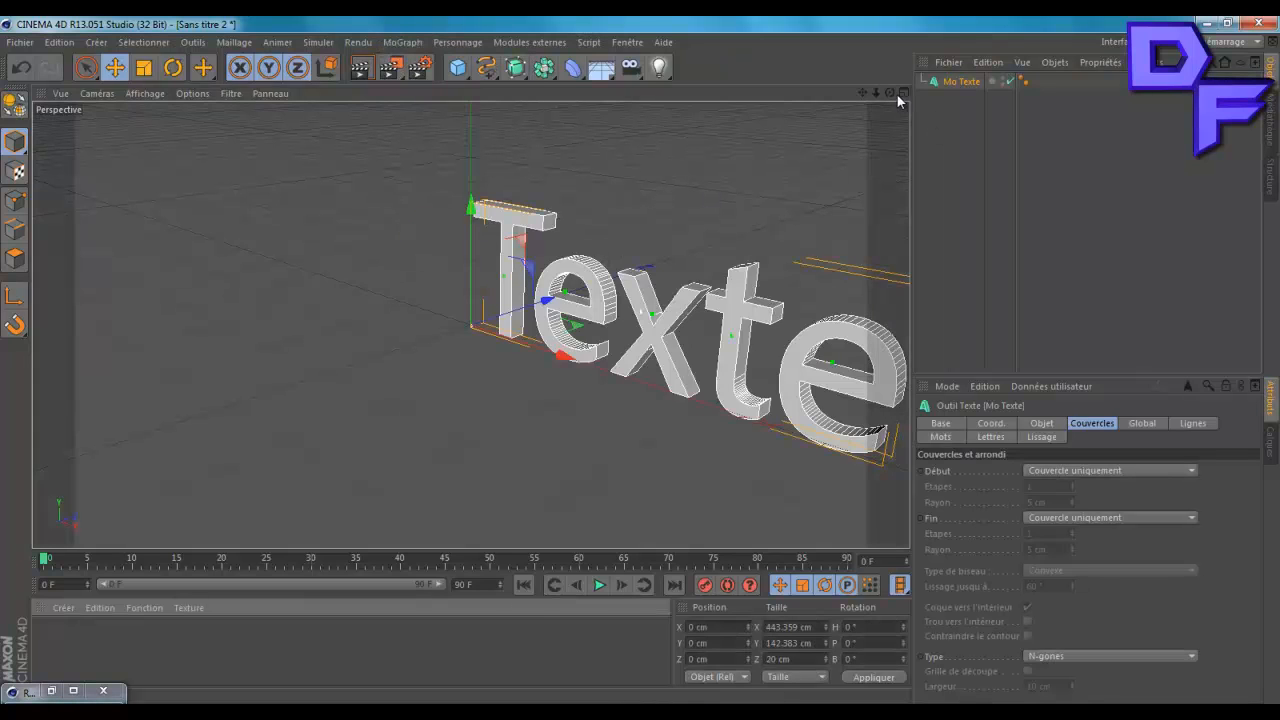
left_click_drag(890, 94, 641, 360)
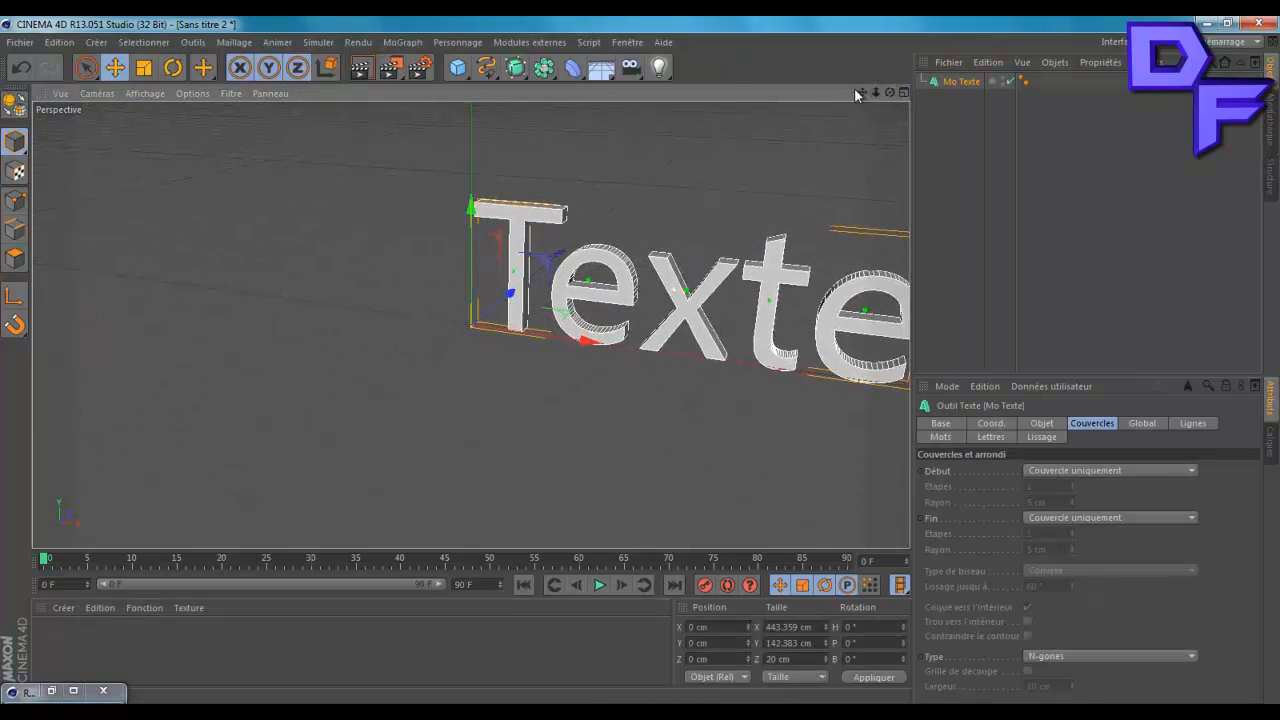
left_click_drag(809, 93, 641, 366)
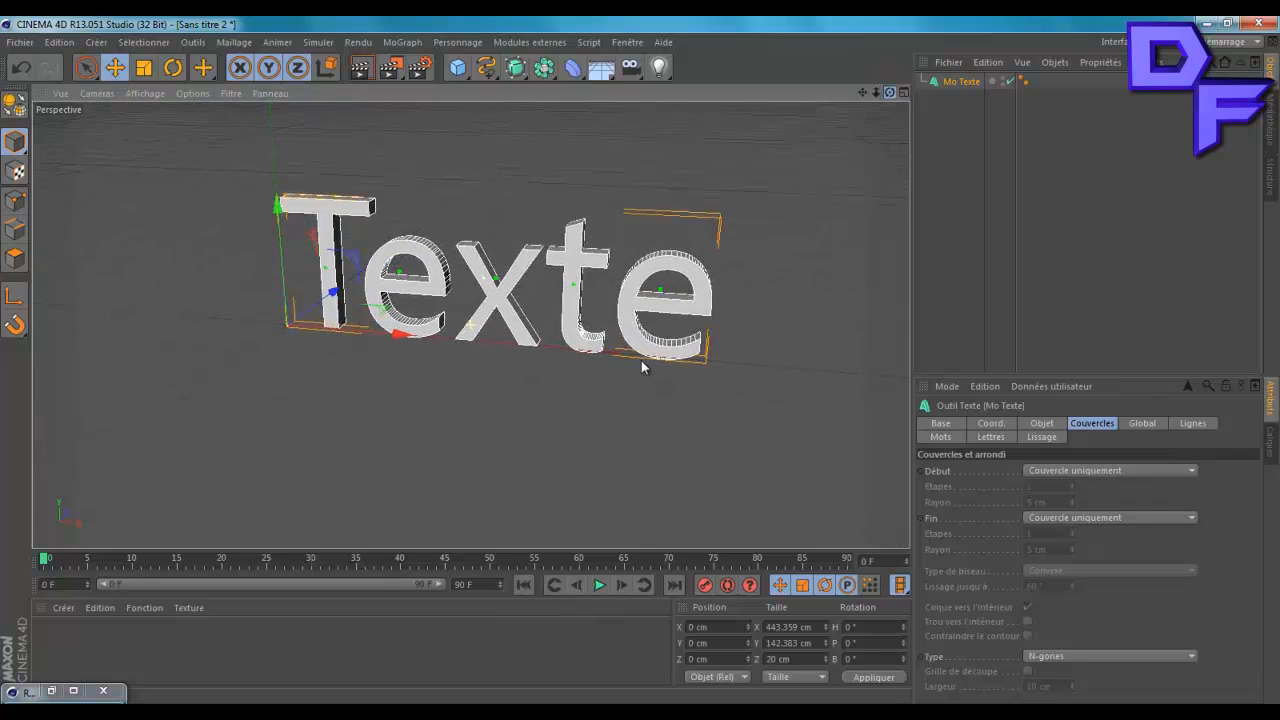
left_click(958, 82)
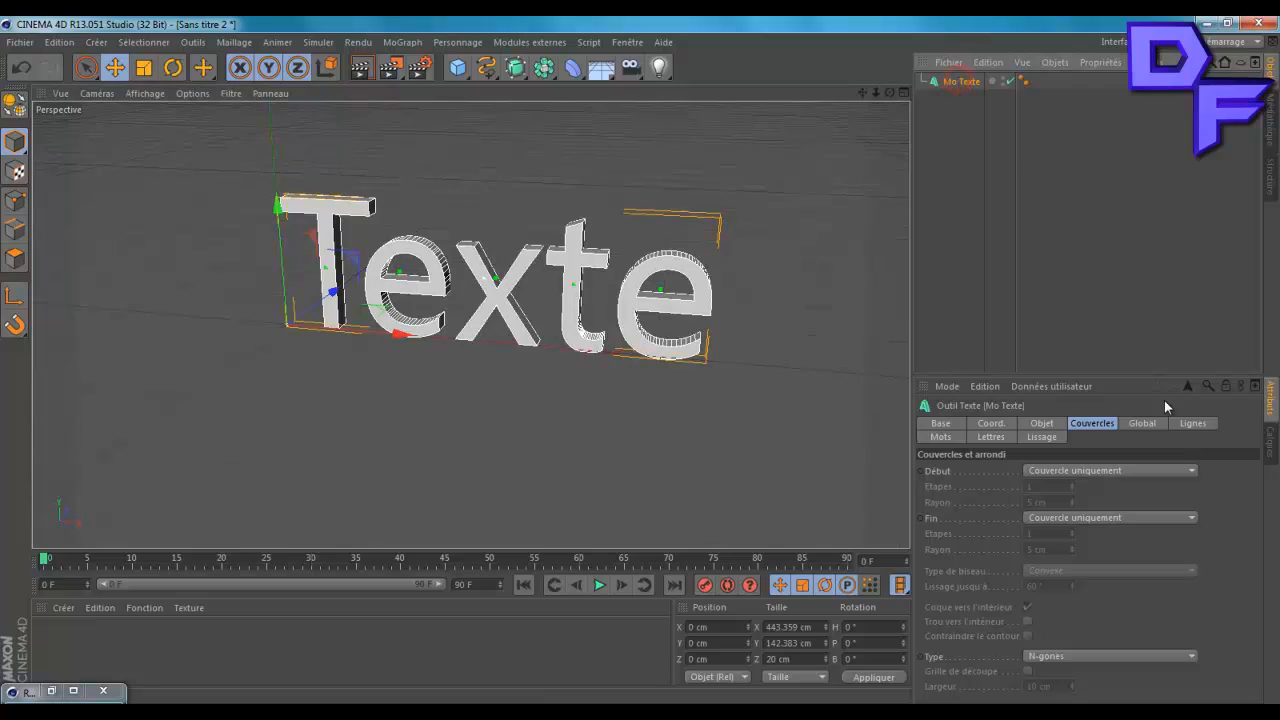
left_click(1041, 423)
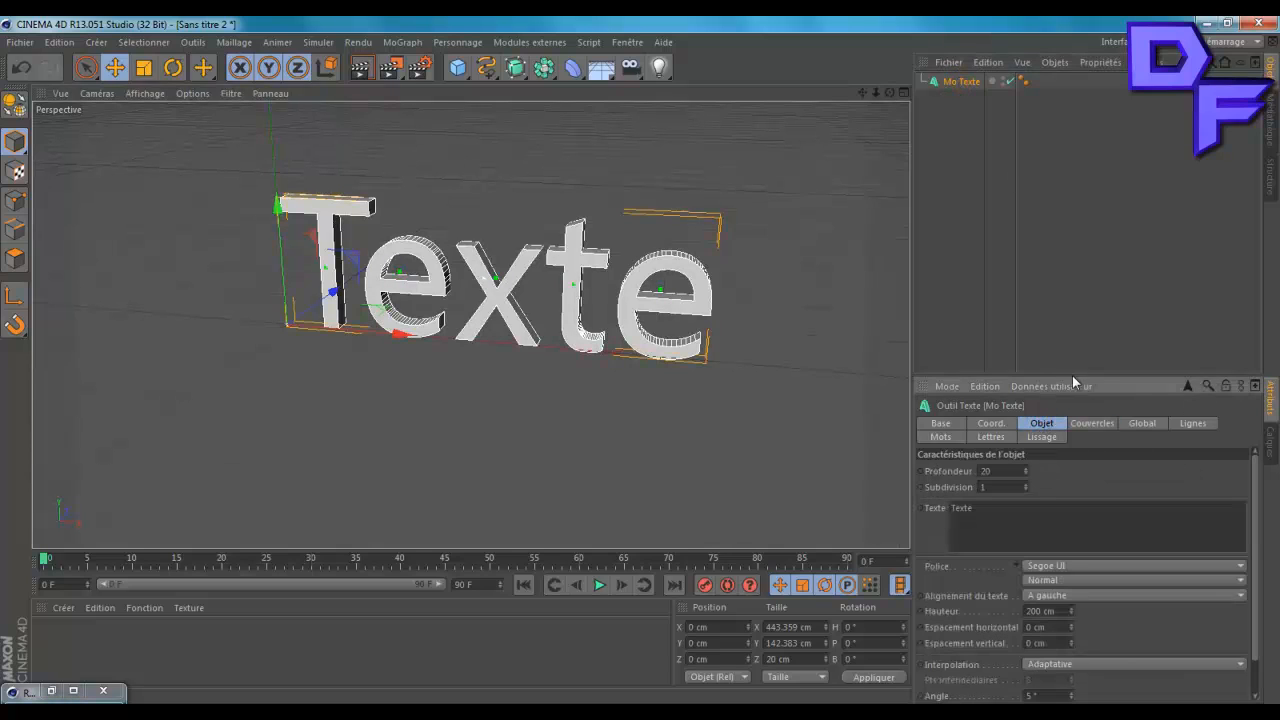
double_click(1009, 517)
type("D")
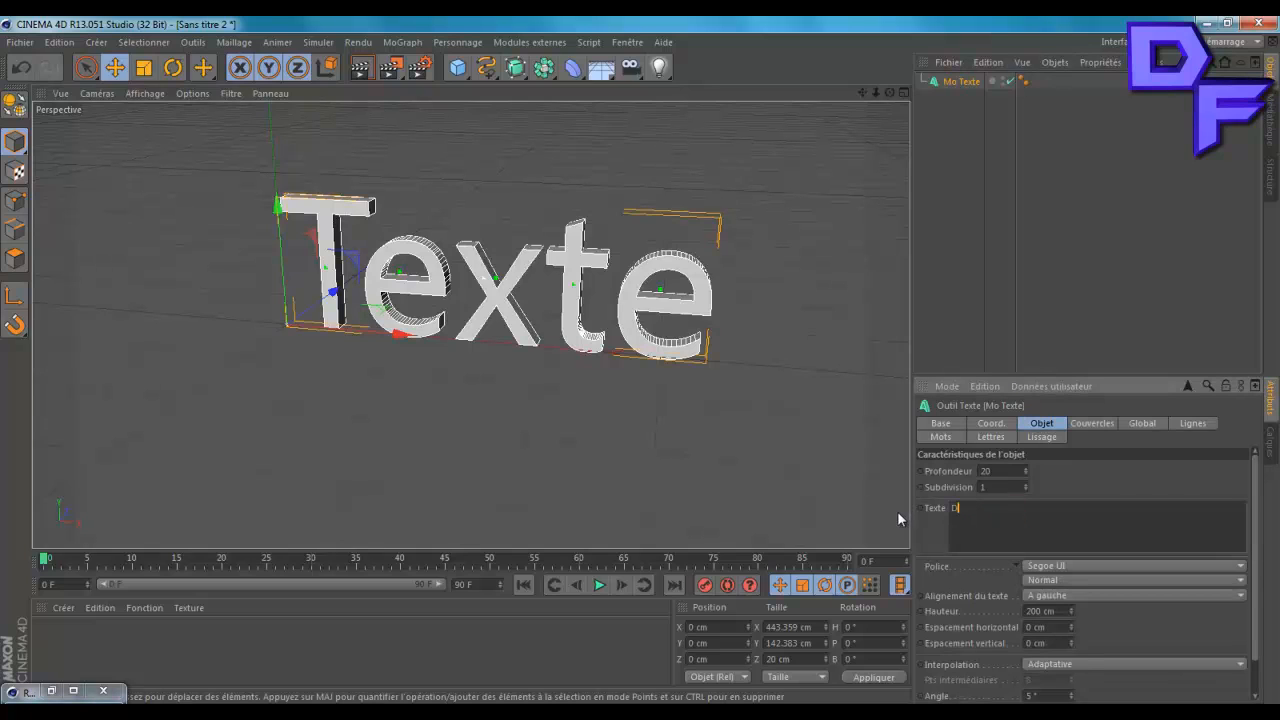
type("jaxStel")
left_click(1091, 483)
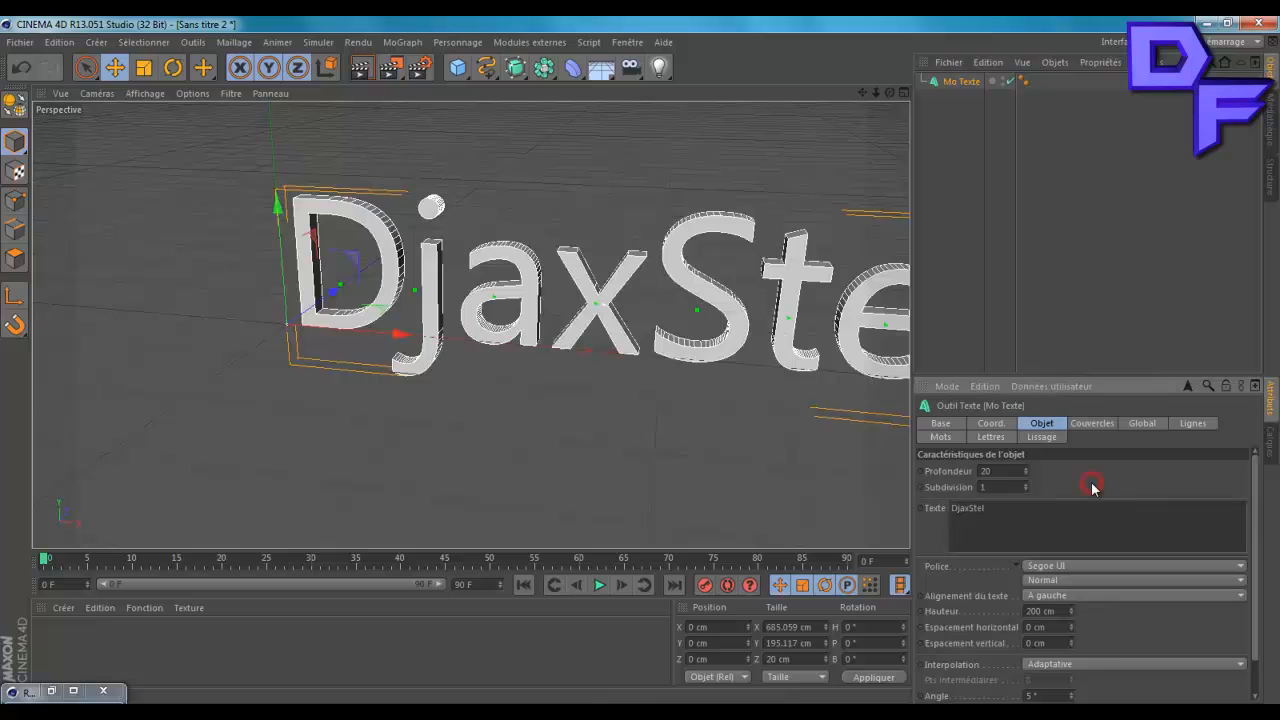
Set the text object's depth (Profondeur) to 75 and its subdivision to 15.
mouse_move(877, 92)
left_mouse_down()
mouse_move(633, 362)
mouse_move(872, 107)
left_mouse_up()
double_click(1020, 472)
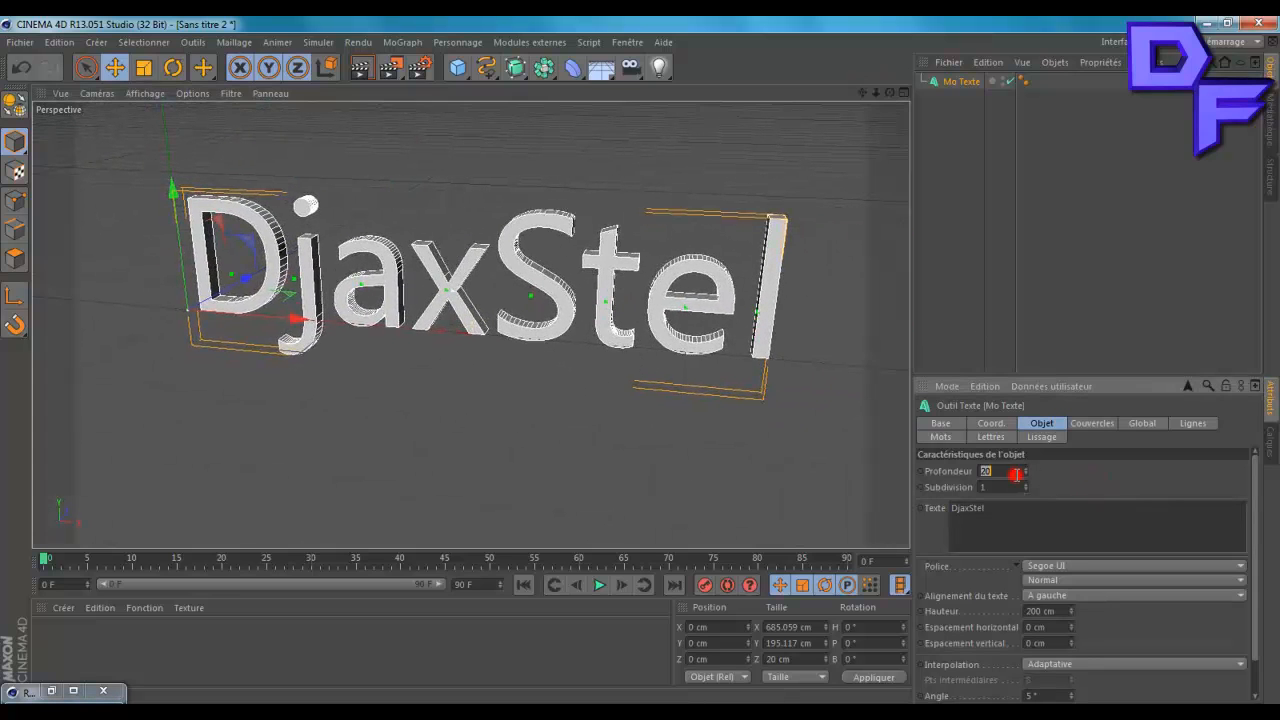
type("75")
left_click(1060, 478)
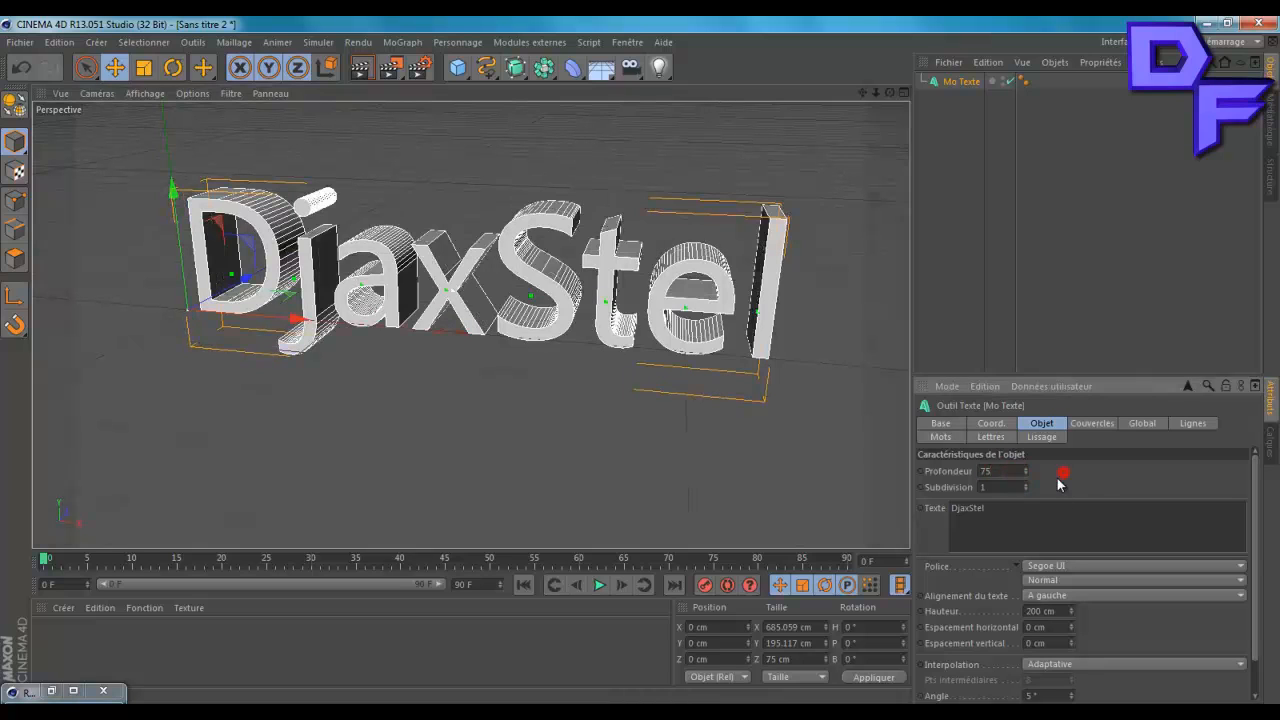
left_click(1011, 482)
left_click(1073, 487)
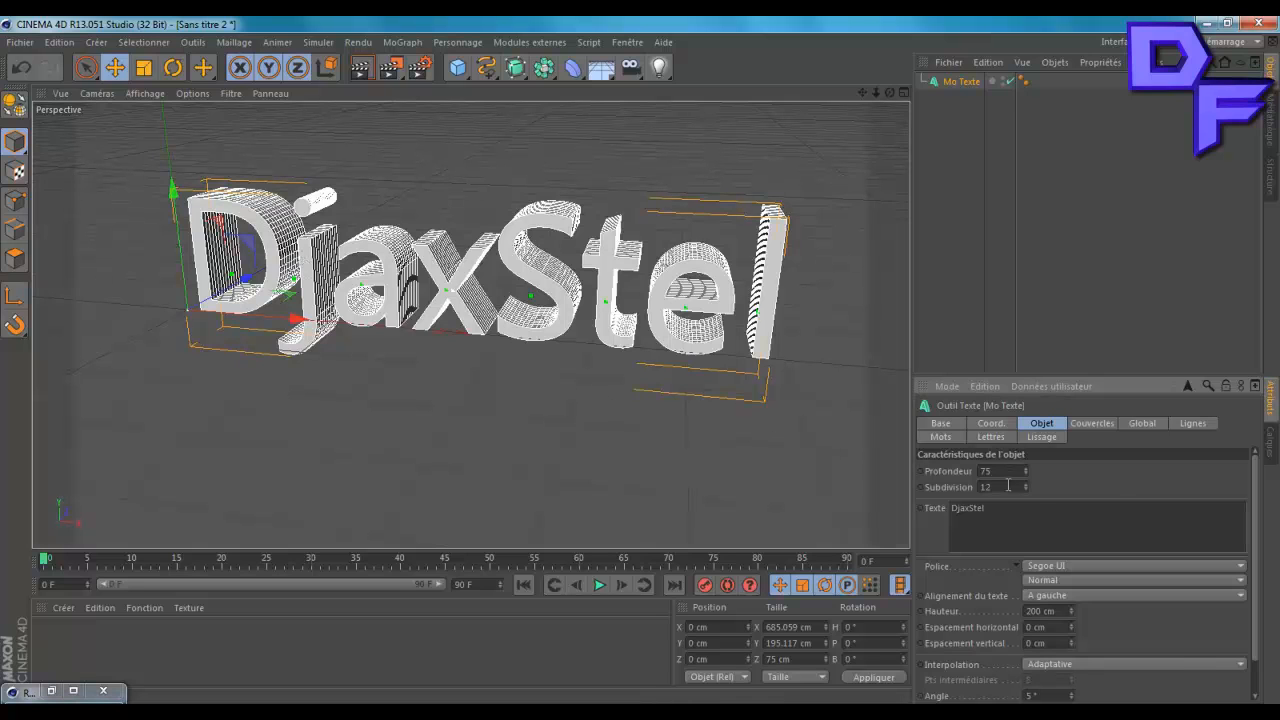
left_click_drag(1025, 488, 1026, 486)
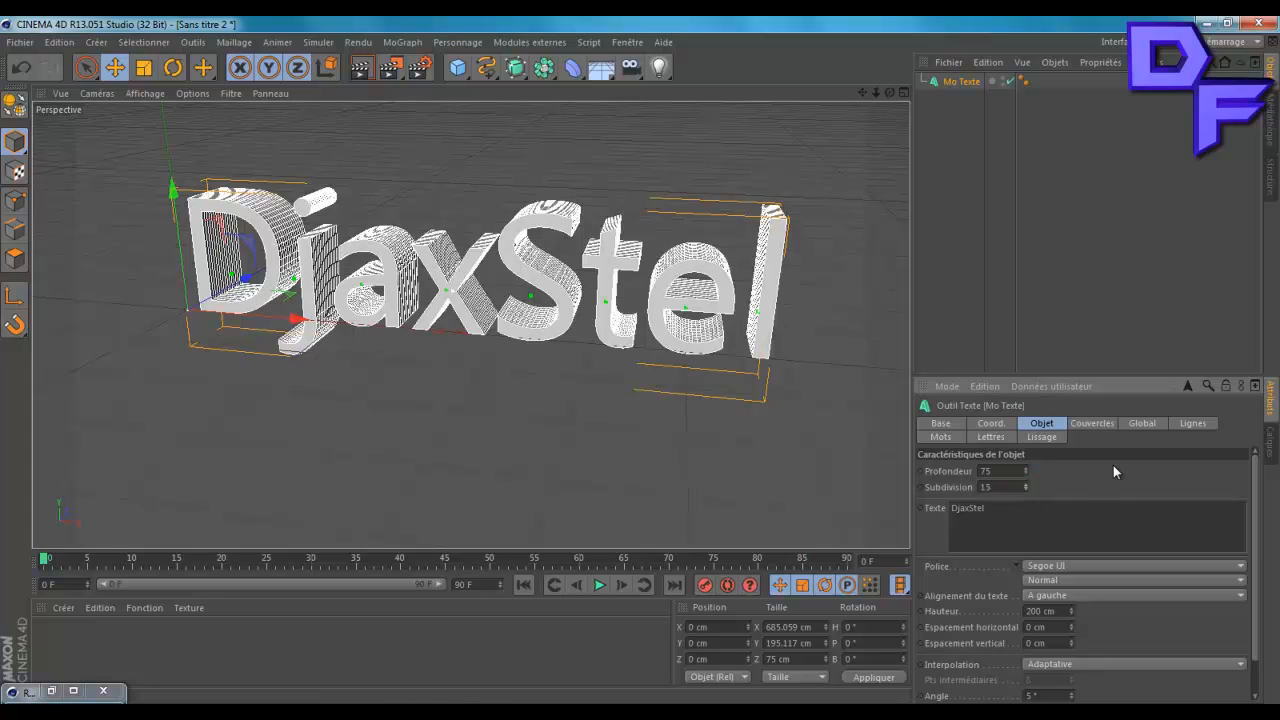
Change the text object's font to Made in China.
left_click(1075, 568)
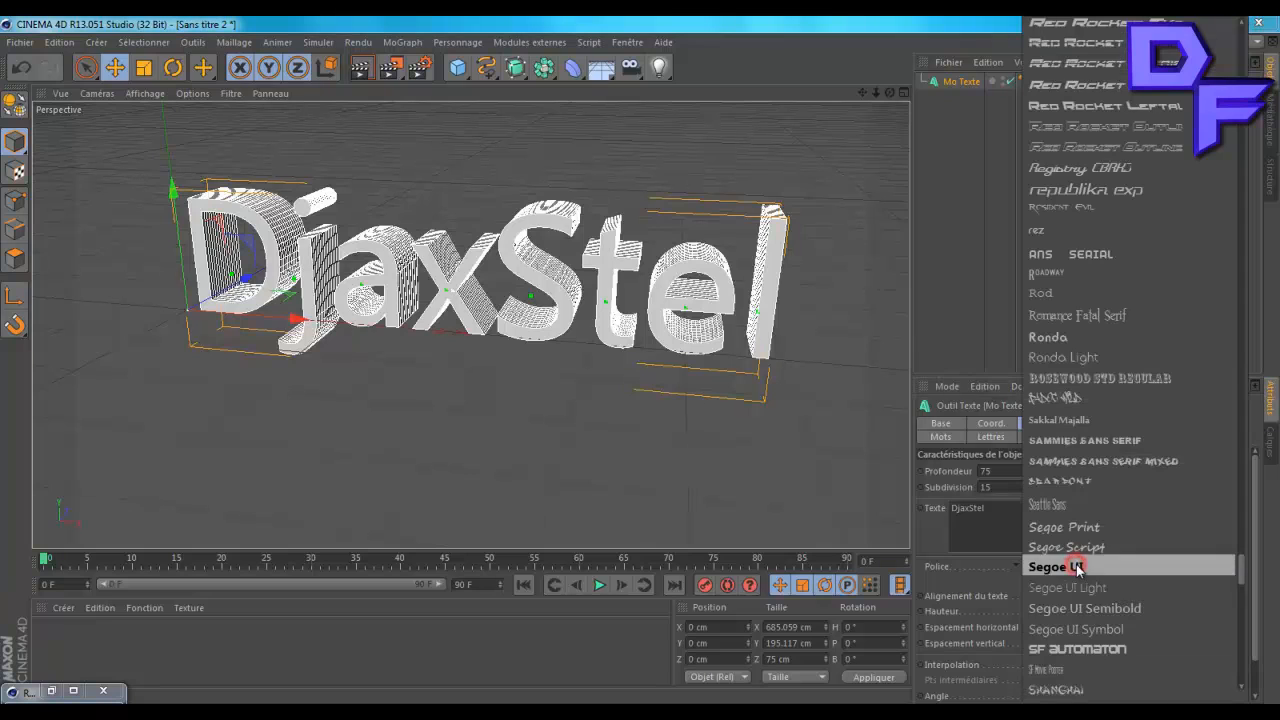
scroll(1243, 572, "up", 1)
left_click_drag(1243, 572, 1218, 628)
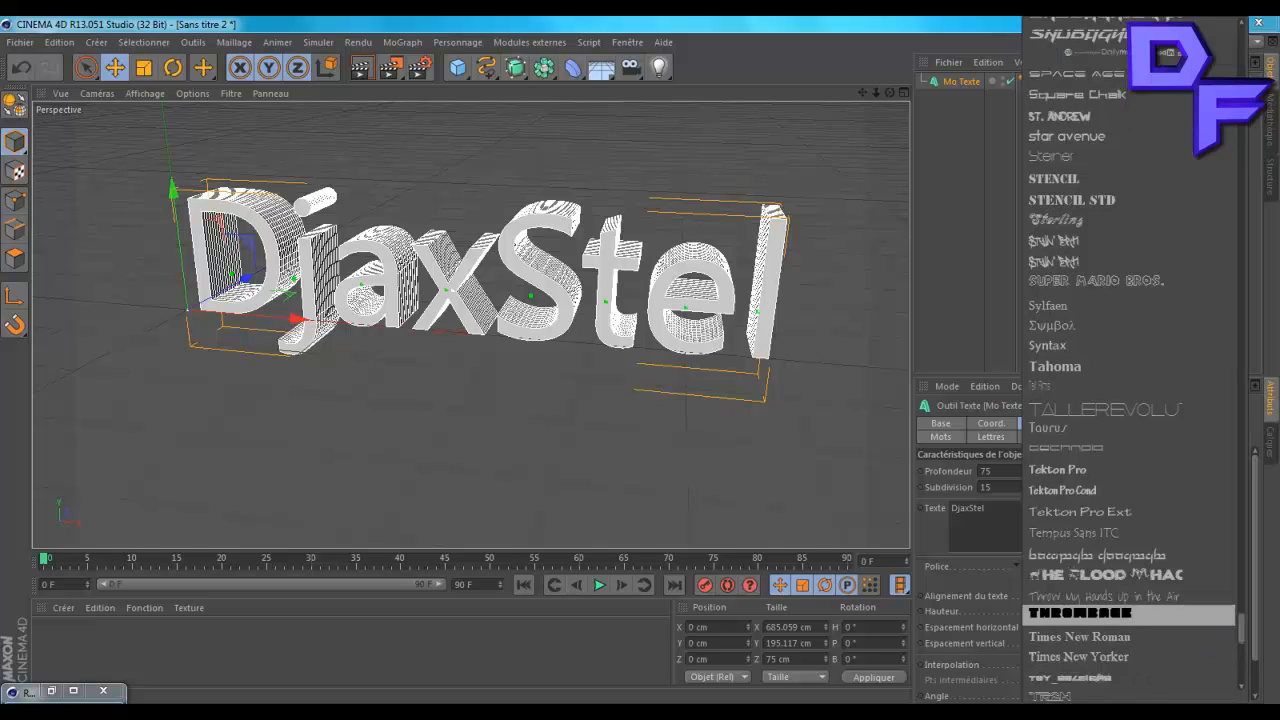
scroll(860, 694, "down", 7)
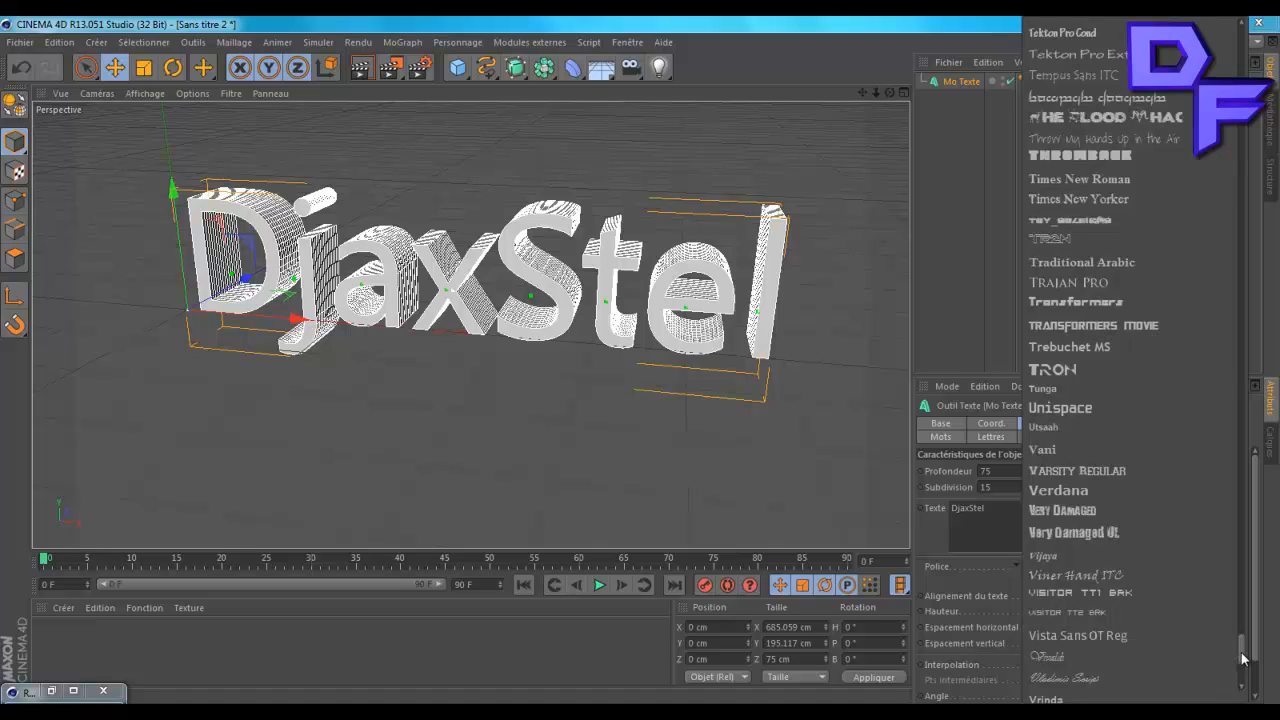
scroll(1243, 656, "up", 1)
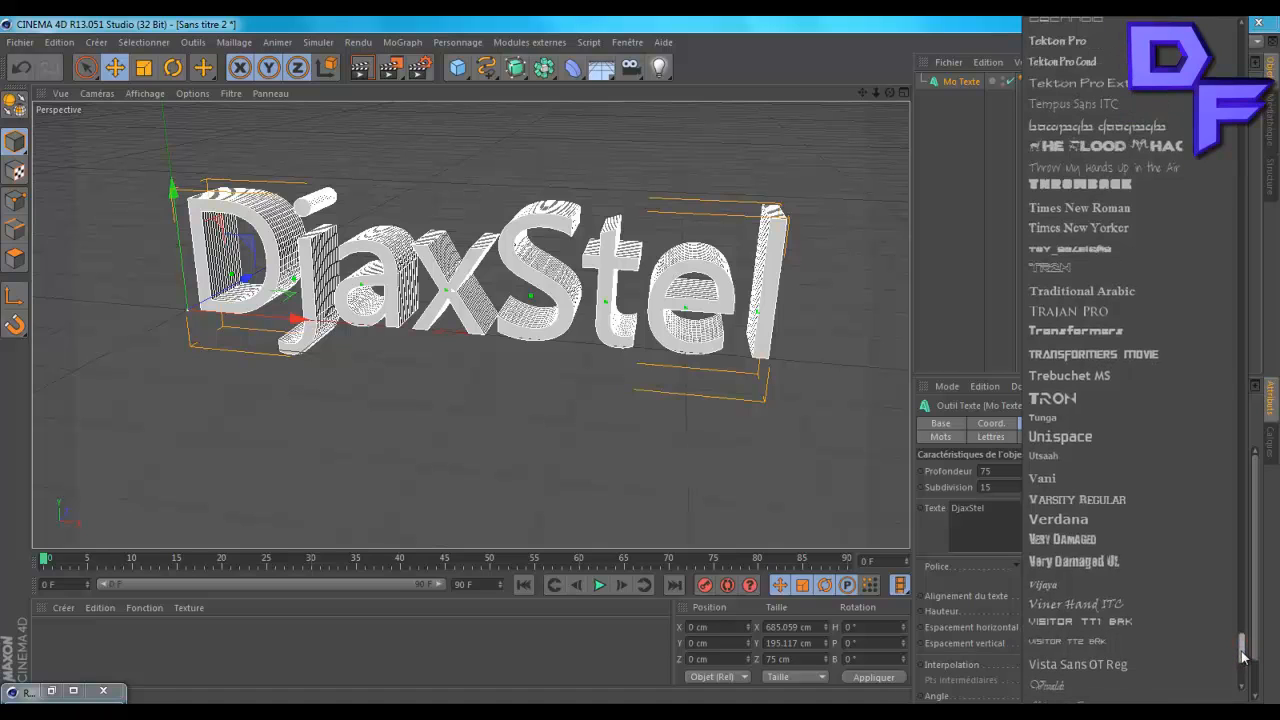
left_click_drag(1243, 656, 1201, 452)
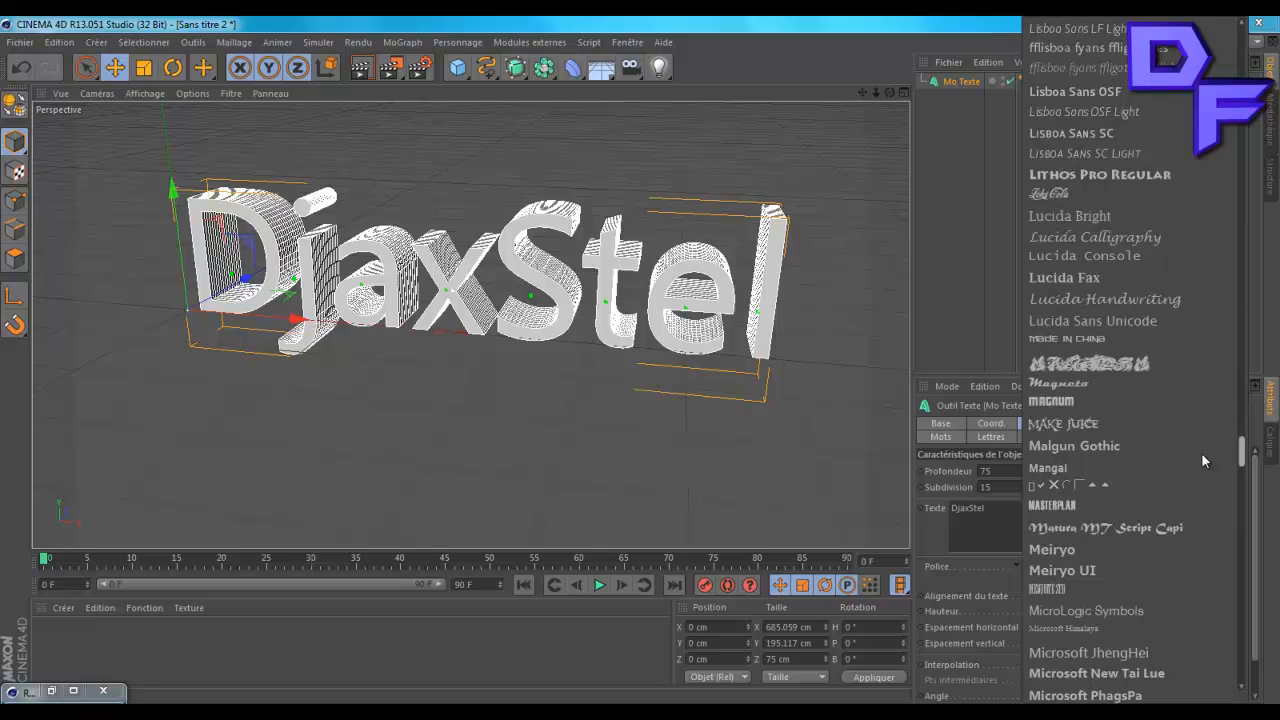
left_click(1066, 340)
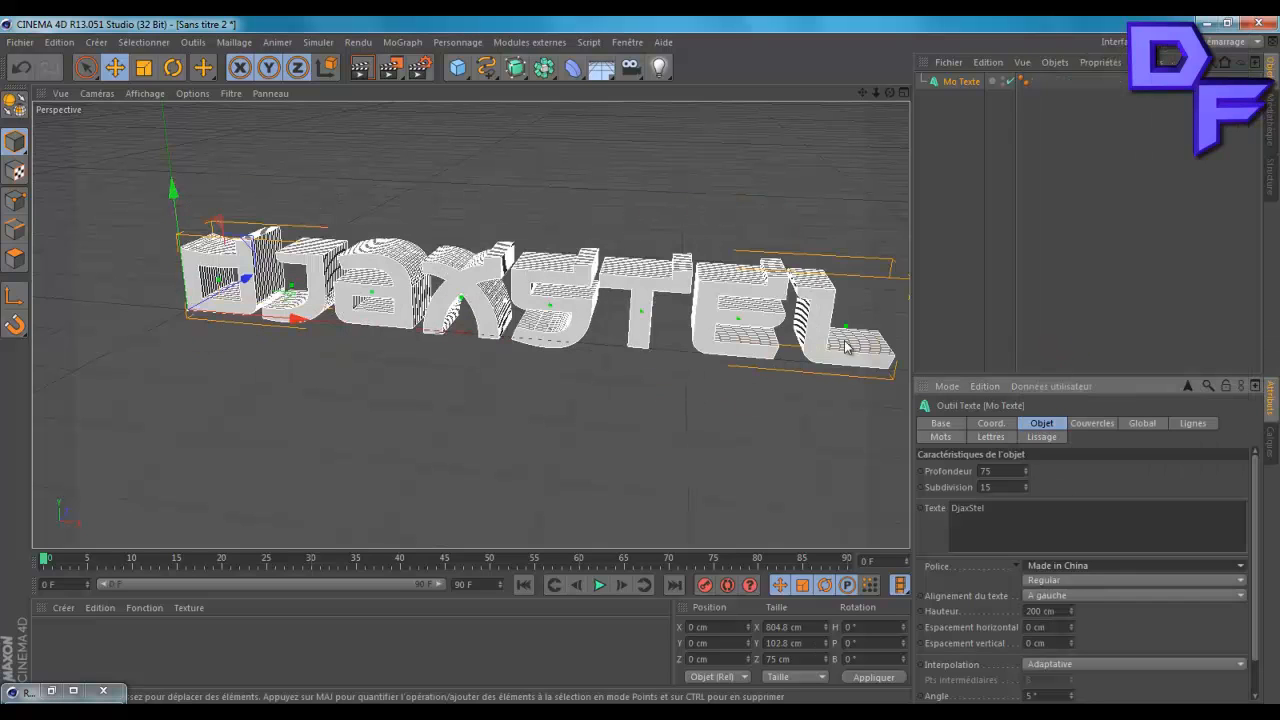
left_click_drag(864, 91, 628, 358)
left_click_drag(889, 92, 642, 362)
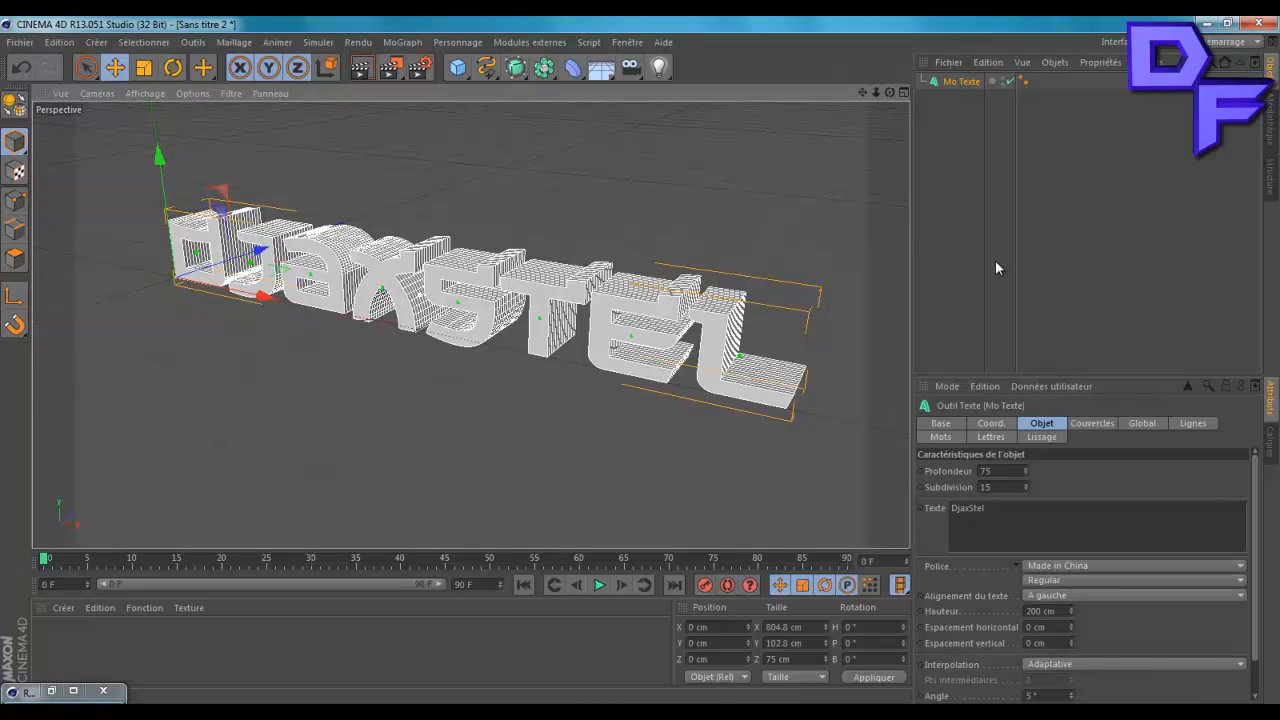
left_click(934, 238)
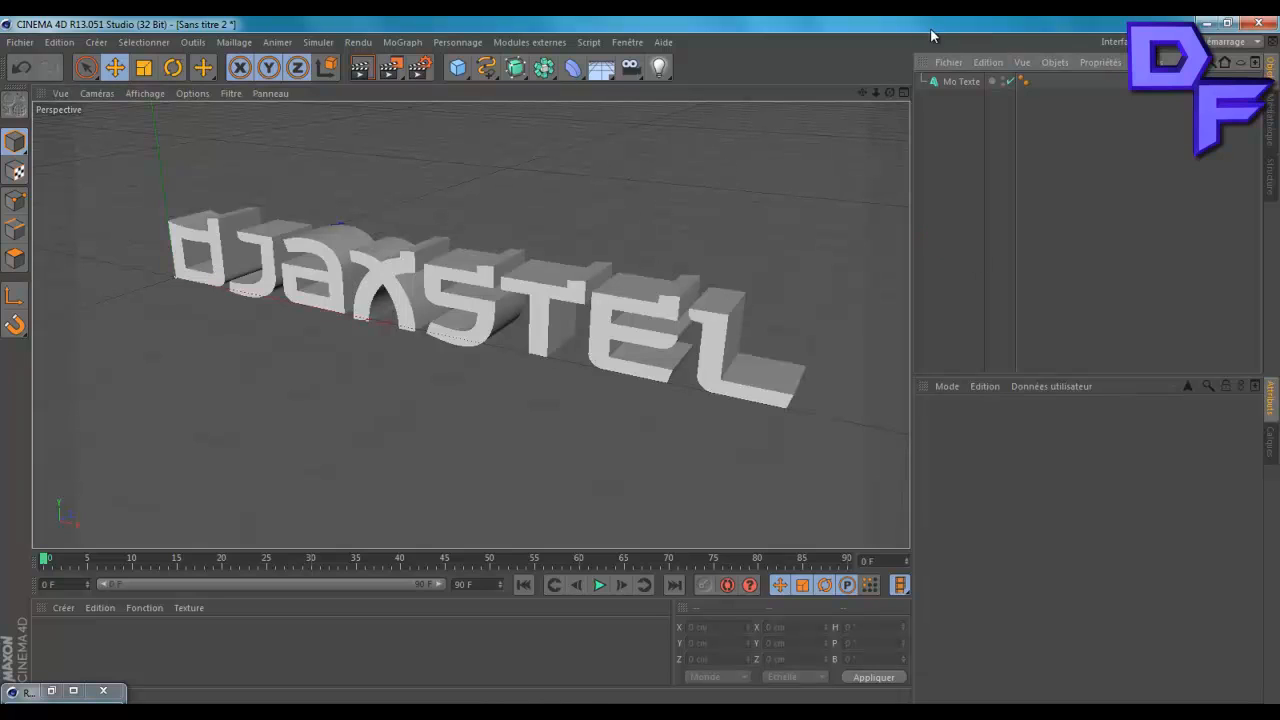
Try the Kimberley and Hand Of Sean fonts on the Mo Texte object.
left_click(960, 81)
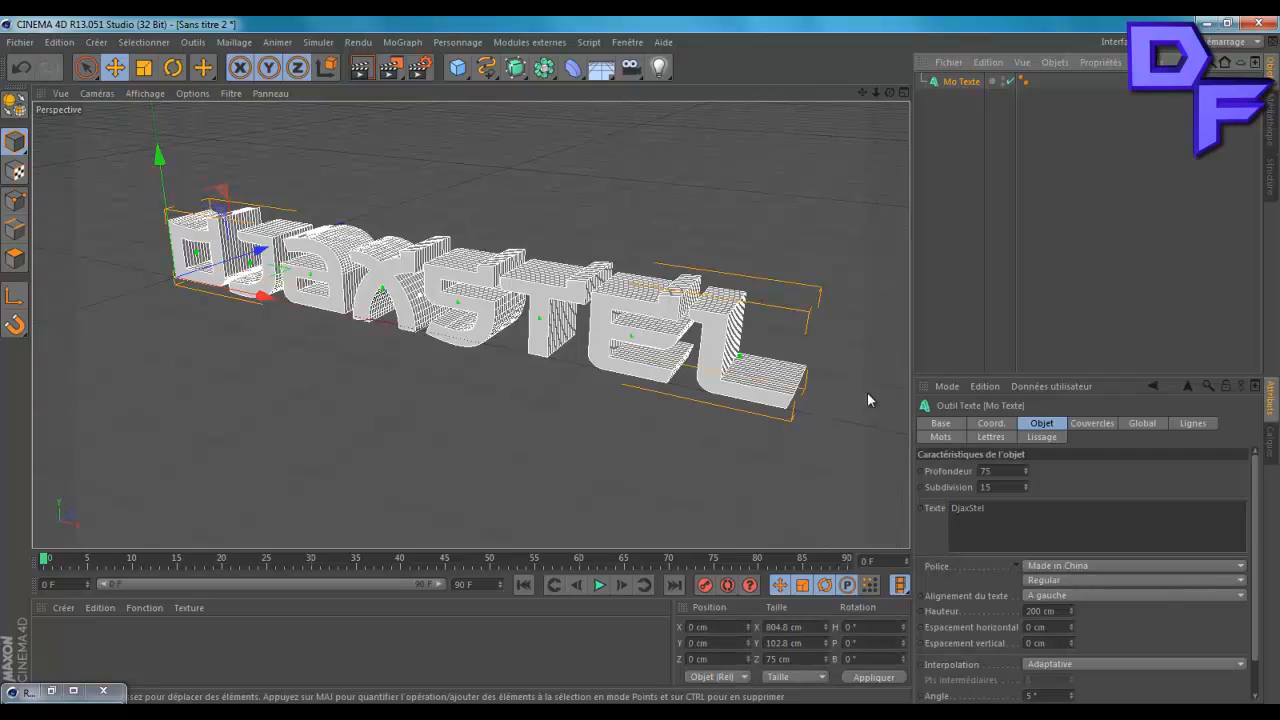
left_click(1089, 566)
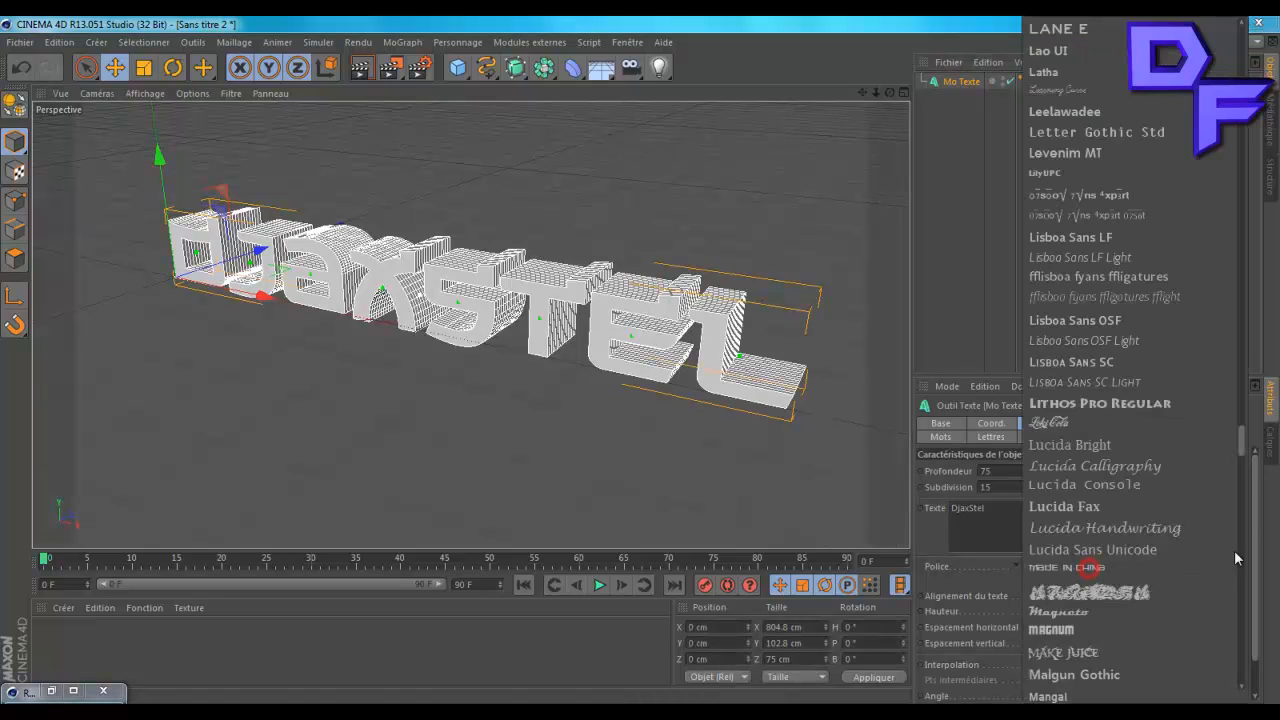
left_click_drag(1245, 445, 1231, 390)
left_click(1136, 394)
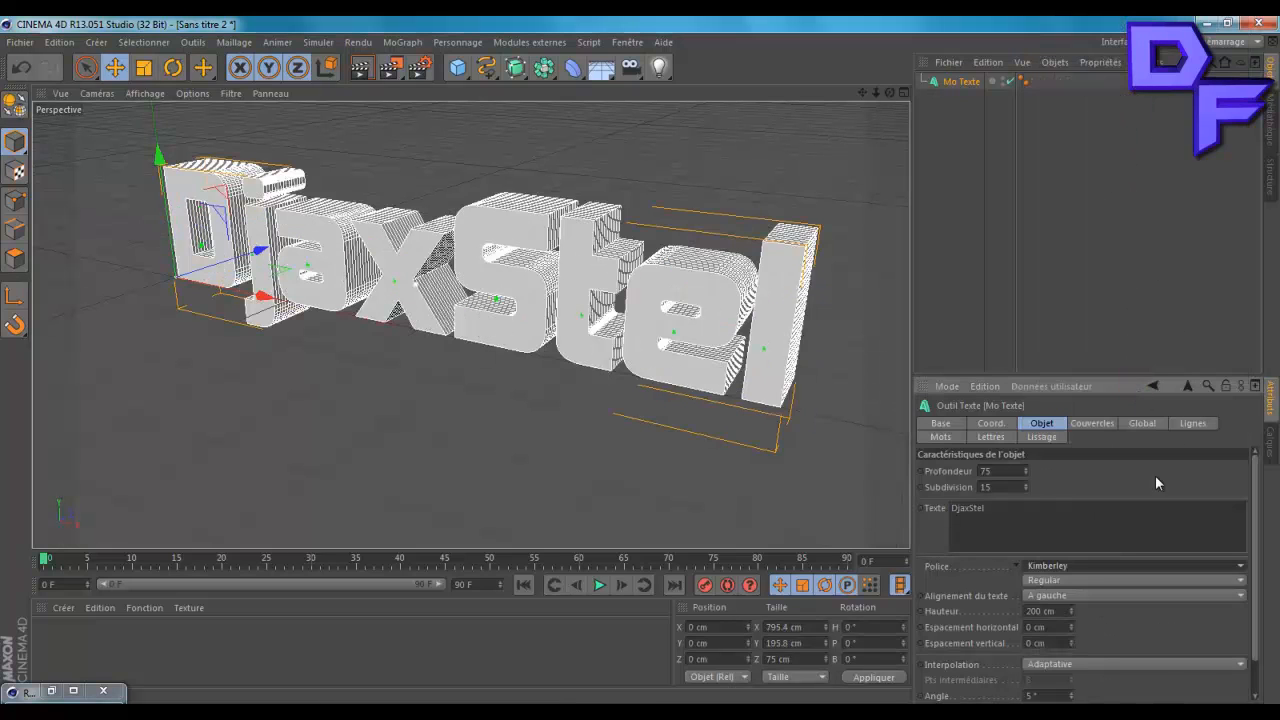
left_click(1120, 565)
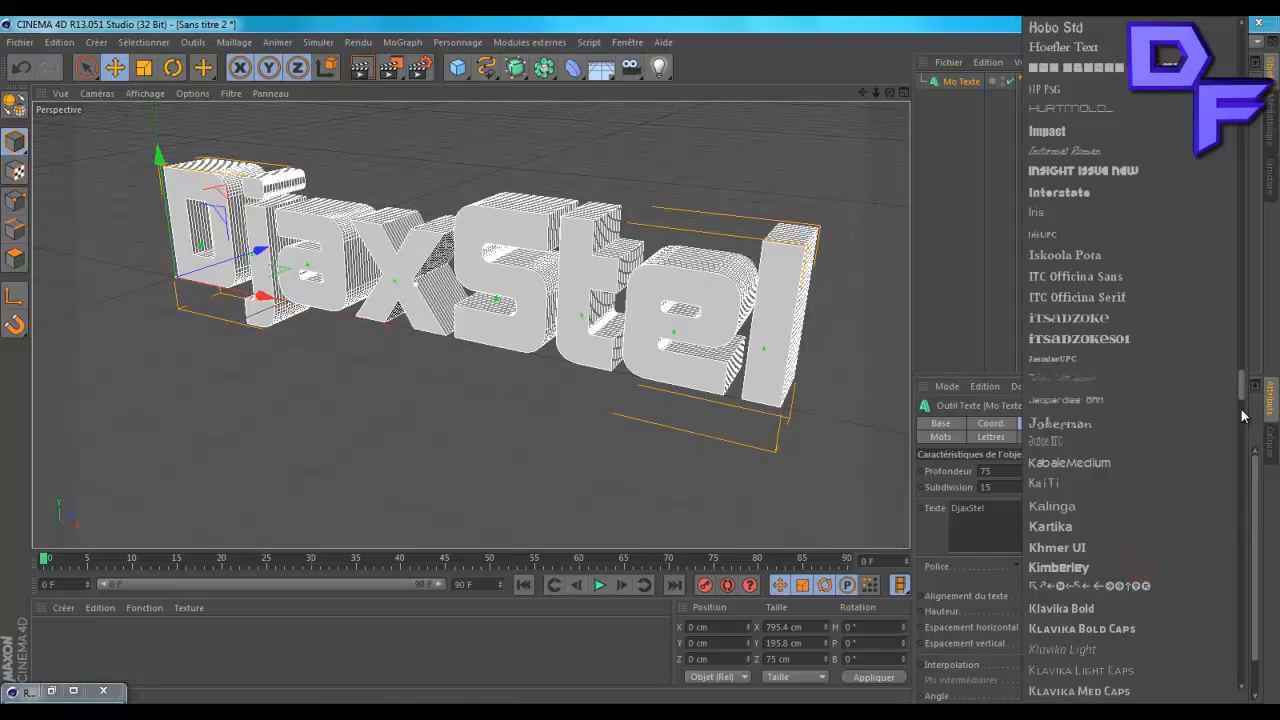
left_click_drag(1243, 415, 1240, 338)
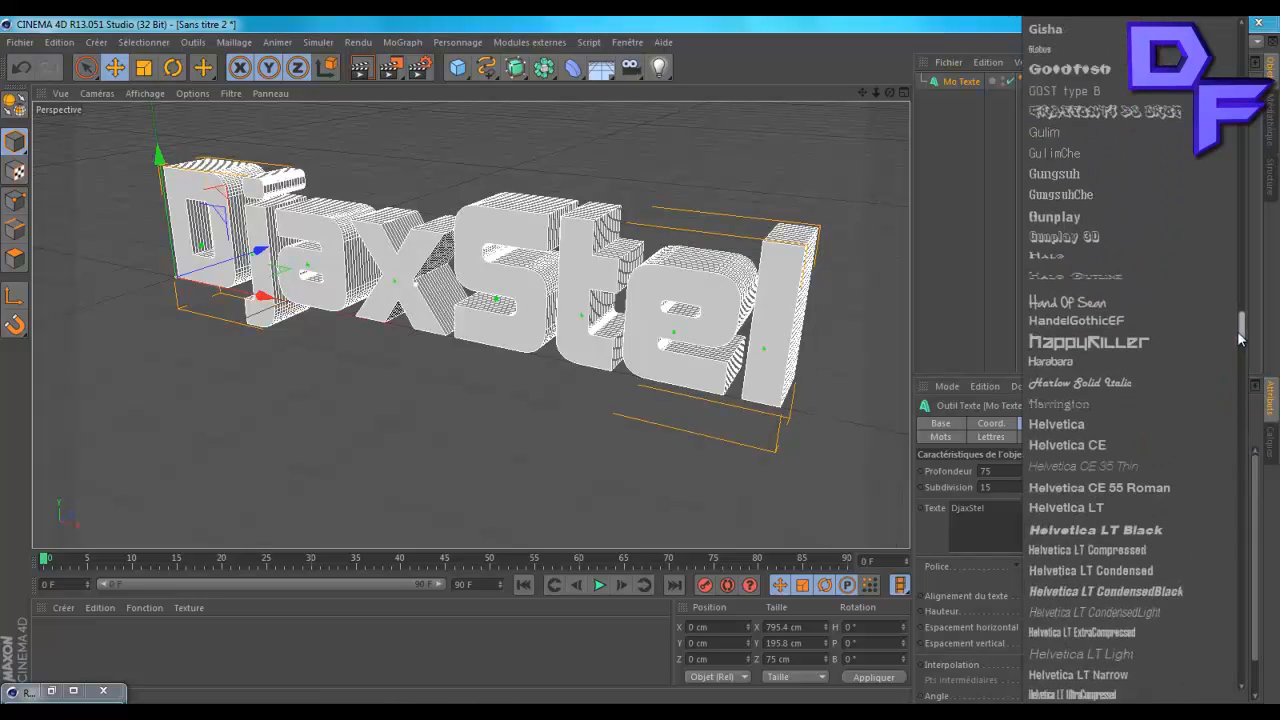
left_click(1185, 303)
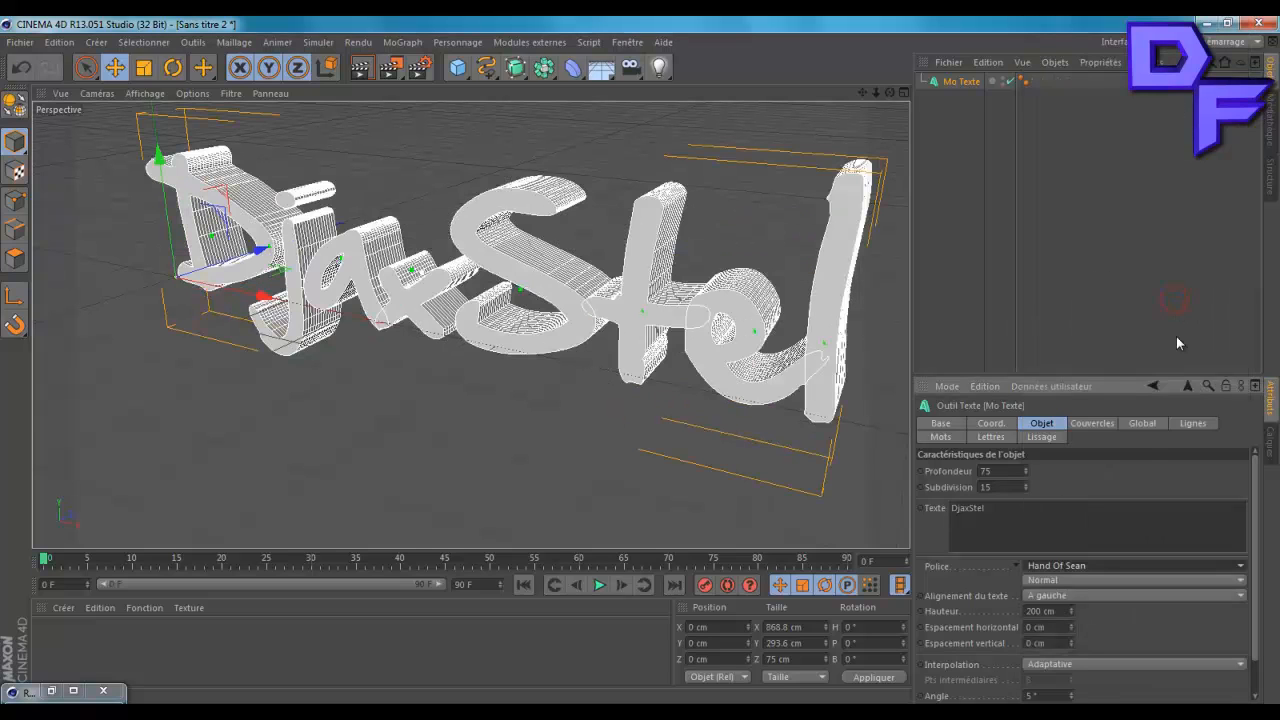
Try the Danley and Unispace fonts on the Mo Texte object.
left_click(1101, 567)
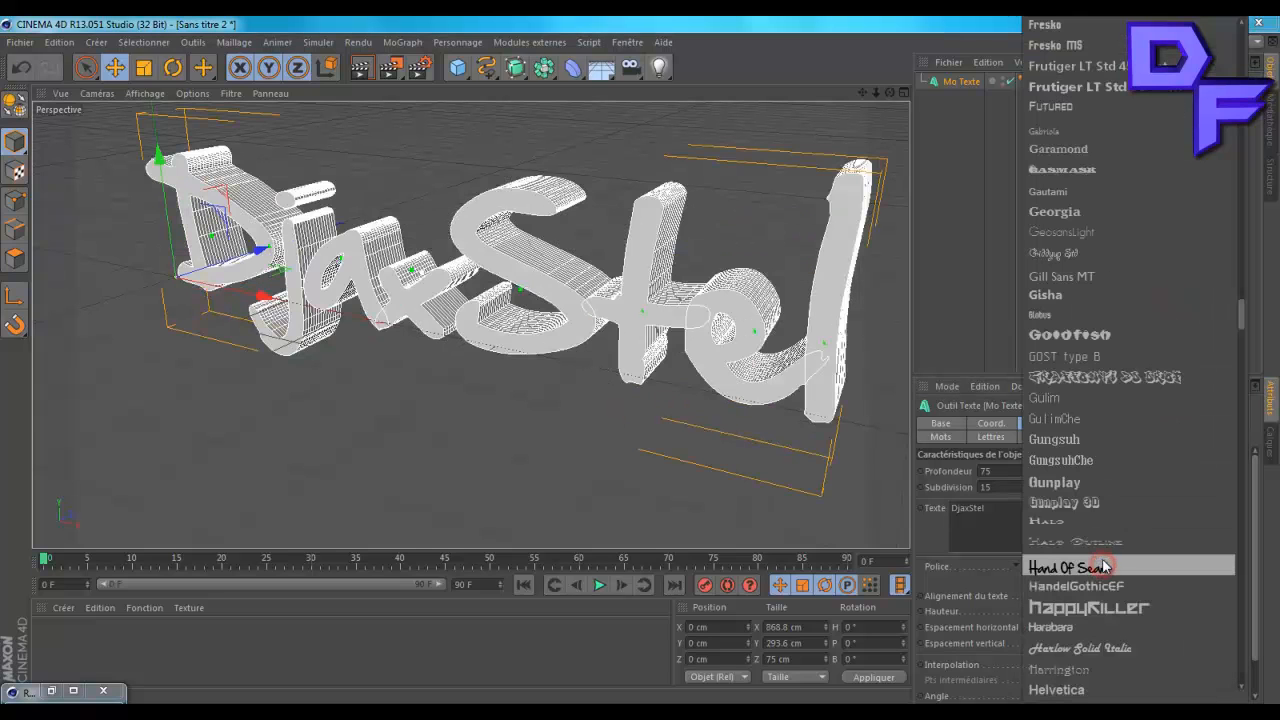
left_click_drag(1240, 322, 1226, 194)
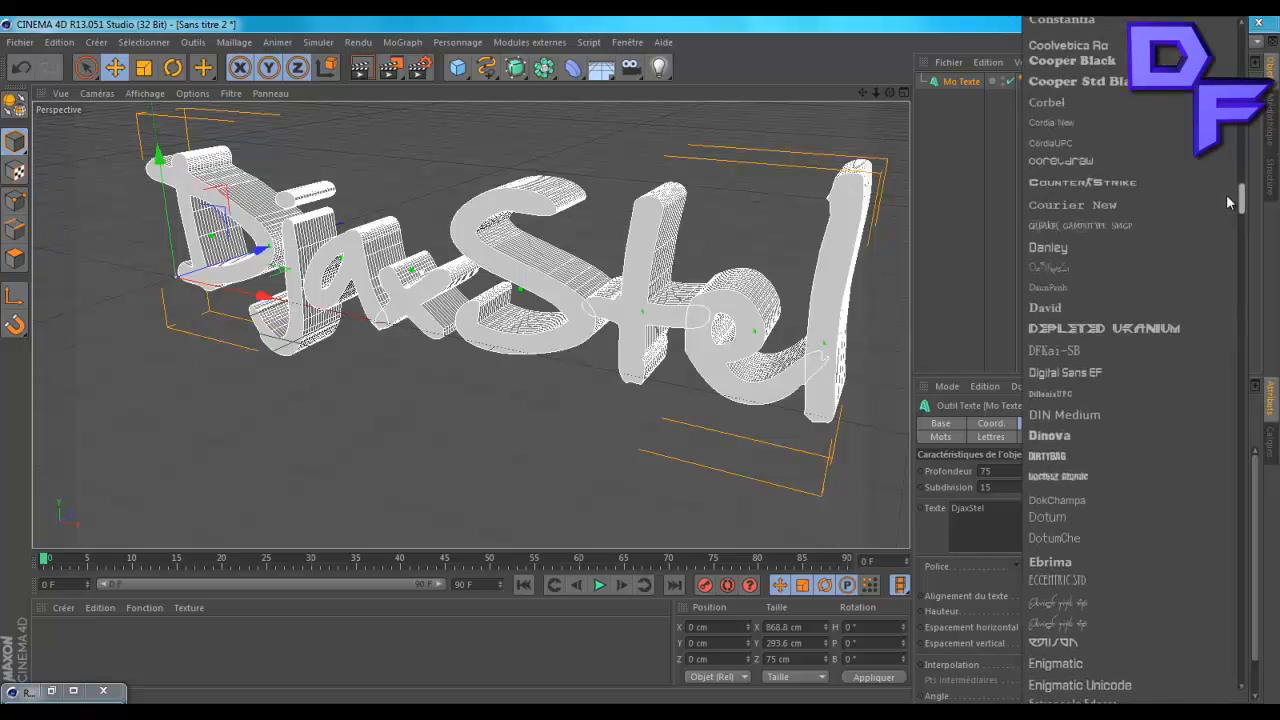
left_click(1169, 246)
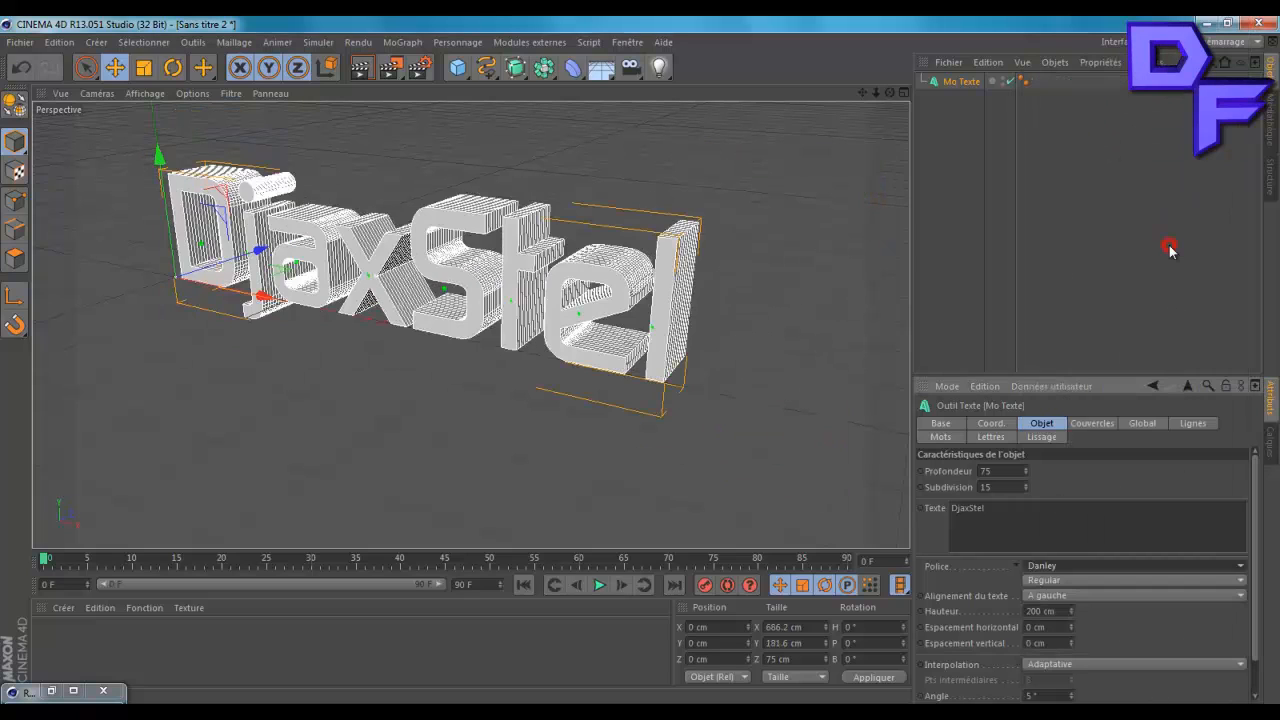
left_click(1145, 562)
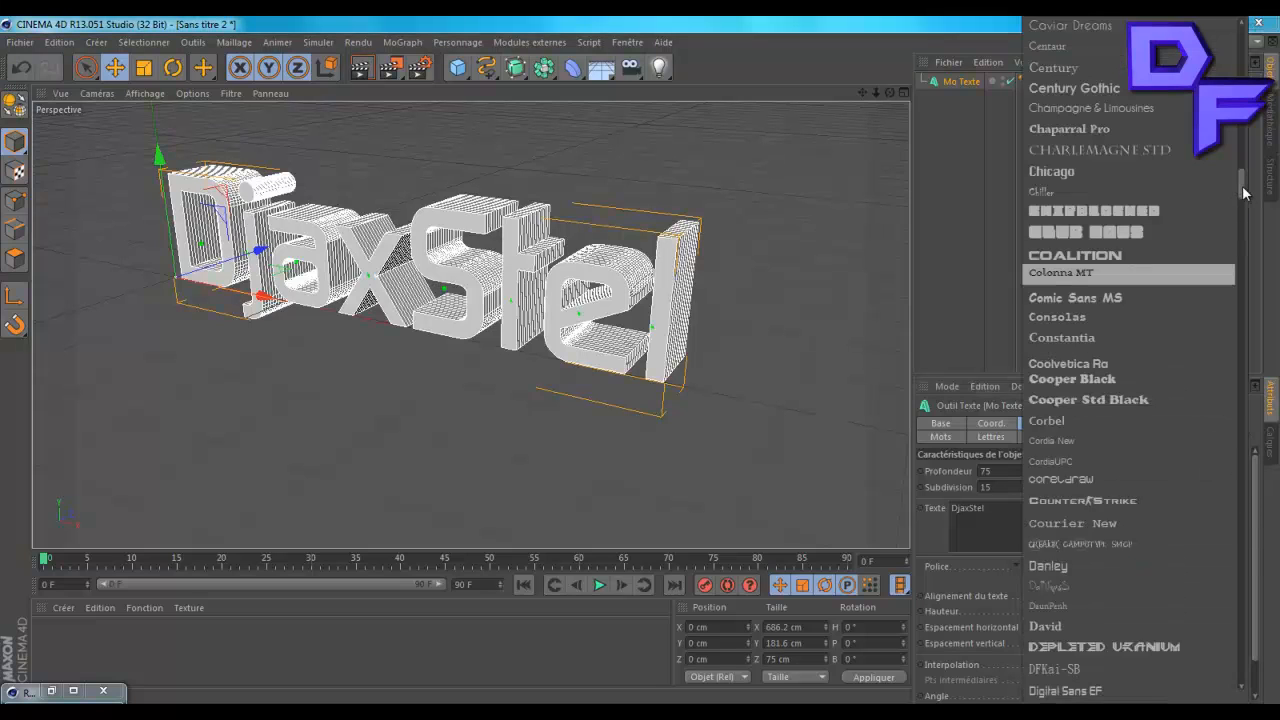
left_click_drag(1241, 197, 1249, 668)
left_click(1100, 334)
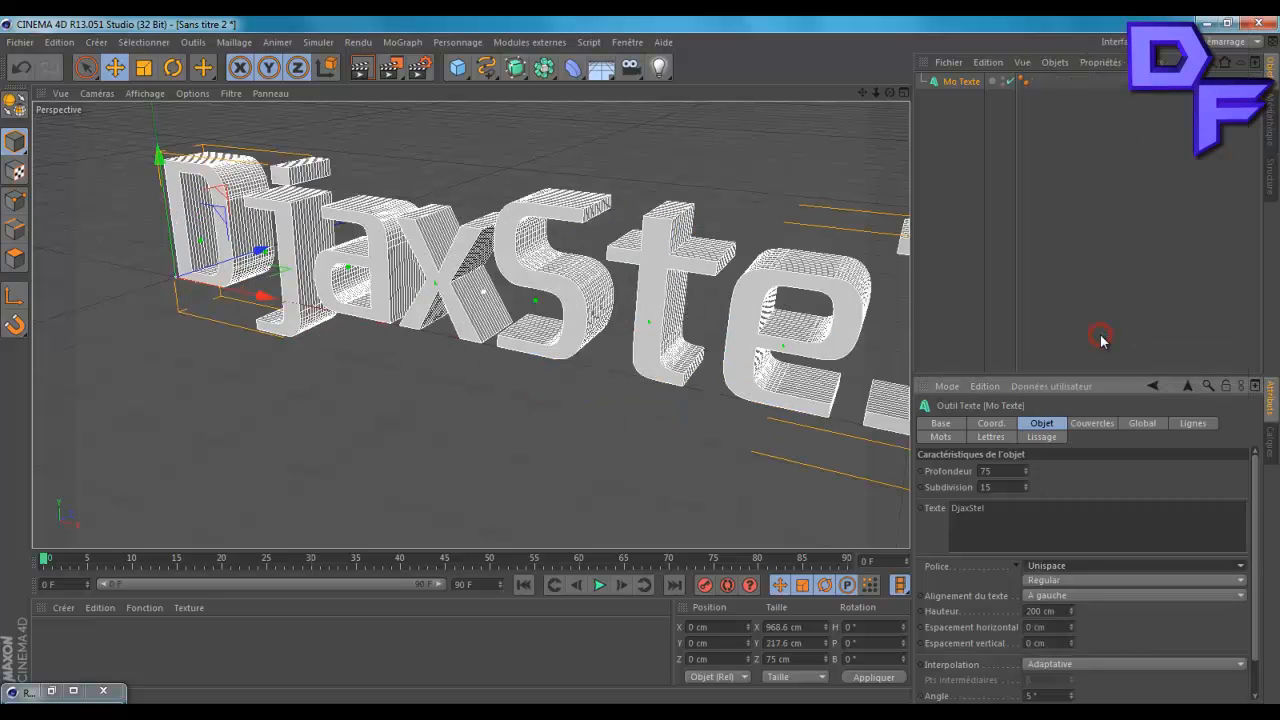
Set the text object's font (Police) back to Made in China.
left_click(1093, 565)
left_click_drag(1243, 645, 1240, 450)
left_click(1150, 357)
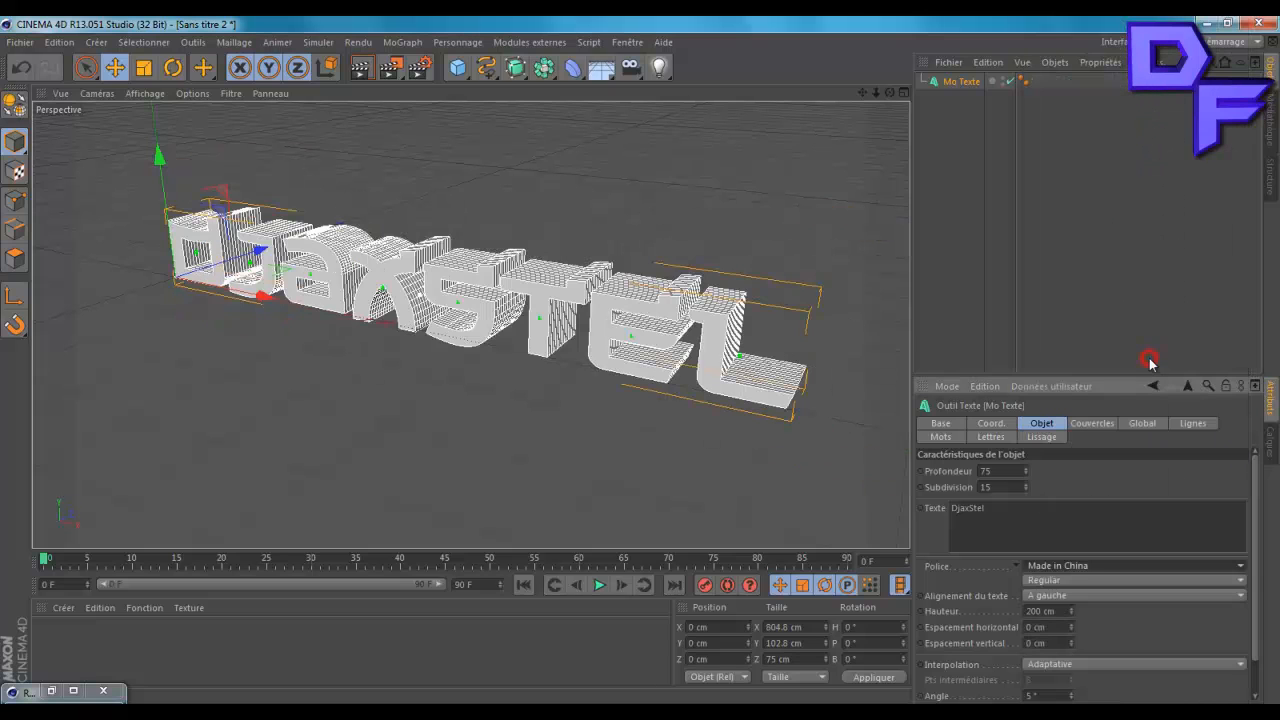
mouse_move(890, 92)
left_mouse_down()
mouse_move(868, 95)
mouse_move(640, 360)
mouse_move(881, 96)
mouse_move(640, 367)
mouse_move(889, 92)
left_mouse_up()
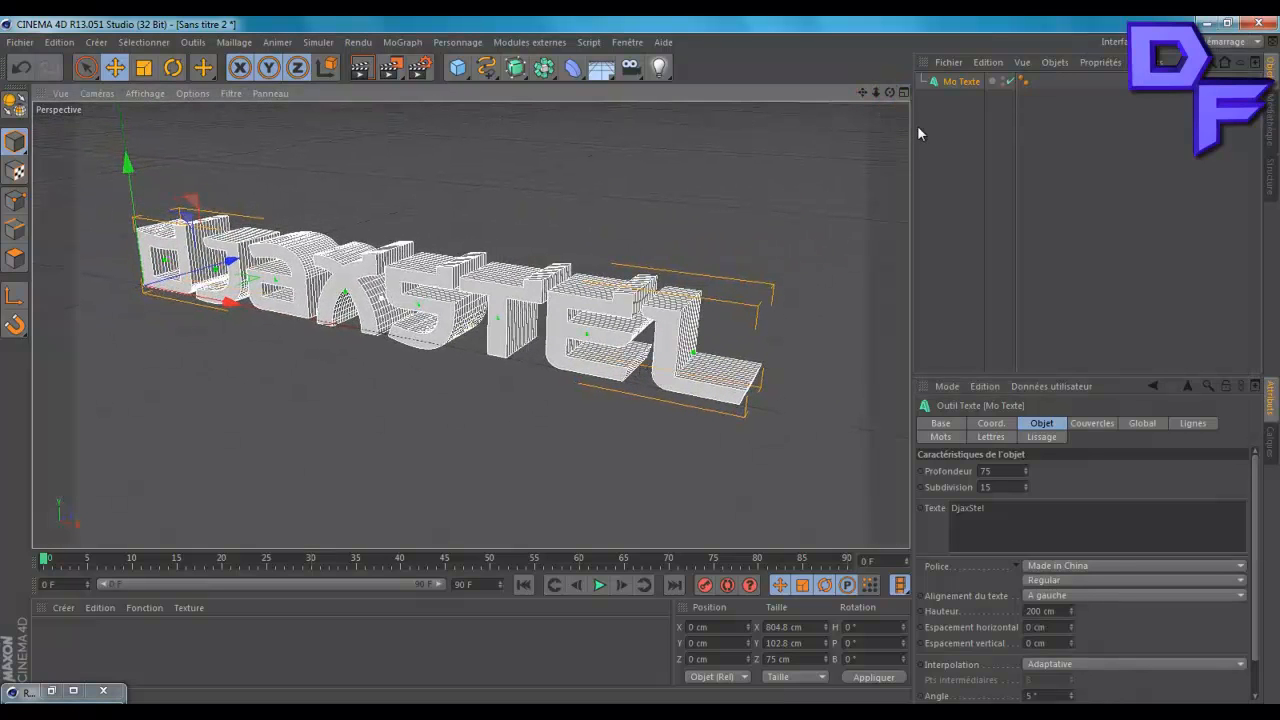
left_click(963, 170)
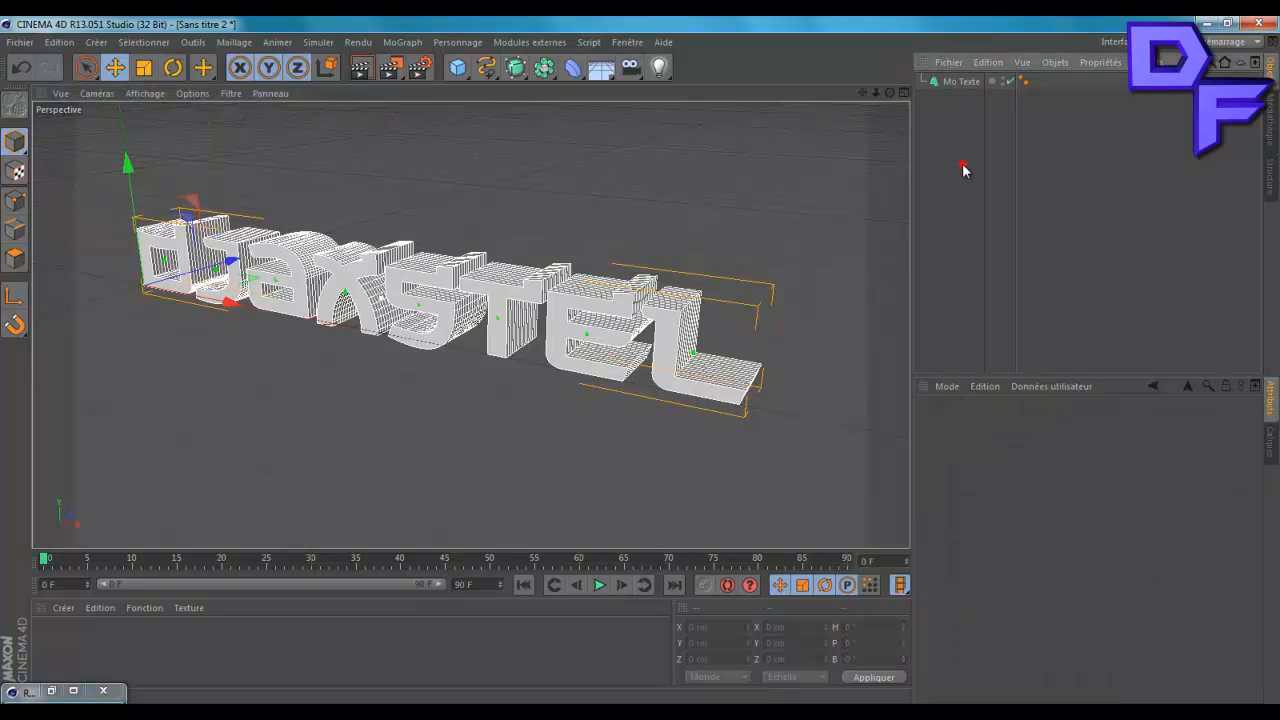
left_click(957, 83)
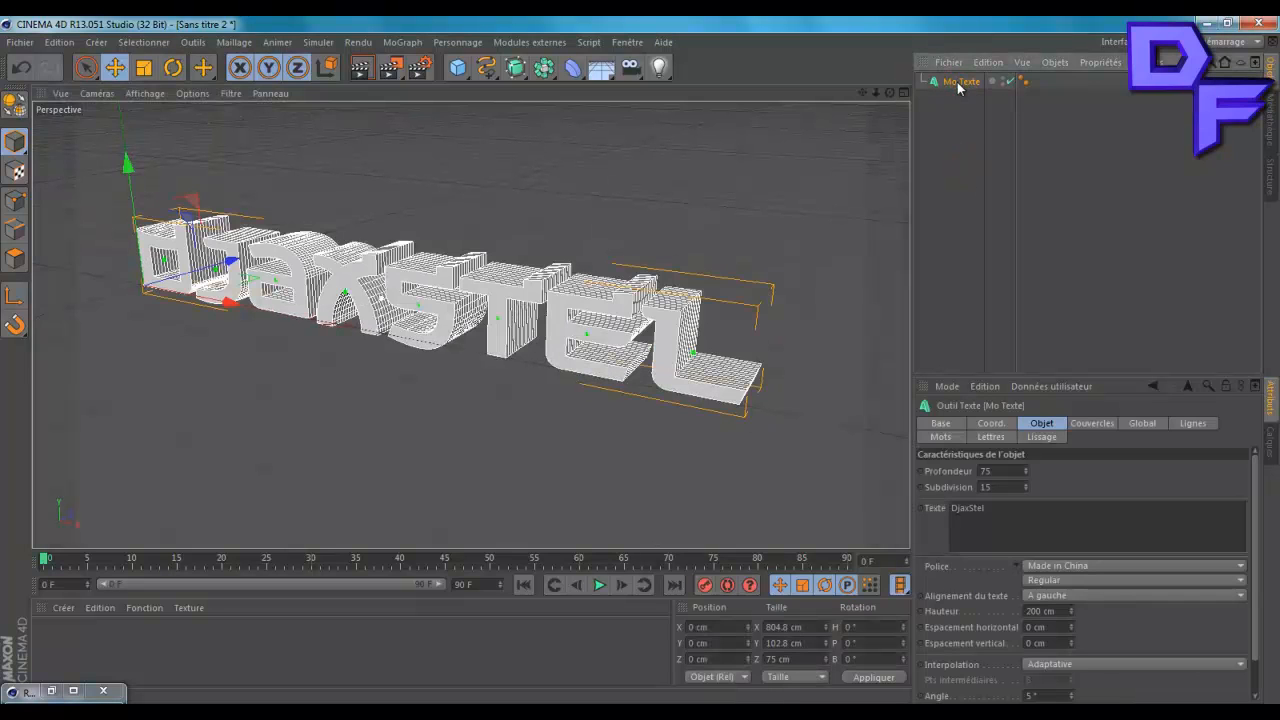
left_click(955, 148)
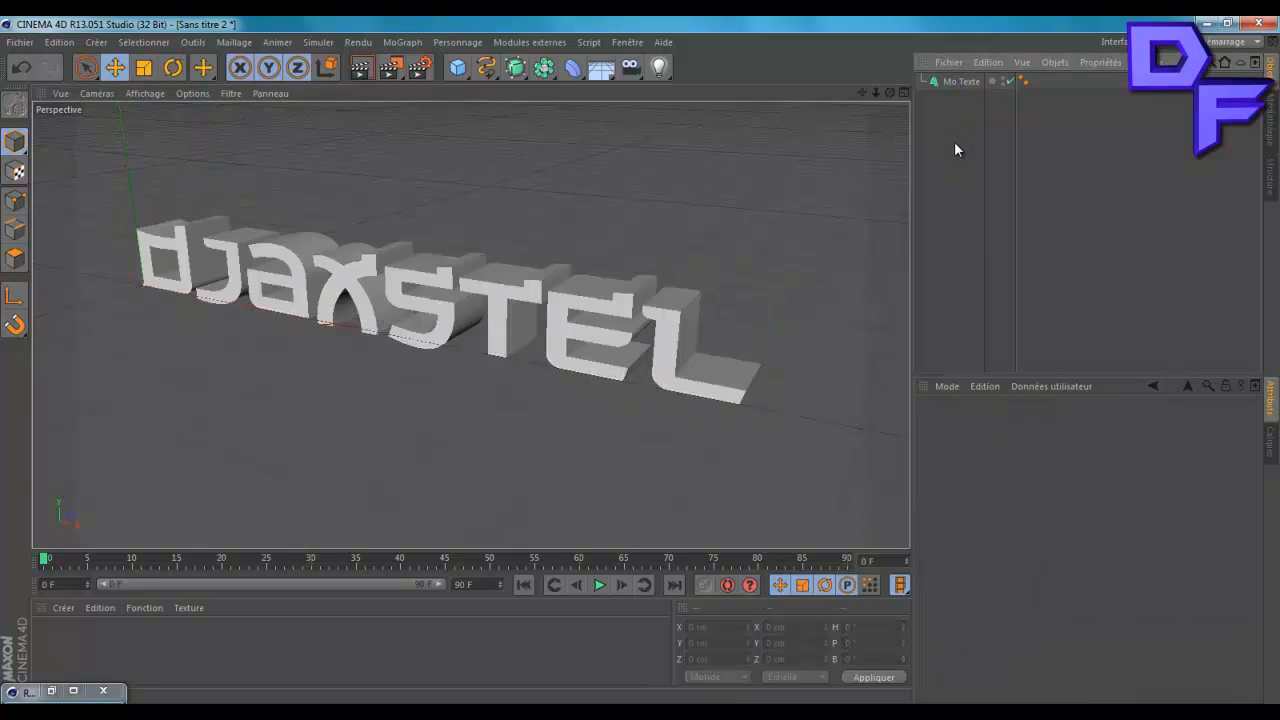
Browse the content library (Médiathèque) to the Misc folder of the Prime materials and go through its presets.
left_click(64, 609)
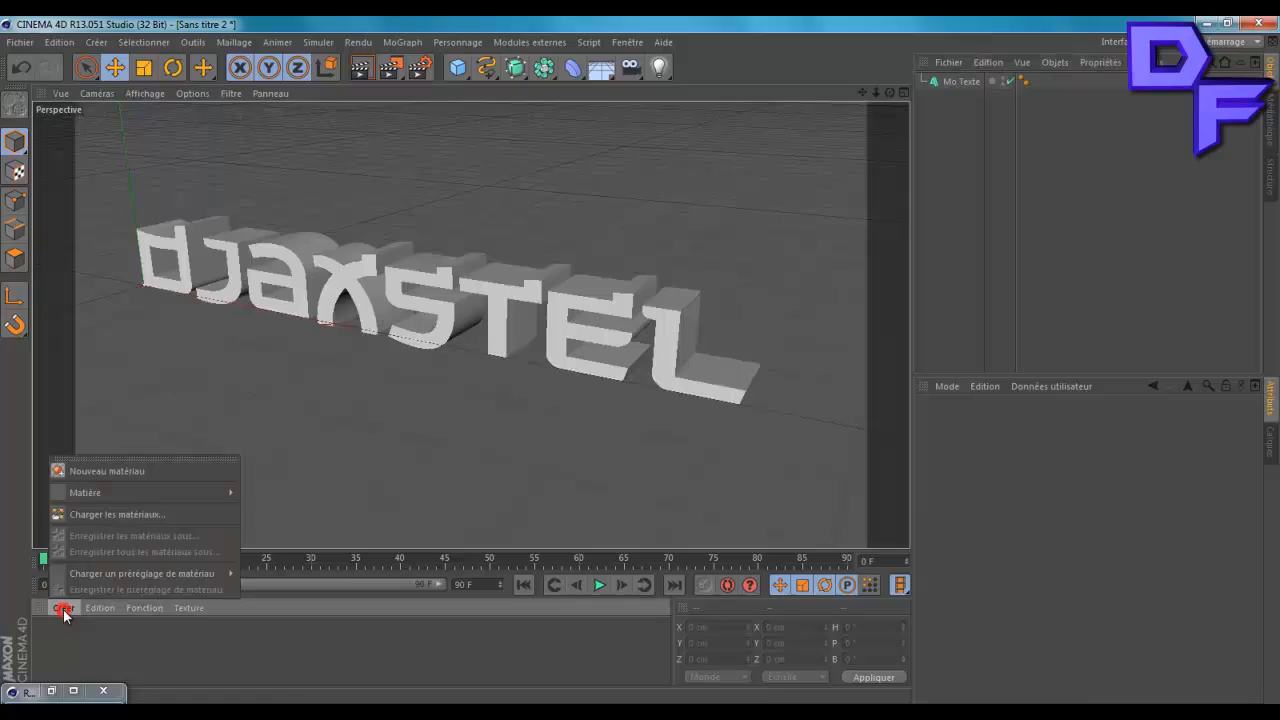
left_click(960, 219)
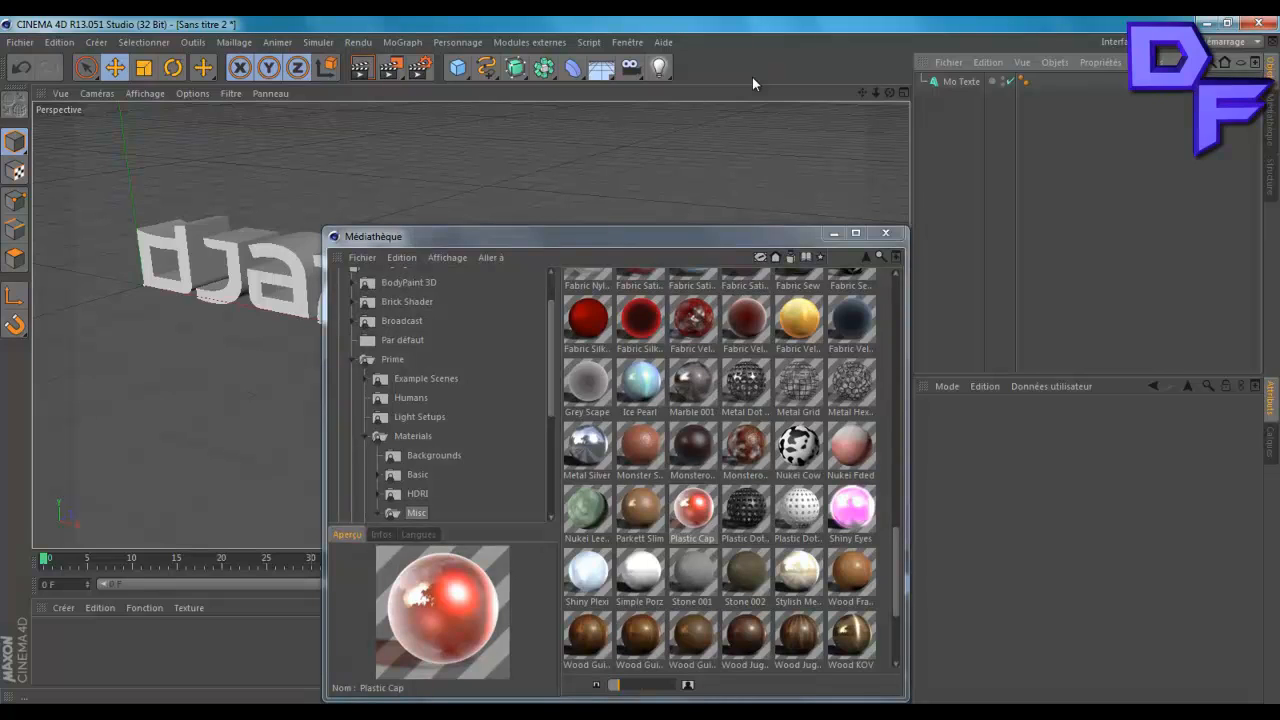
left_click(896, 554)
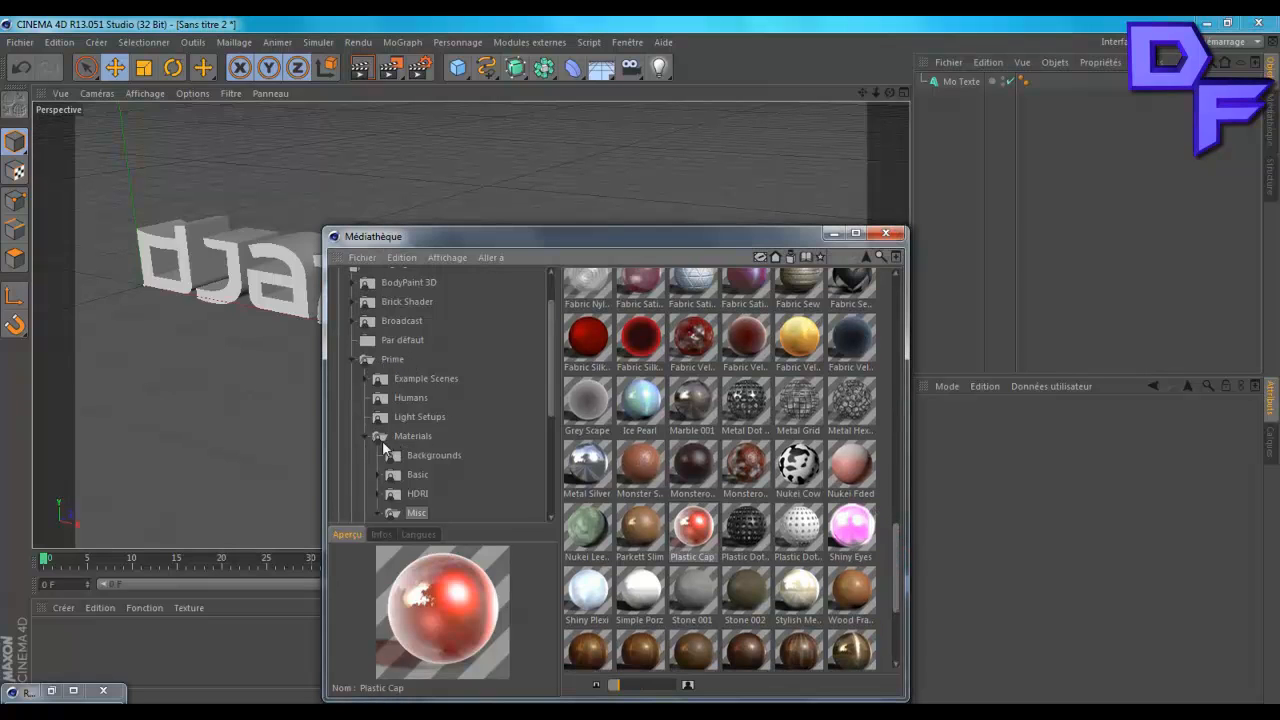
left_click(390, 360)
double_click(746, 296)
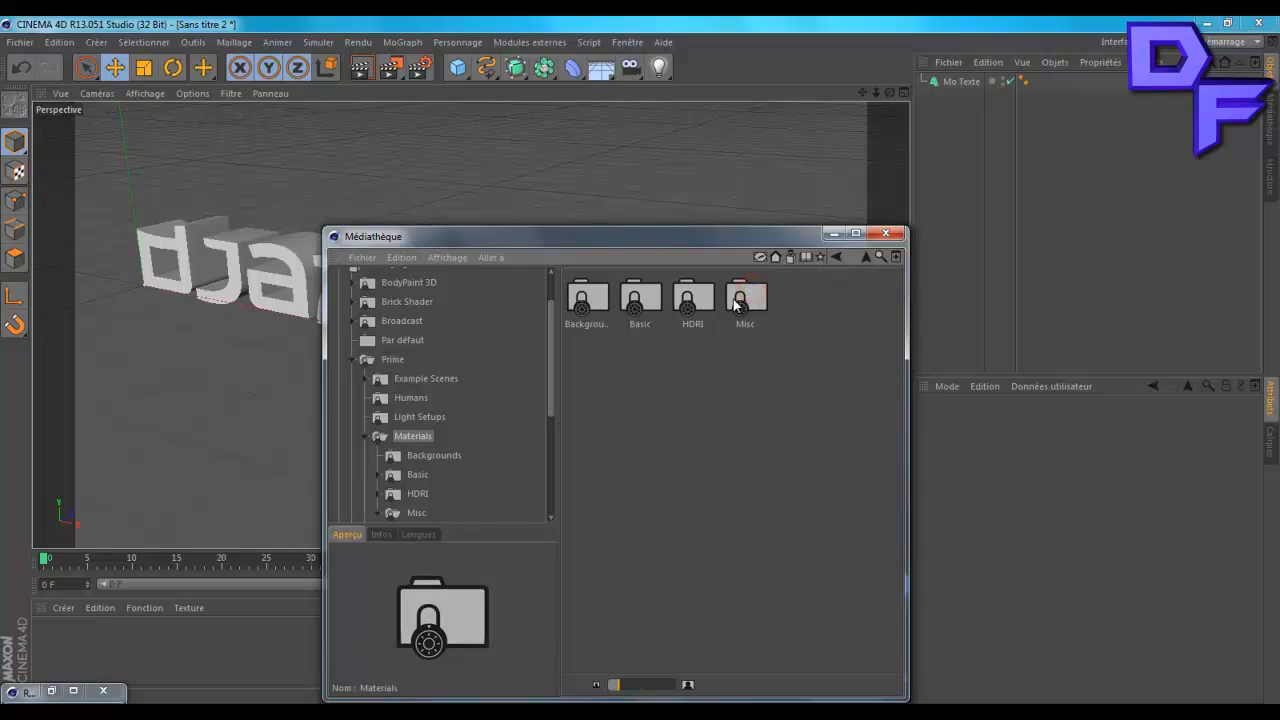
double_click(748, 296)
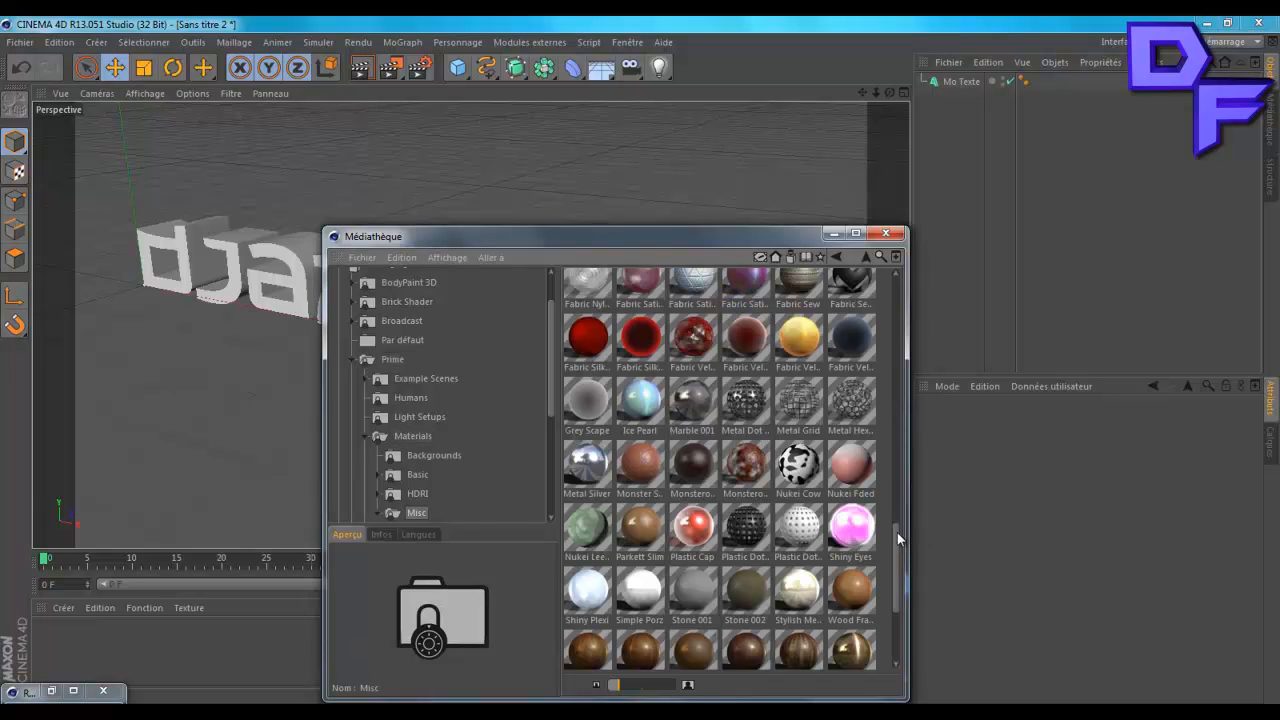
left_click_drag(897, 532, 917, 299)
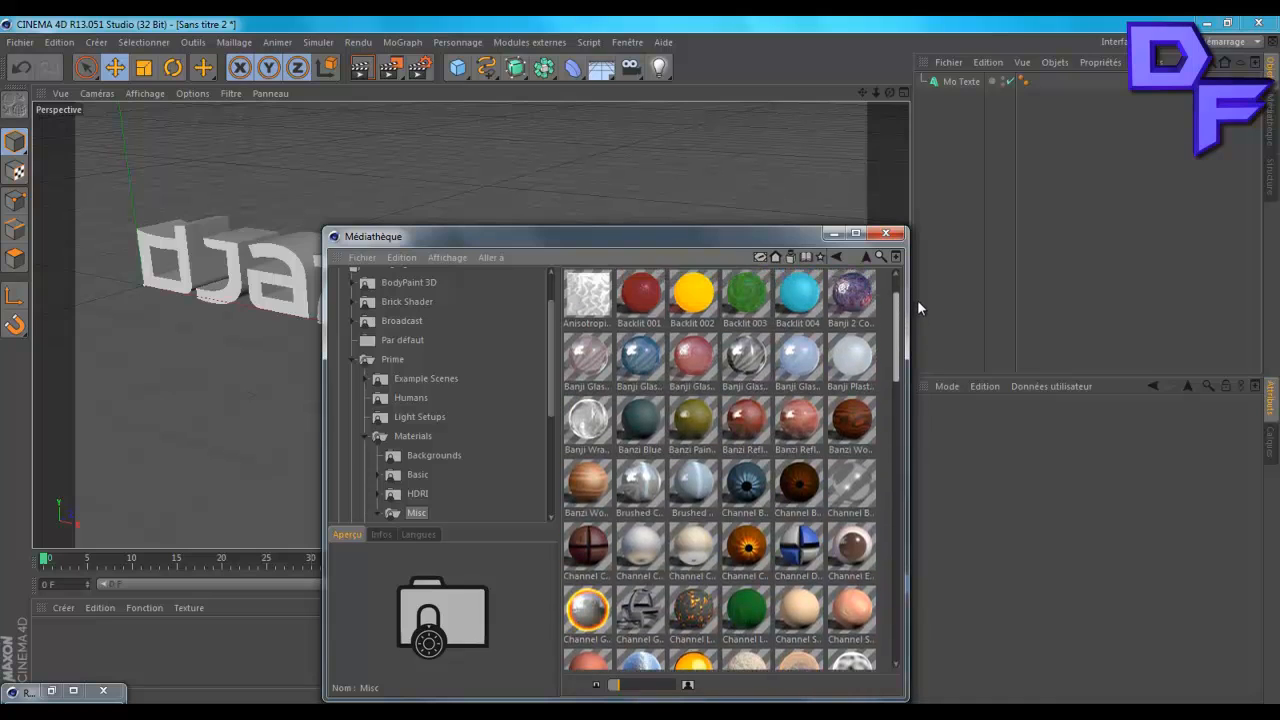
Add the Banji Wrapper preset to the scene's materials and minimize the content library.
left_click(587, 420)
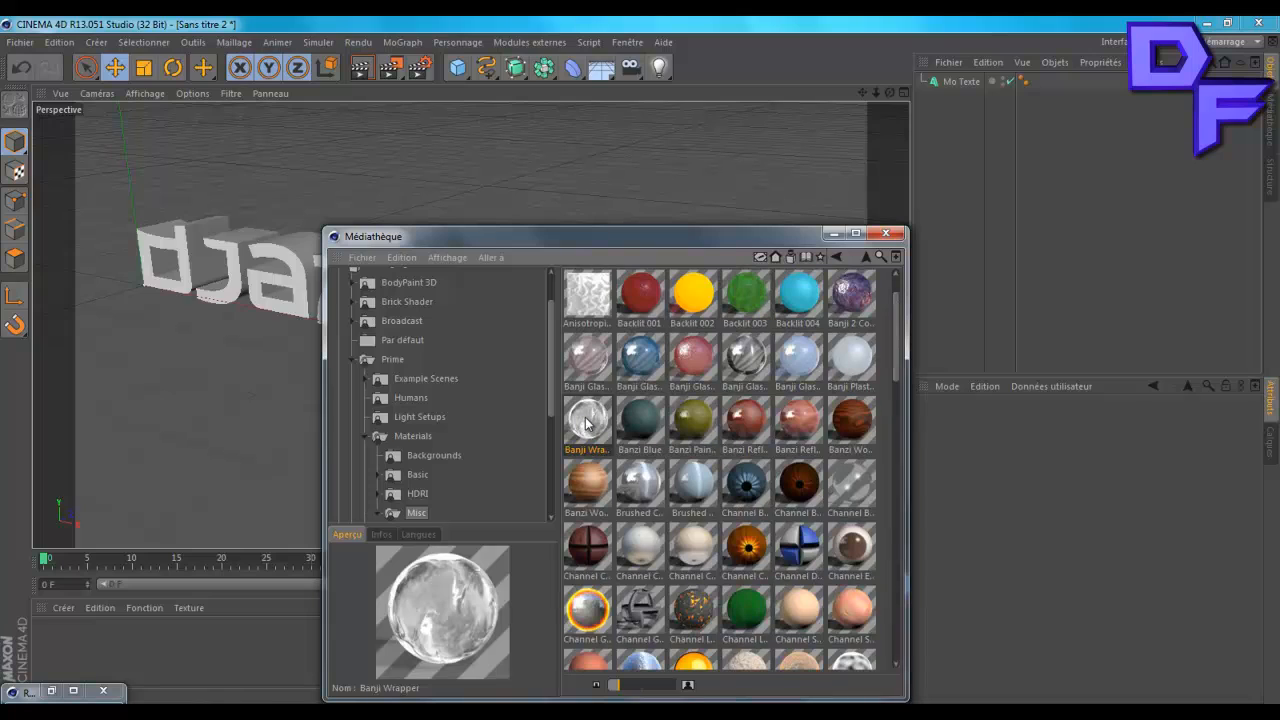
left_click_drag(597, 420, 244, 636)
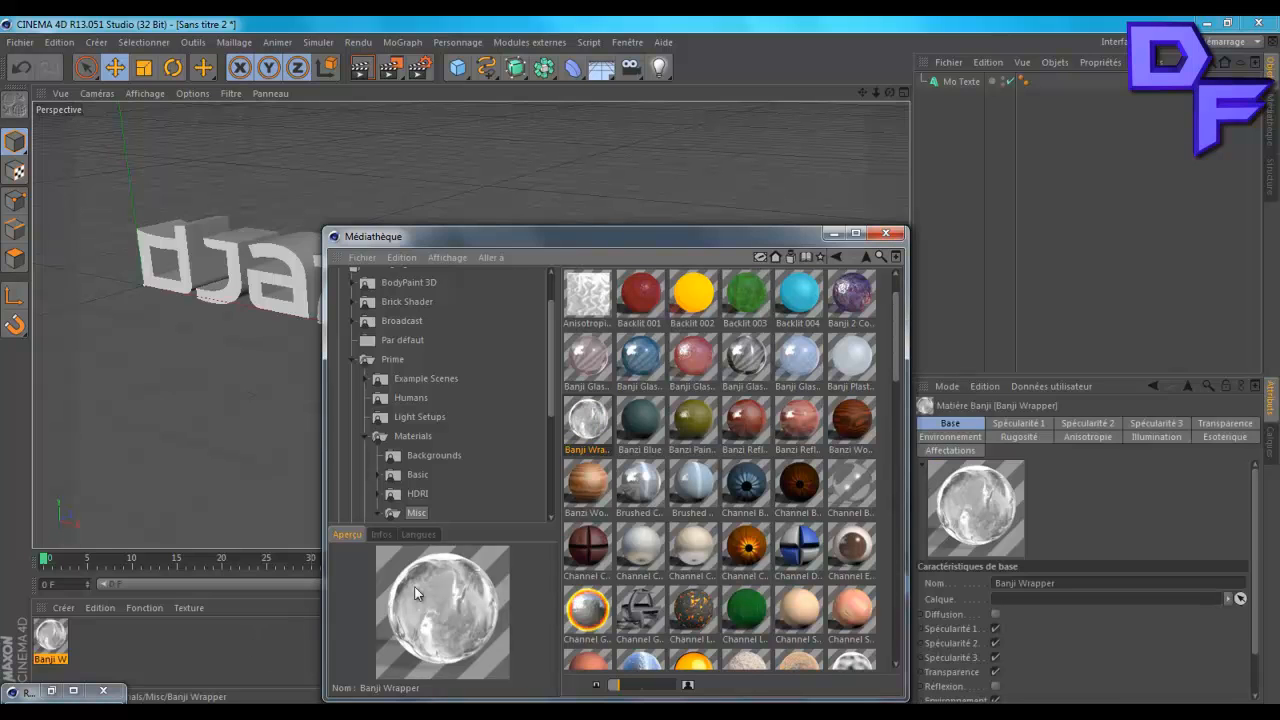
left_click(833, 233)
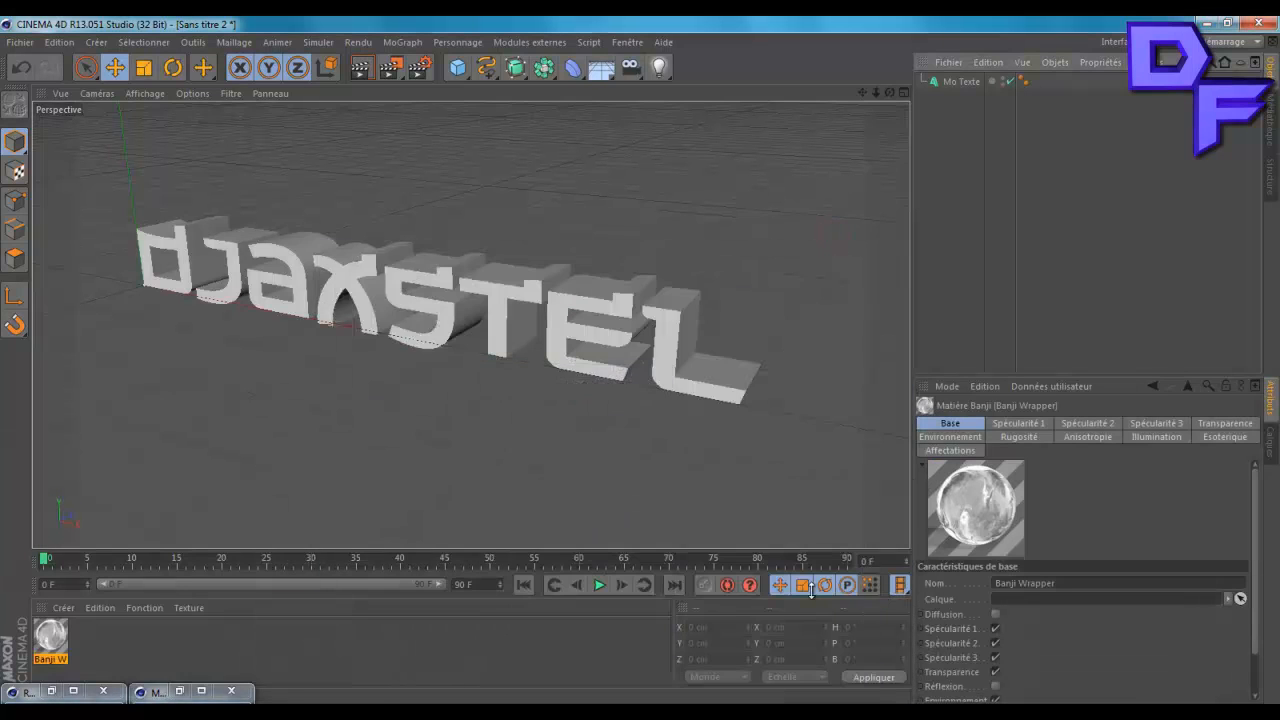
Set the fringe colour (Couleur de frange) in the Banji Wrapper material's Environnement channel to violet with a hue of 264°.
double_click(55, 645)
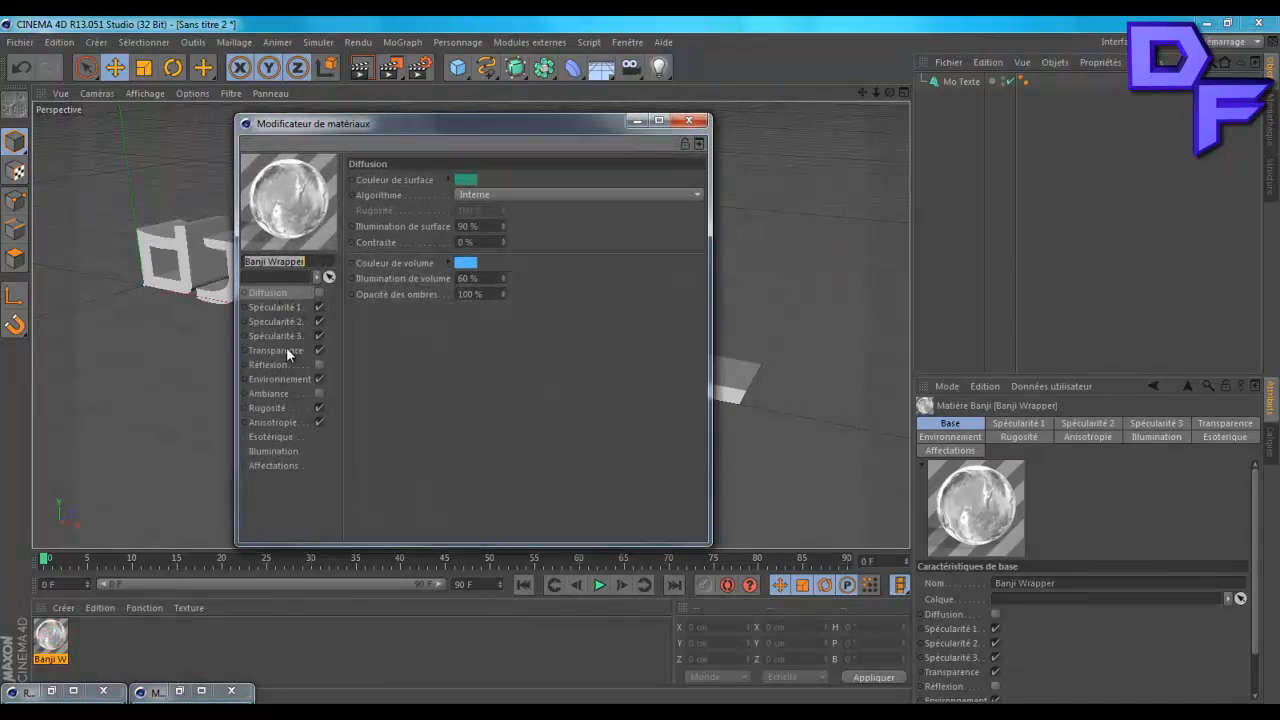
left_click(285, 379)
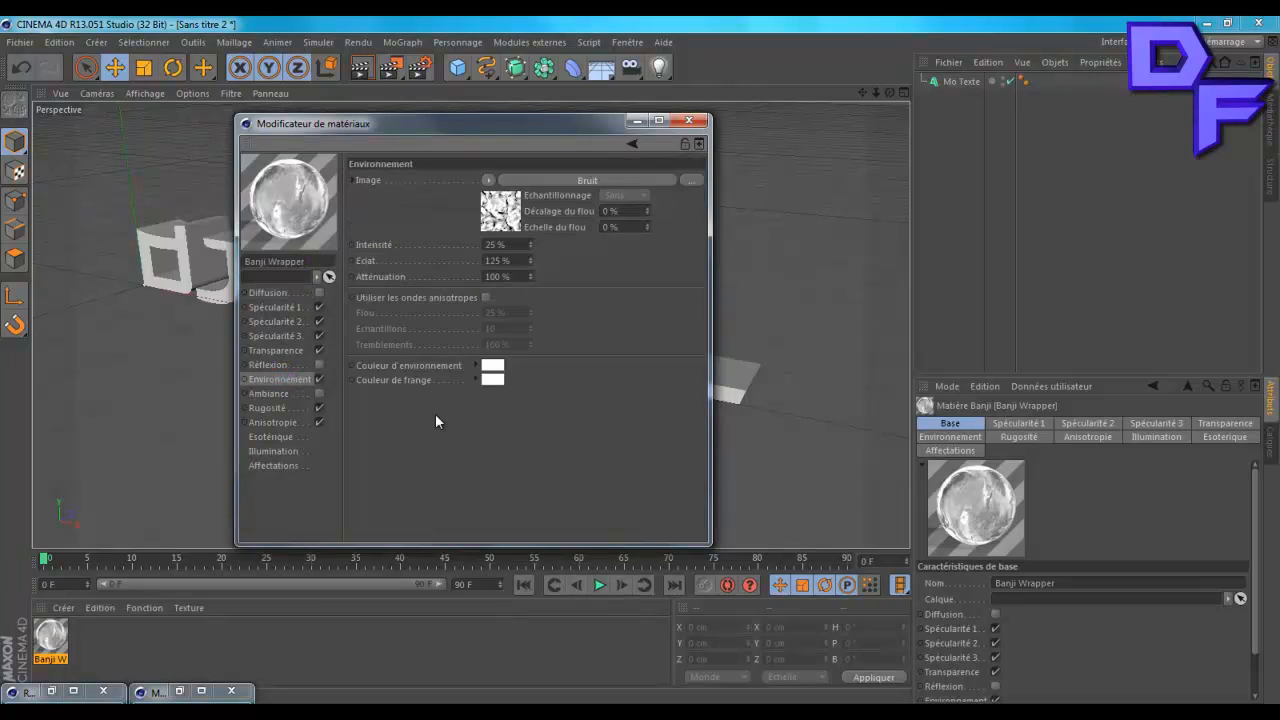
left_click(475, 366)
left_click(475, 366)
left_click(491, 380)
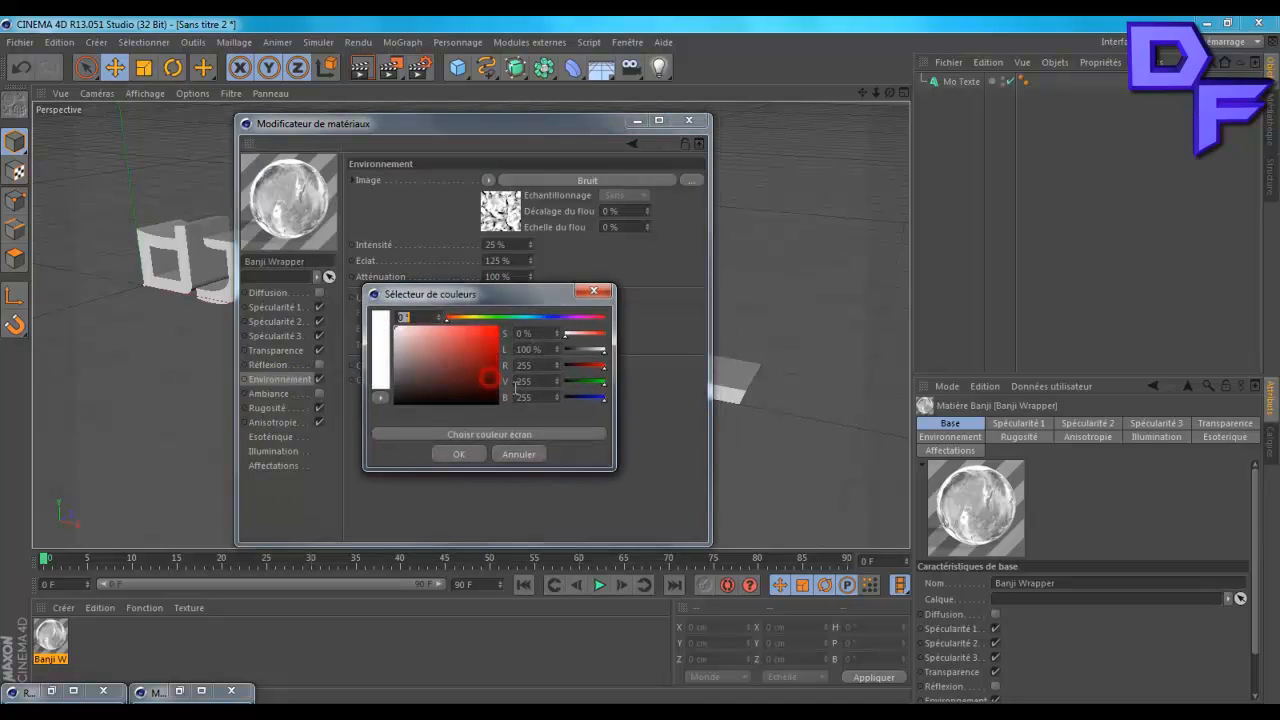
left_click(564, 318)
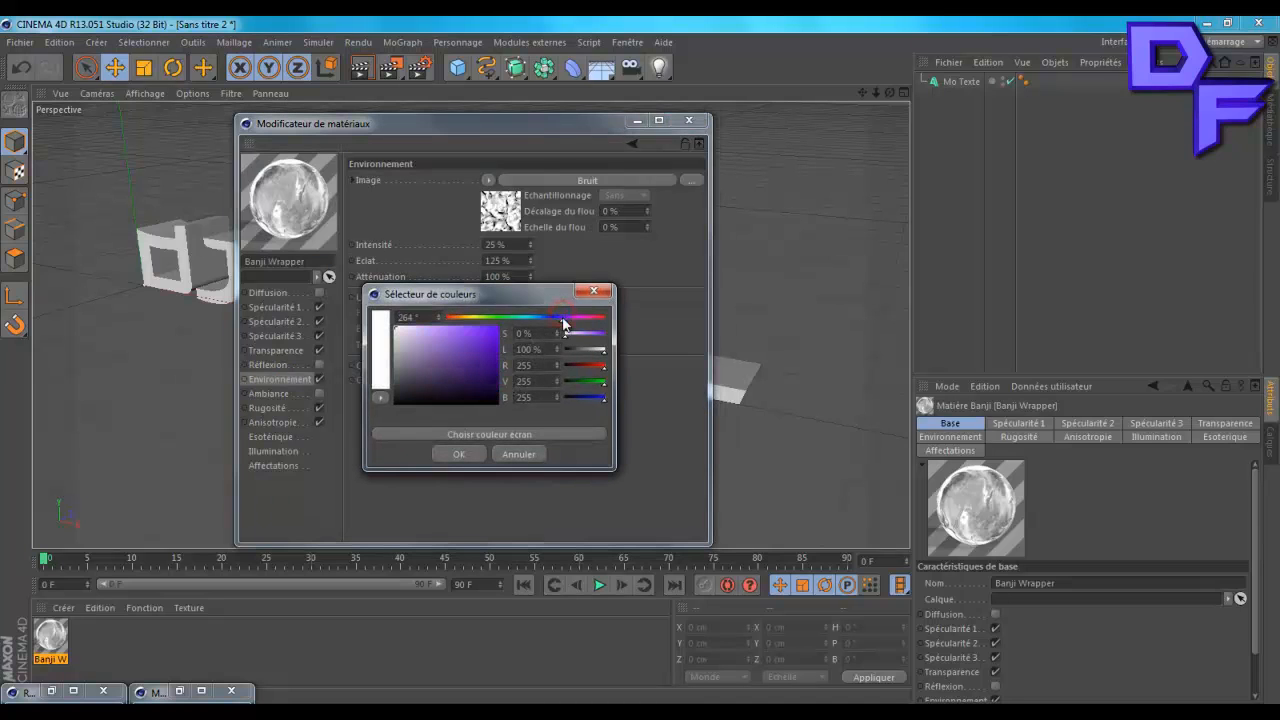
left_click(487, 340)
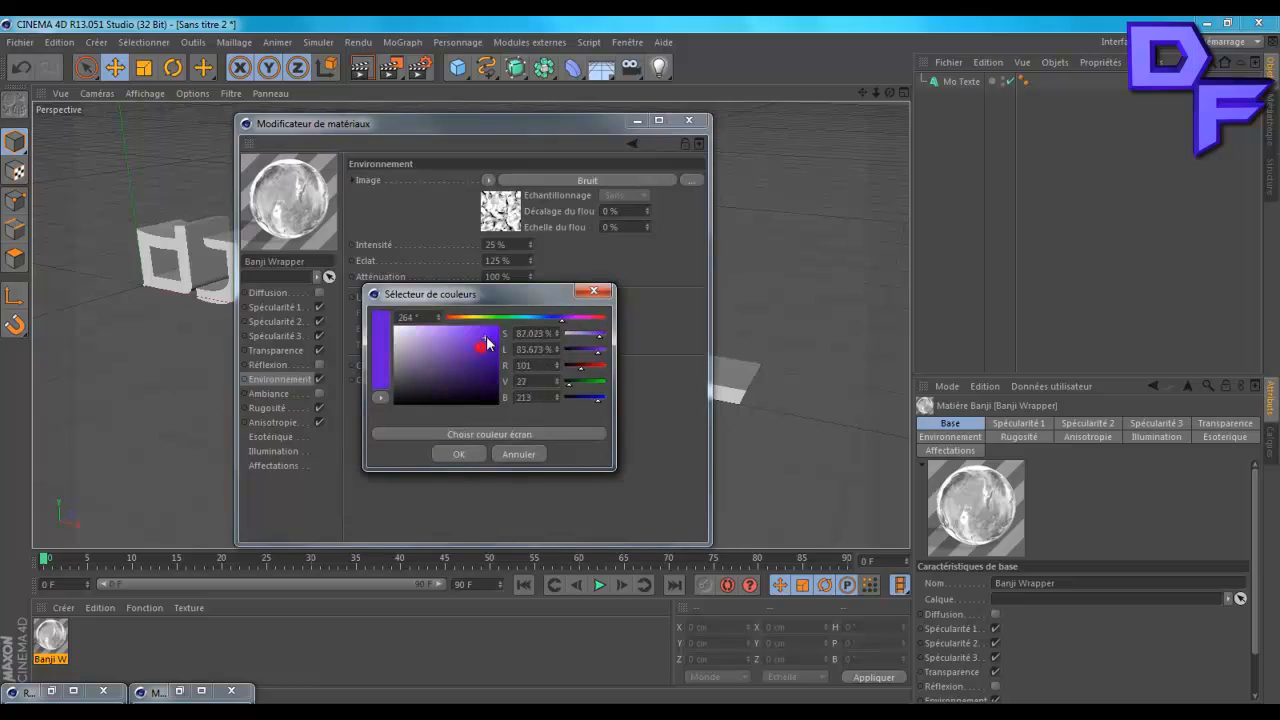
left_click(452, 456)
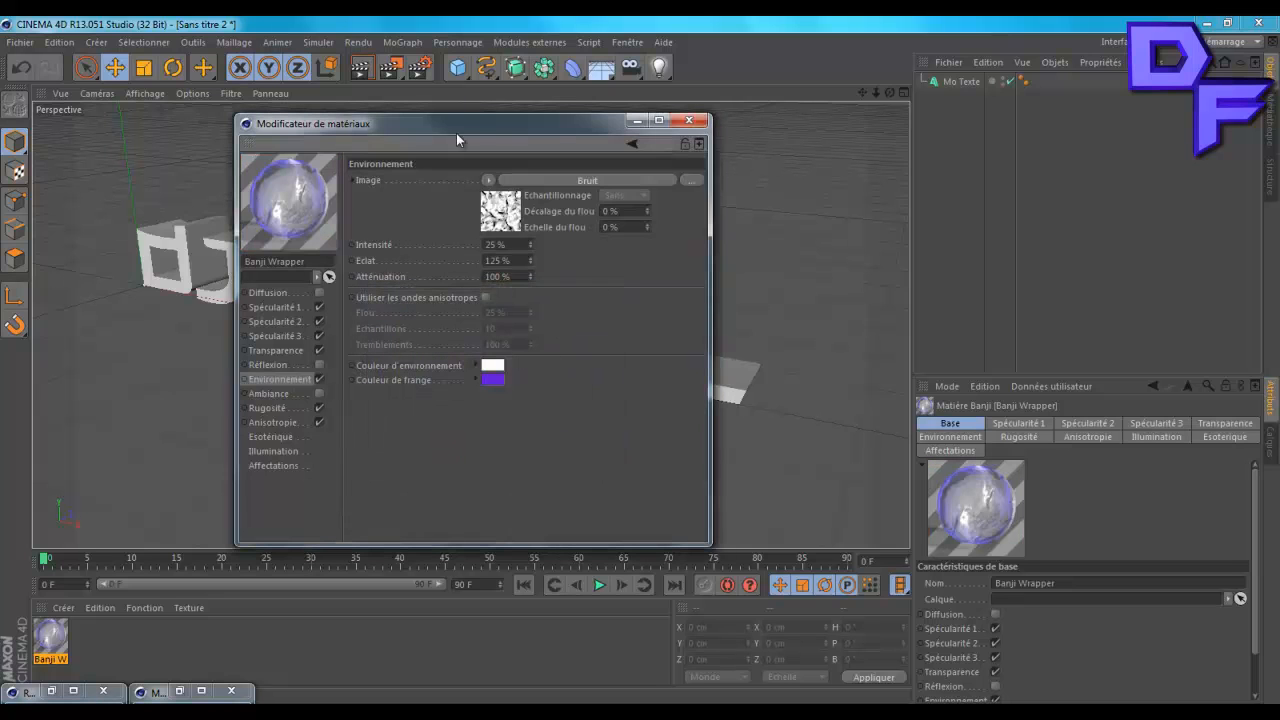
Set the fringe colour (Couleur de frange) in the Banji Wrapper material's Environnement channel to white (RGB 255, 255, 255).
left_click_drag(456, 133, 806, 129)
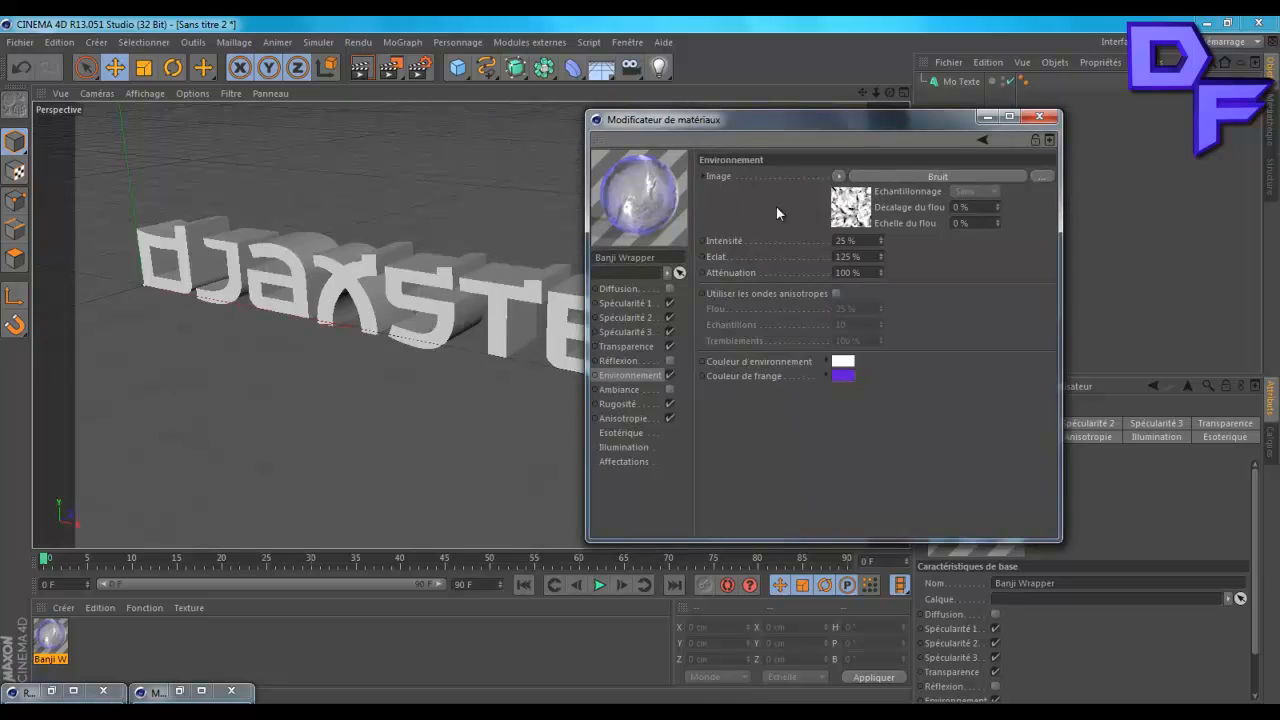
left_click(843, 376)
left_click(727, 318)
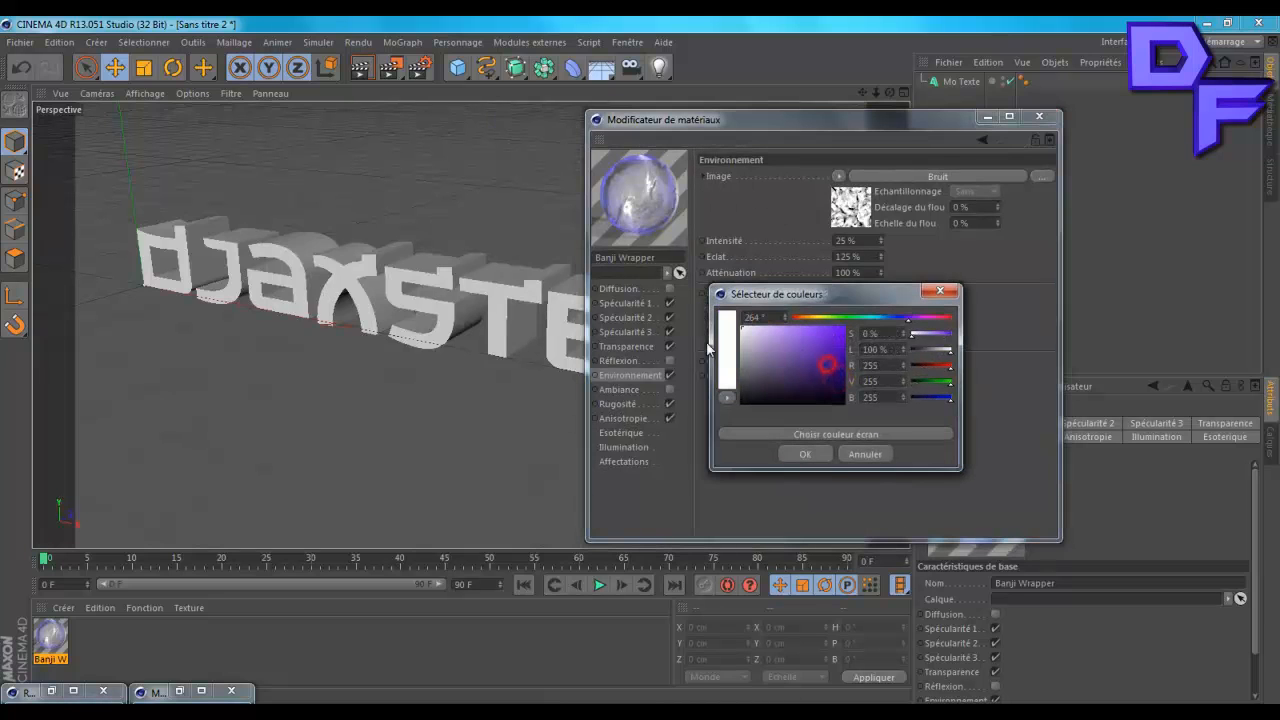
left_click(811, 449)
Apply the Banji Wrapper material to the 3D text and render the view as a preview.
left_click_drag(50, 638, 374, 295)
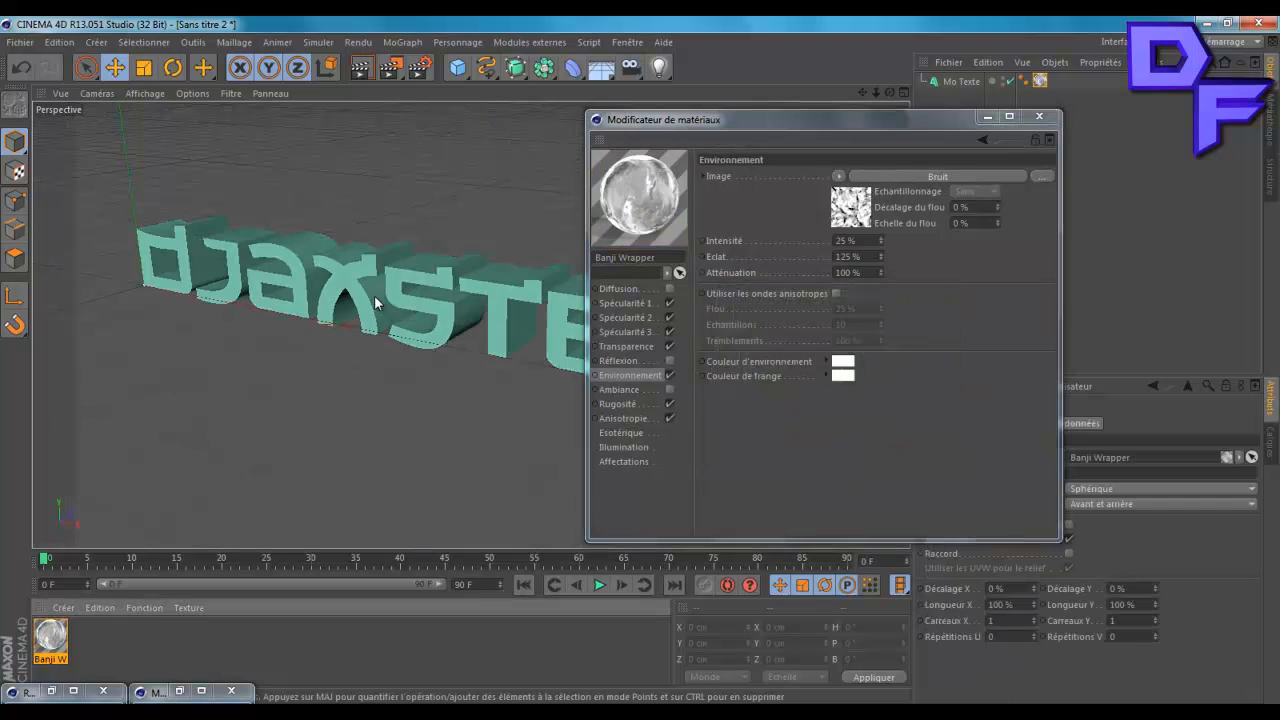
left_click(361, 67)
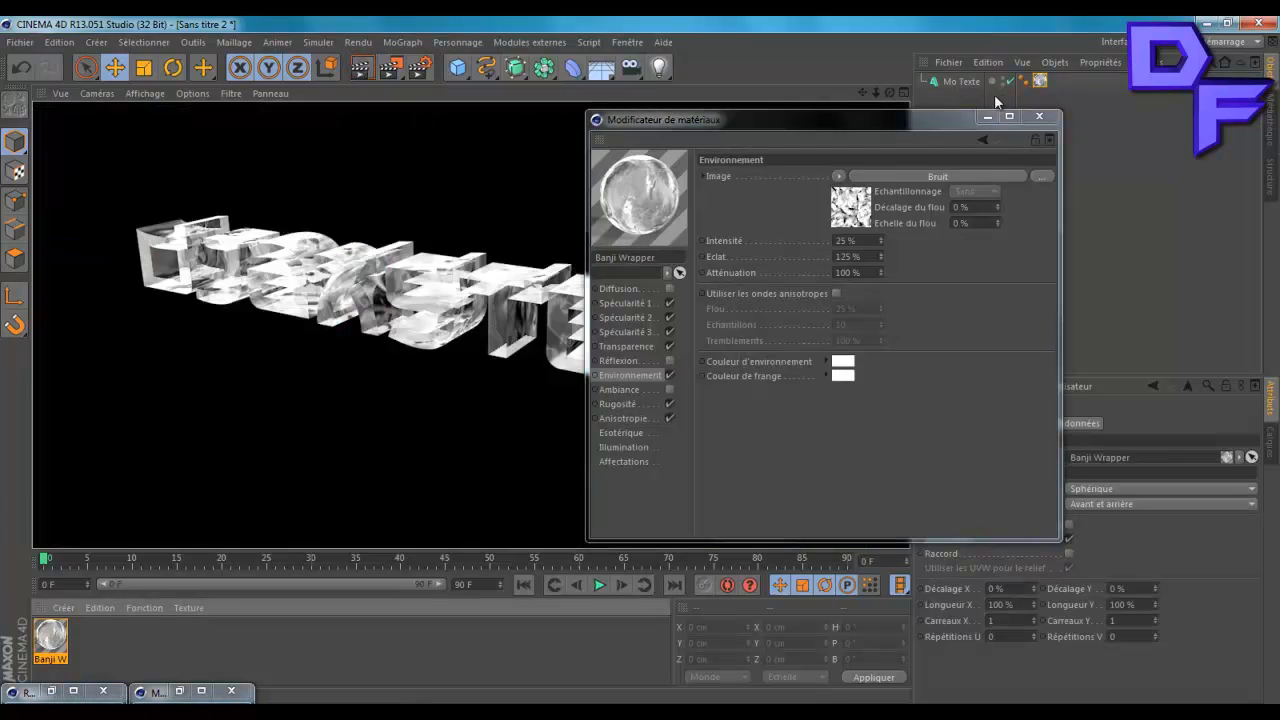
left_click_drag(891, 92, 641, 359)
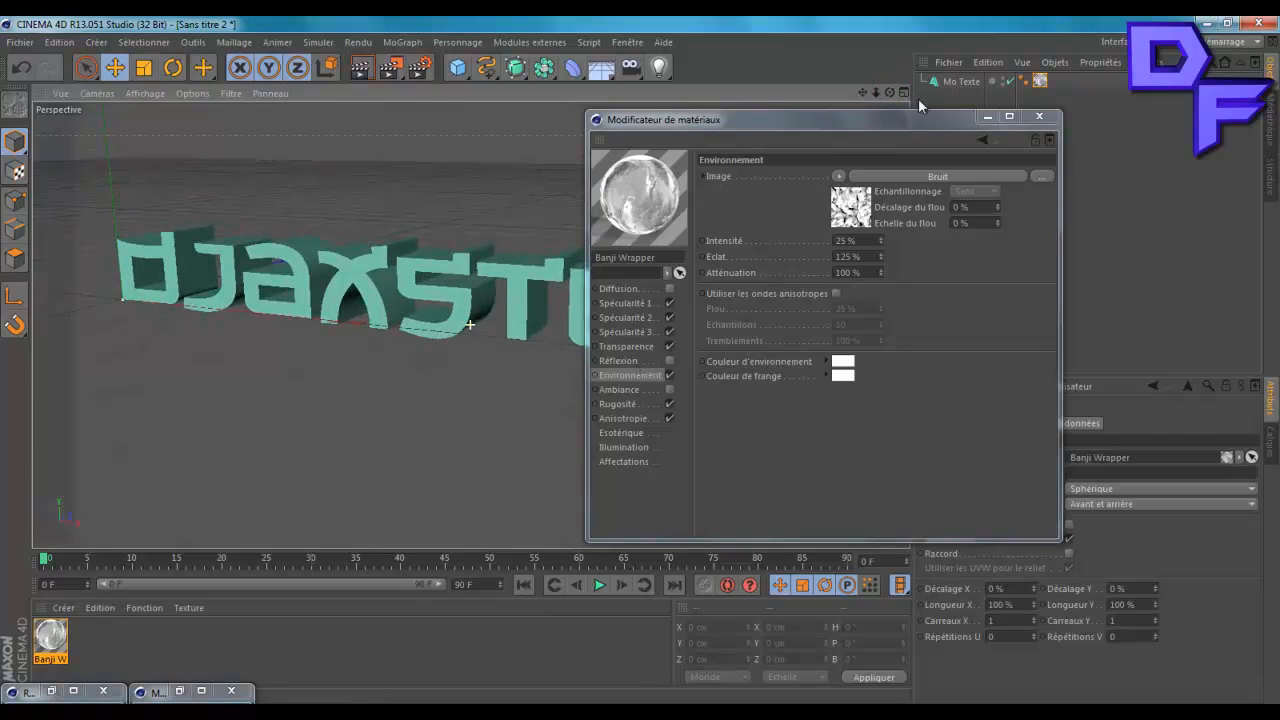
Minimize the material editor, add a floor object (Sol) and lower it to about -16 cm on Y.
left_click(987, 117)
left_click(630, 67)
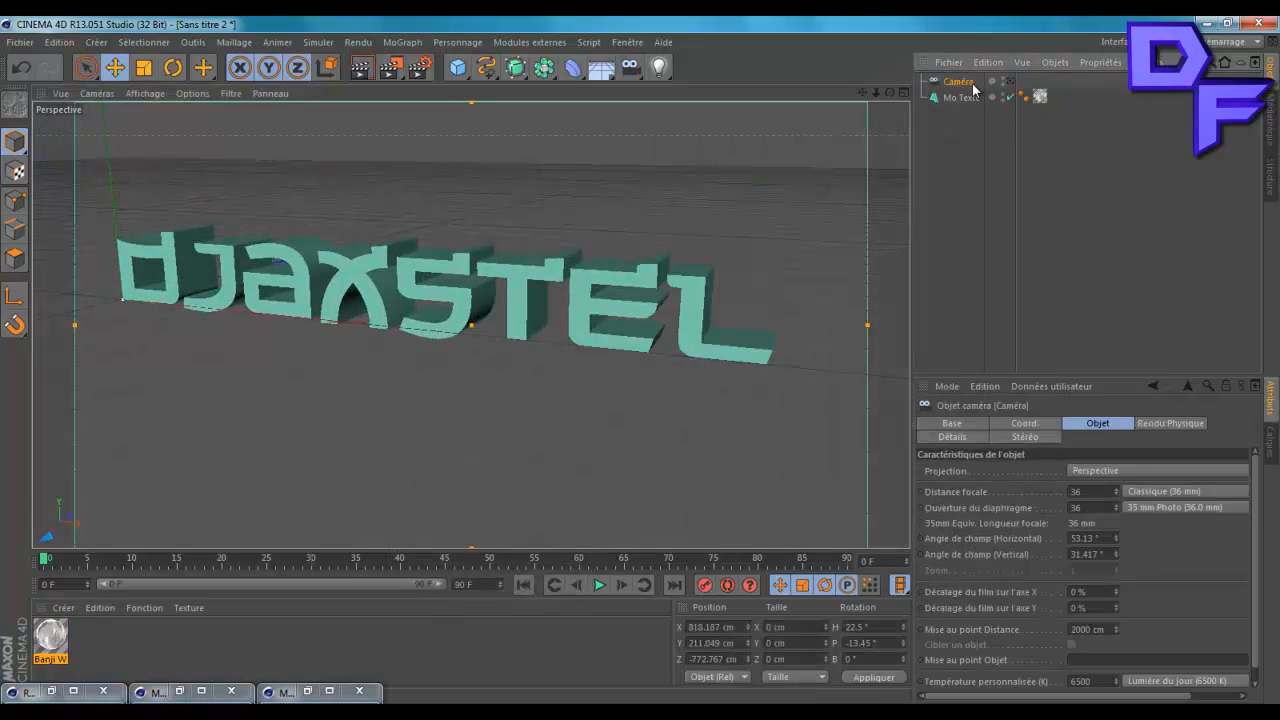
key("Delete")
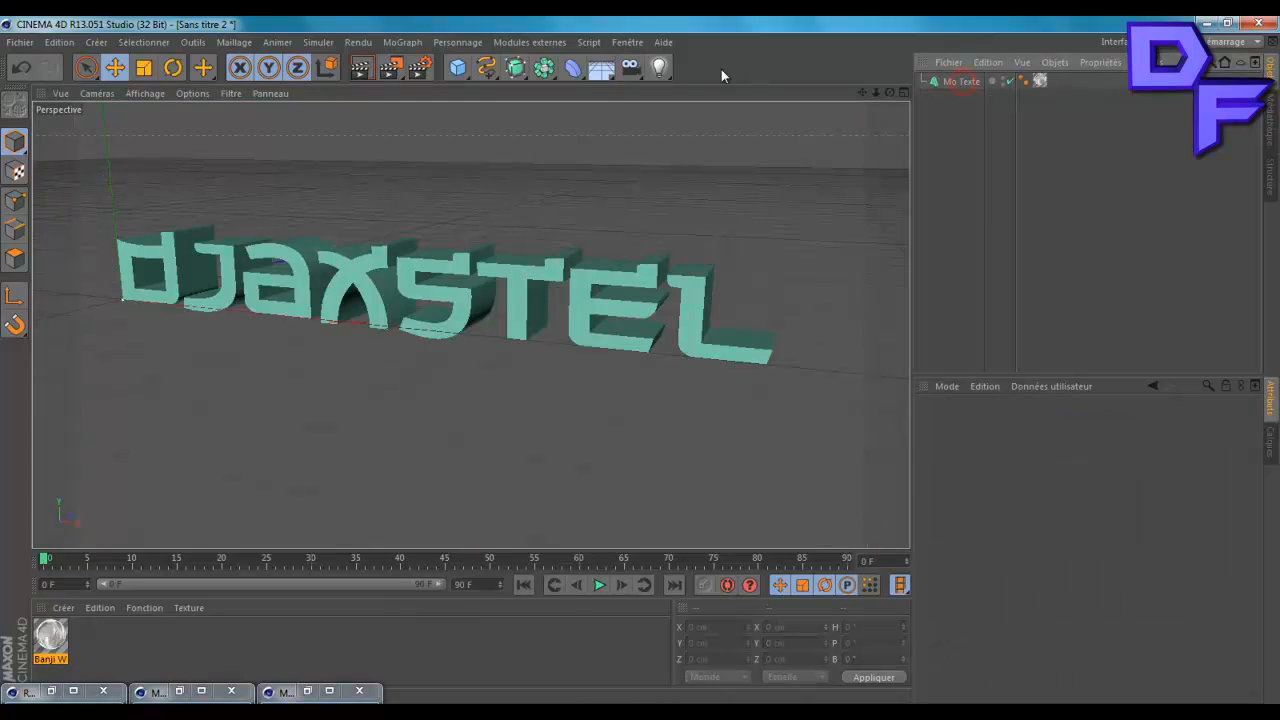
left_click(601, 67)
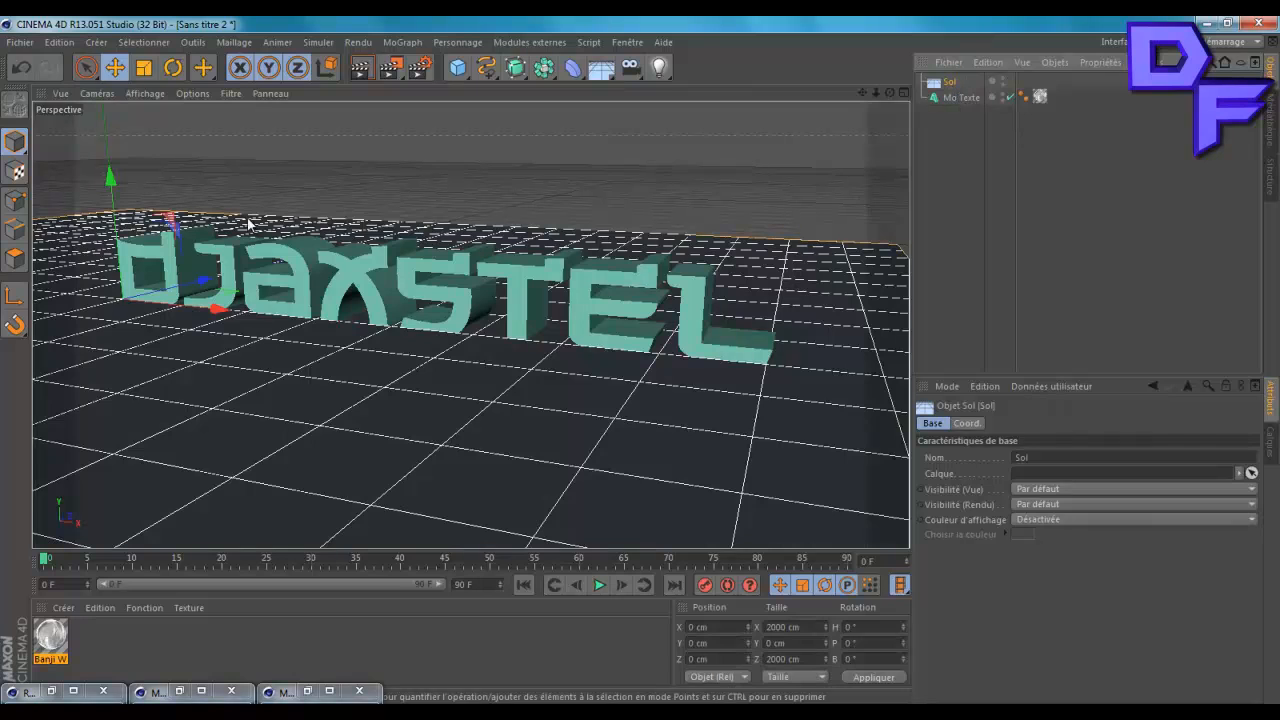
left_click_drag(110, 178, 113, 190)
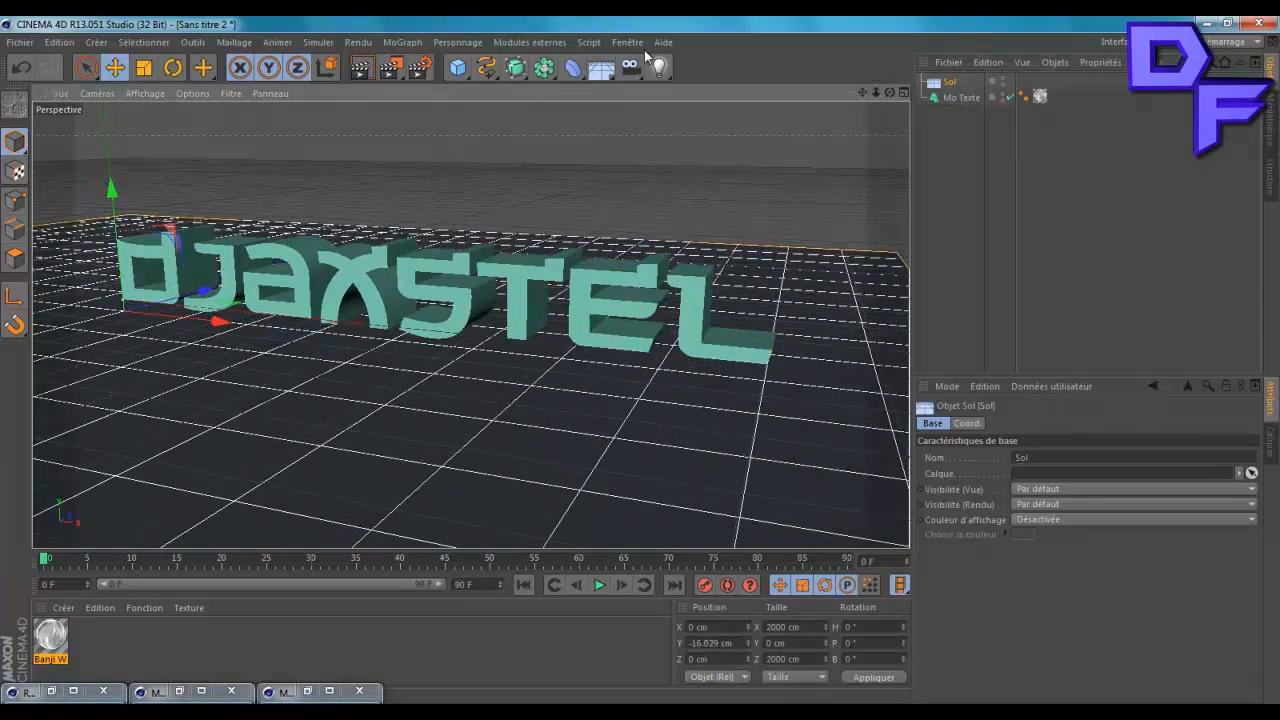
Add a light (Lumière) and move it above the start of the text, to about X -53, Y 172, Z -73 cm.
left_click(658, 67)
left_click(890, 92)
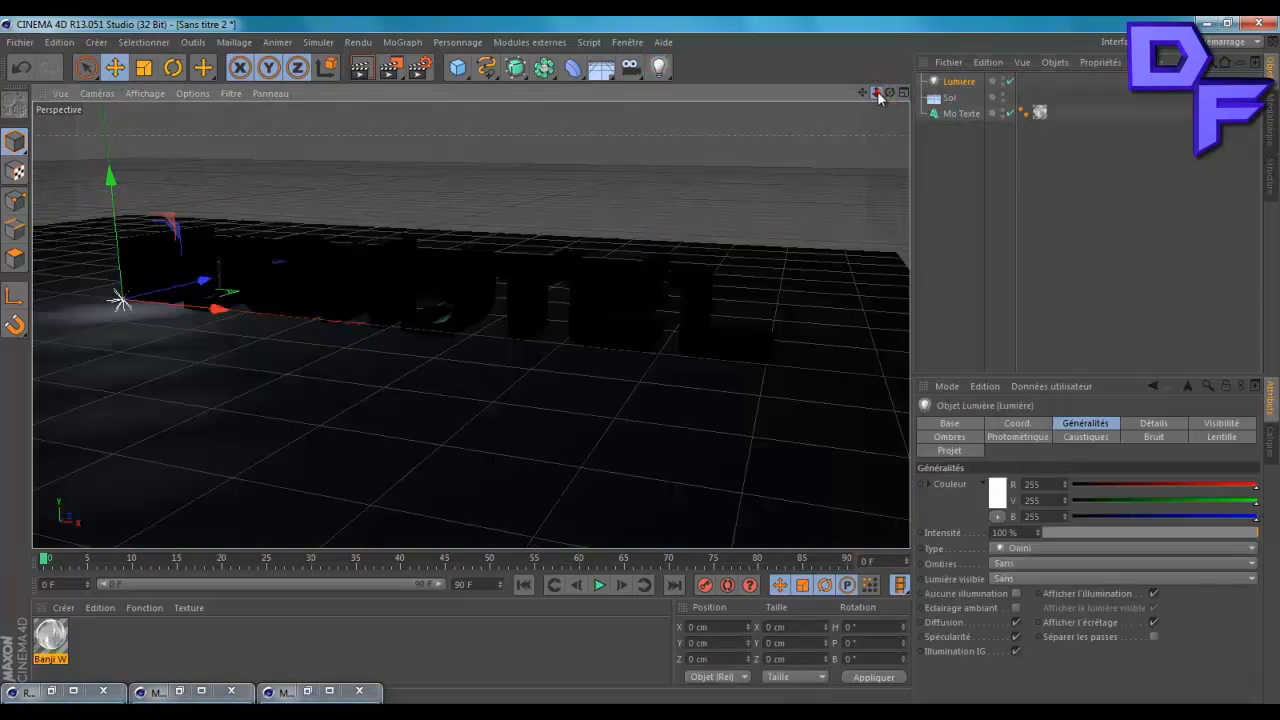
left_click_drag(876, 92, 639, 359)
left_click_drag(275, 190, 276, 112)
left_click_drag(345, 227, 318, 242)
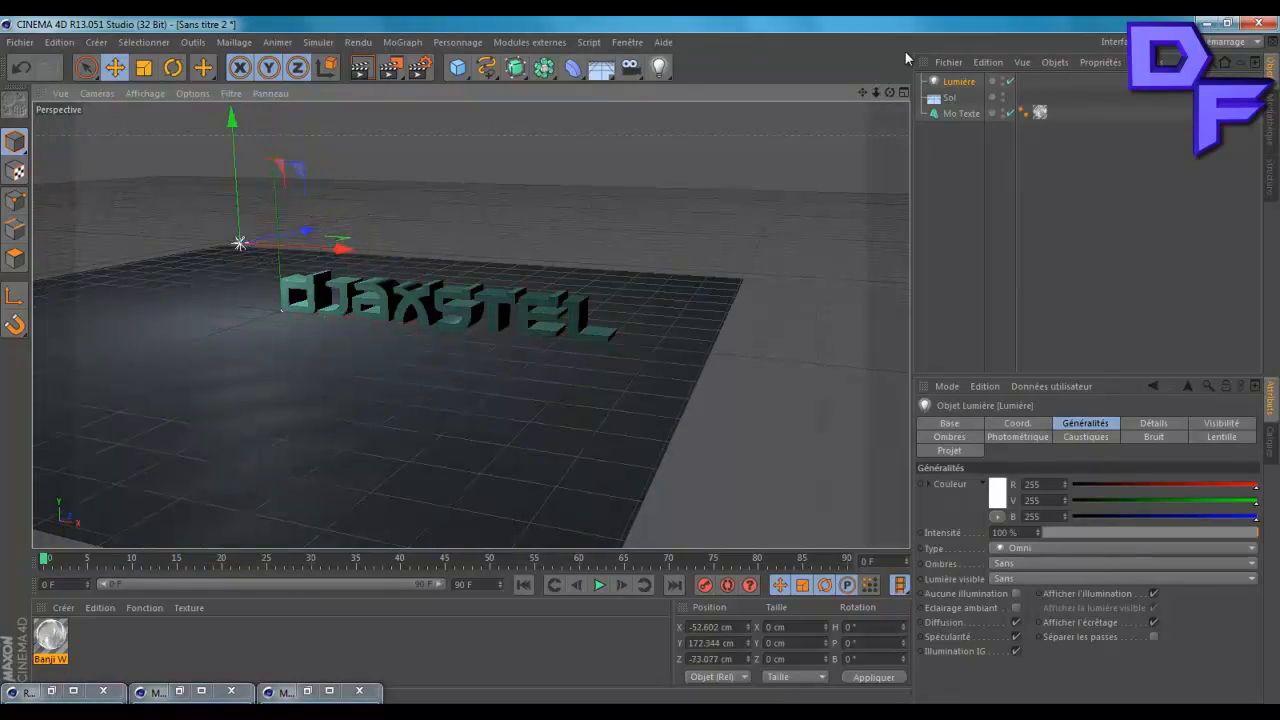
Set the light's intensity to 160 % and its shadows (Ombres) to Masques d'ombres (ombres diffuses).
left_click_drag(1036, 536, 1034, 536)
left_click(1030, 563)
left_click(1040, 594)
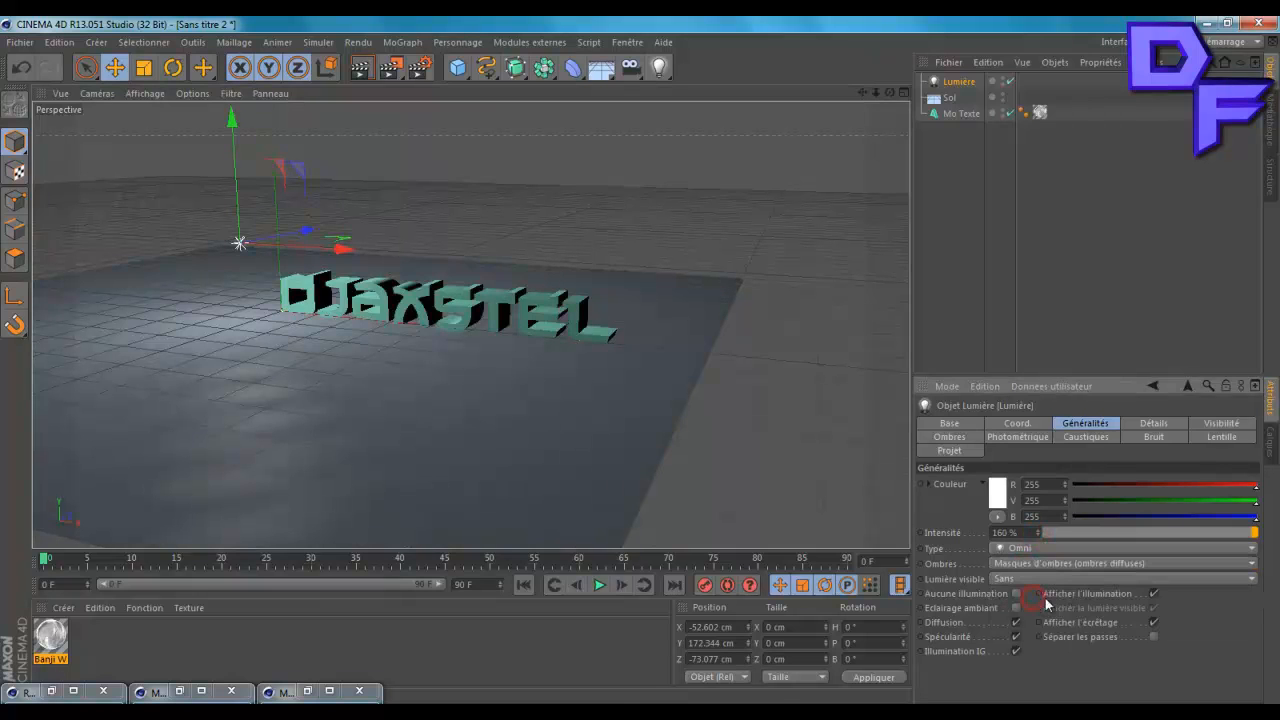
Preview the lit text on the floor by rendering the view from two different angles.
scroll(634, 366, "up", 8)
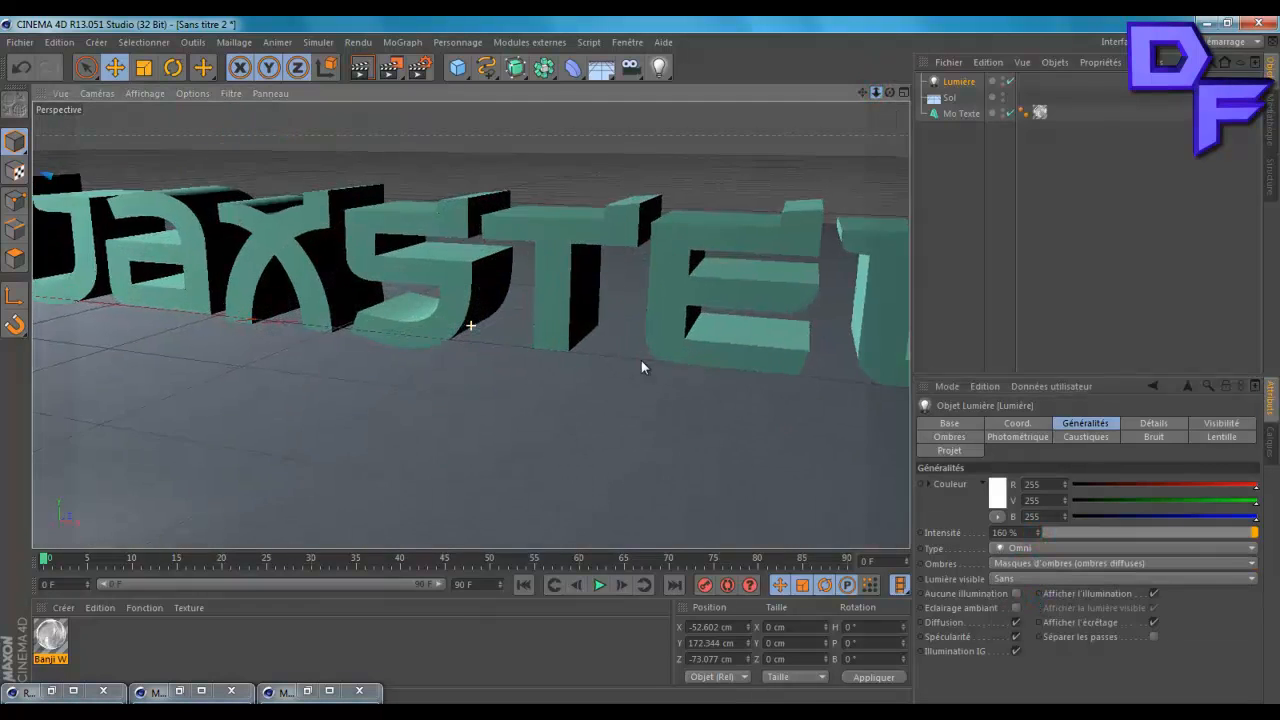
left_click_drag(642, 361, 642, 361)
left_click_drag(891, 92, 641, 362)
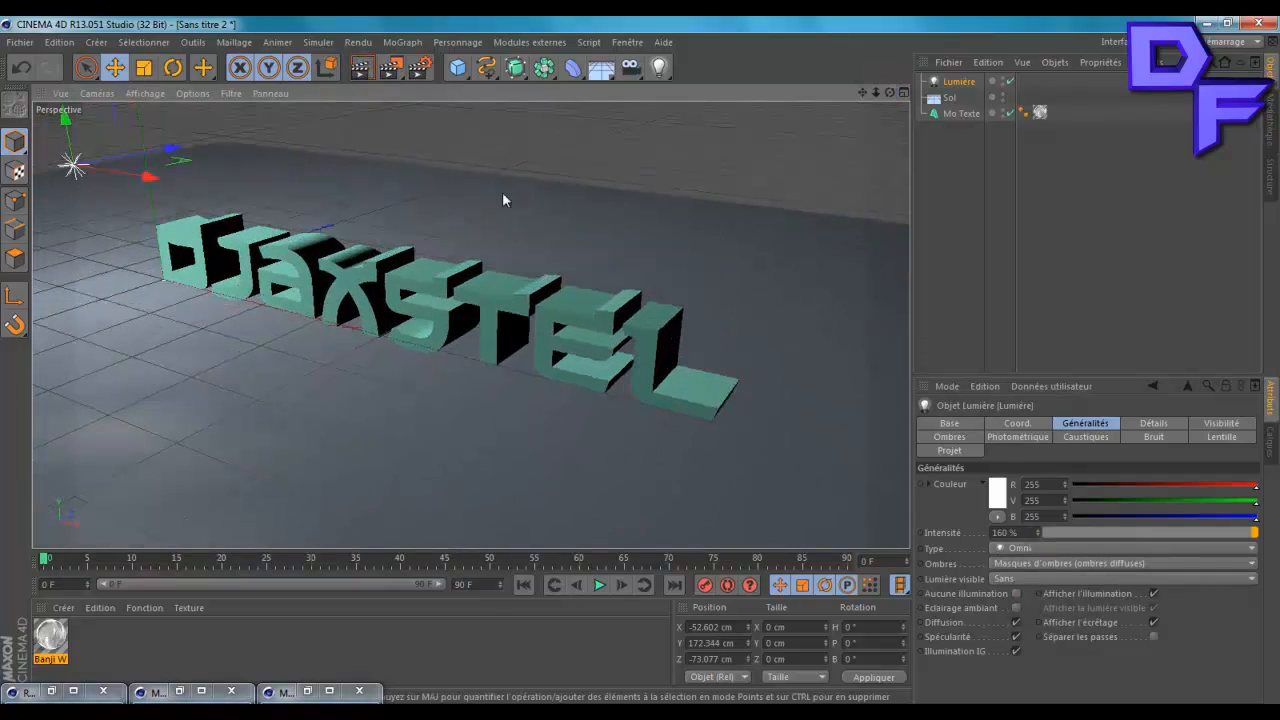
key("ctrl+r")
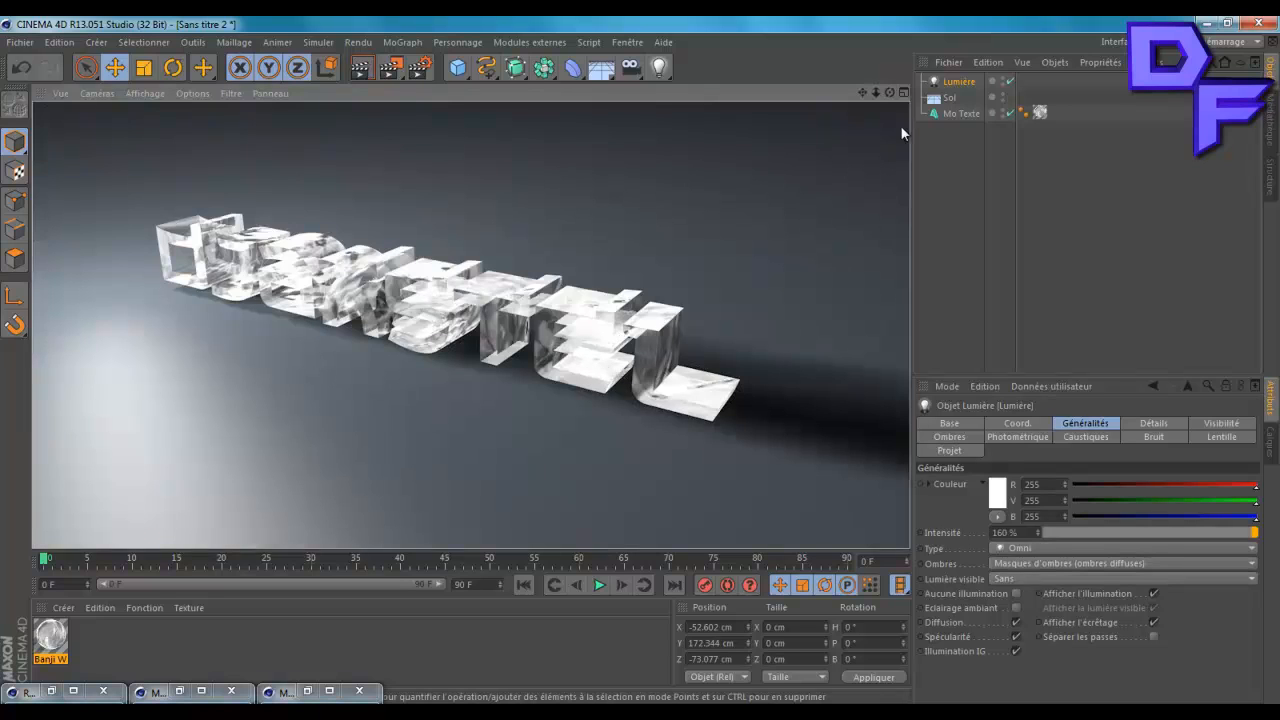
left_click_drag(889, 92, 450, 113)
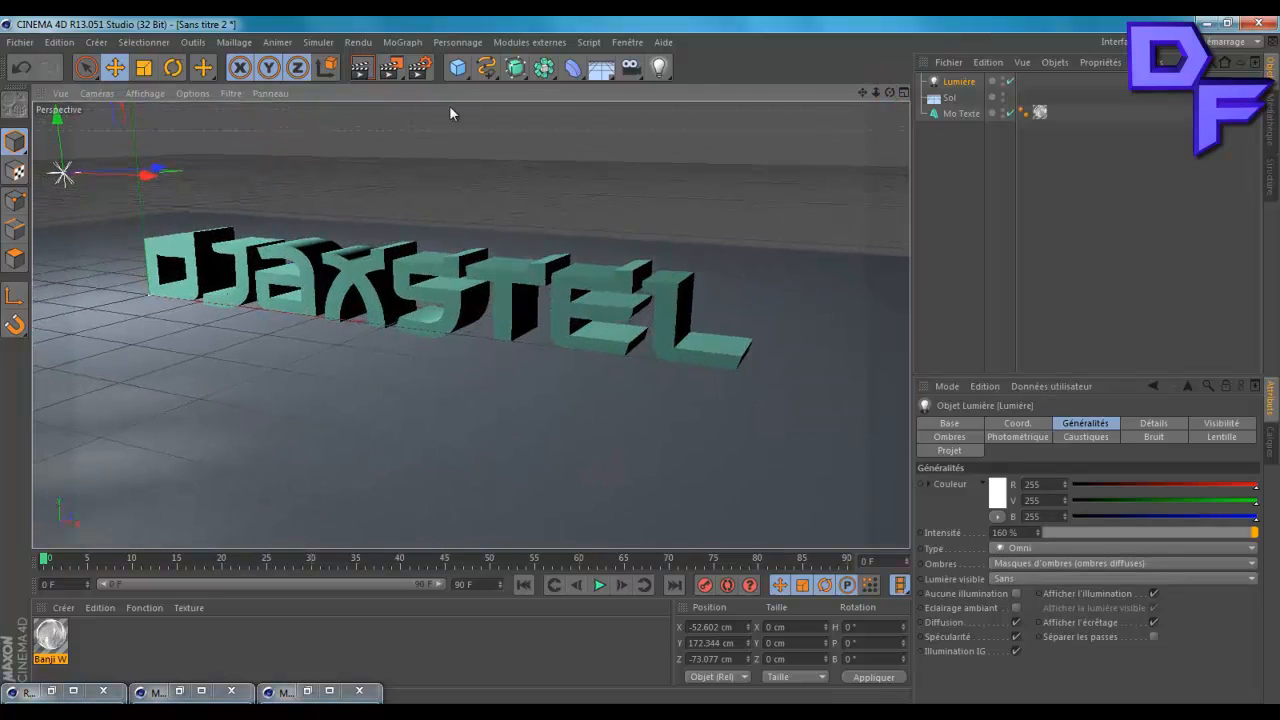
left_click(361, 67)
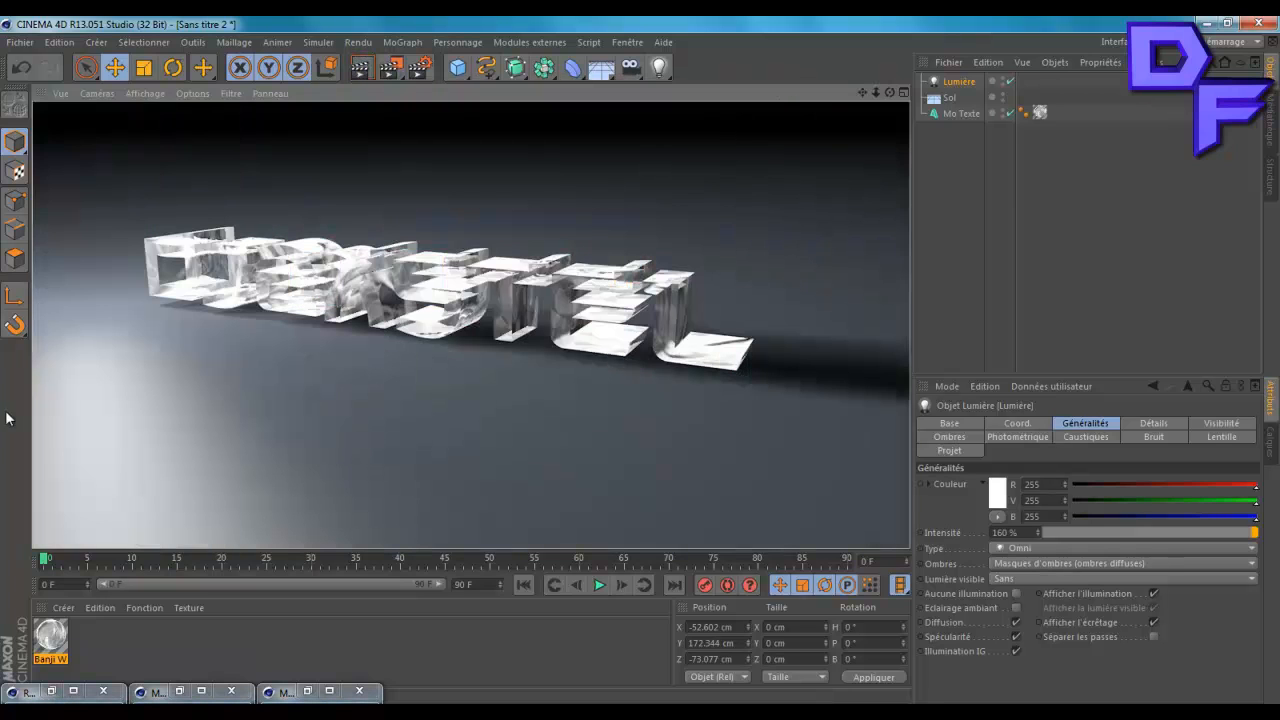
Examine the Banji Wrapper material's Rugosité and Anisotropie channels, switching each one off and back on to compare the preview.
double_click(52, 638)
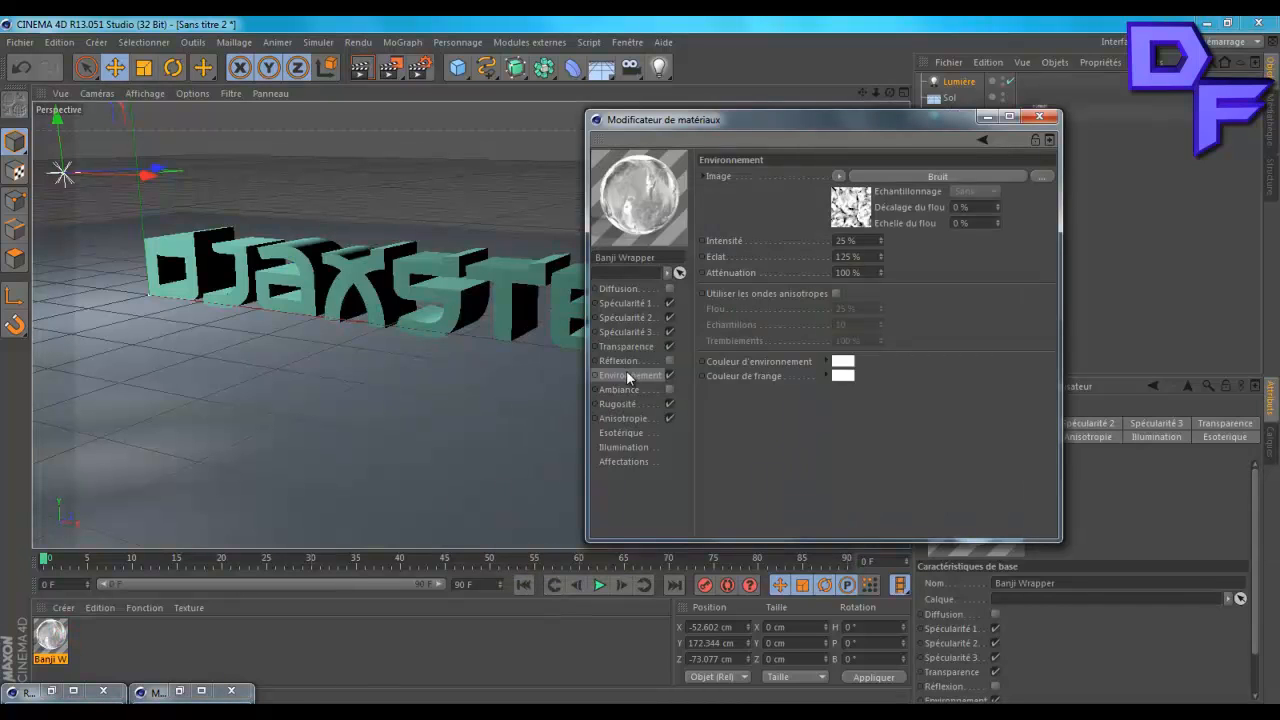
left_click(635, 404)
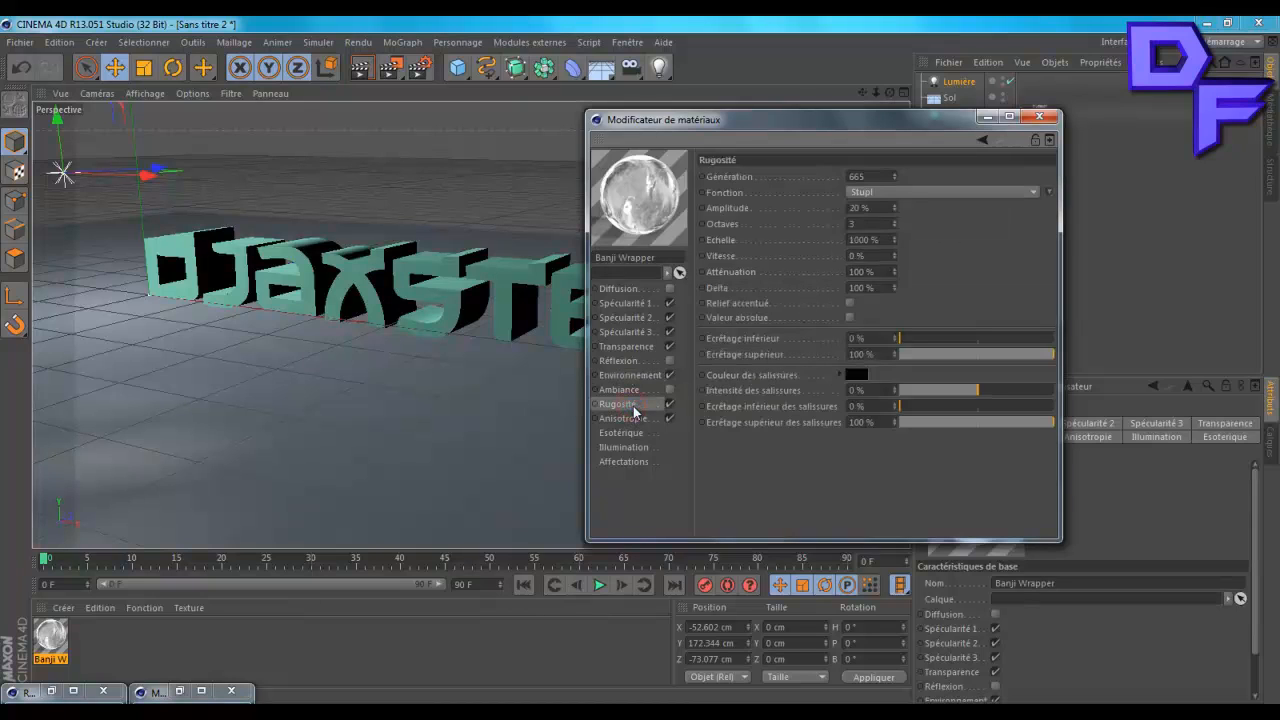
left_click(636, 418)
left_click(637, 406)
left_click(636, 418)
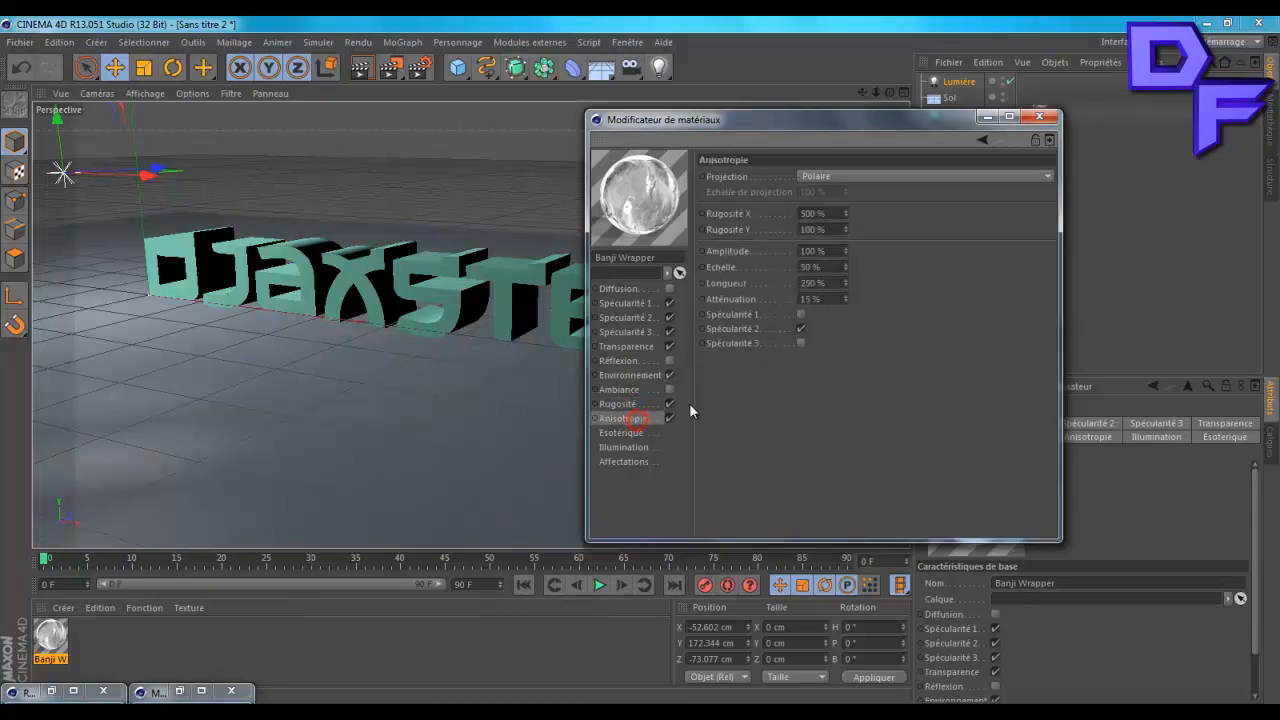
left_click(646, 405)
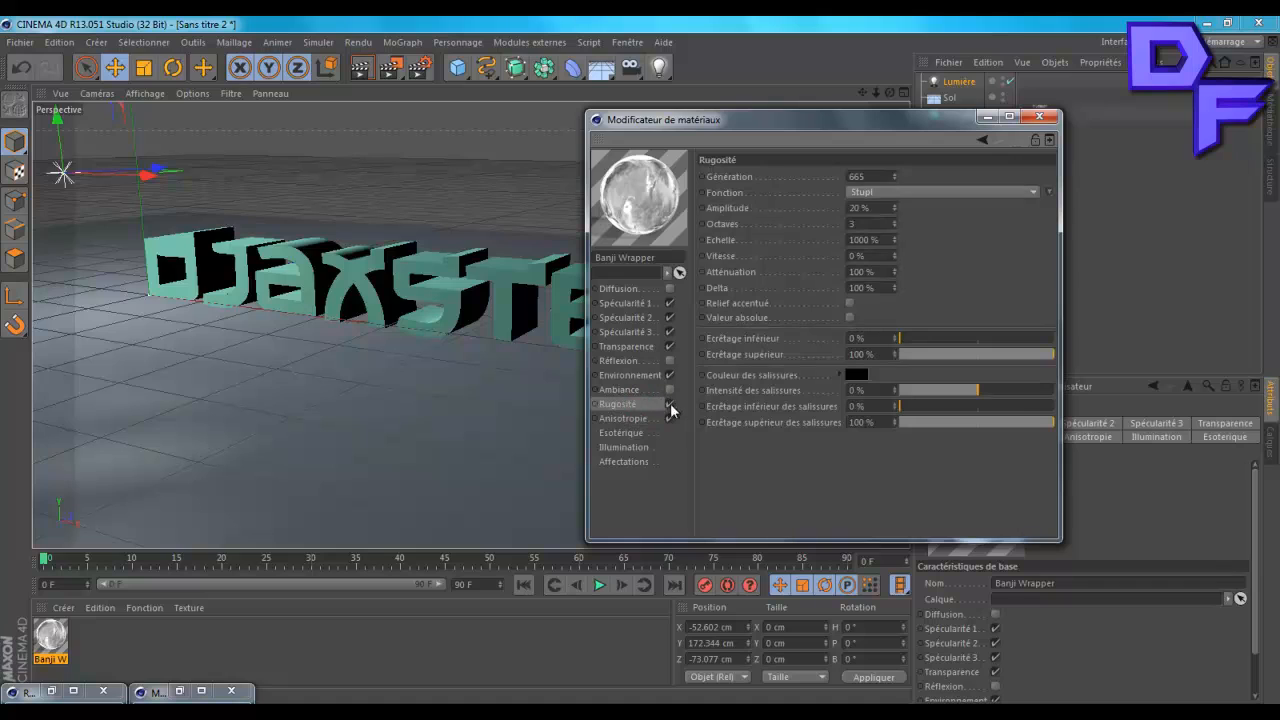
left_click(670, 405)
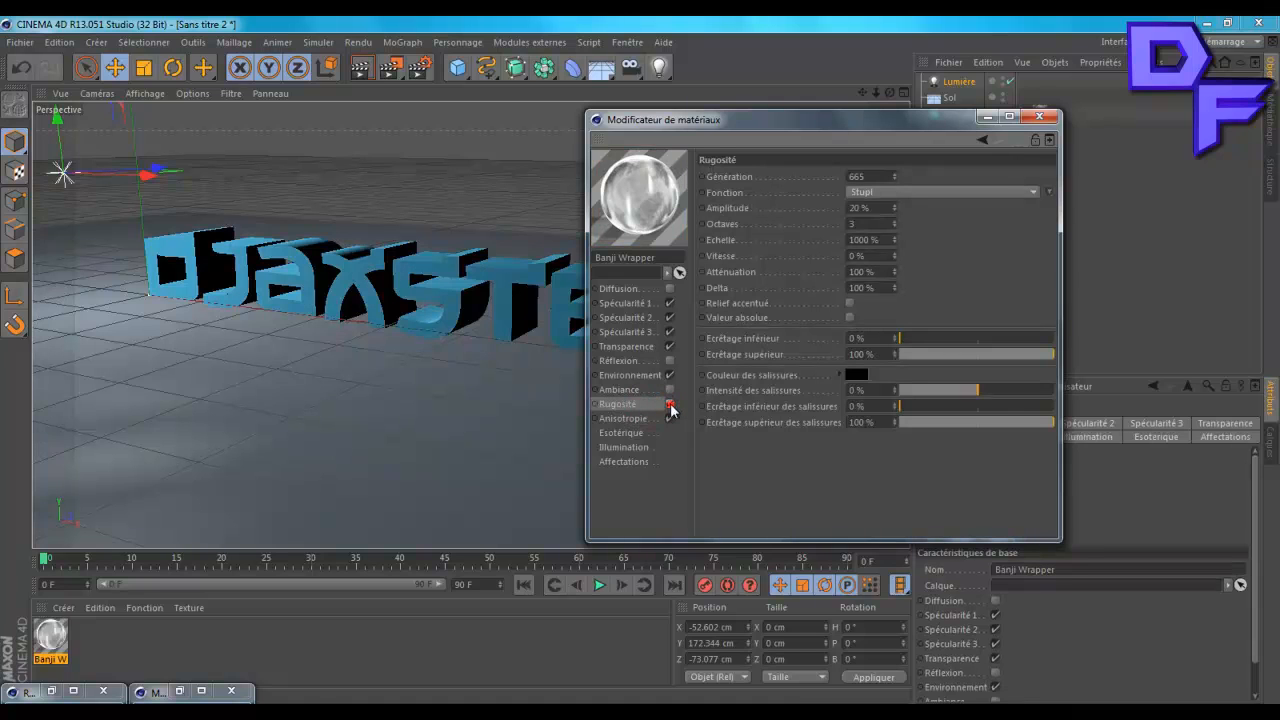
left_click(671, 405)
left_click(672, 418)
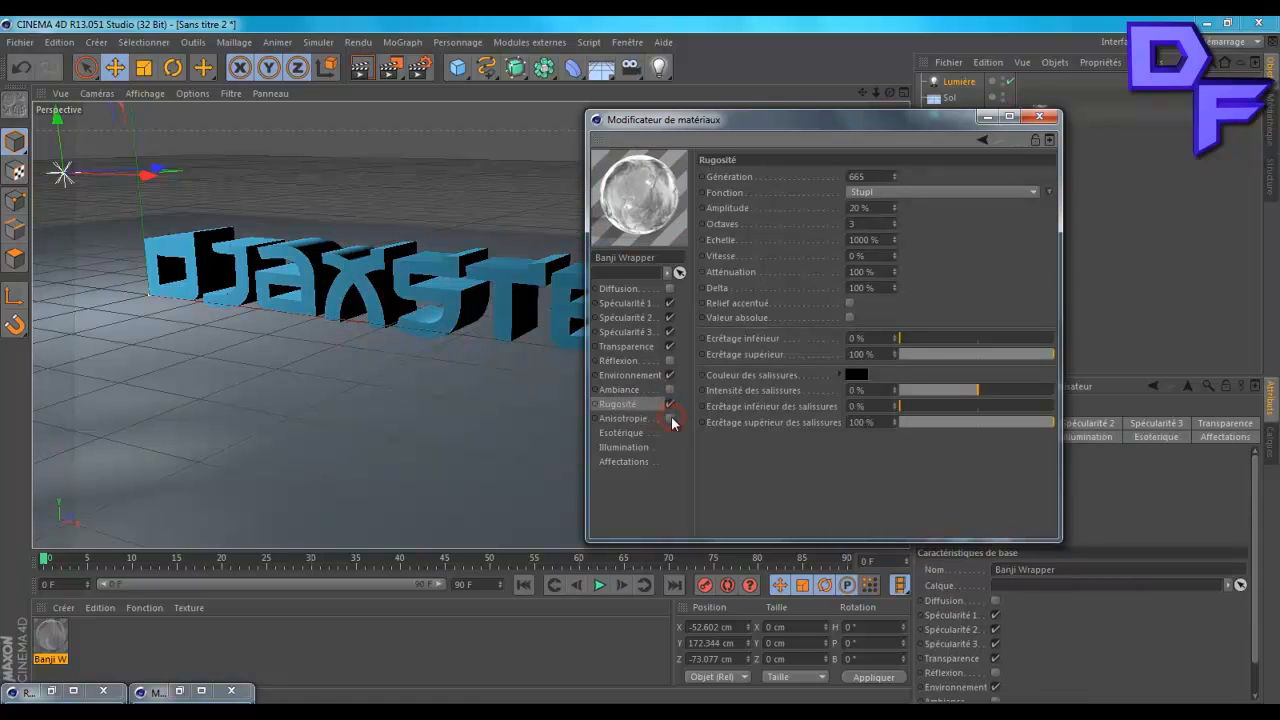
left_click(671, 418)
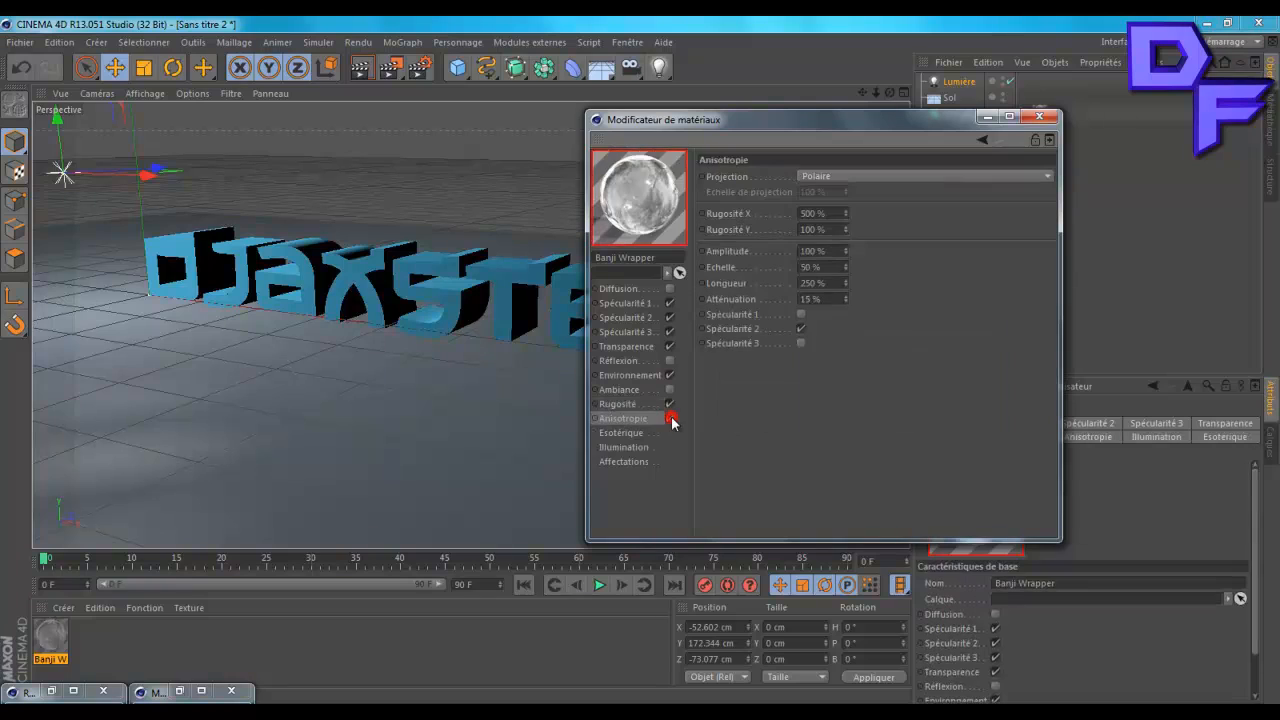
Disable the Banji Wrapper material's Transparence channel and render the view to check the text.
left_click(647, 348)
left_click(670, 346)
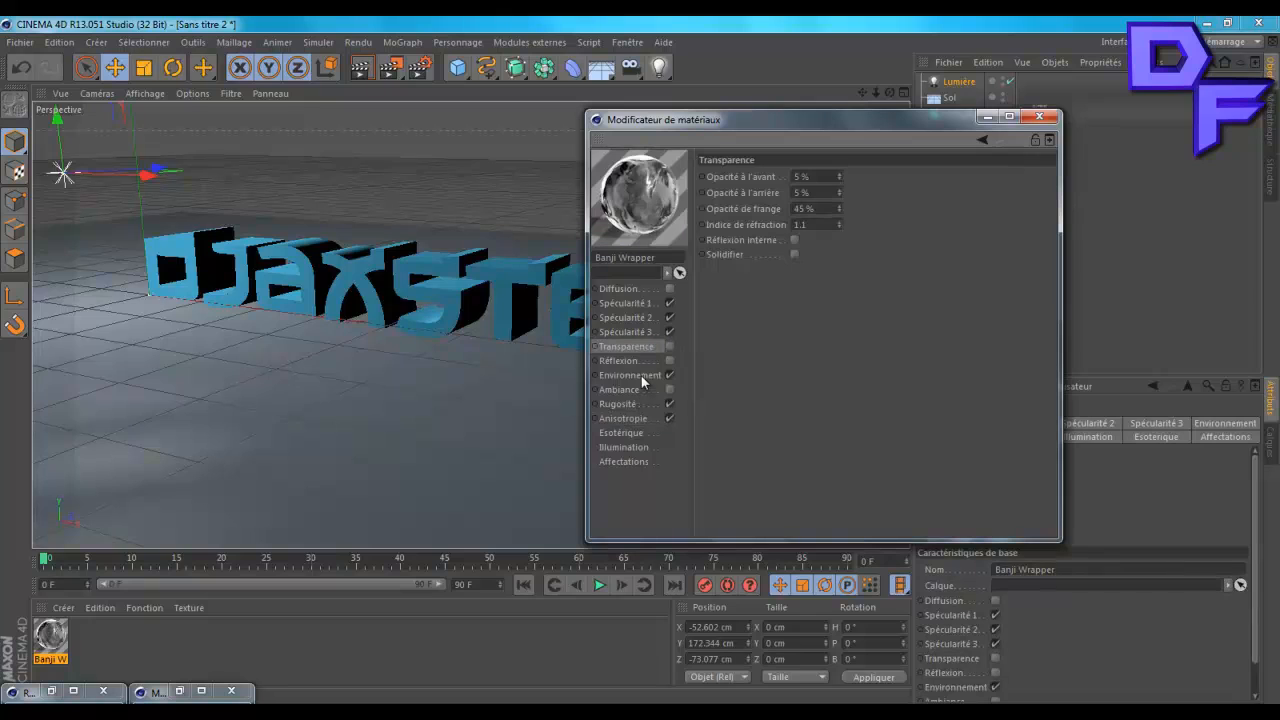
left_click(363, 69)
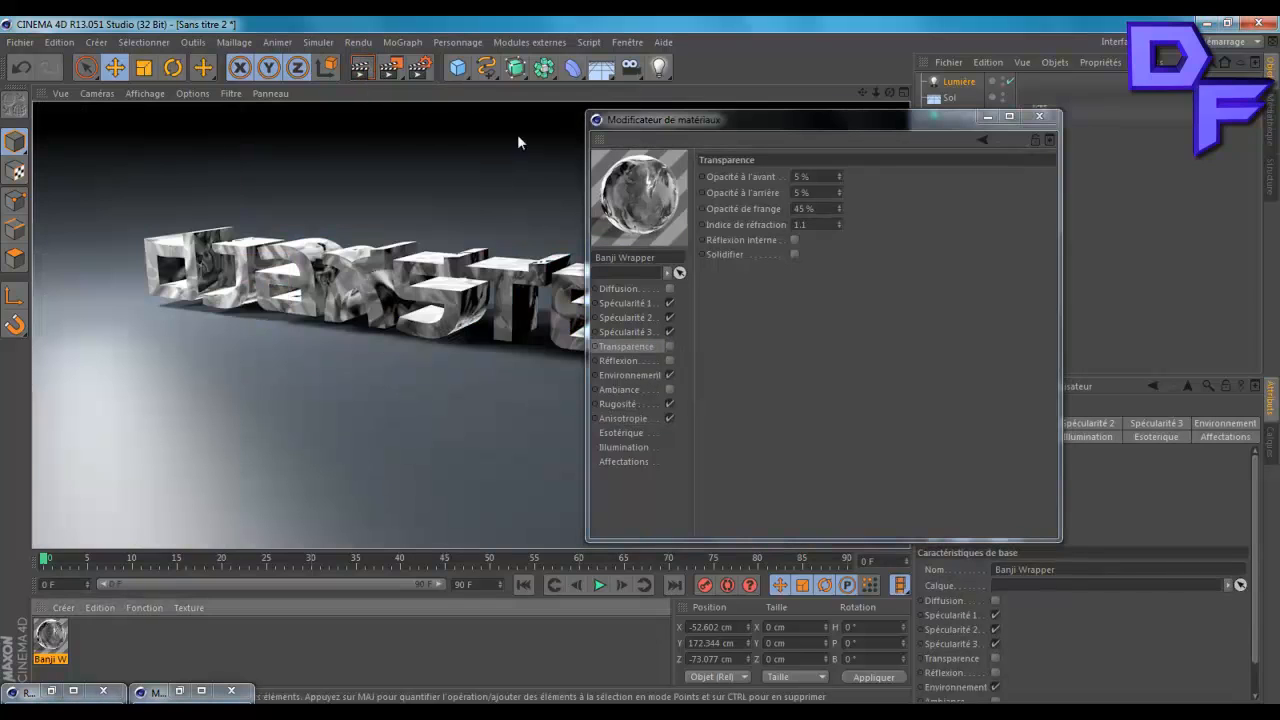
Render the text without transparency from two more viewing angles.
left_click_drag(890, 92, 560, 330)
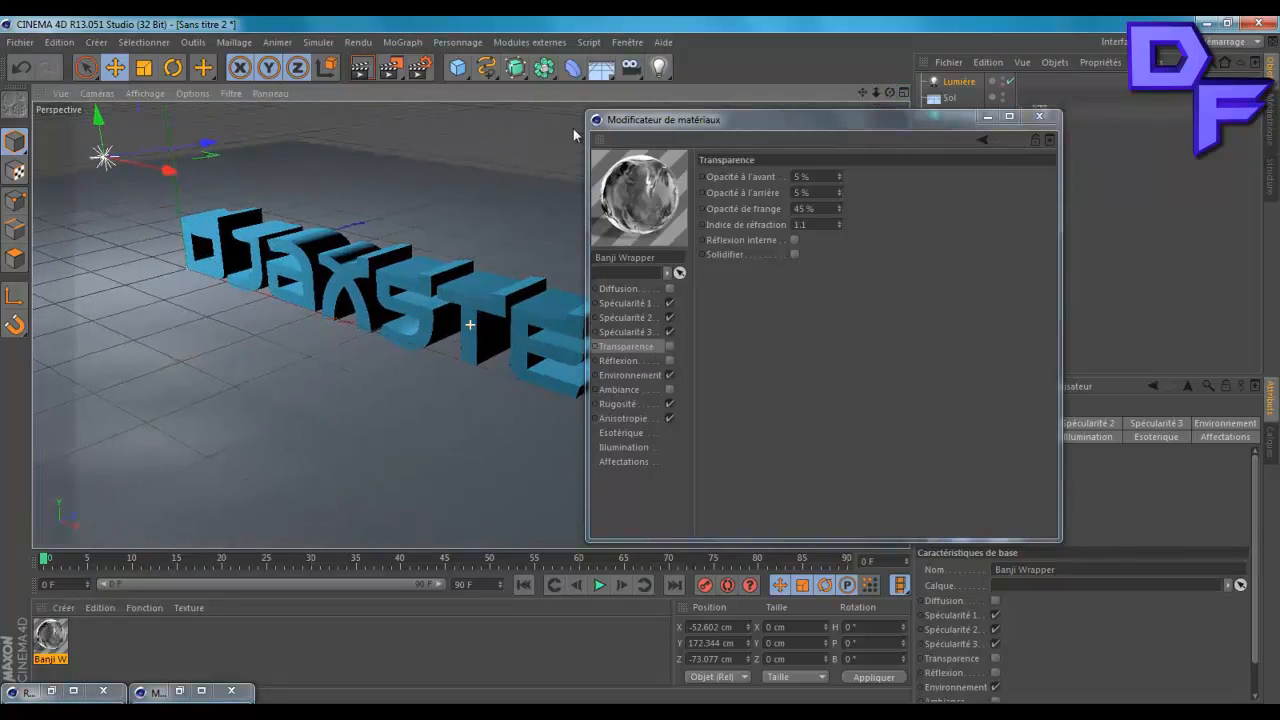
left_click(364, 70)
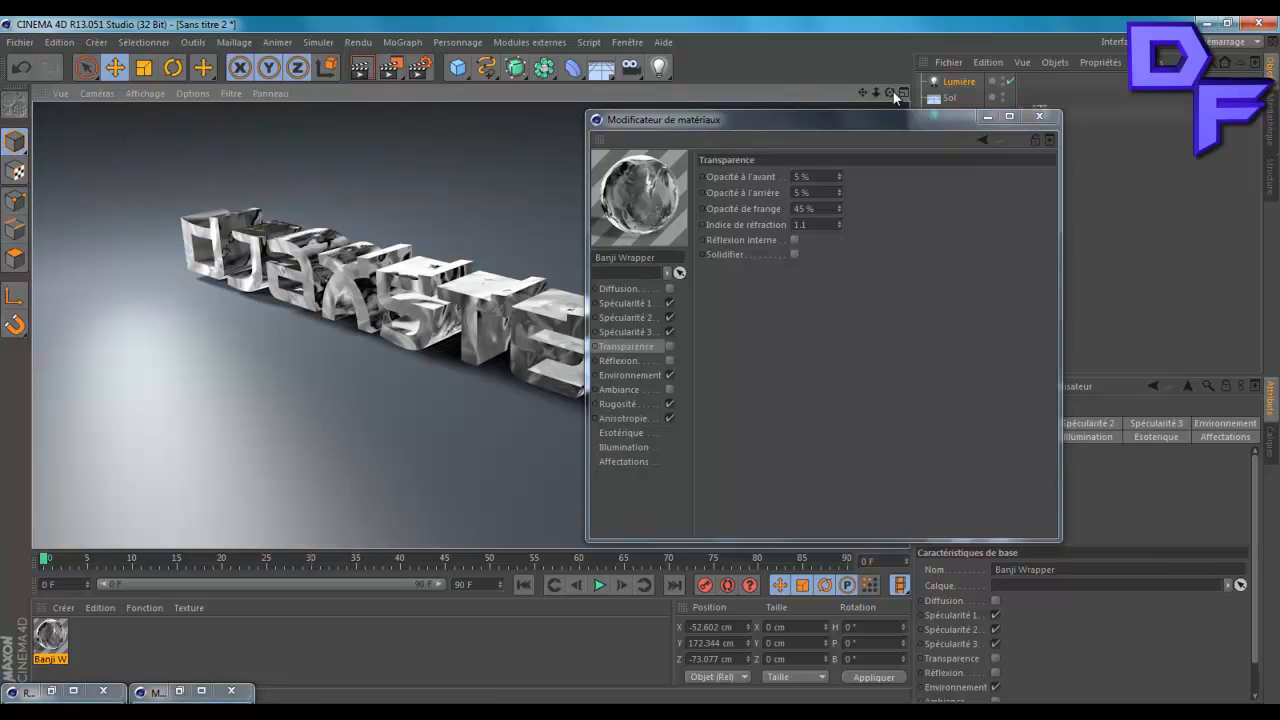
left_click_drag(888, 93, 646, 363)
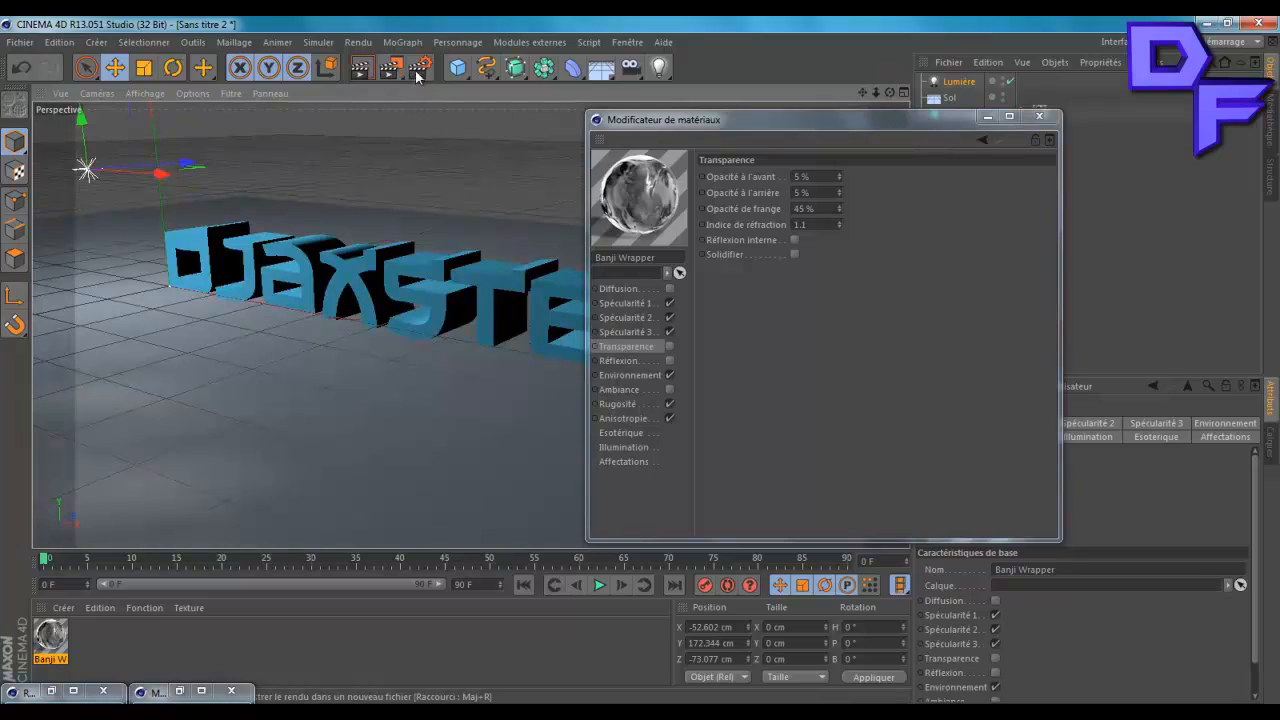
key("ctrl+r")
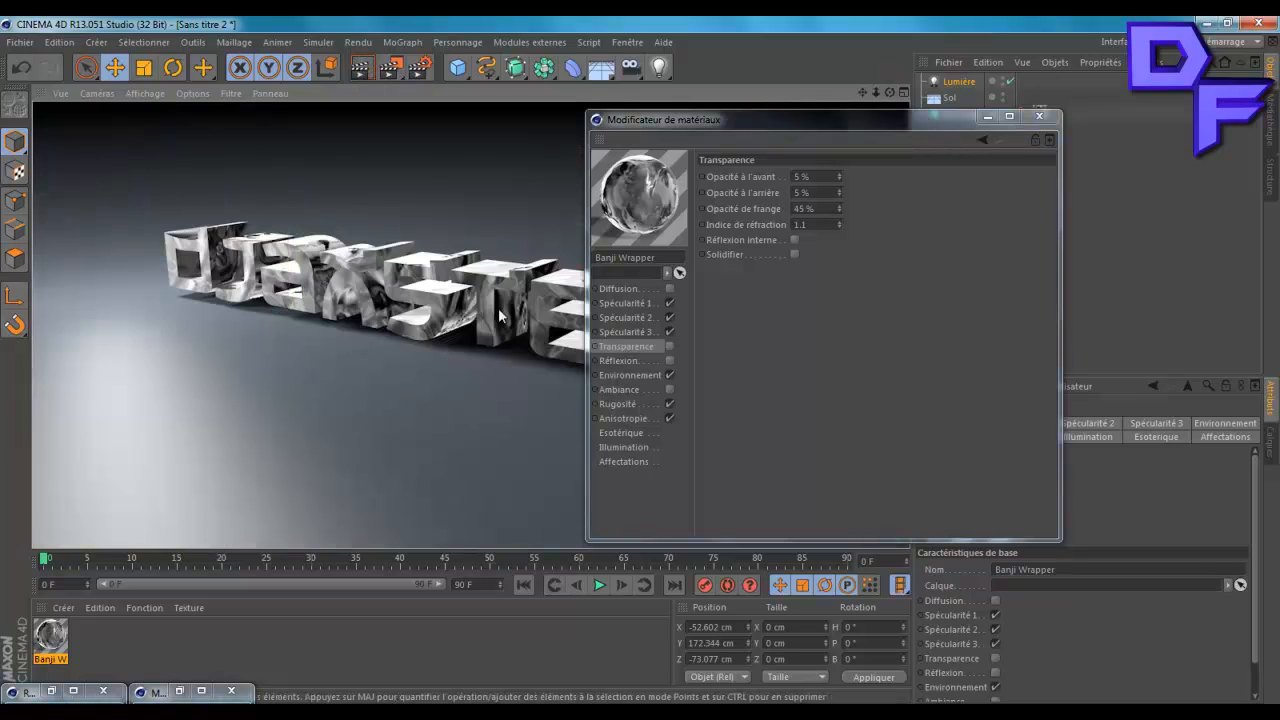
Set the fringe colour (Couleur de frange) in the Environnement channel to violet with hue 260° and full saturation and luminosity.
left_click(632, 389)
left_click(632, 375)
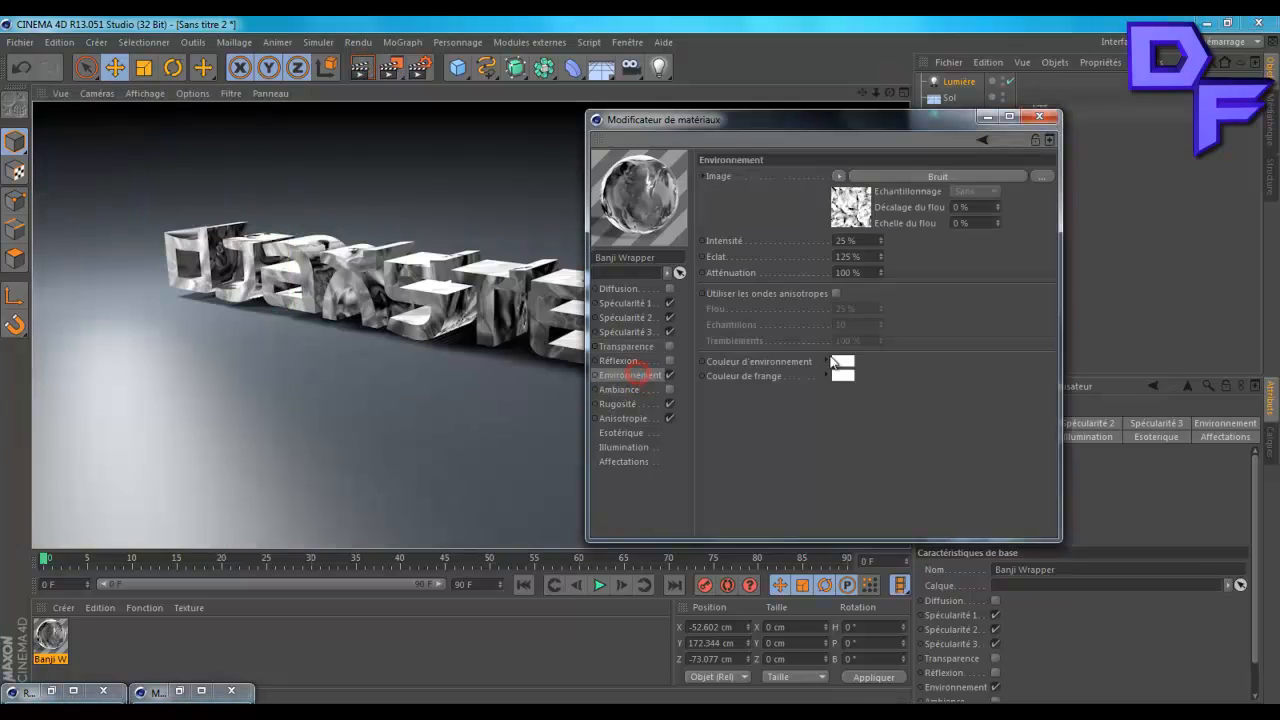
left_click(845, 366)
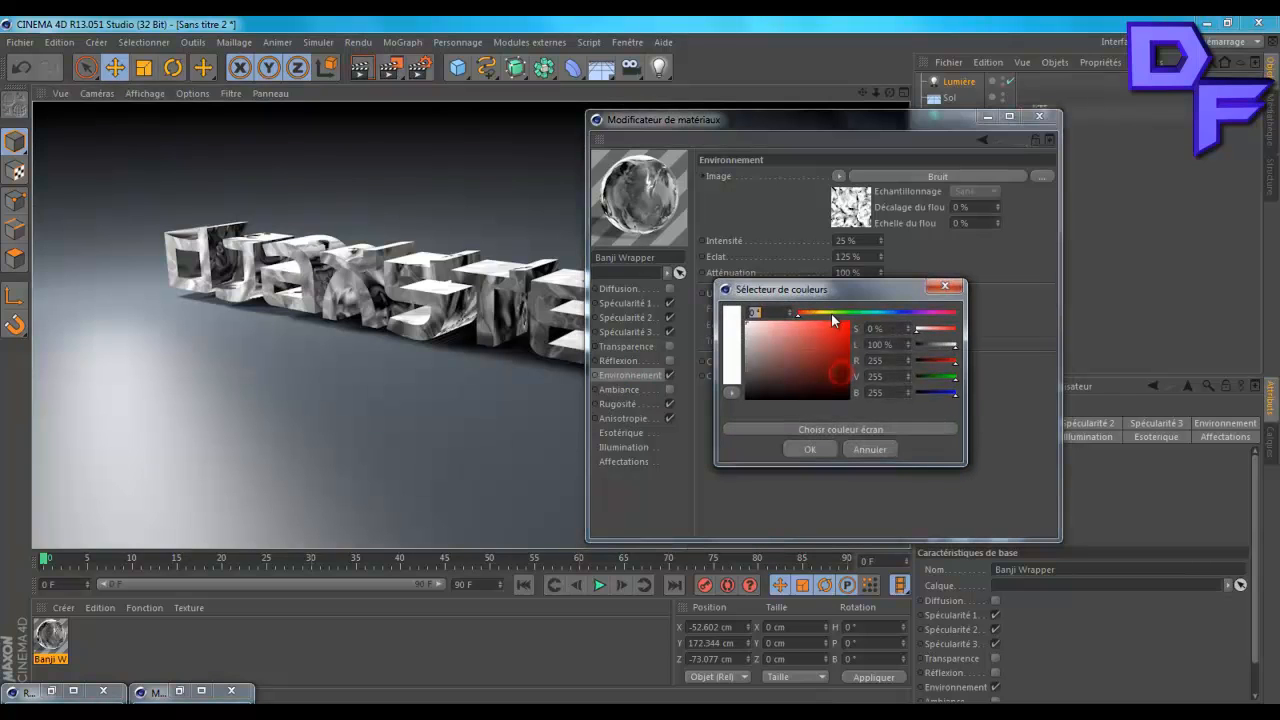
left_click(907, 312)
left_click(824, 340)
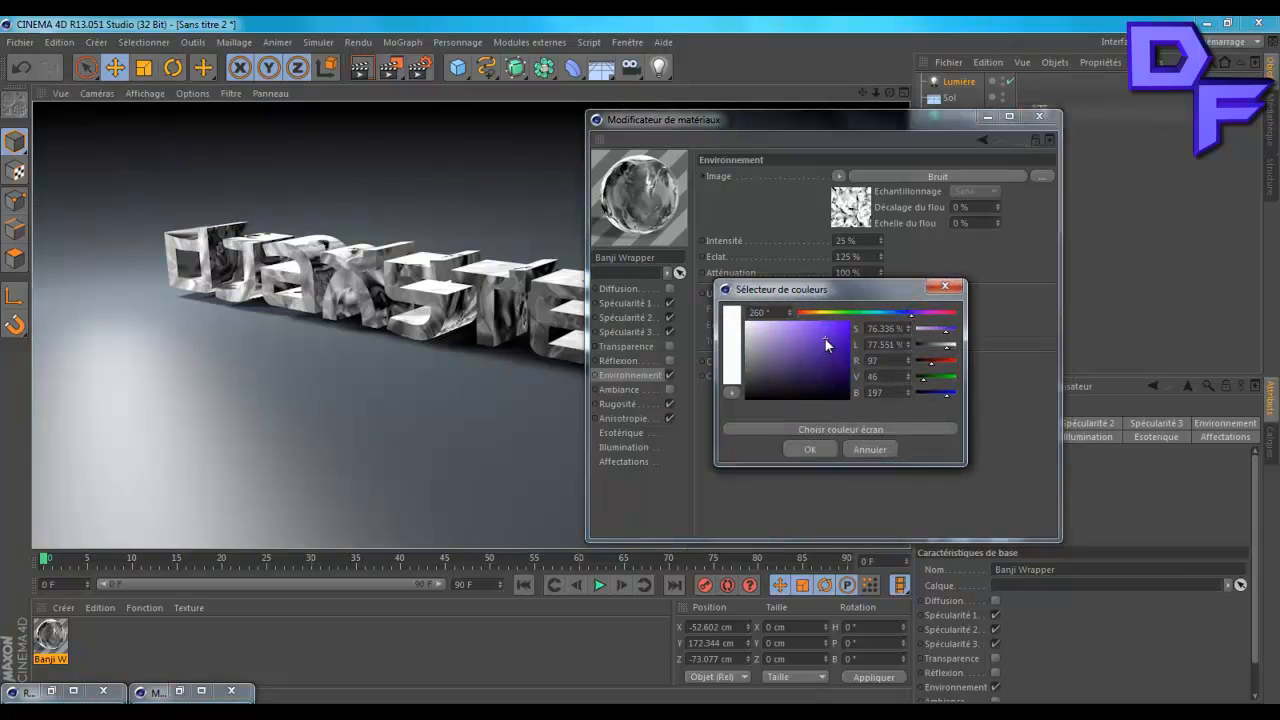
left_click(803, 449)
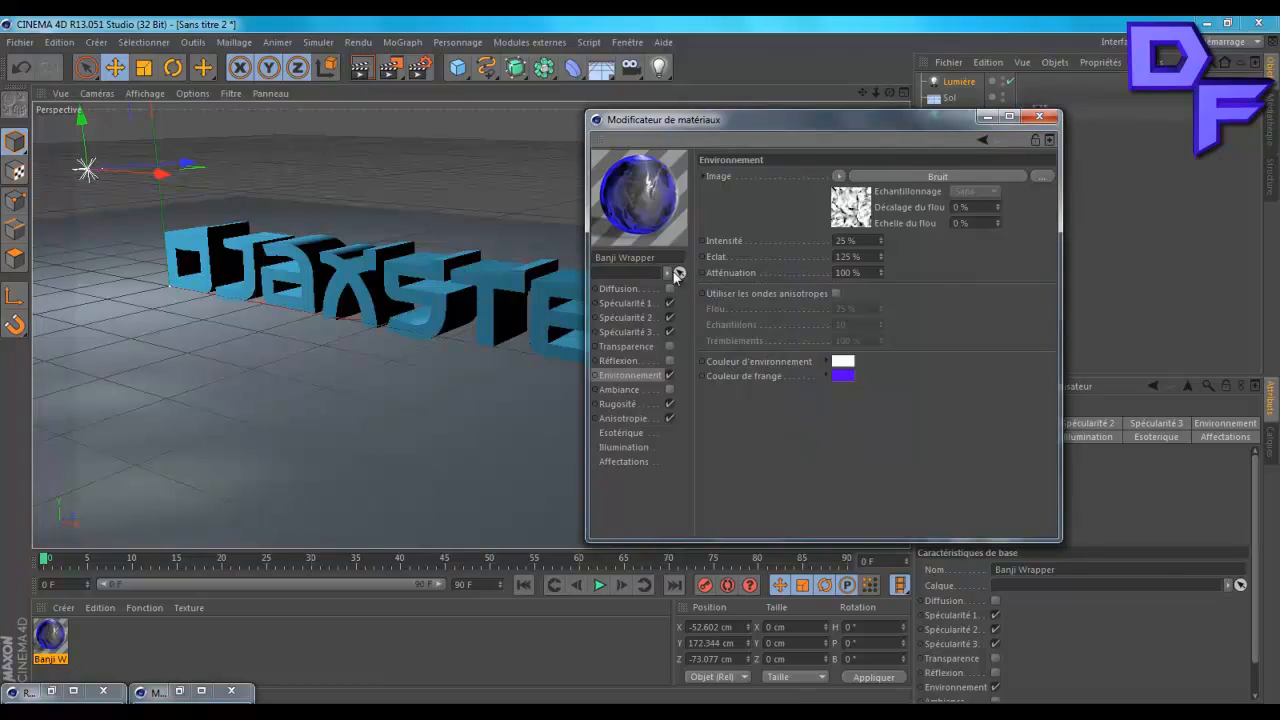
Tone the Banji Wrapper material's fringe colour (Couleur de frange) down to a duller, less saturated medium violet.
left_click(840, 376)
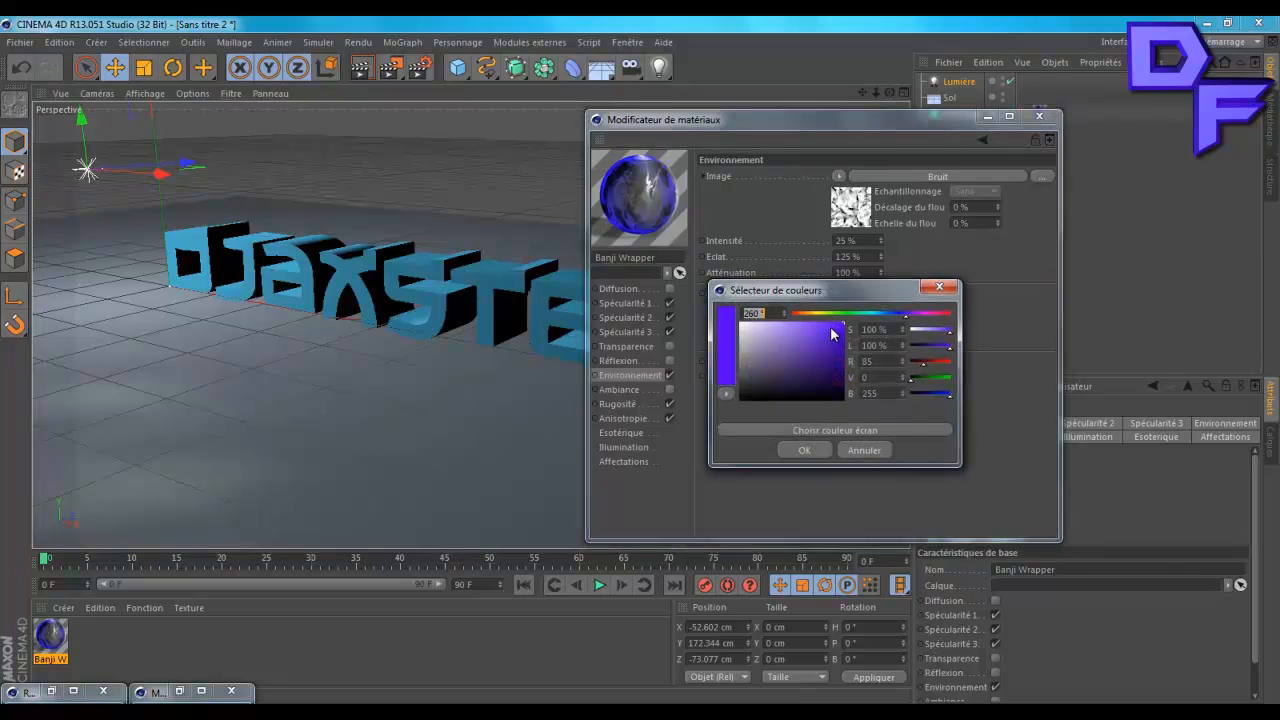
left_click_drag(830, 328, 808, 349)
left_click(804, 450)
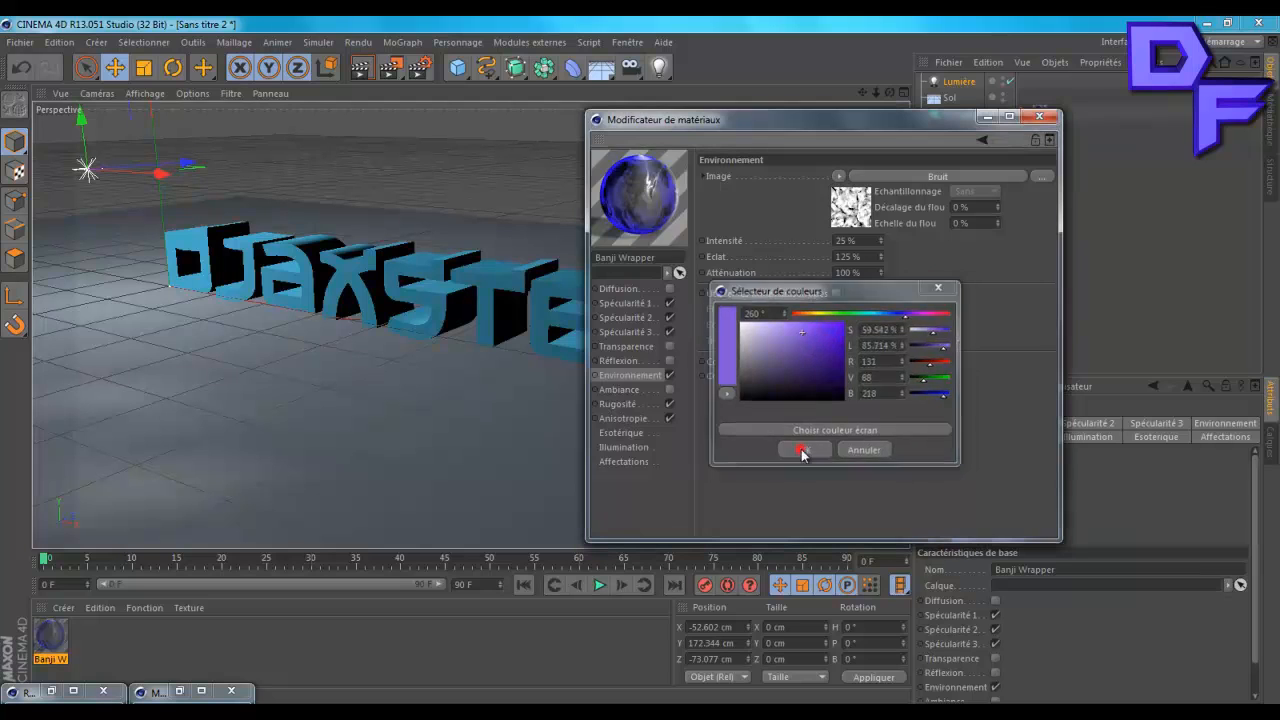
left_click(842, 377)
left_click_drag(803, 341, 802, 354)
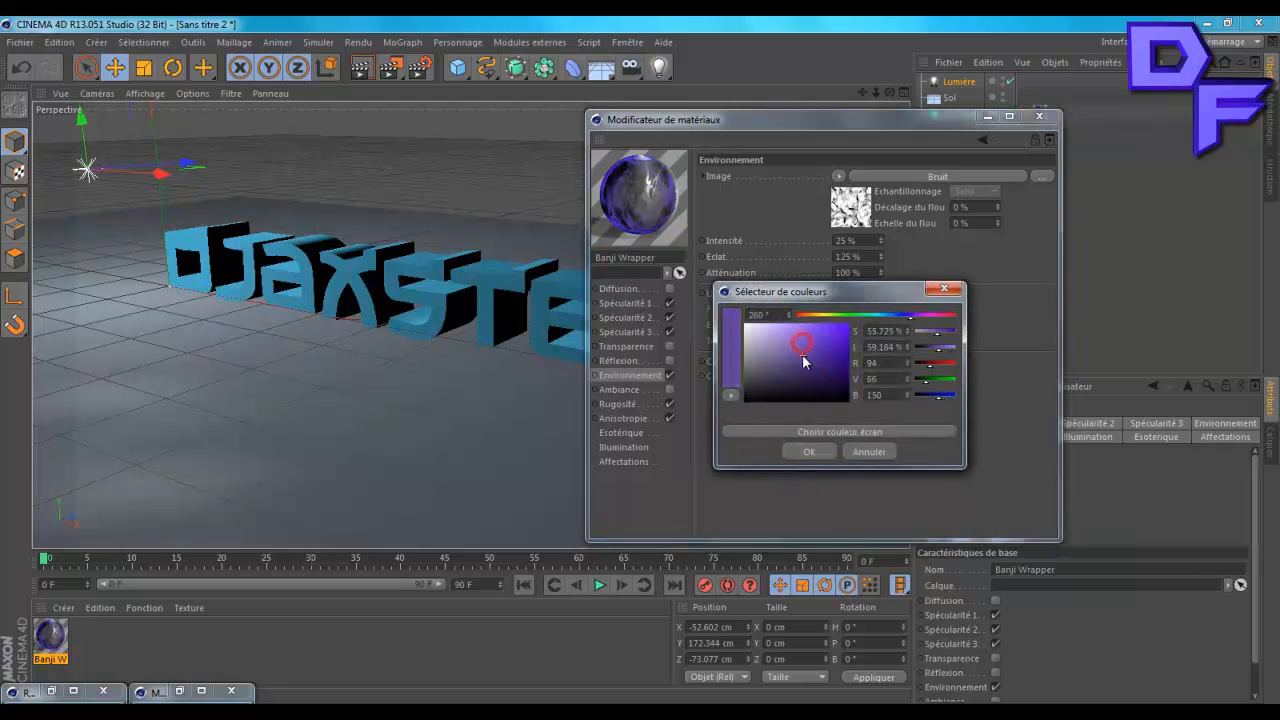
left_click(803, 452)
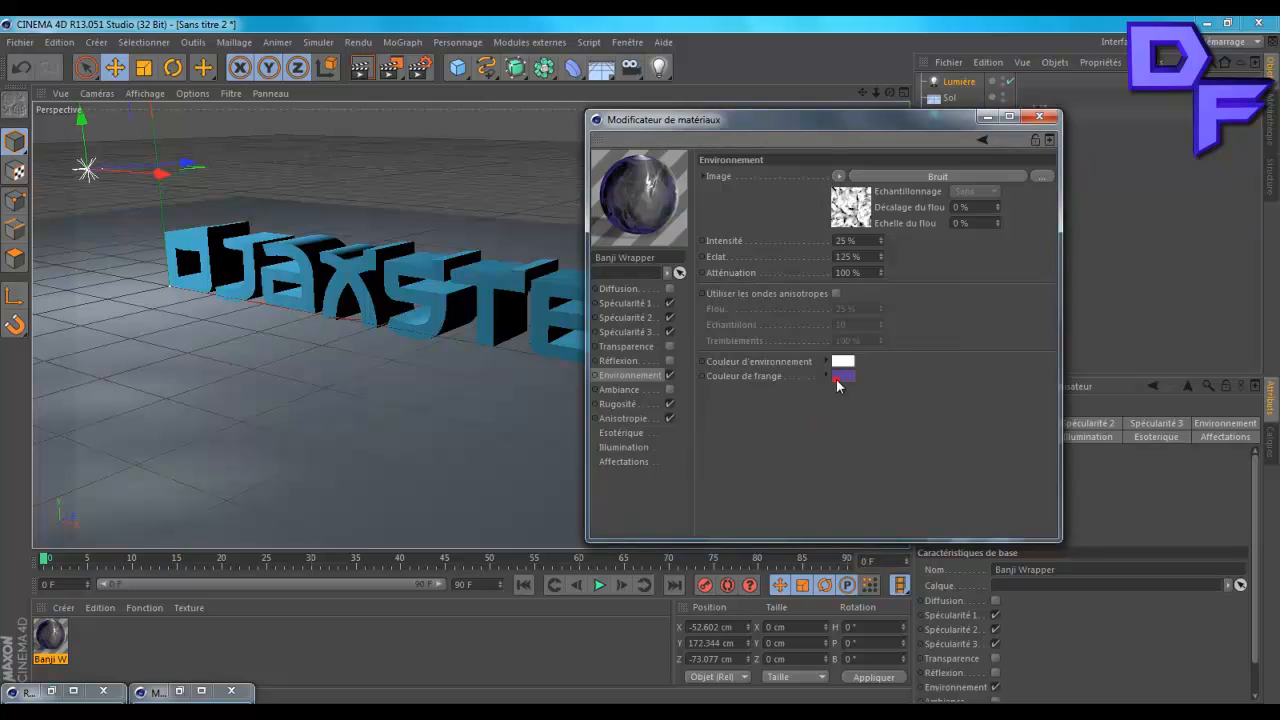
left_click(838, 380)
left_click_drag(810, 357, 801, 356)
left_click(795, 458)
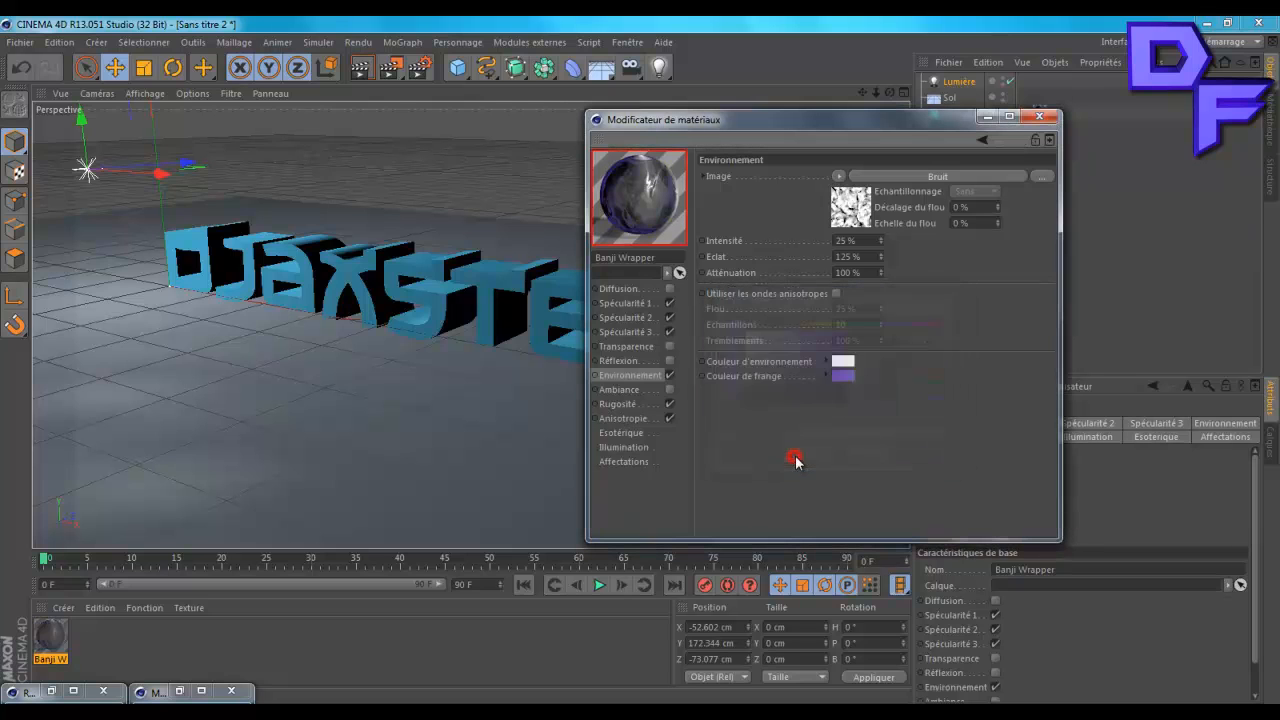
Minimise the material editor and render the text with the muted violet fringe from two viewing angles.
left_click(987, 117)
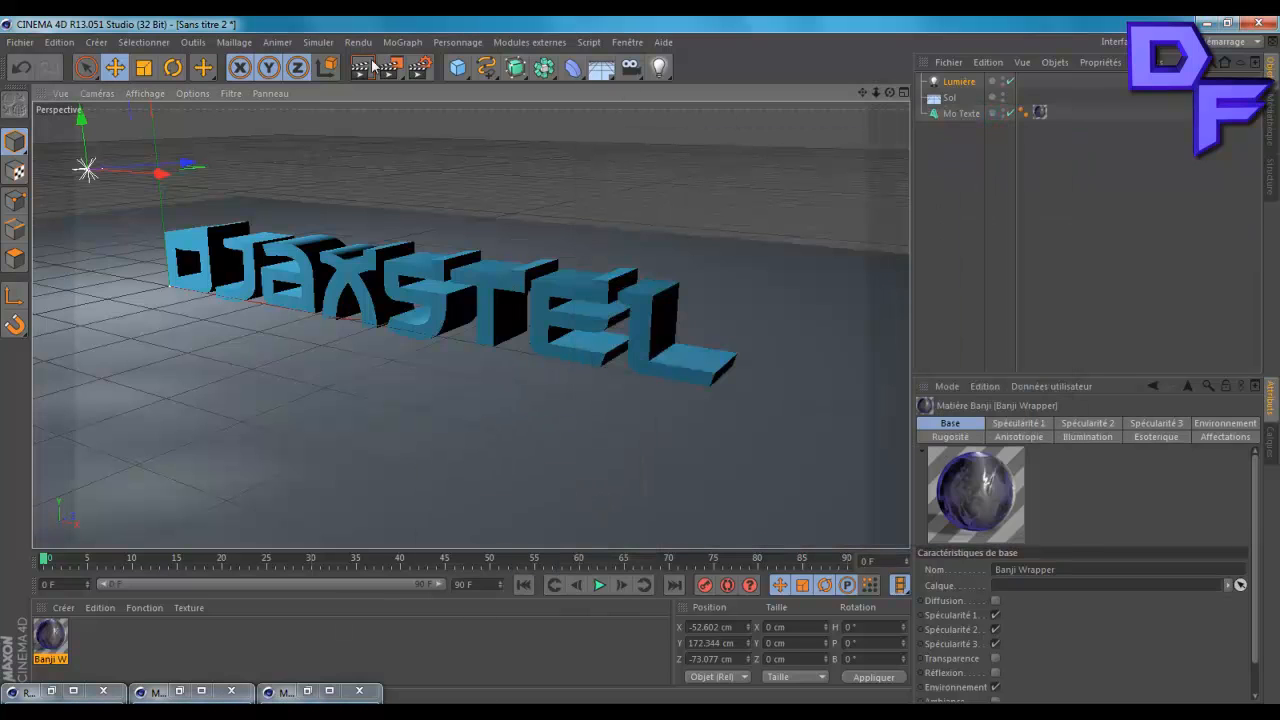
left_click(370, 67)
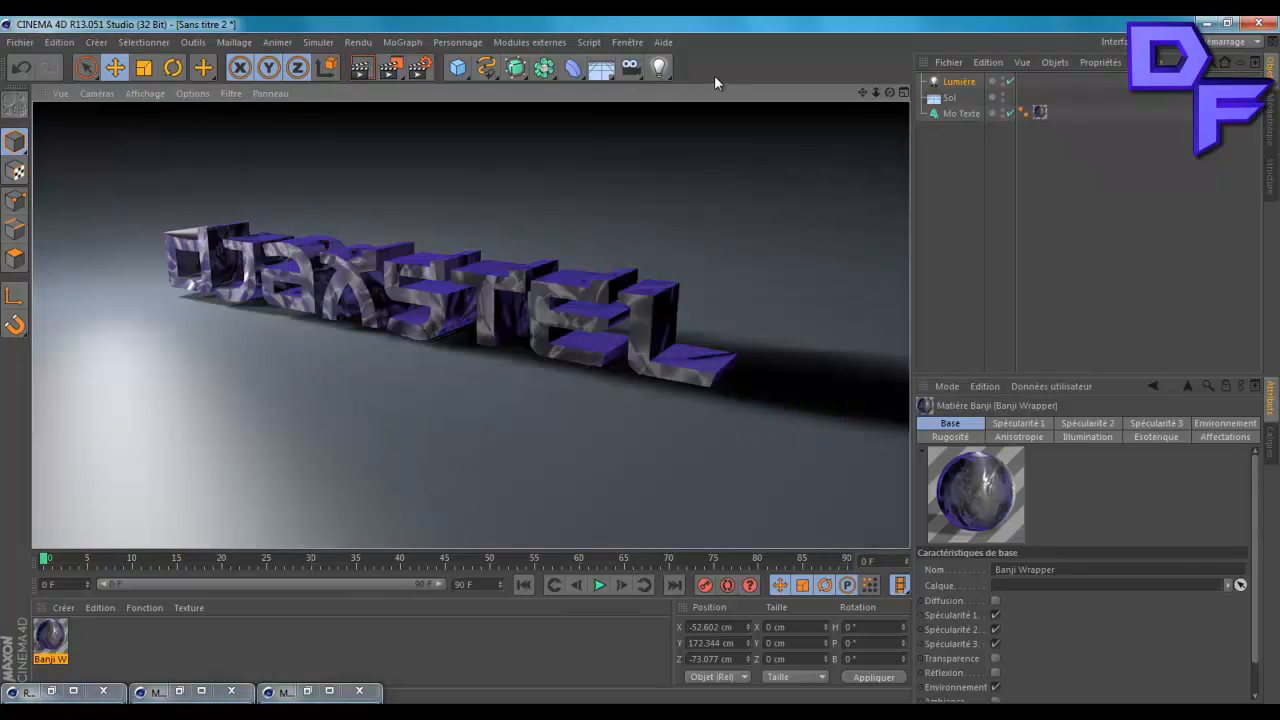
left_click_drag(886, 92, 628, 96)
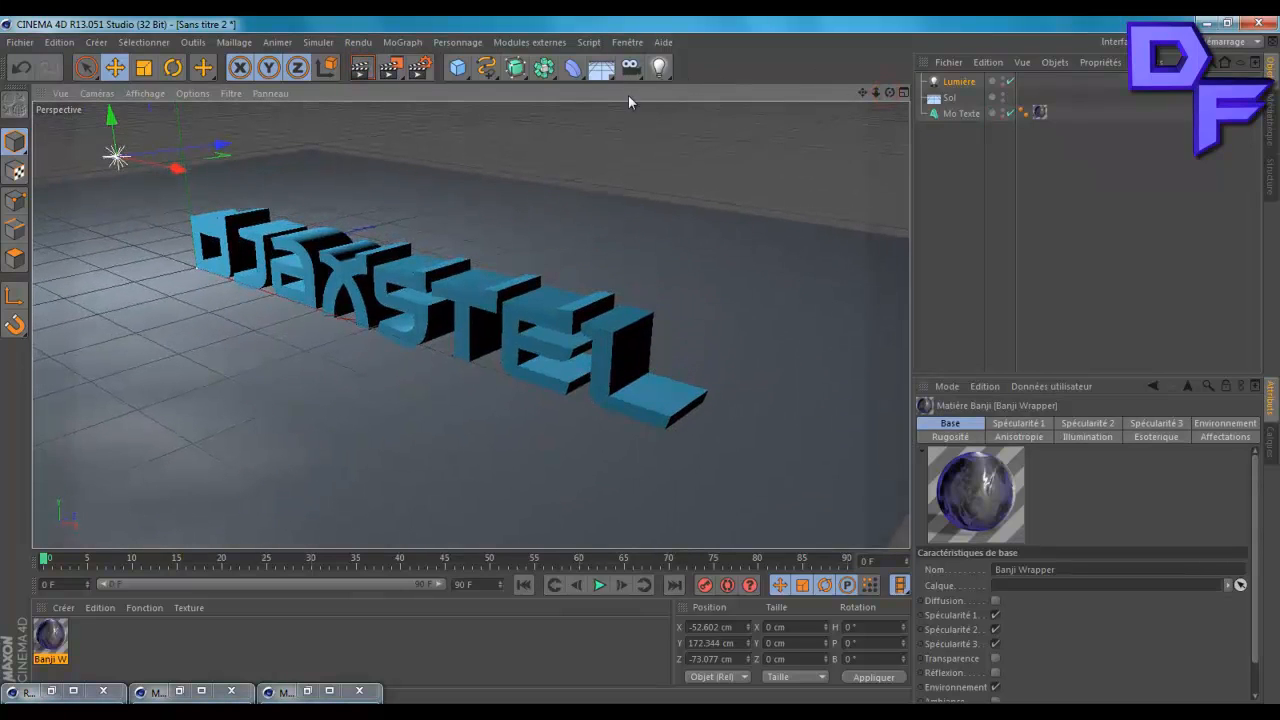
left_click(371, 66)
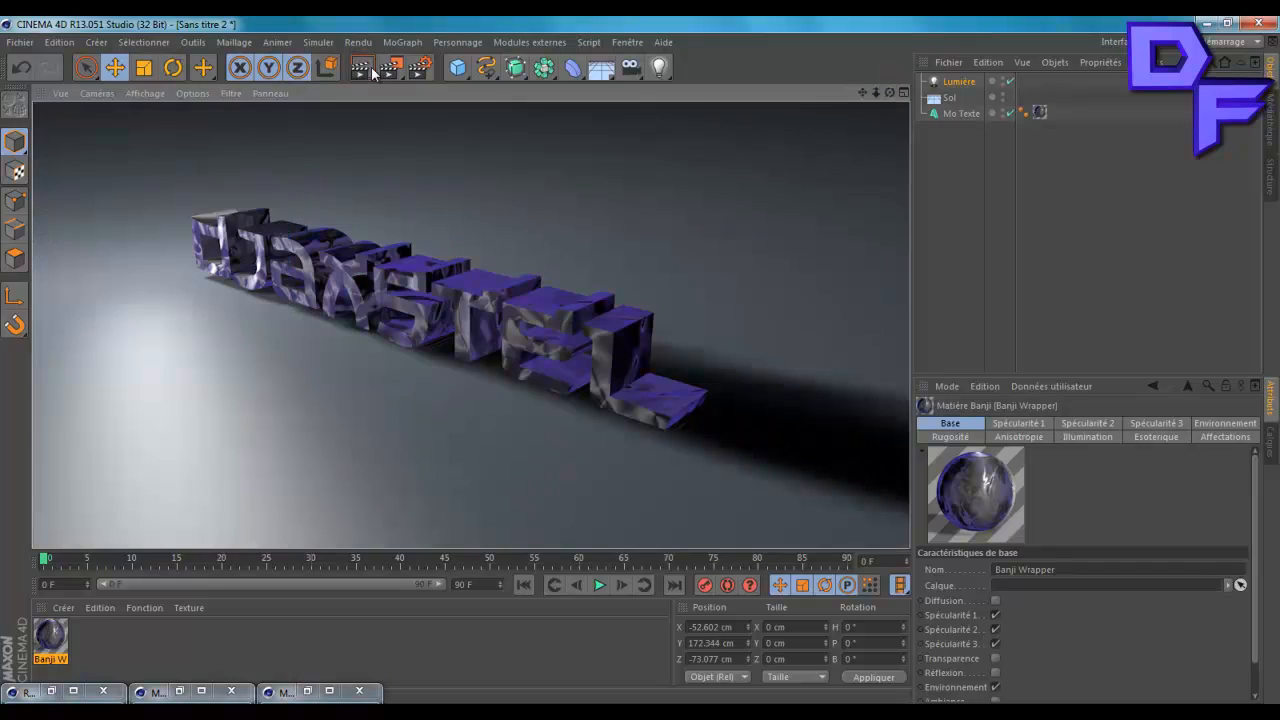
Move the light up and in front of the text, to about X 85, Y 236, Z -156 cm, and render the view.
left_click(956, 81)
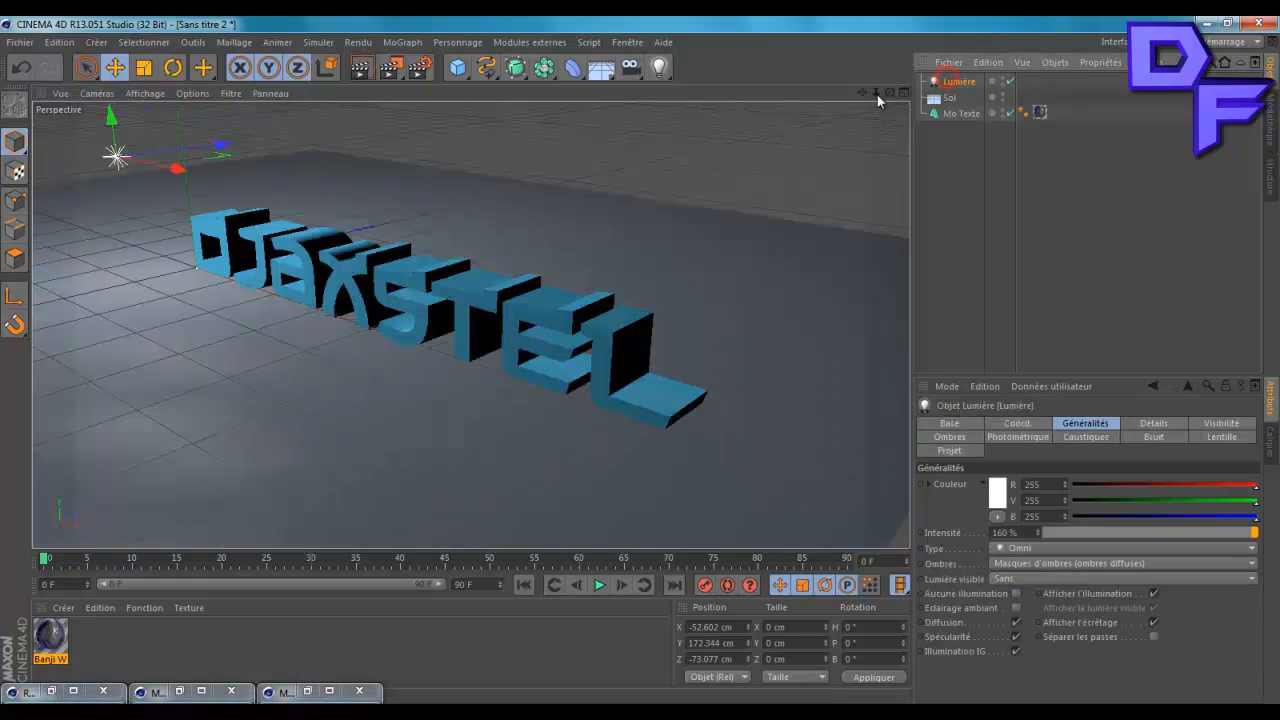
left_click_drag(876, 93, 824, 90)
left_click_drag(235, 125, 228, 108)
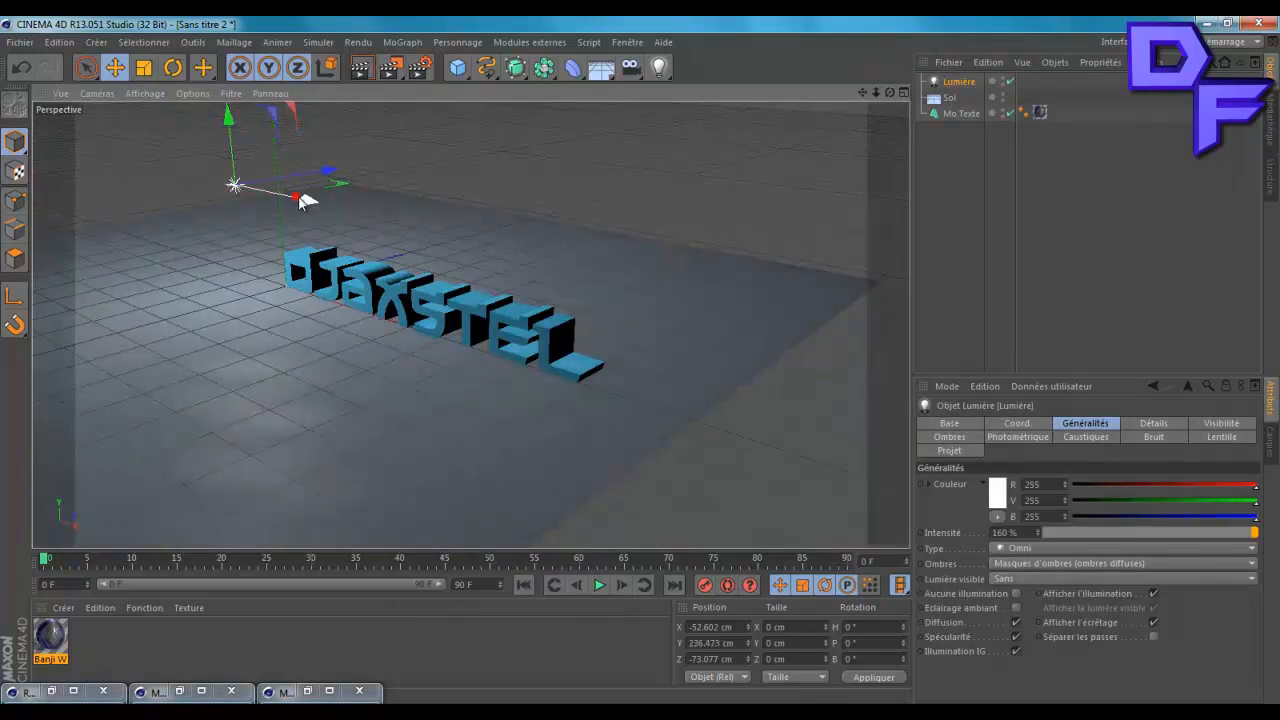
left_click_drag(305, 200, 318, 226)
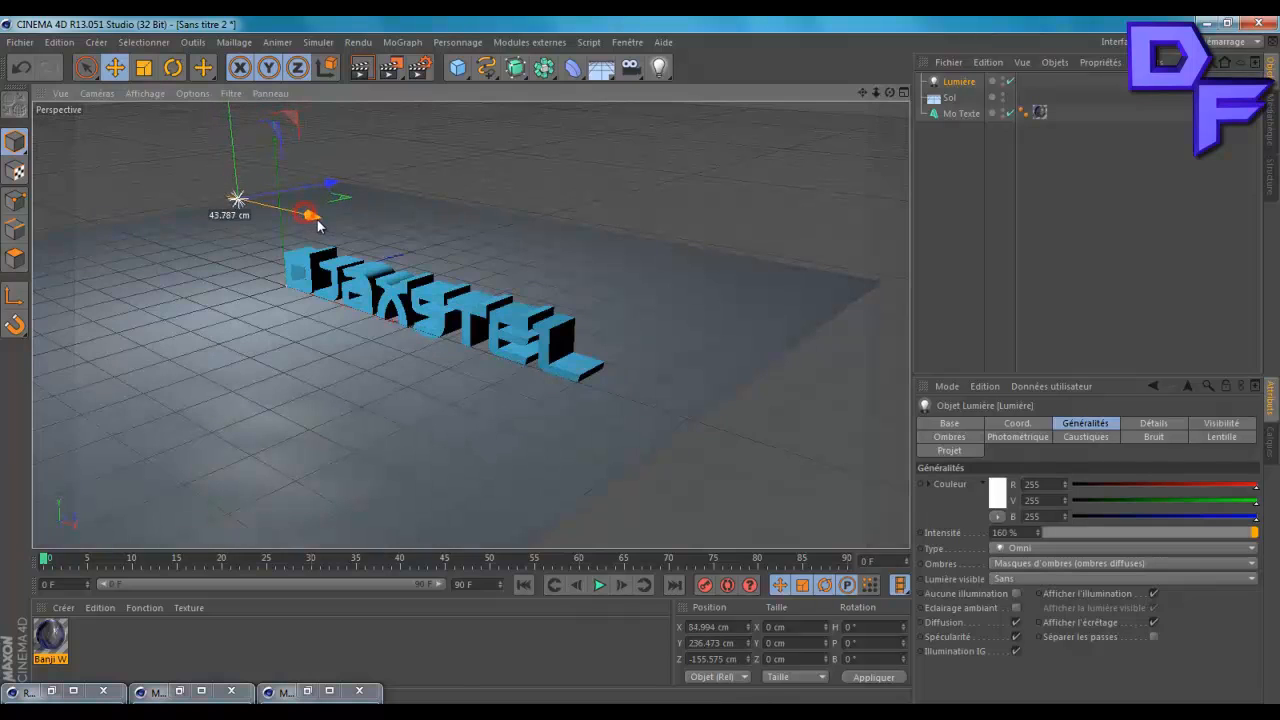
left_click_drag(875, 92, 643, 367)
left_click_drag(886, 94, 641, 368)
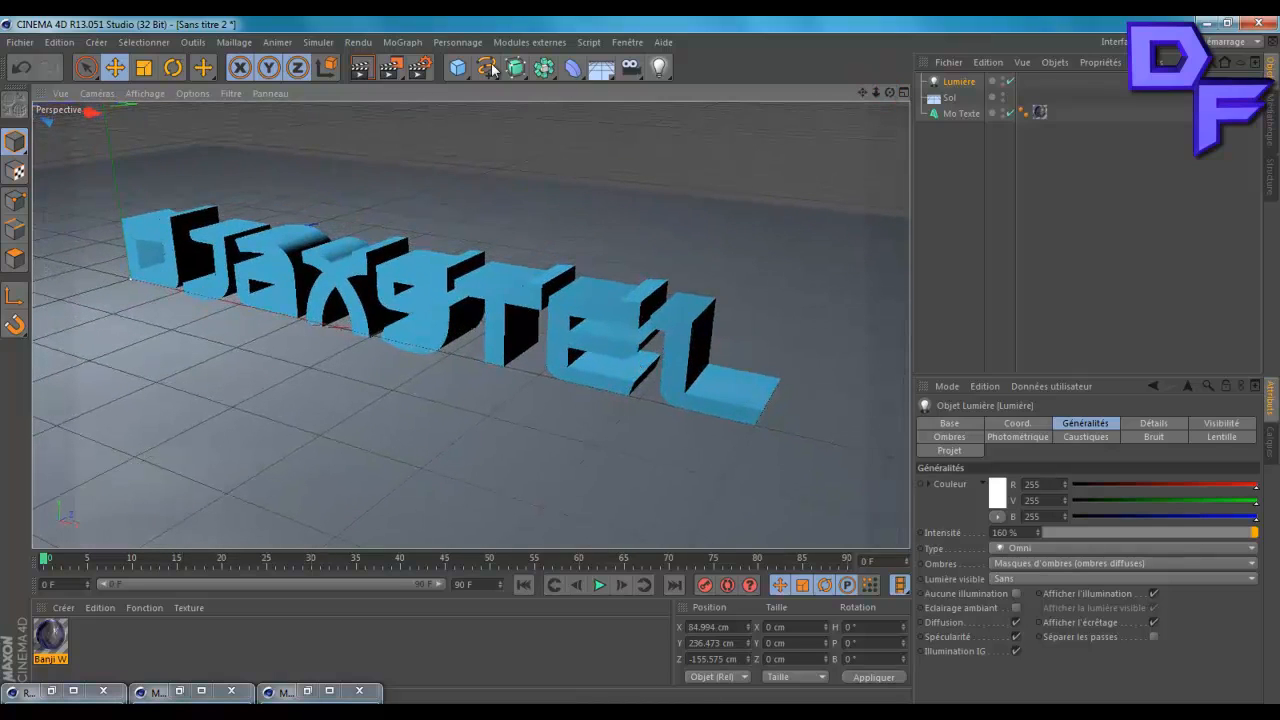
left_click(359, 70)
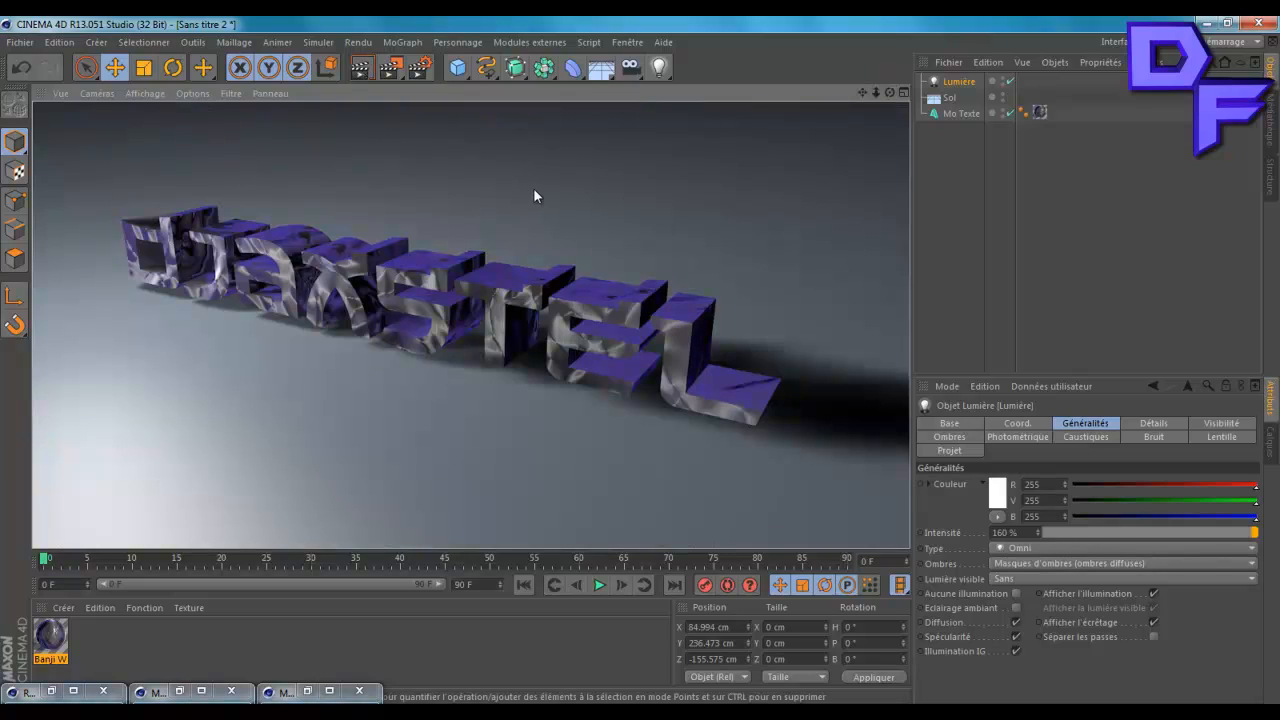
Rename the Mo Texte object as DjaxStel.
left_click(957, 116)
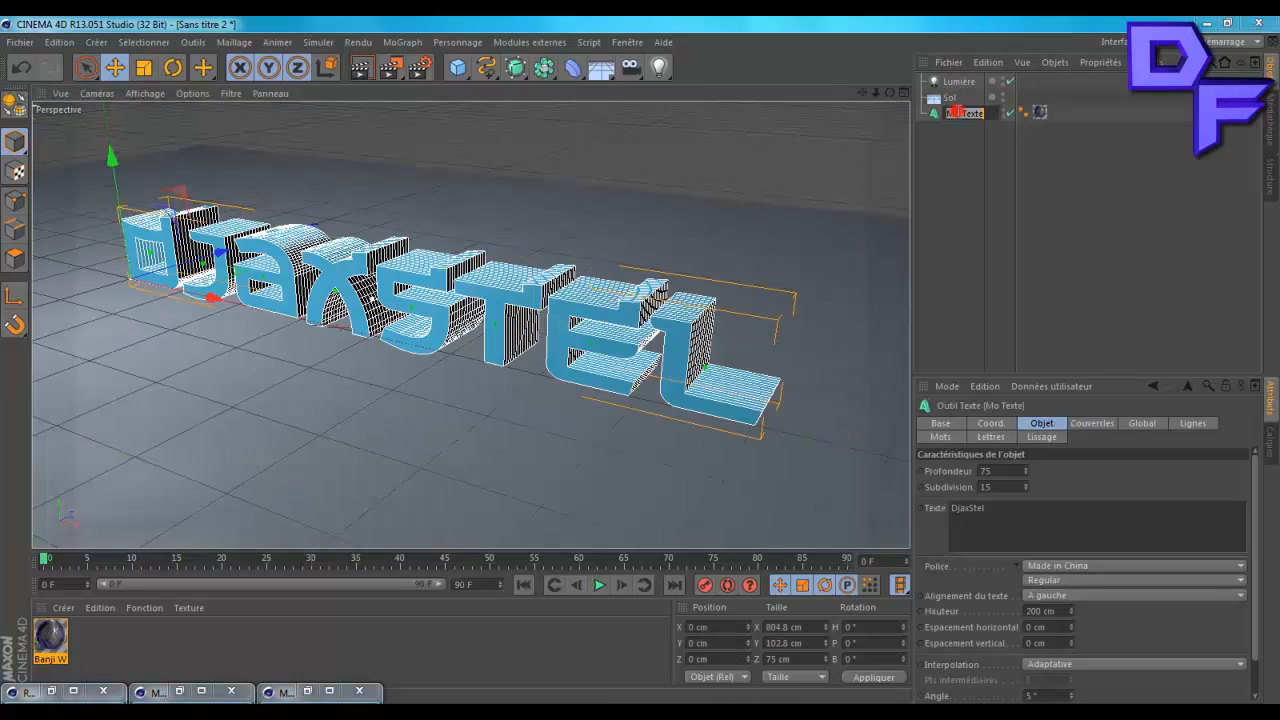
double_click(958, 114)
type("DjaxStel")
key("Return")
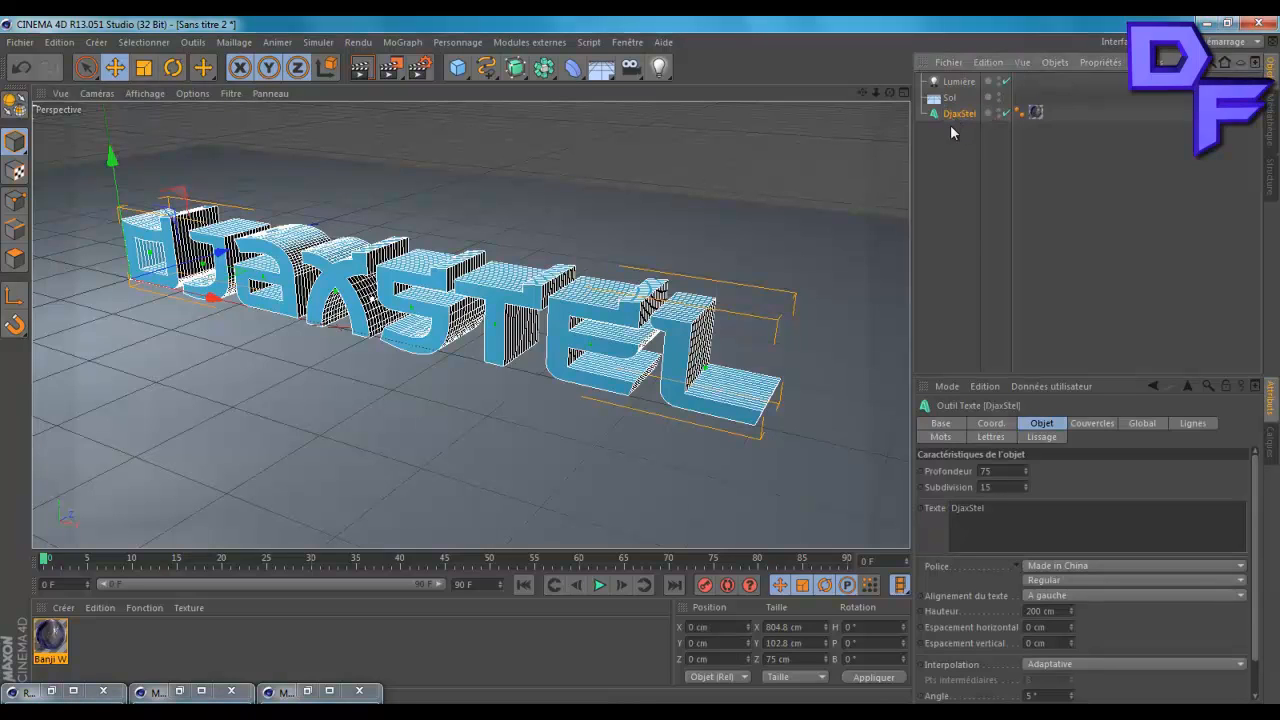
left_click(960, 142)
Set both the Début and Fin caps of the DjaxStel text to Couvercle et biseau.
left_click(960, 116)
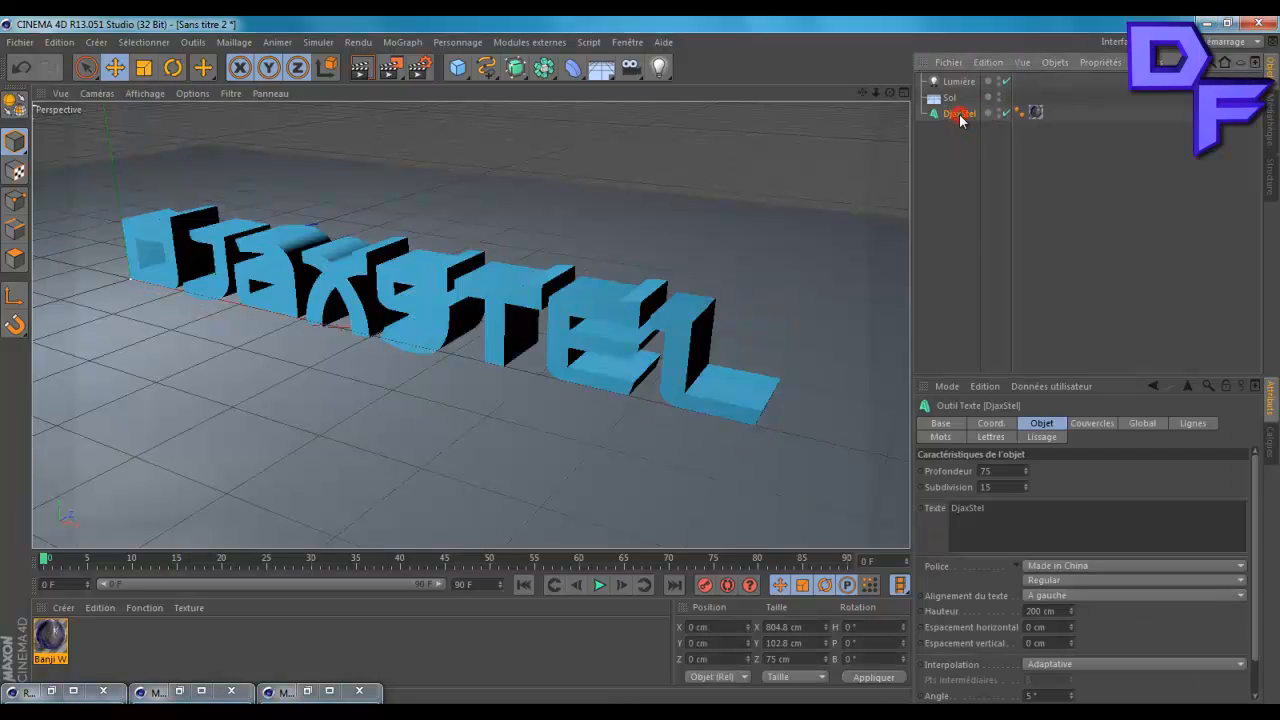
left_click(1082, 428)
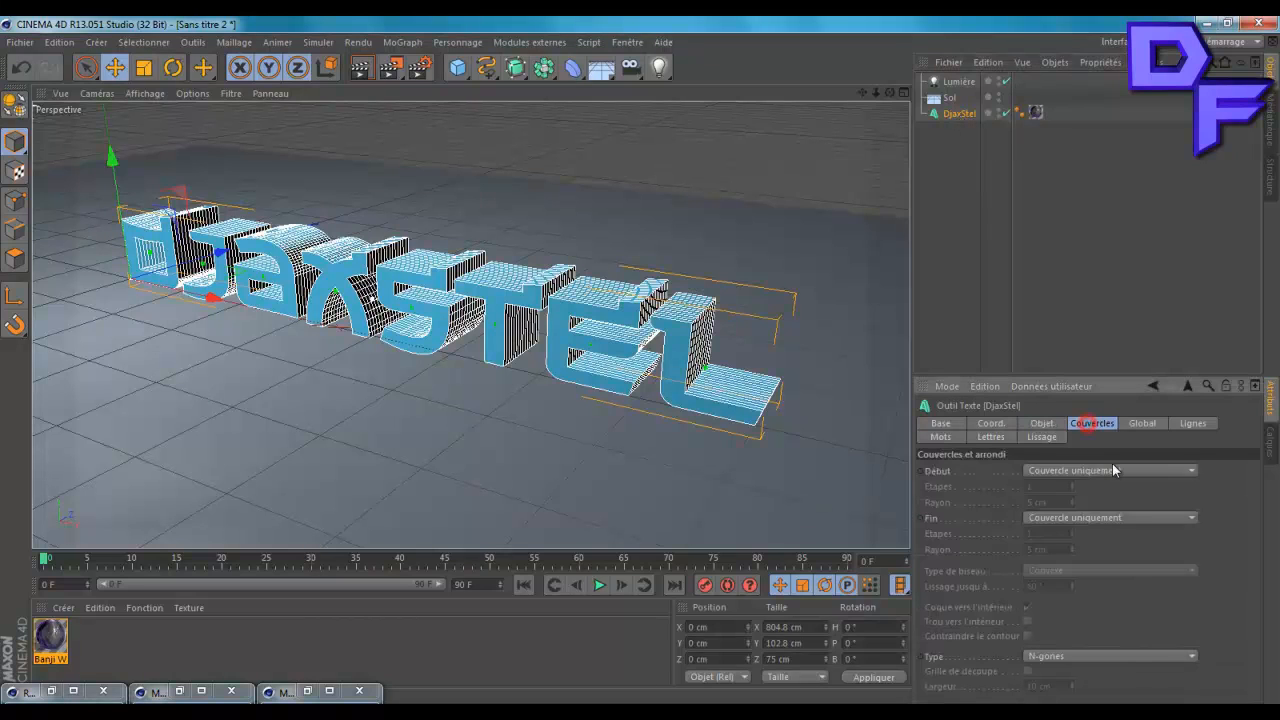
left_click(1112, 466)
left_click(1092, 537)
left_click(1073, 518)
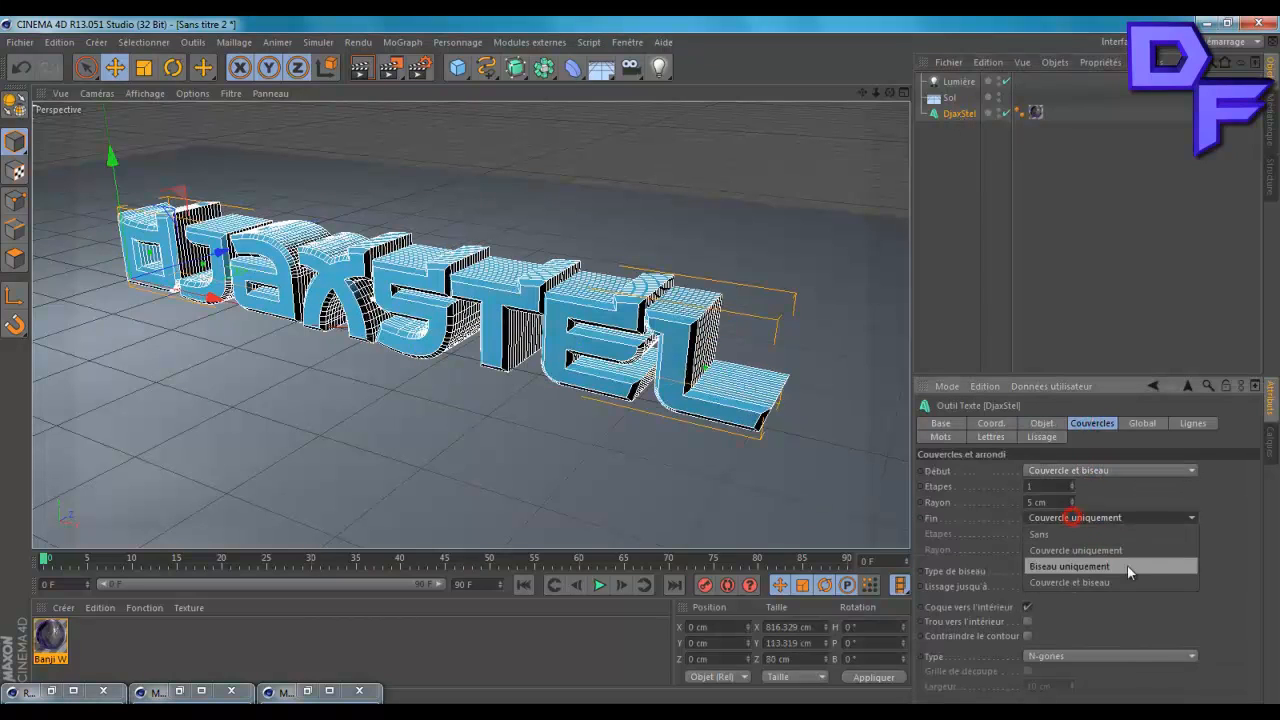
left_click(1095, 584)
Give both the start and end bevels of the text 3 steps (Etapes) and a 4 cm radius (Rayon).
left_click(1038, 488)
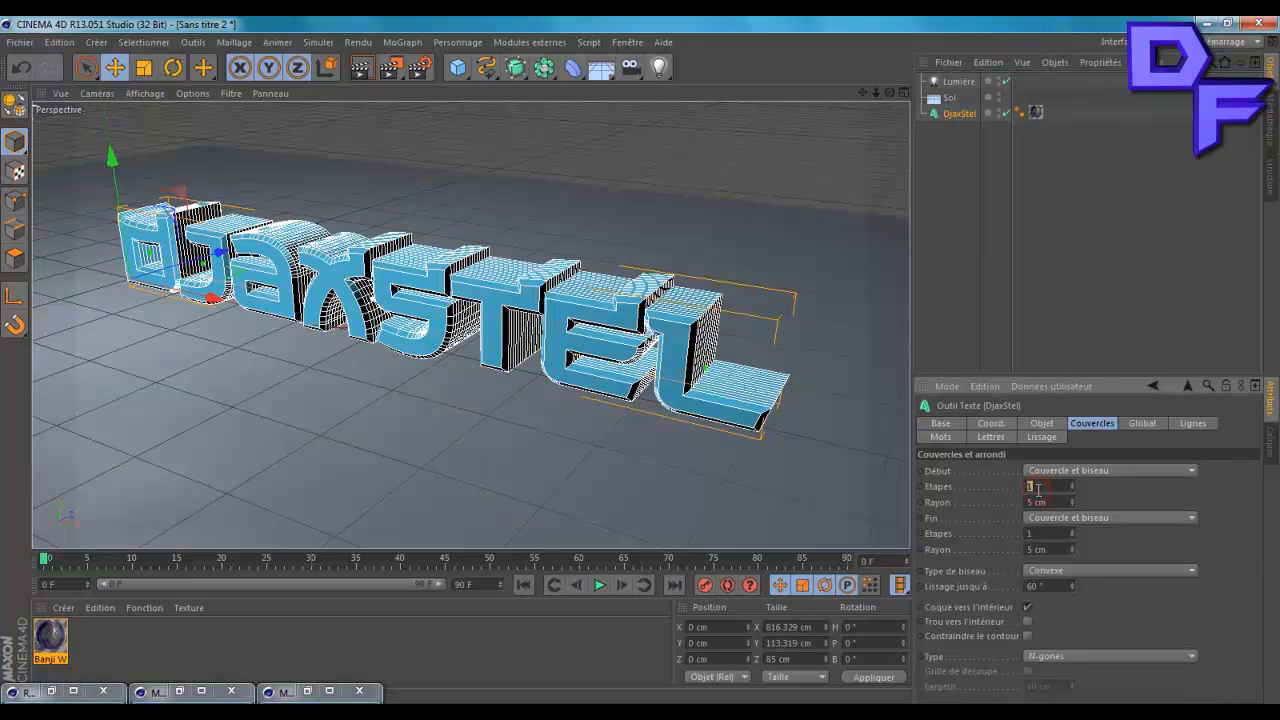
type("3")
left_click(1040, 502)
type("4")
left_click(1047, 533)
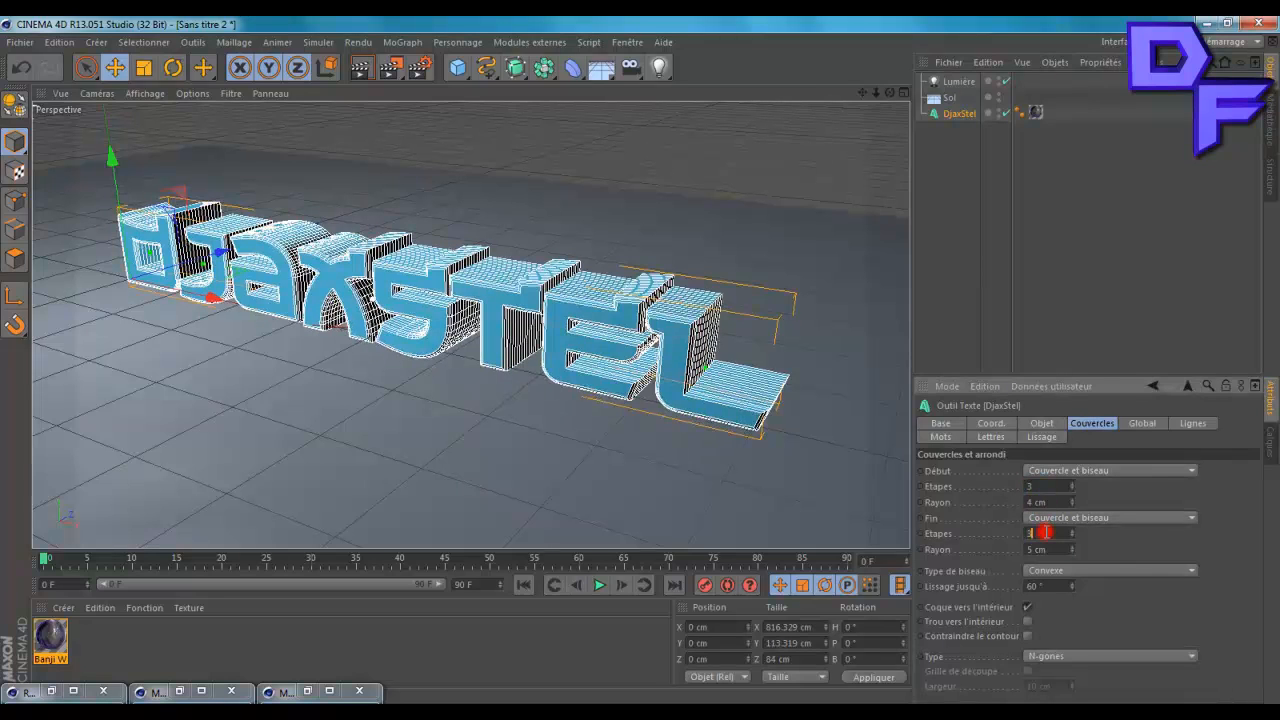
type("3")
left_click(1040, 549)
type("4")
left_click(1130, 545)
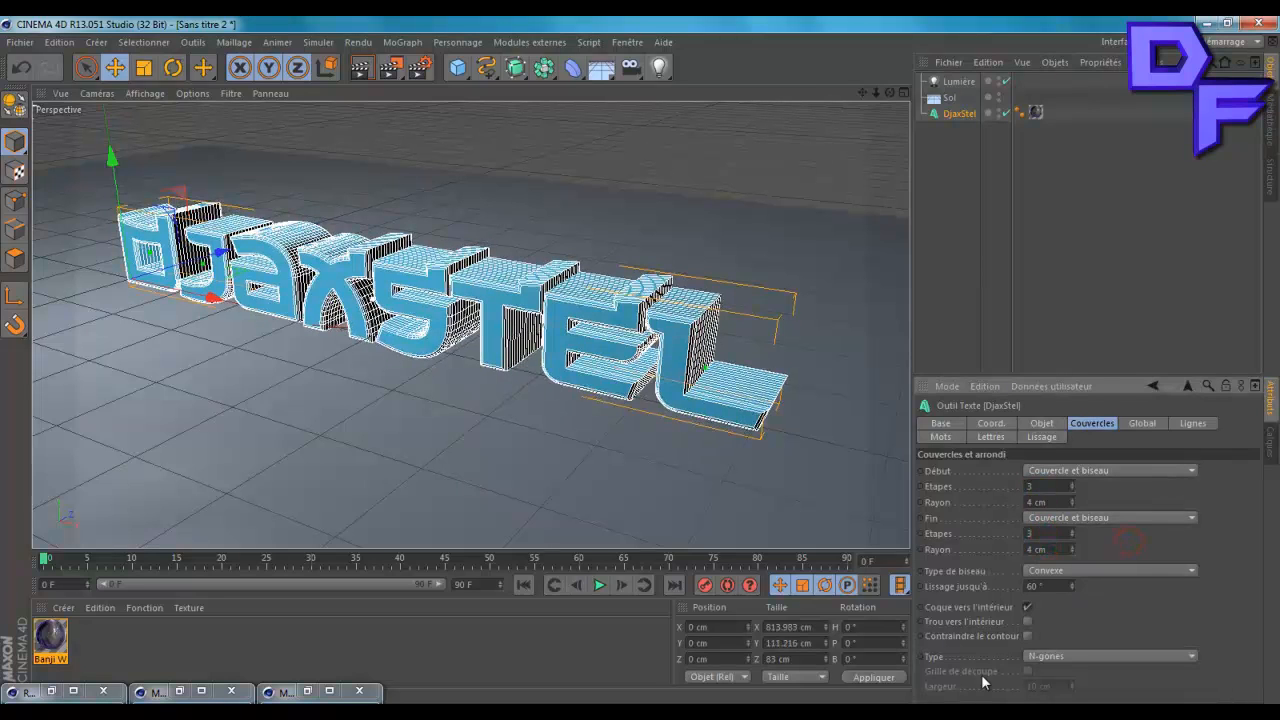
Set the cap type to Quadrangles and enable Grille de découpe with a width of 5 cm.
left_click(1079, 656)
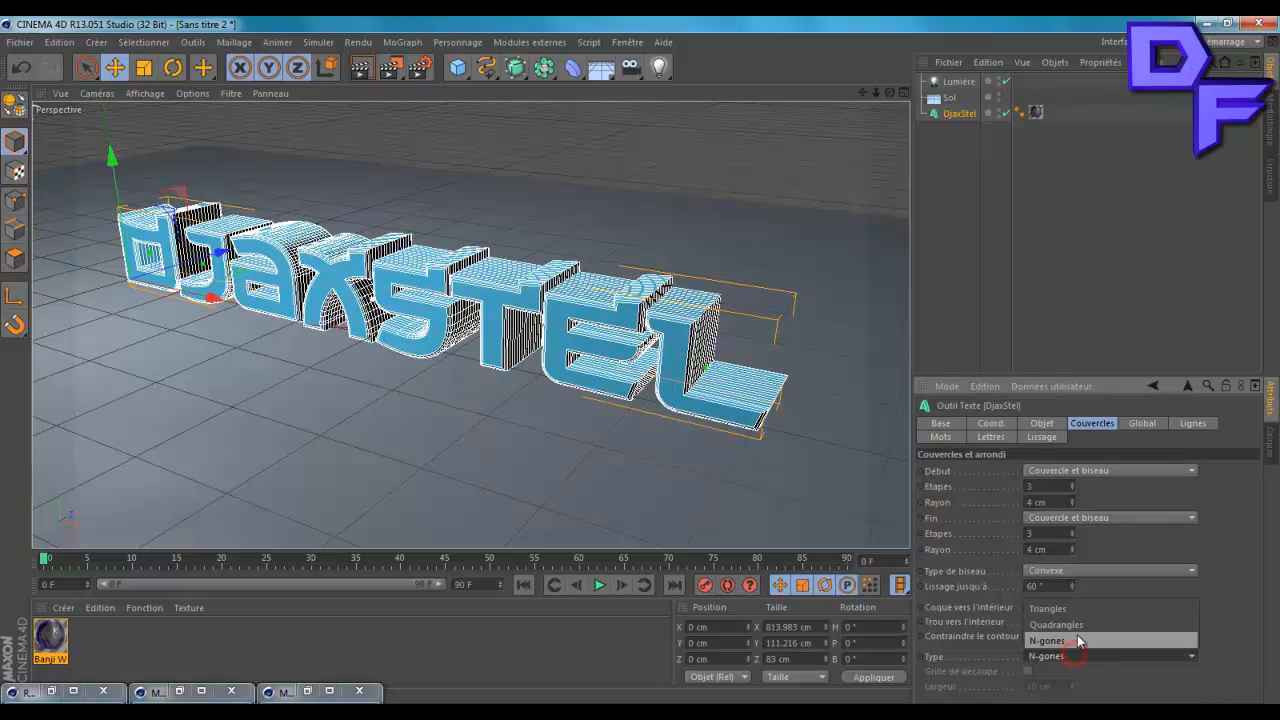
left_click(1079, 629)
left_click(1028, 671)
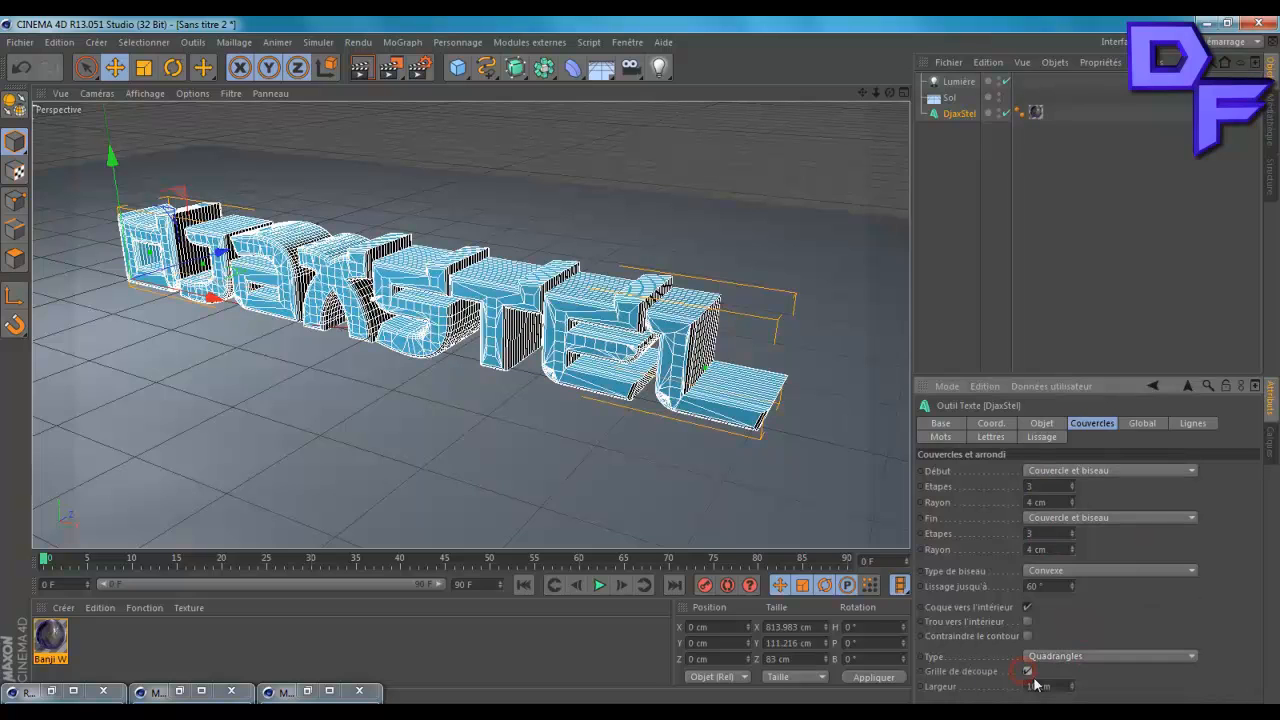
double_click(1042, 686)
type("5")
key("Return")
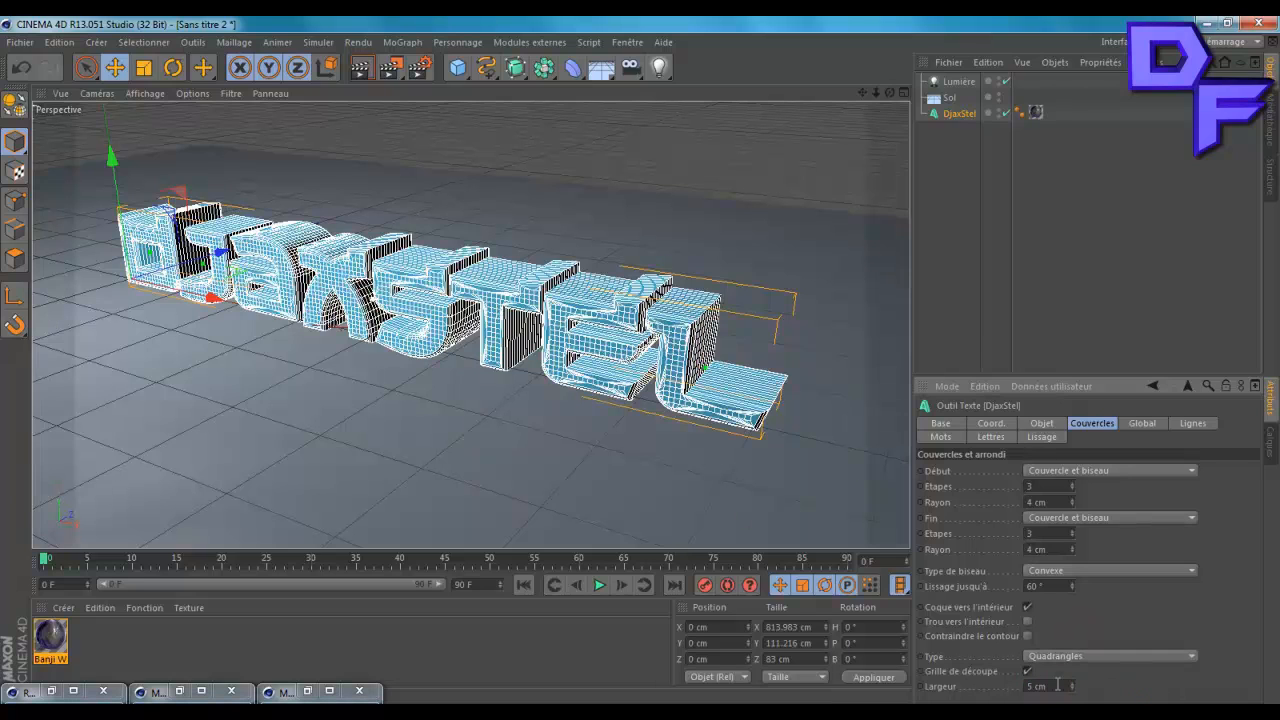
Compare the cap mesh with Grille de découpe off and on, and at several grid widths between about 1 and 7 cm.
left_click(1027, 671)
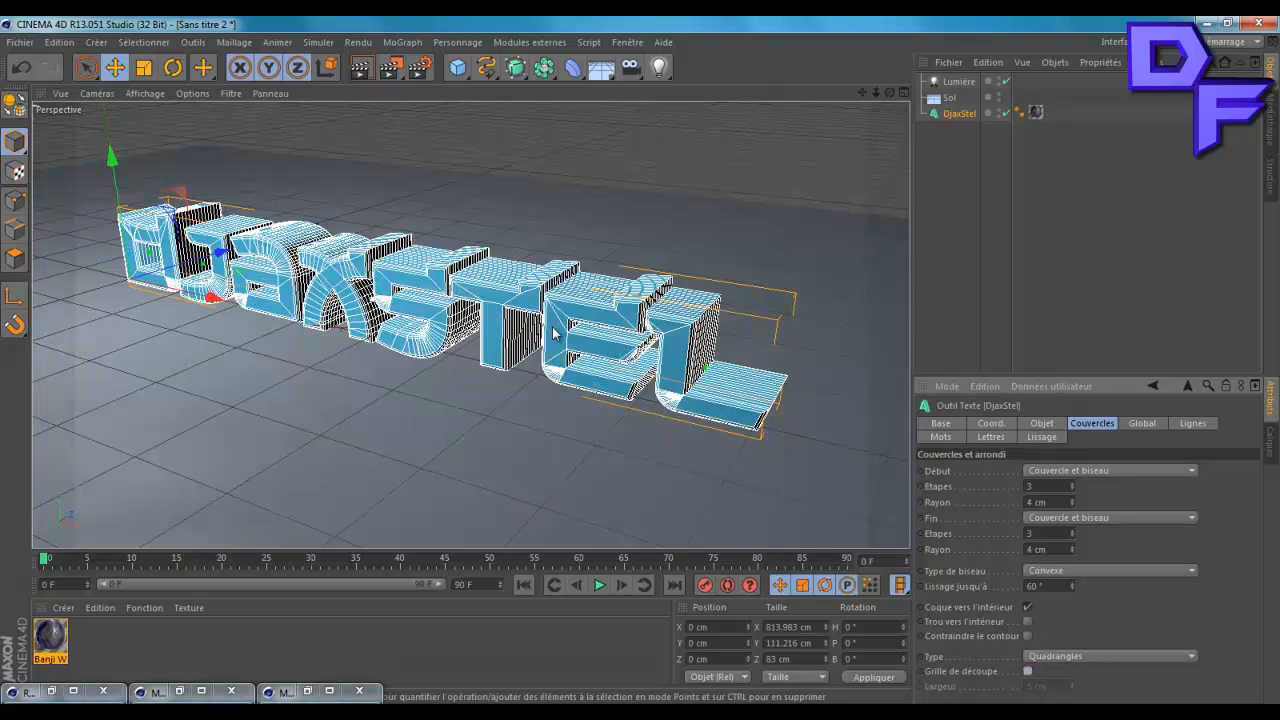
left_click(1027, 671)
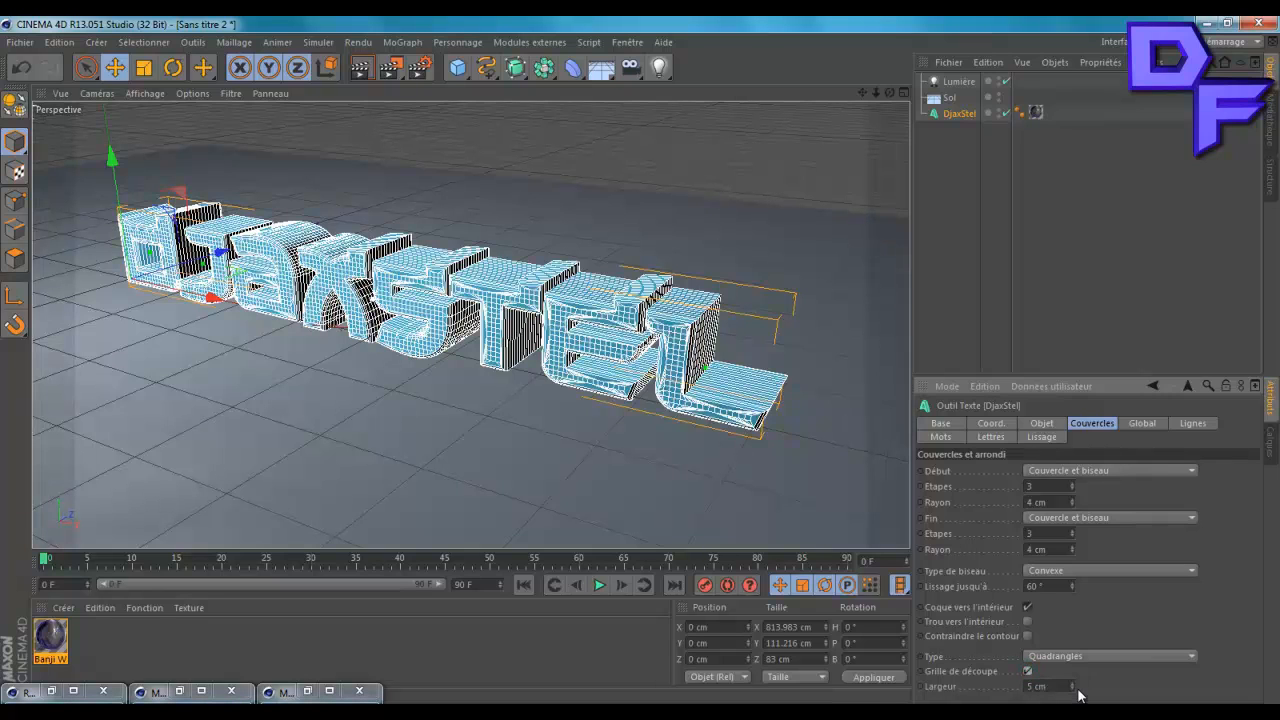
left_click(1071, 690)
left_click(1071, 690)
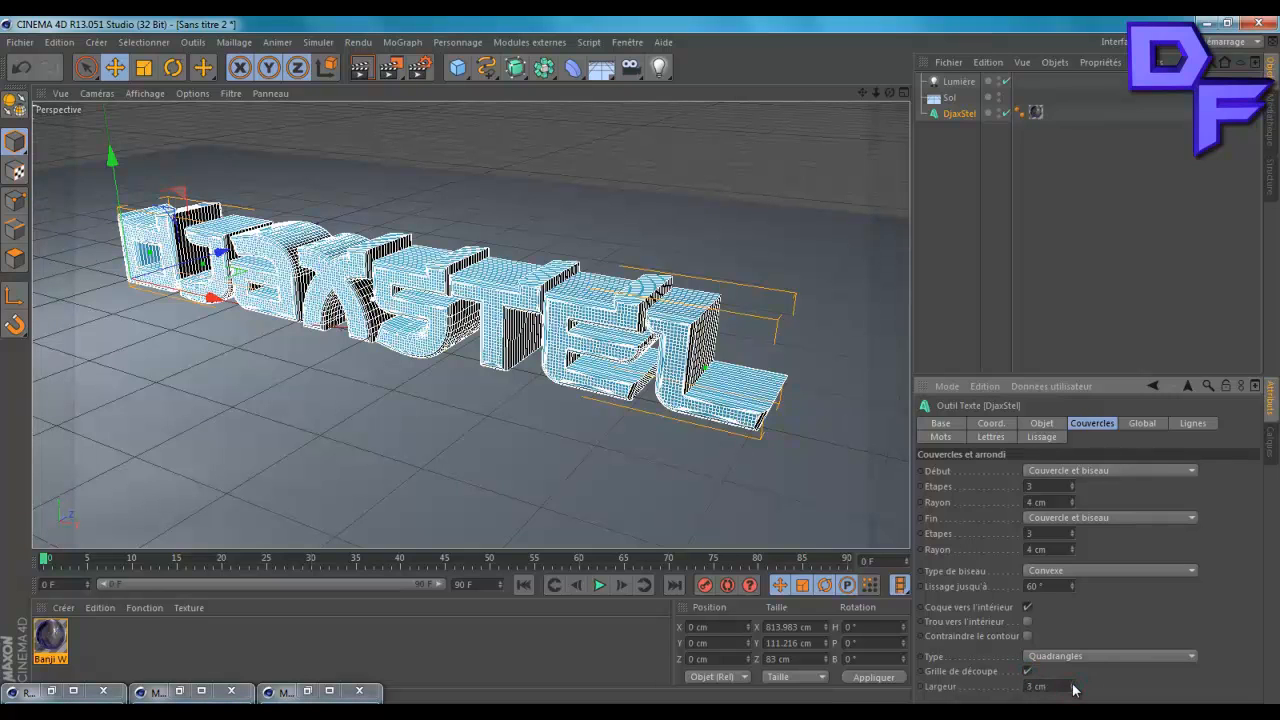
left_click(1071, 683)
left_click(1071, 683)
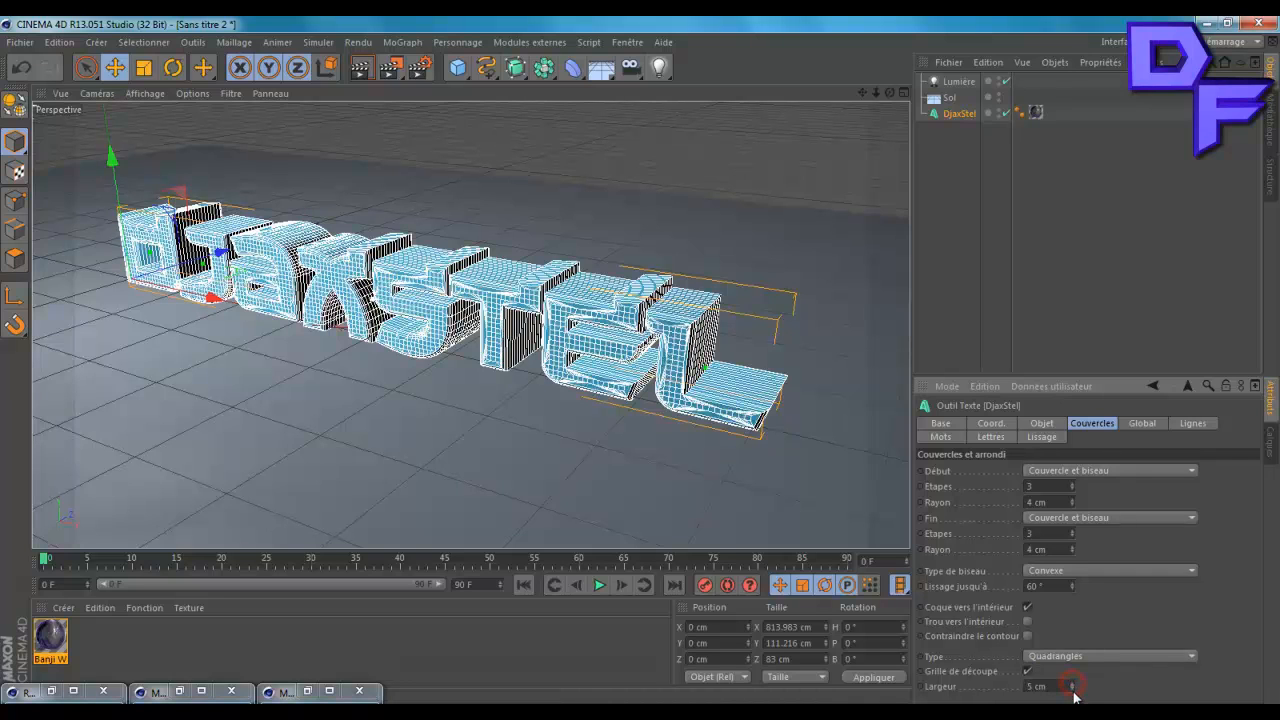
left_click(1072, 690)
left_click(1071, 683)
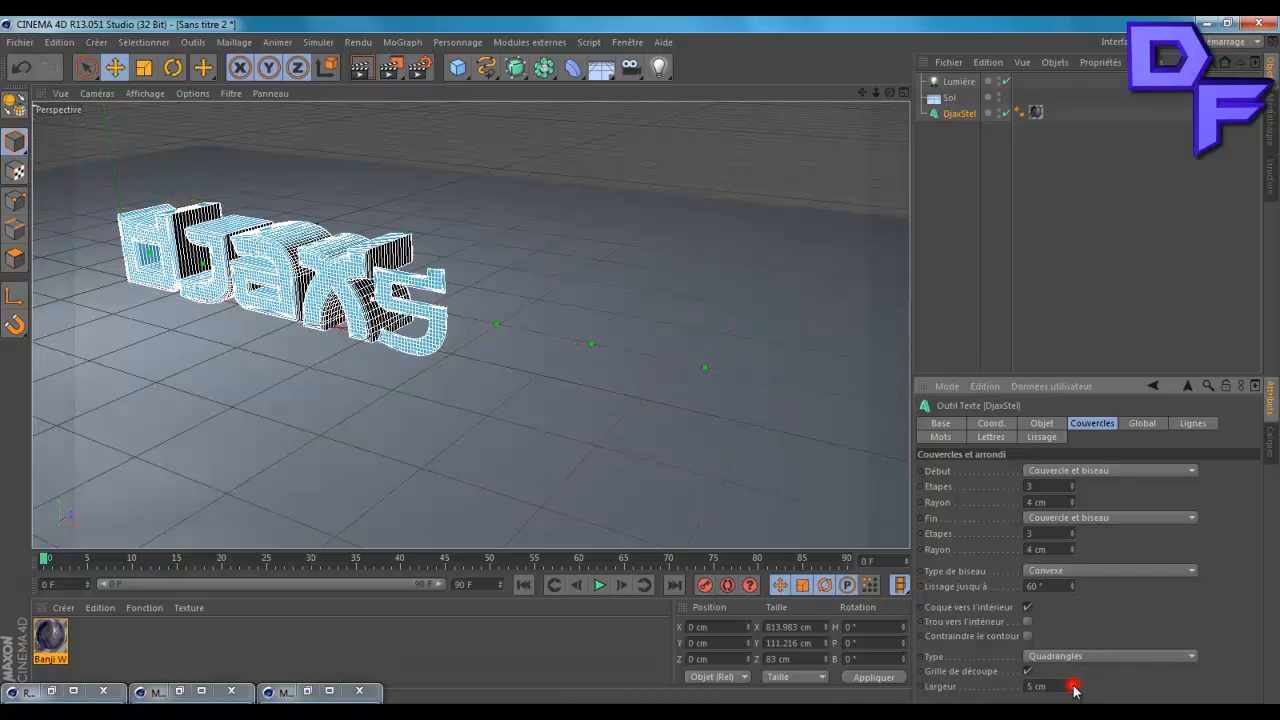
left_click(1072, 684)
left_click(1072, 684)
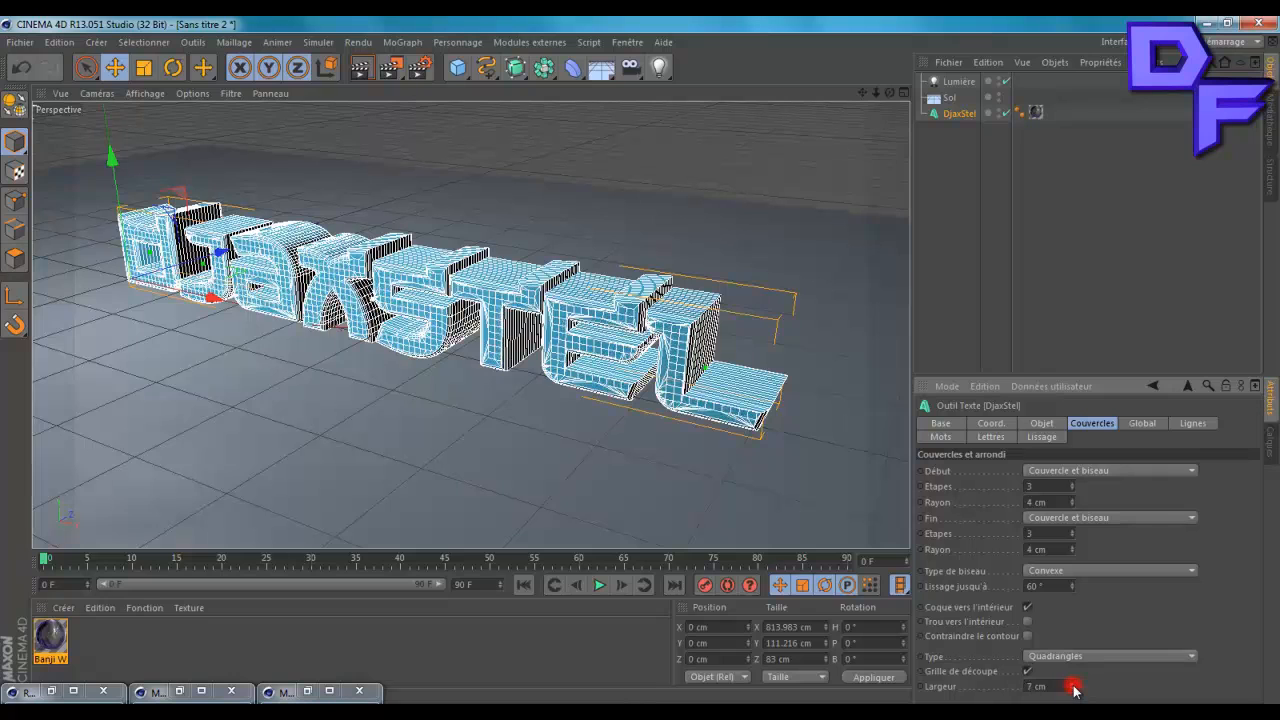
left_click(1072, 684)
left_click(1074, 689)
left_click(1074, 689)
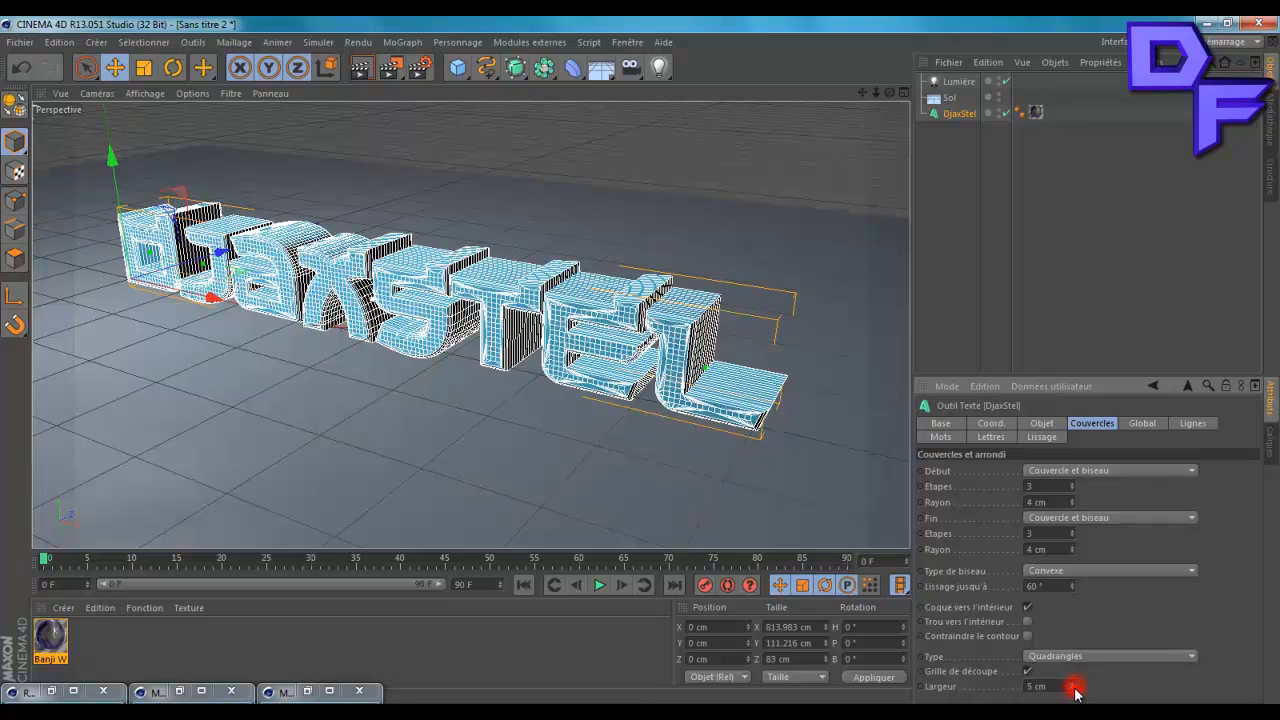
left_click(1074, 689)
left_click(1074, 689)
left_click(1074, 689)
left_click(1074, 689)
left_click(1074, 689)
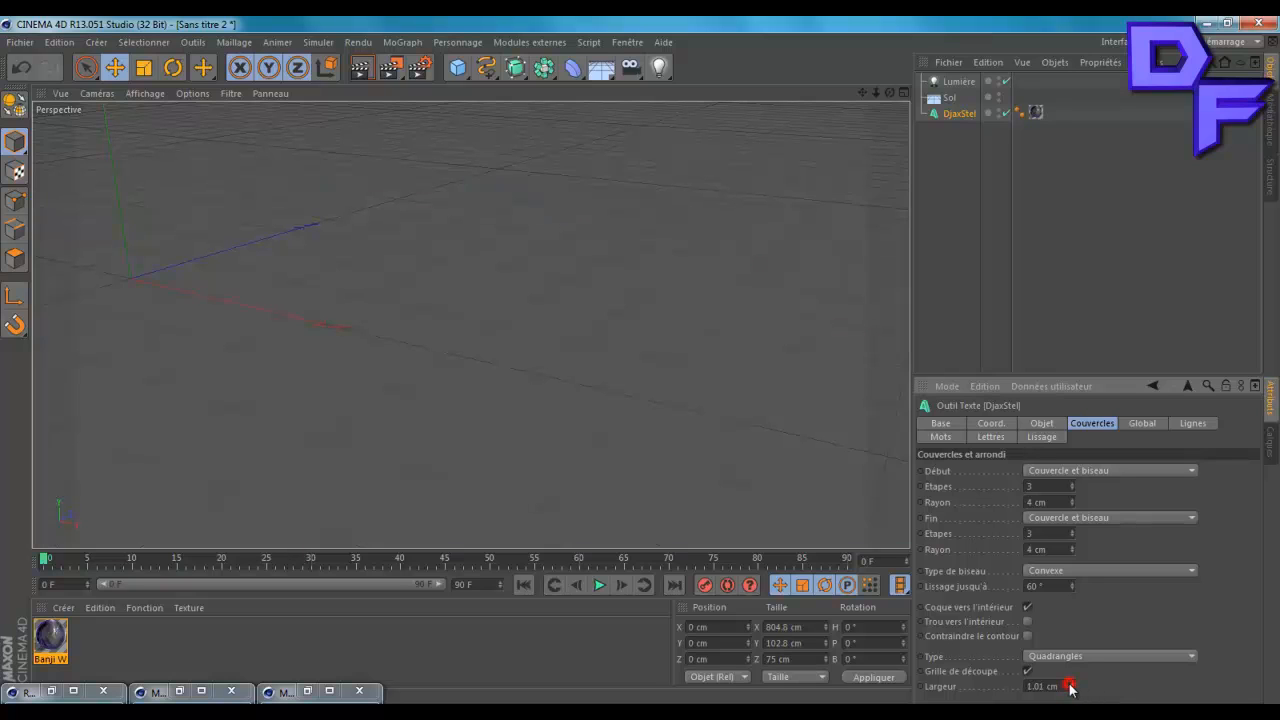
Set the cap grid width (Largeur) to 3 cm.
double_click(1060, 686)
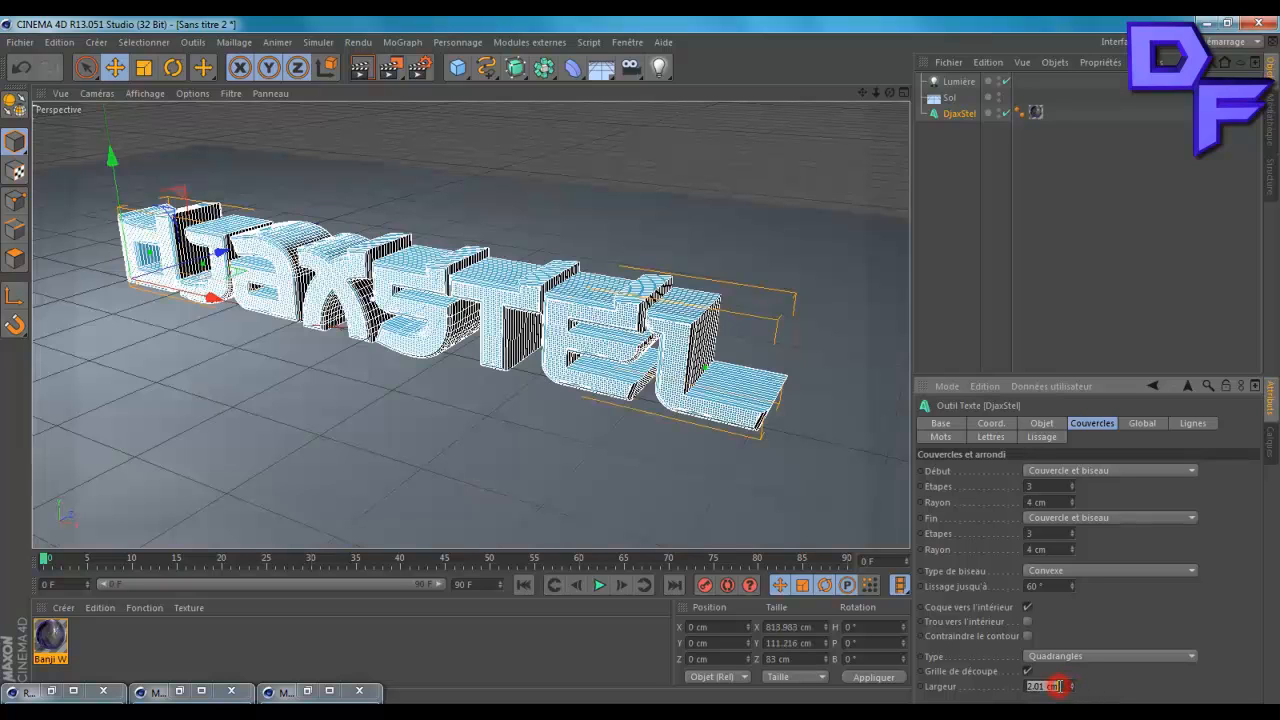
type("1")
left_click(1070, 683)
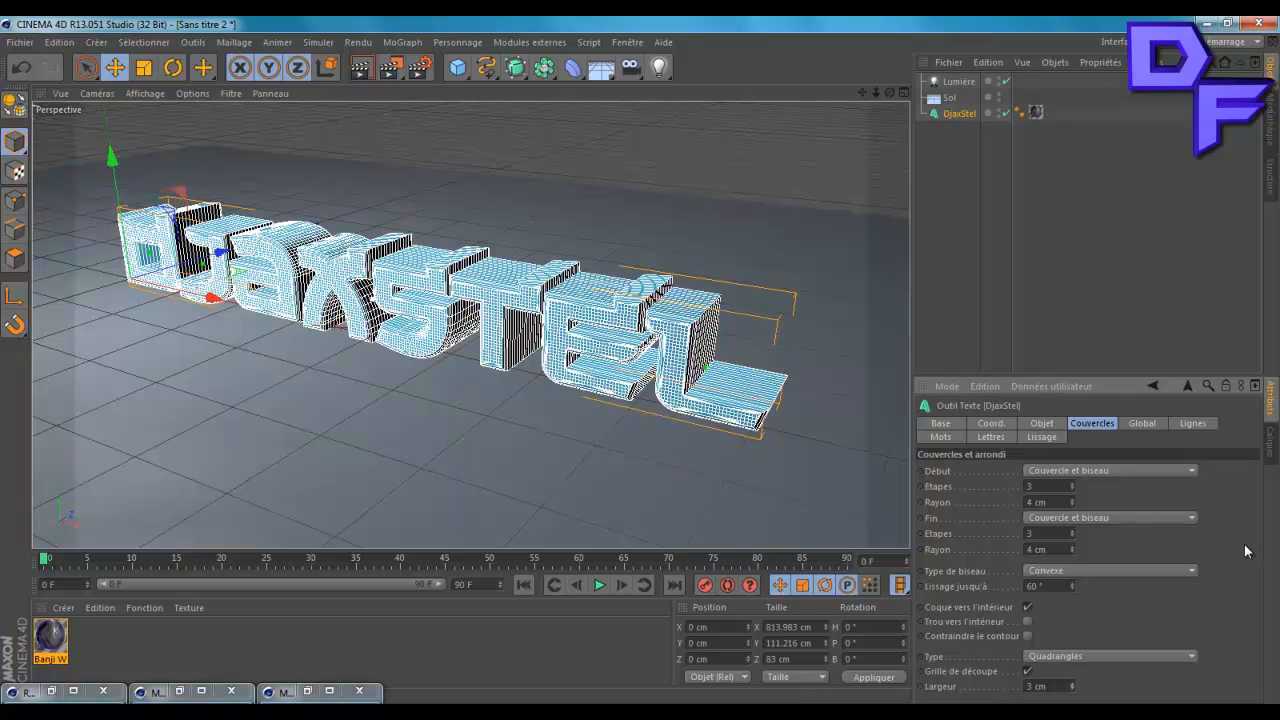
Set the text's spline interpolation to Subdiviser, comparing its mesh with Adaptative.
left_click(1046, 423)
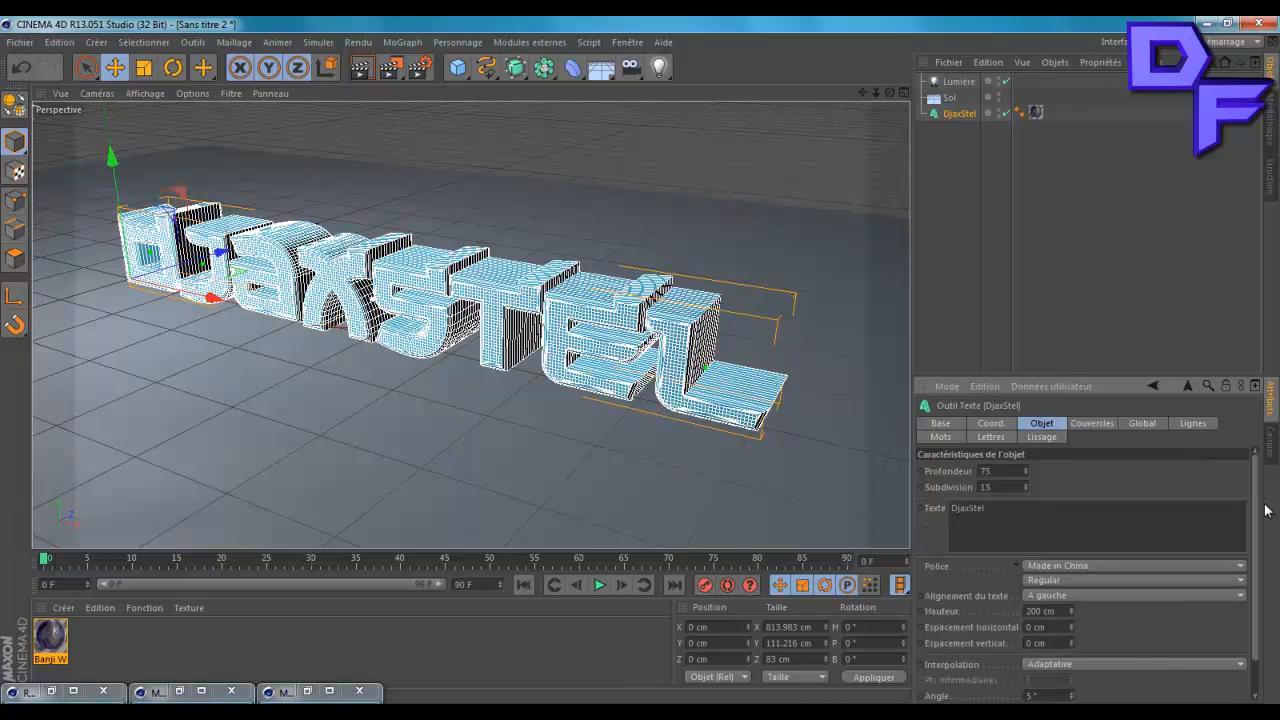
left_click(1052, 665)
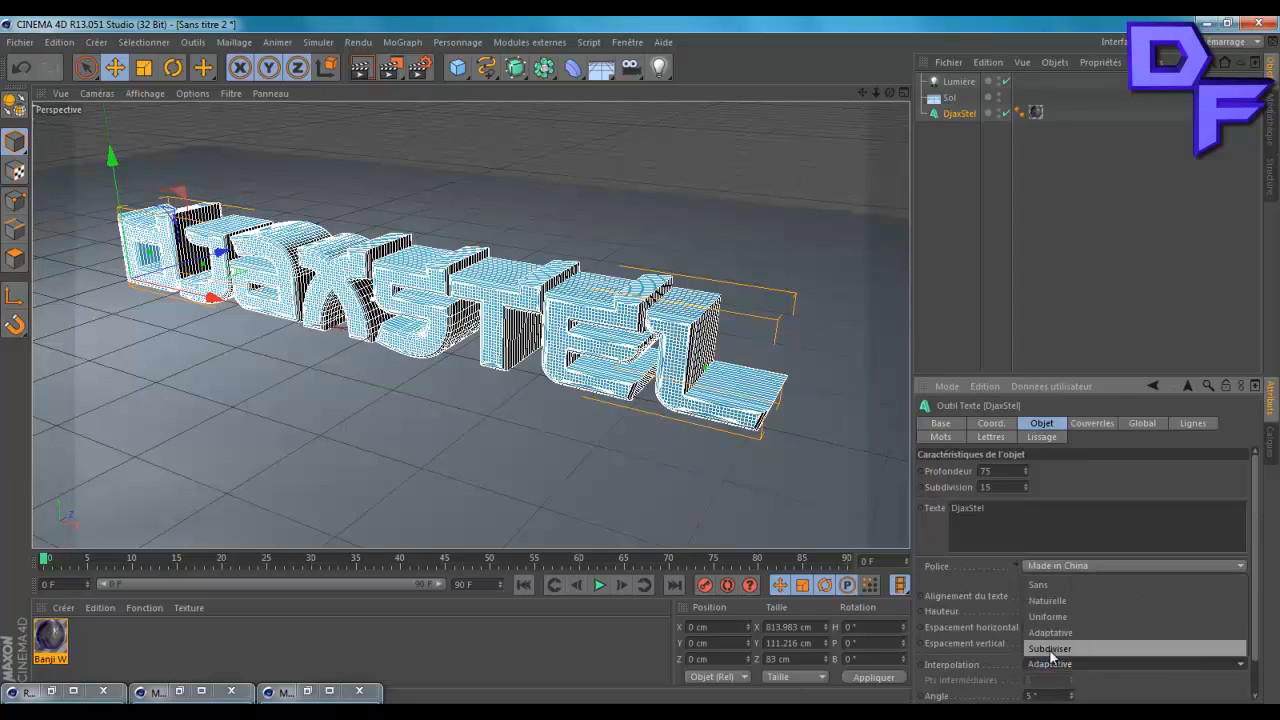
left_click(1050, 649)
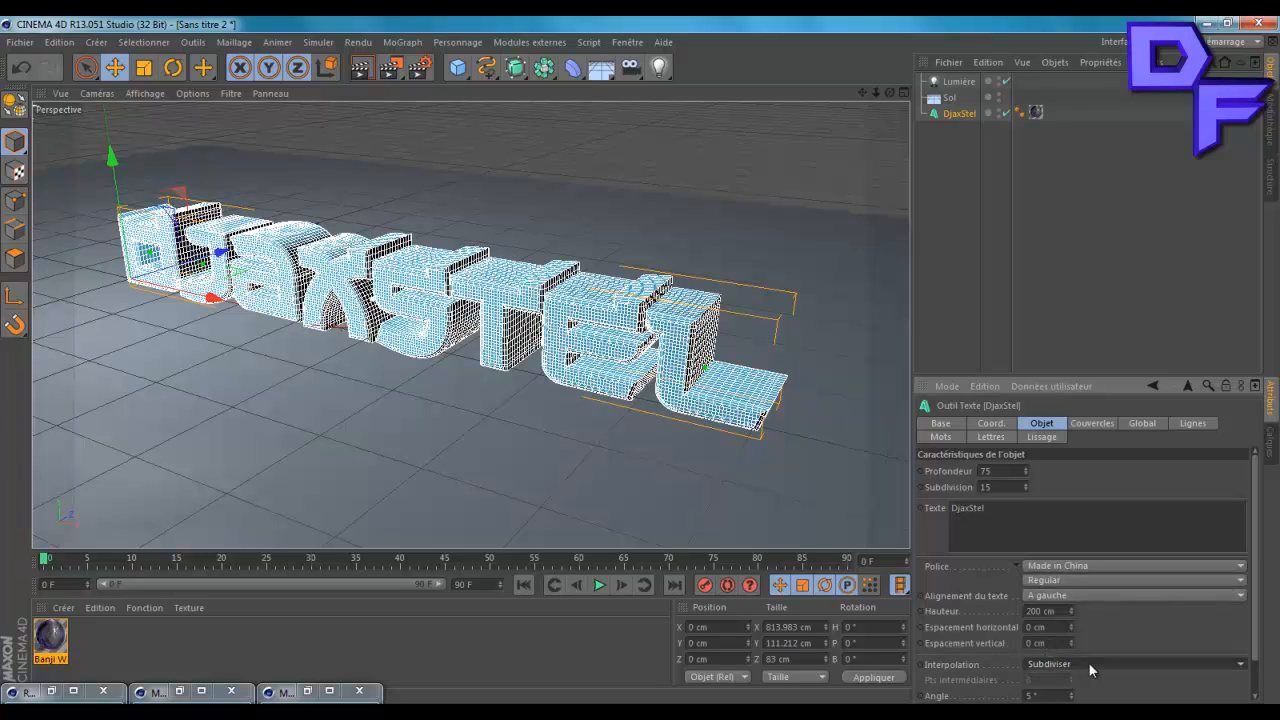
left_click(1088, 664)
left_click(1084, 638)
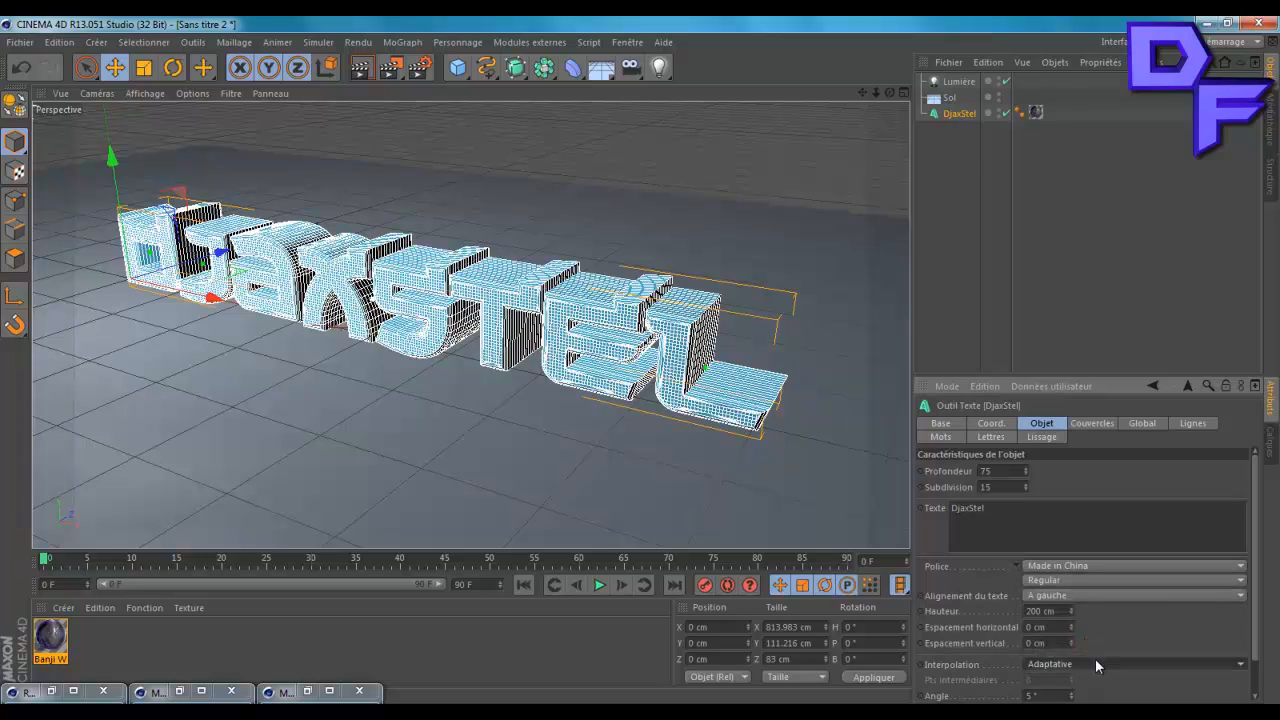
left_click(1104, 660)
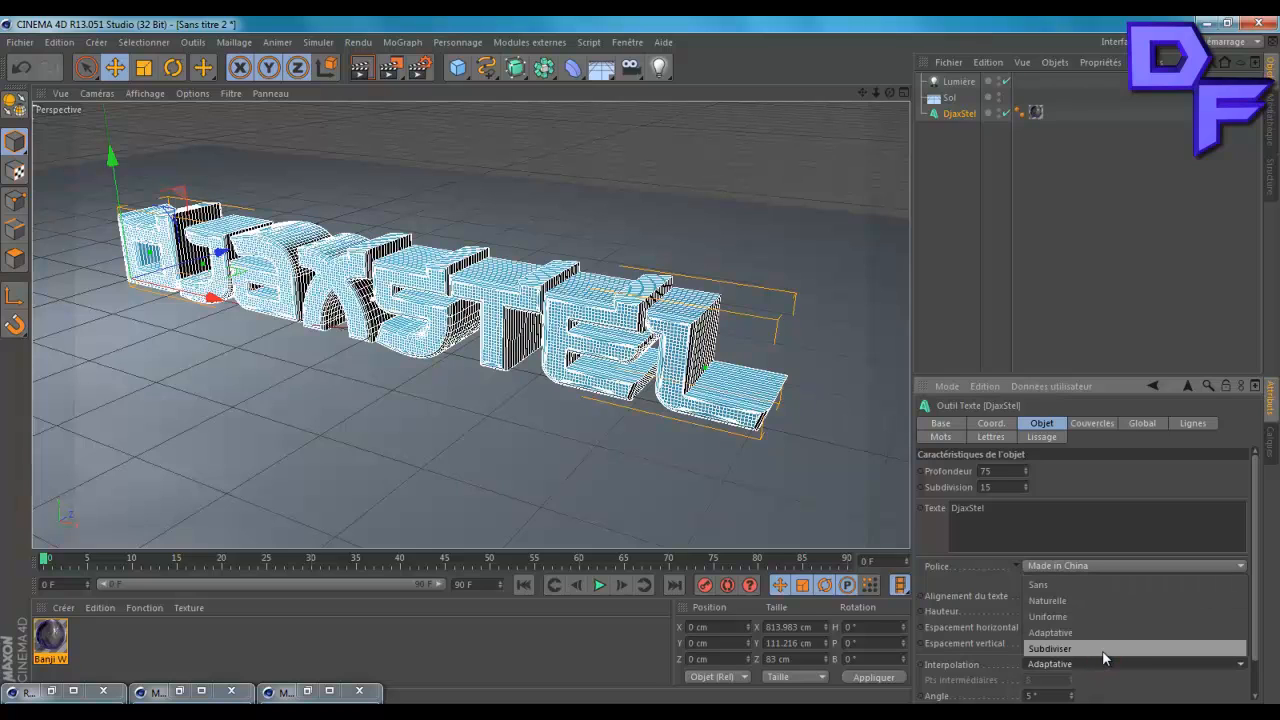
left_click(1102, 650)
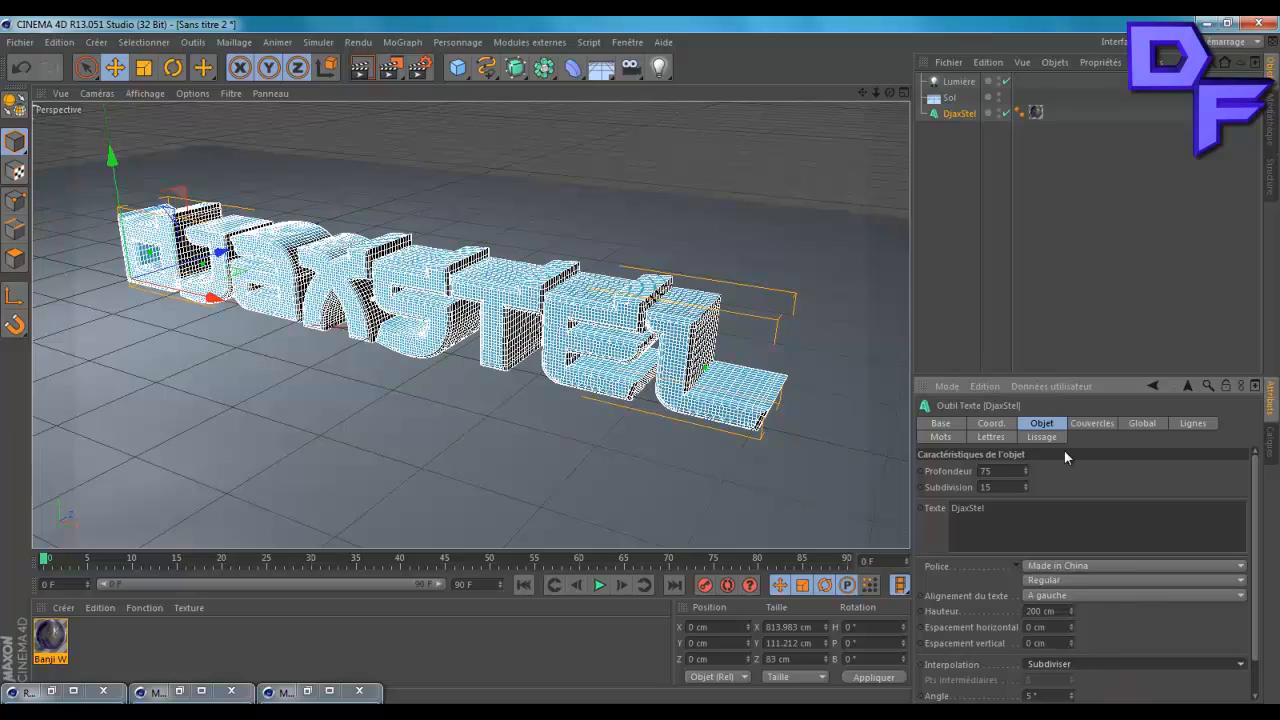
left_click(1092, 423)
left_click(1032, 423)
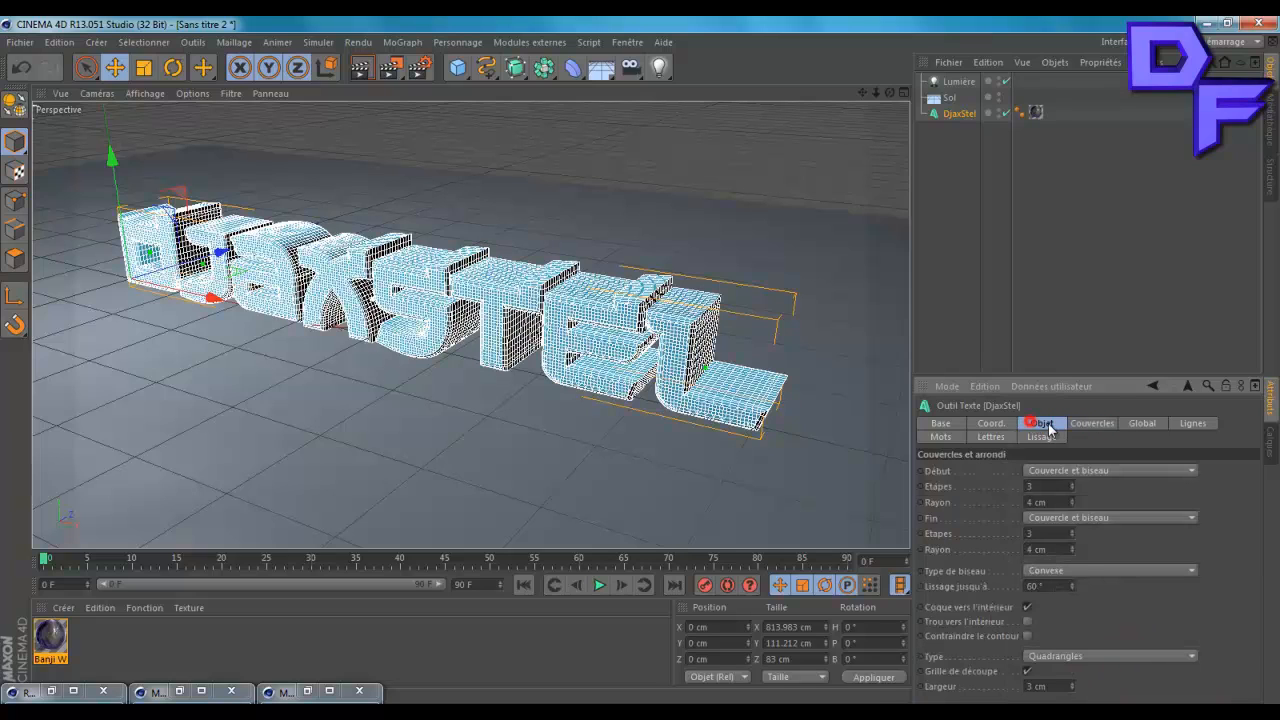
left_click(1088, 424)
left_click(1050, 424)
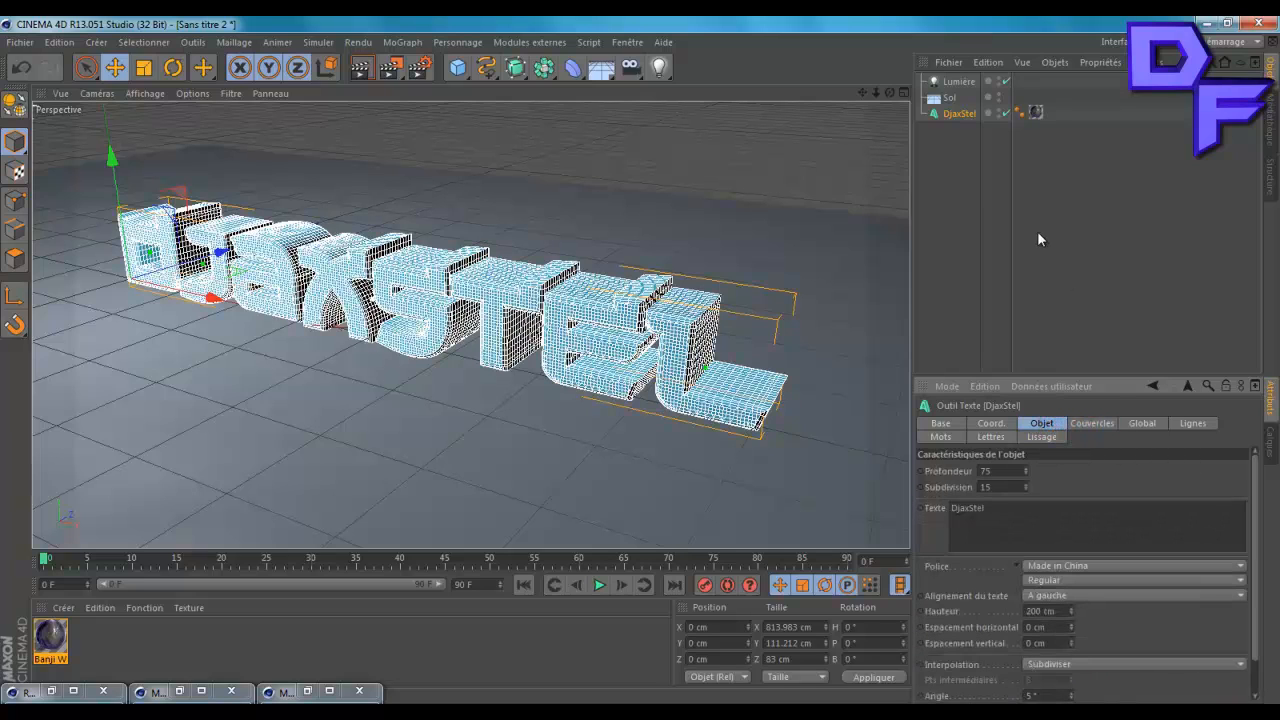
Add a MoGraph PolyFX object and make it a child of the text object.
left_click(957, 128)
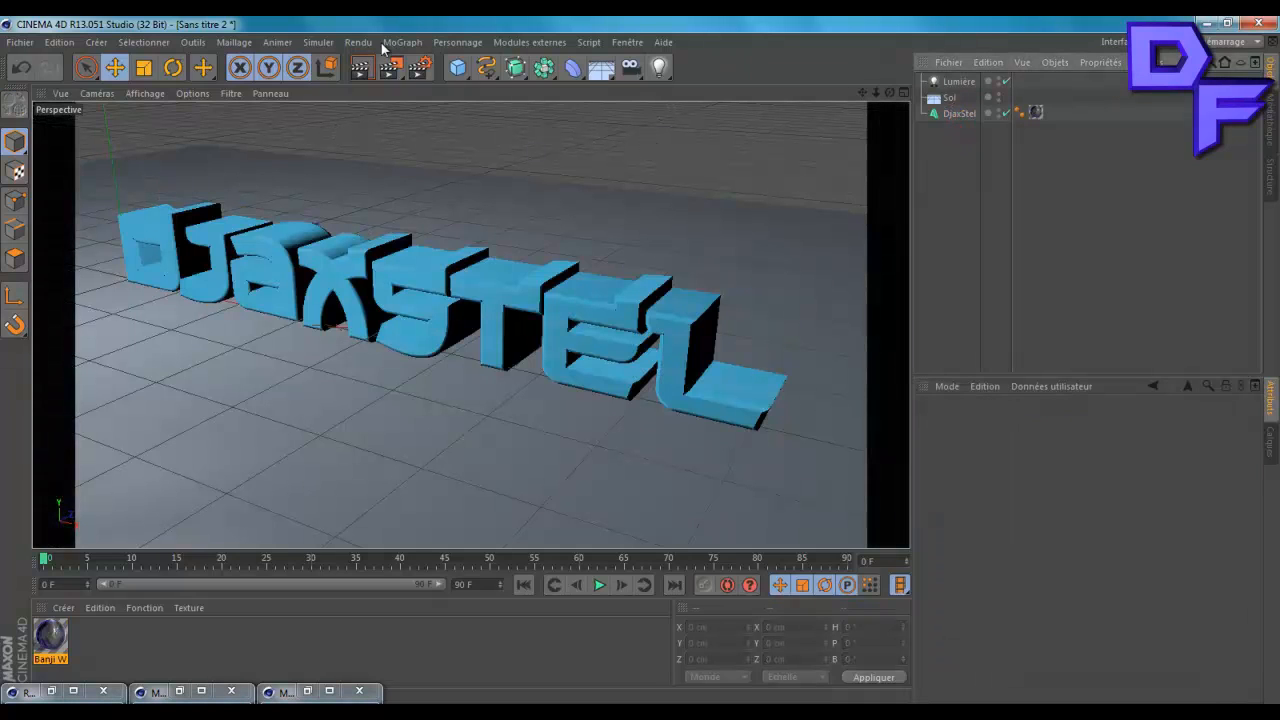
left_click(957, 113)
left_click(402, 42)
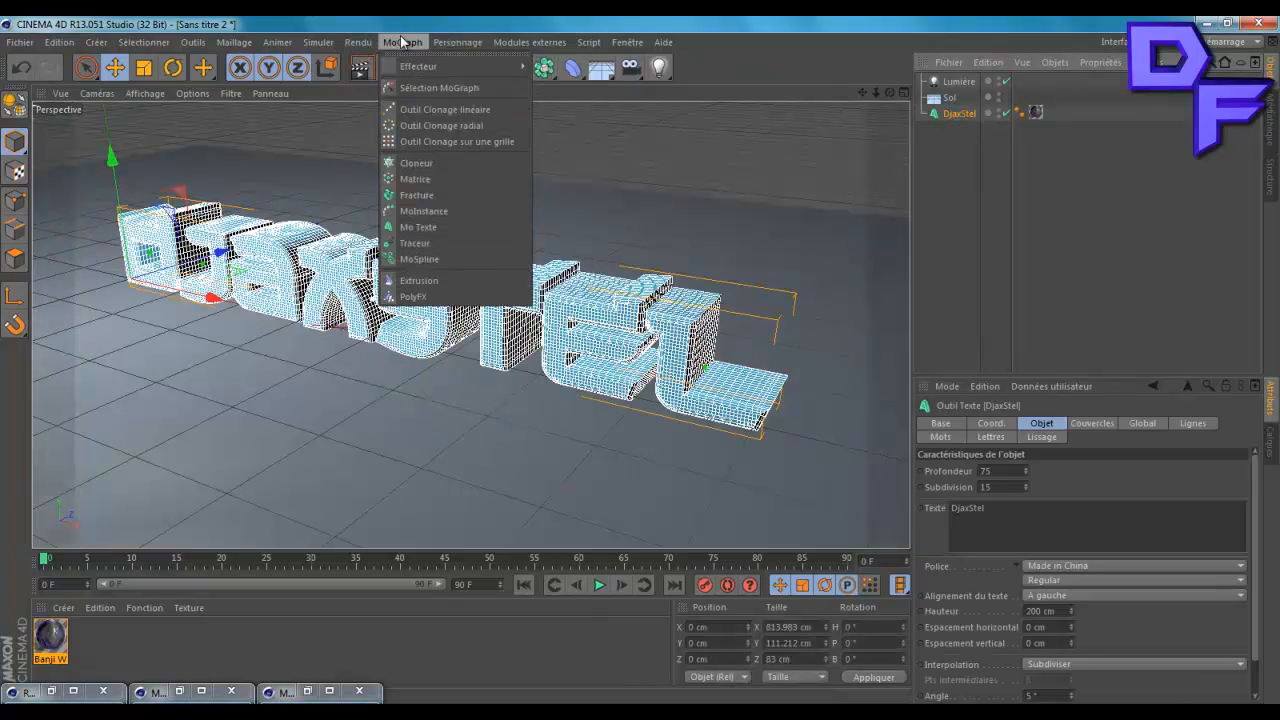
left_click(416, 297)
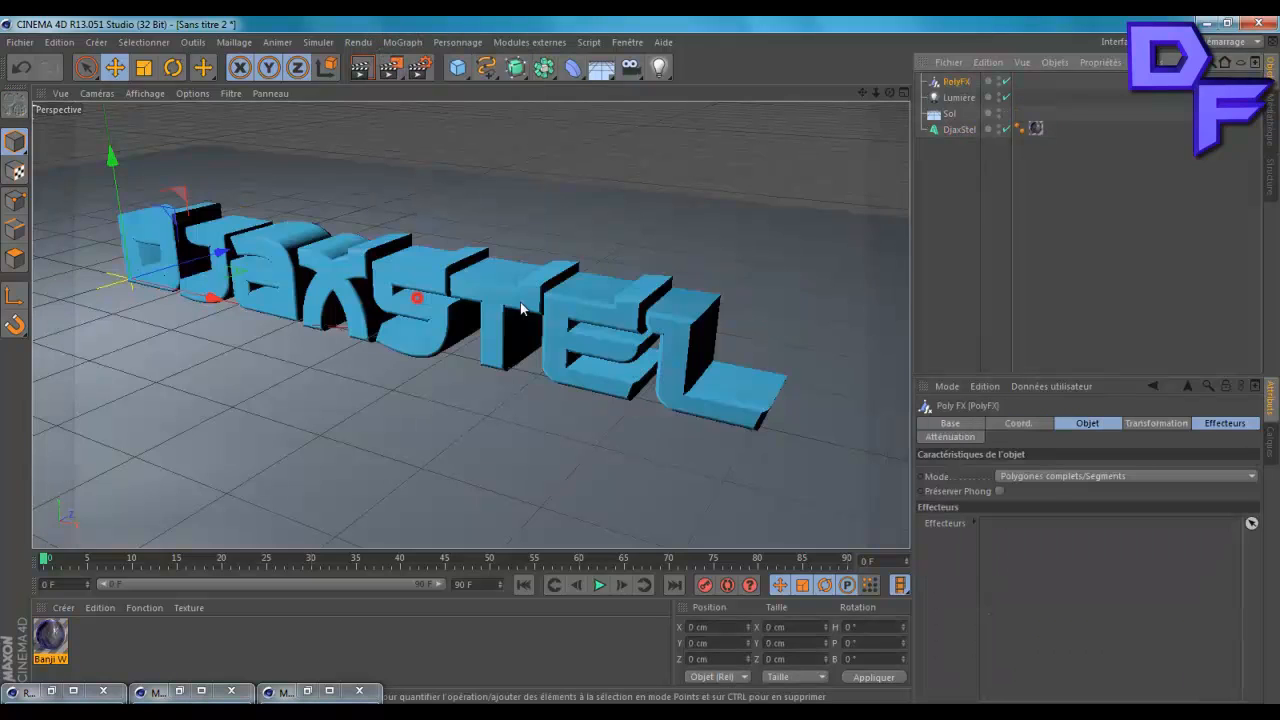
left_click_drag(956, 82, 962, 130)
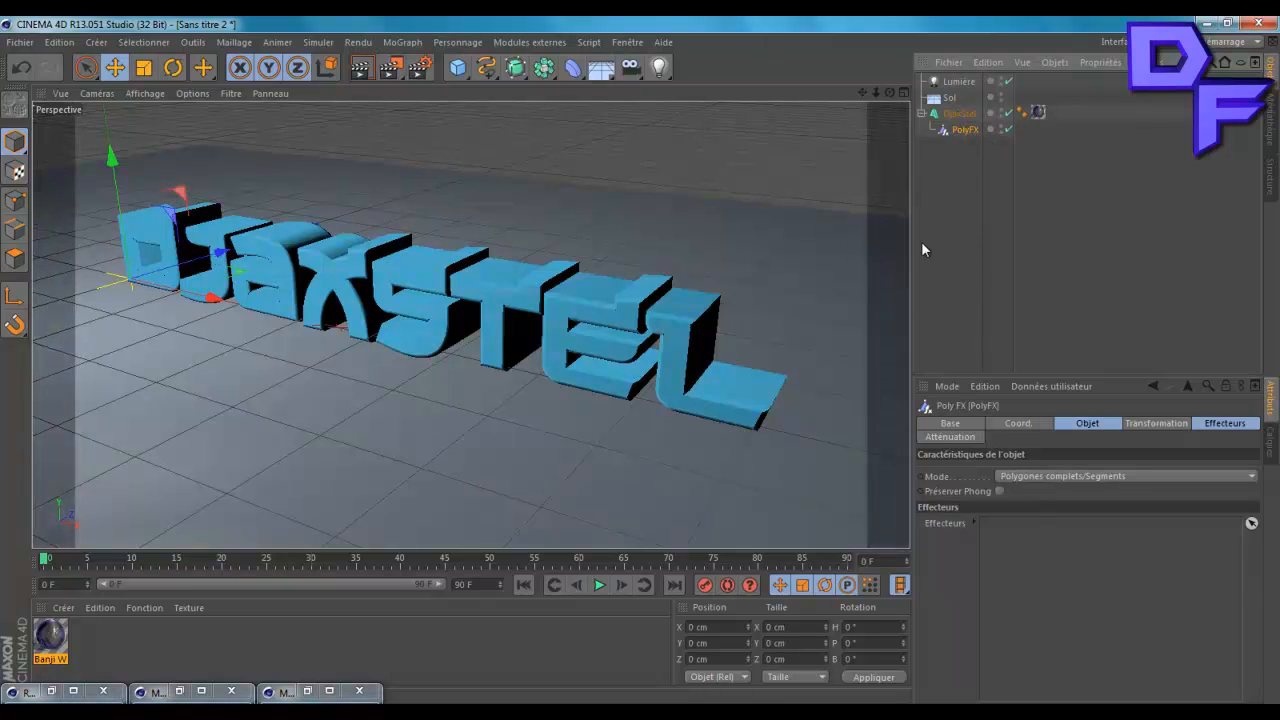
Give PolyFX a Linéaire falloff shape and move it along Z to about 46 cm.
left_click(944, 437)
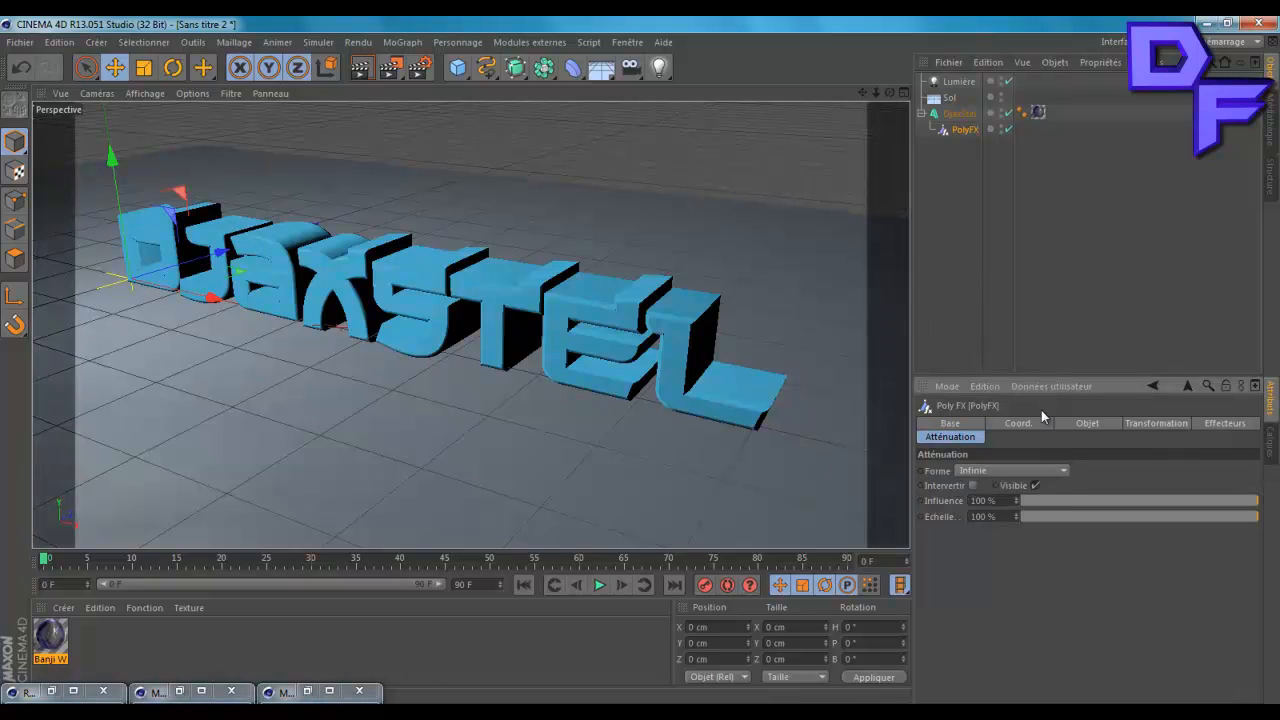
left_click(1011, 470)
left_click(1007, 581)
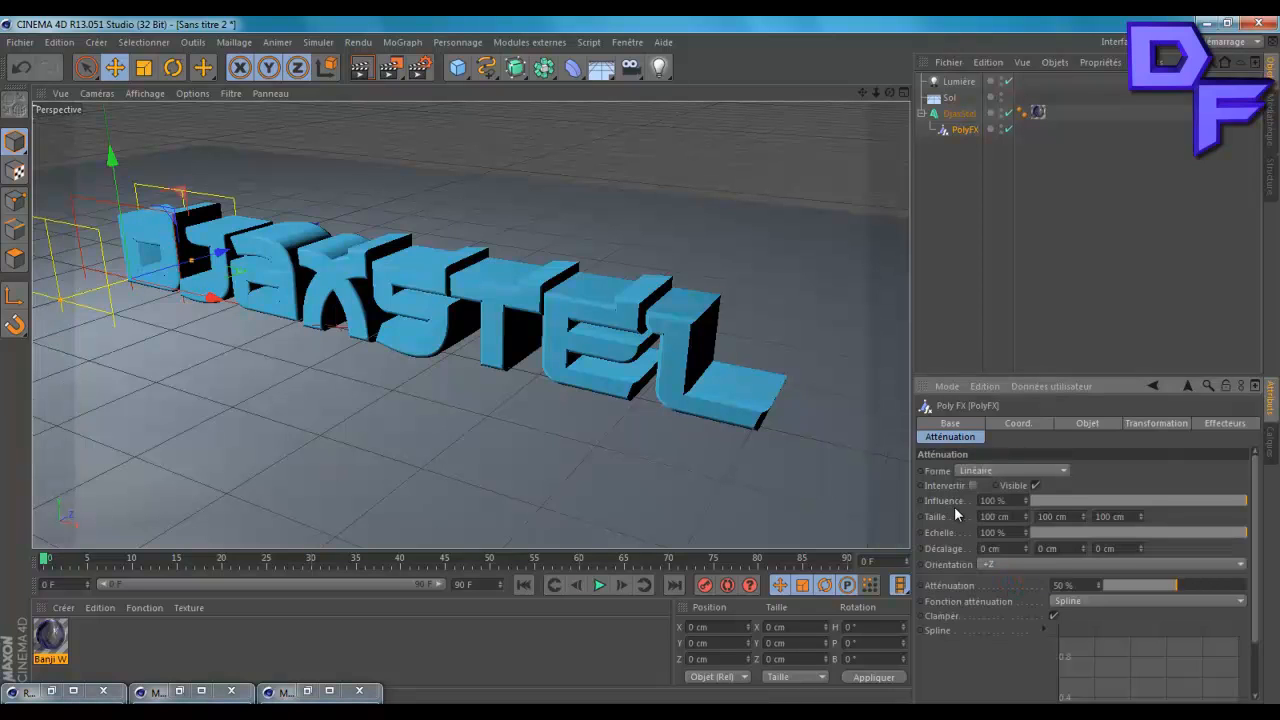
mouse_move(220, 252)
left_mouse_down()
mouse_move(258, 247)
mouse_move(218, 255)
left_mouse_up()
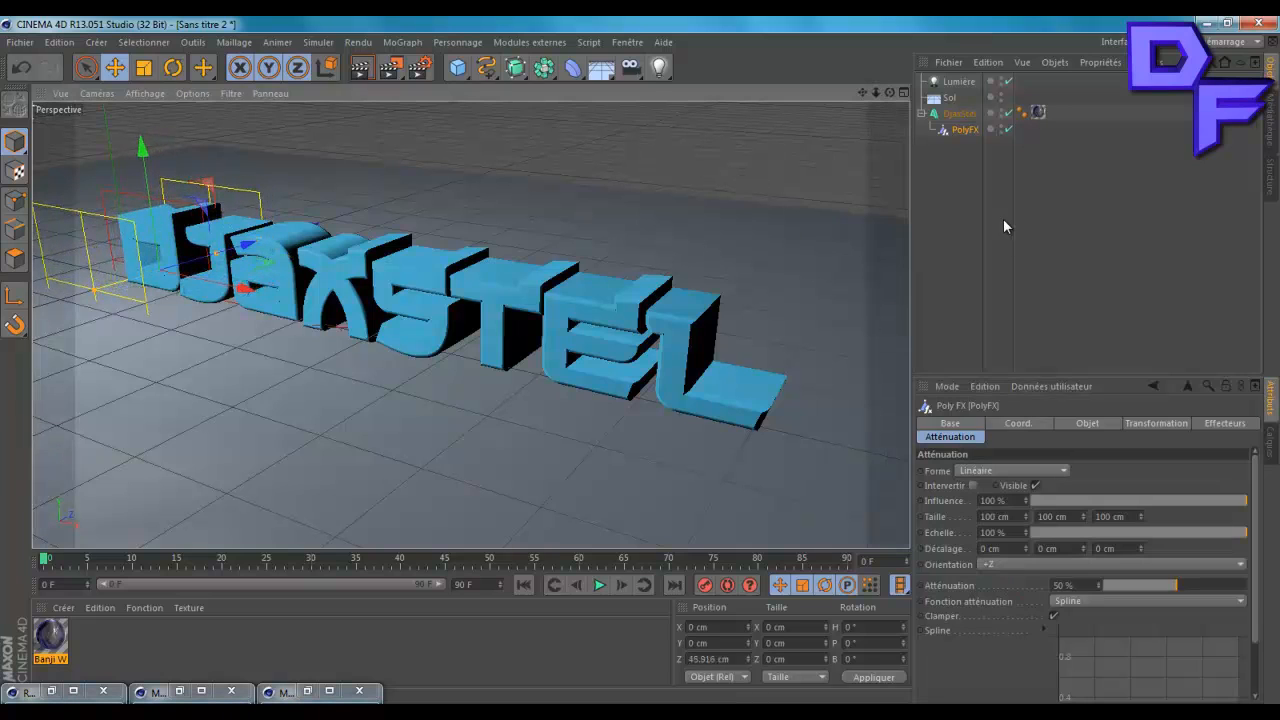
Set the PolyFX transformation scale to 0 on X, Y and Z.
left_click(1158, 426)
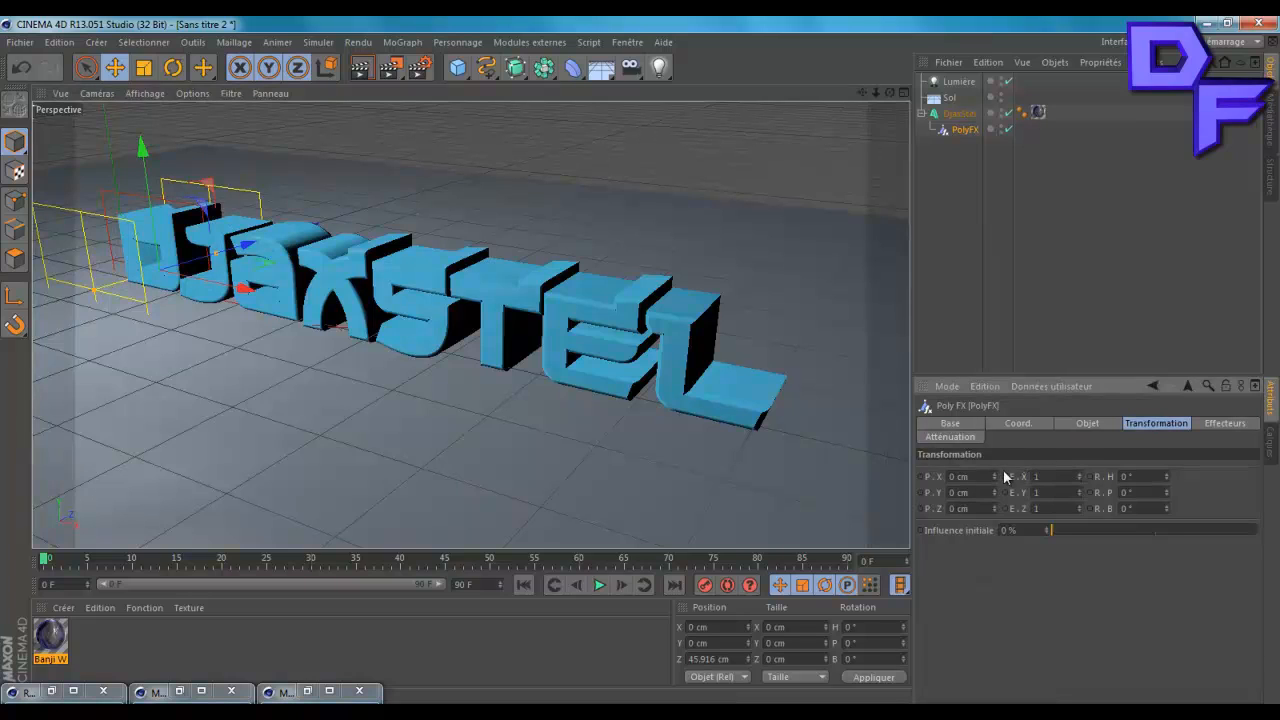
double_click(1062, 493)
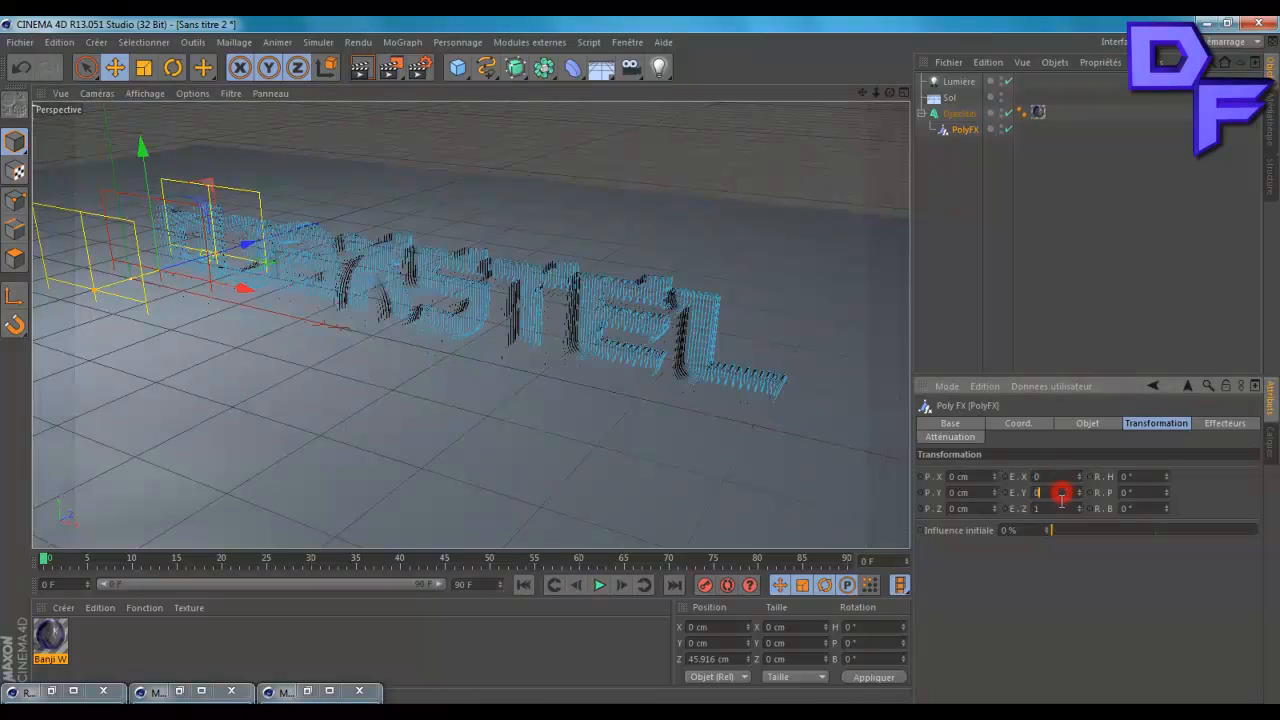
type("0")
double_click(1059, 506)
type("0")
left_click(1214, 496)
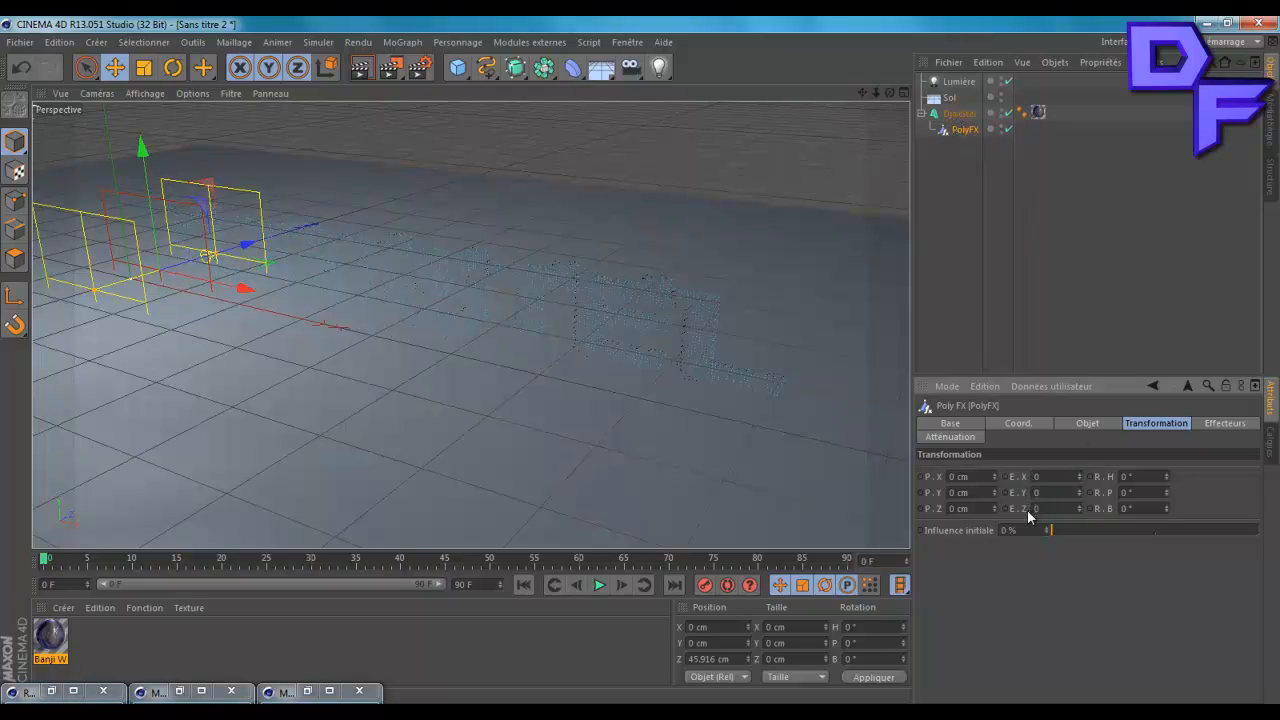
Move PolyFX through the text along Z to about -46 cm to test its linear falloff.
left_click(955, 439)
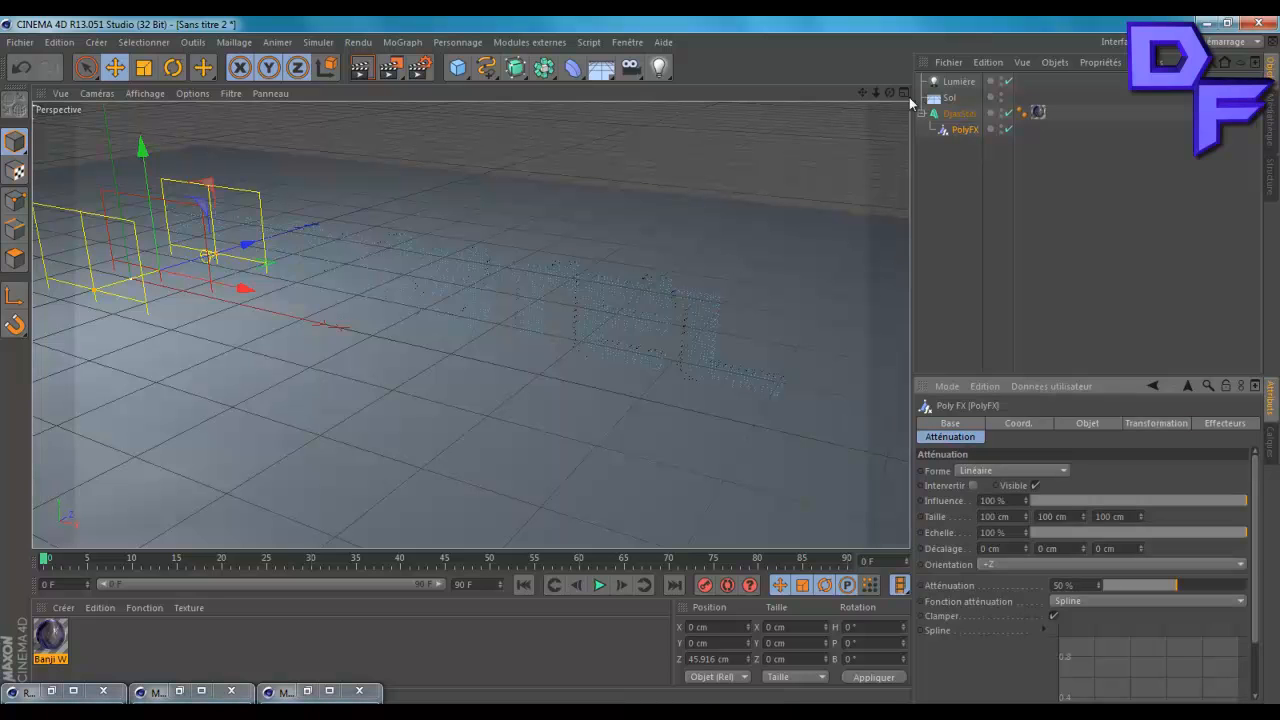
left_click_drag(638, 359, 638, 358, "alt")
left_click_drag(643, 359, 642, 358)
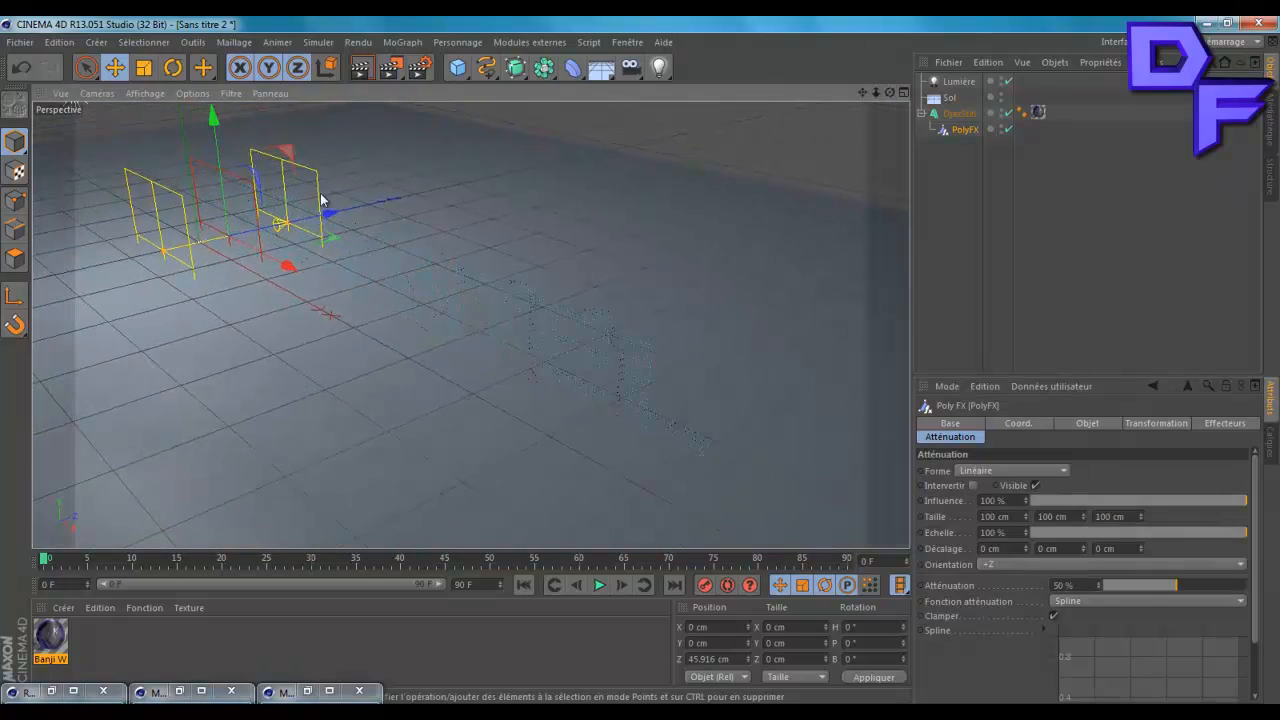
left_click_drag(330, 212, 294, 294)
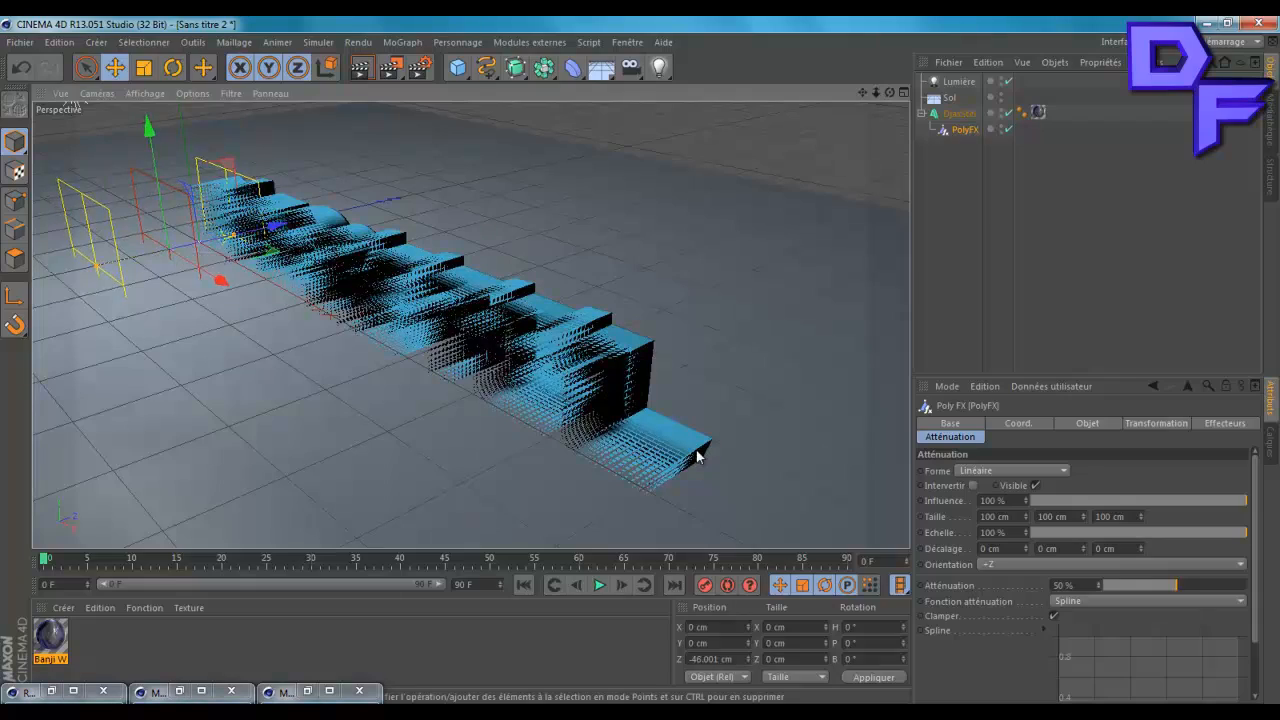
Examine up close how the text's polygons shrink across the falloff zone.
scroll(666, 410, "up", 8)
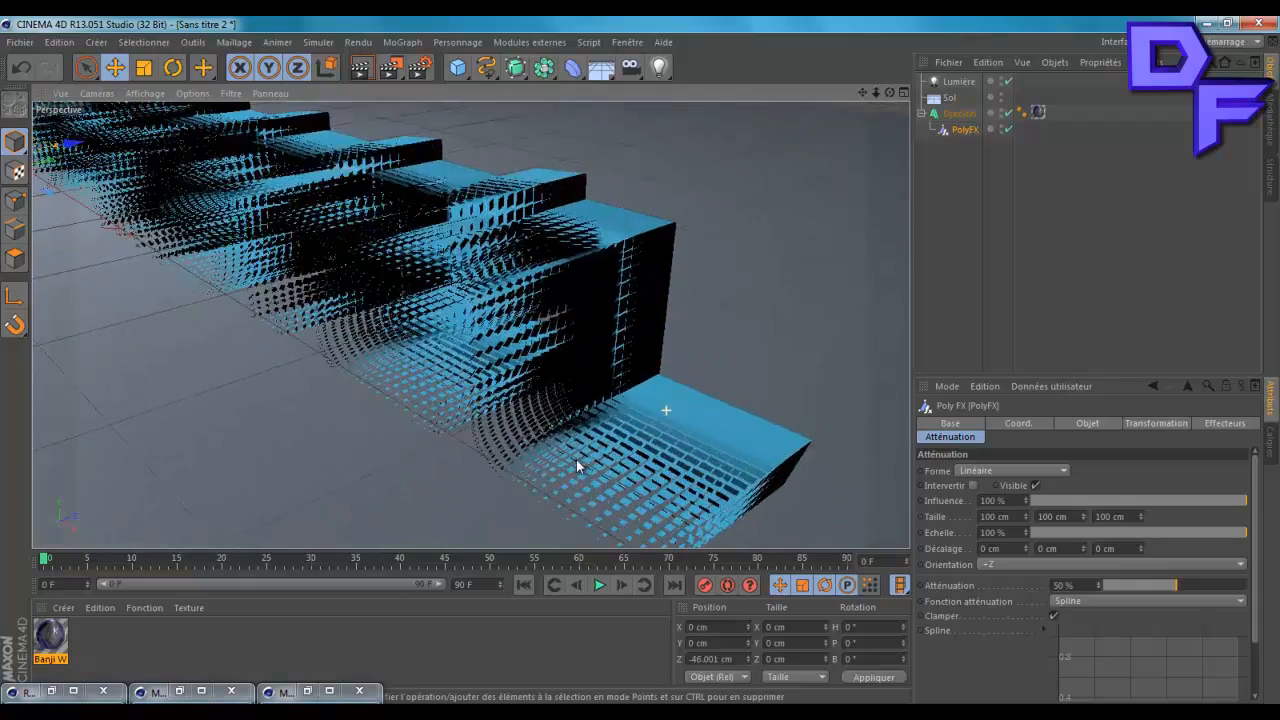
right_click_drag(672, 337, 658, 409, "alt")
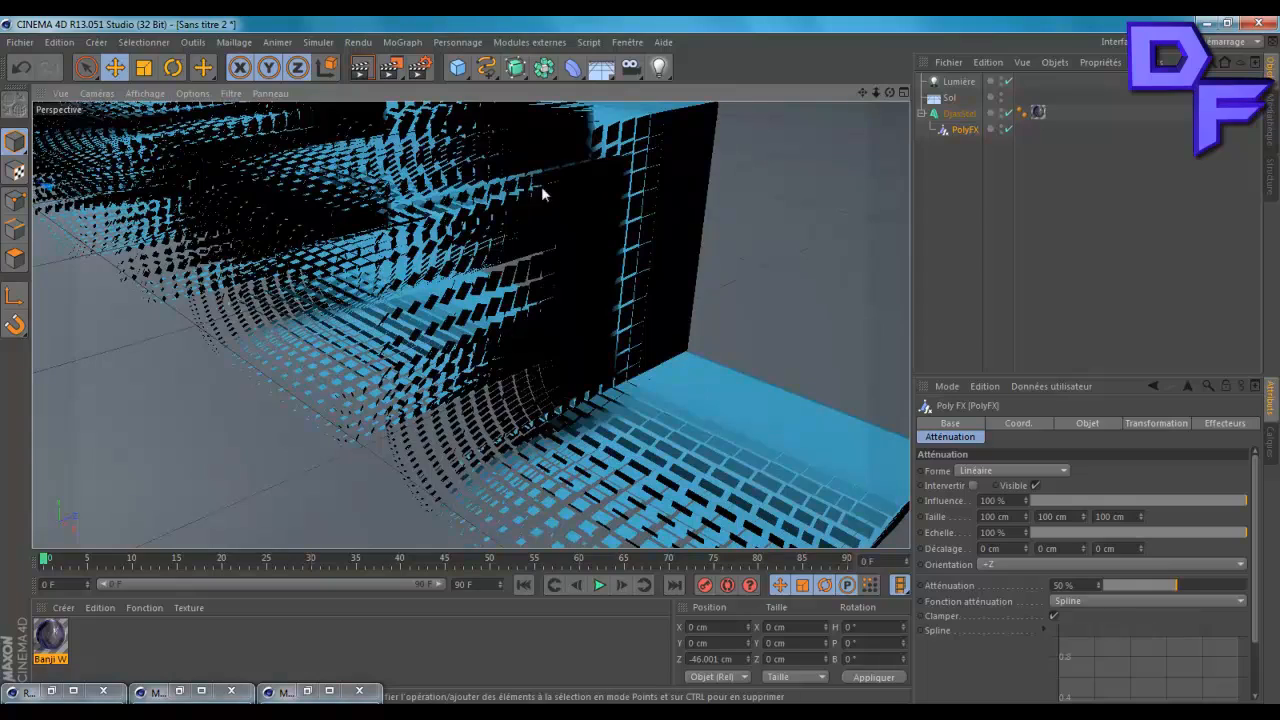
scroll(572, 334, "down", 5)
scroll(174, 209, "down", 4)
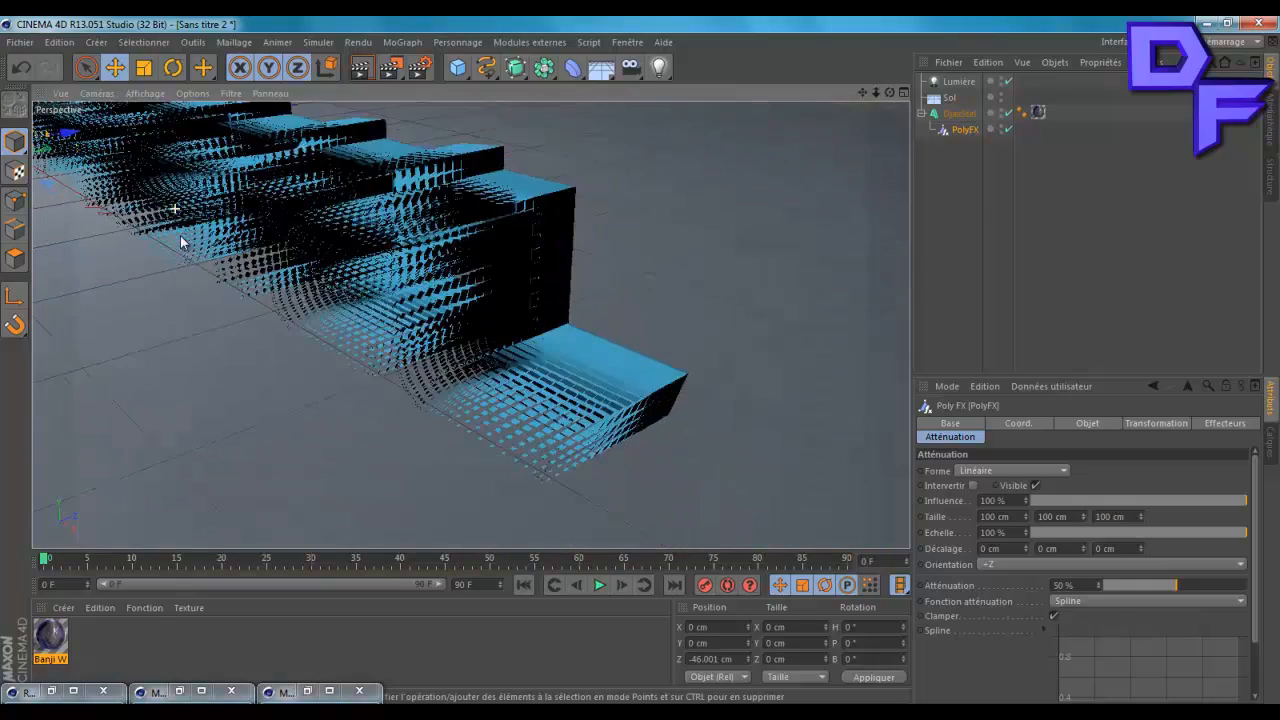
scroll(816, 256, "down", 2)
scroll(634, 291, "down", 3)
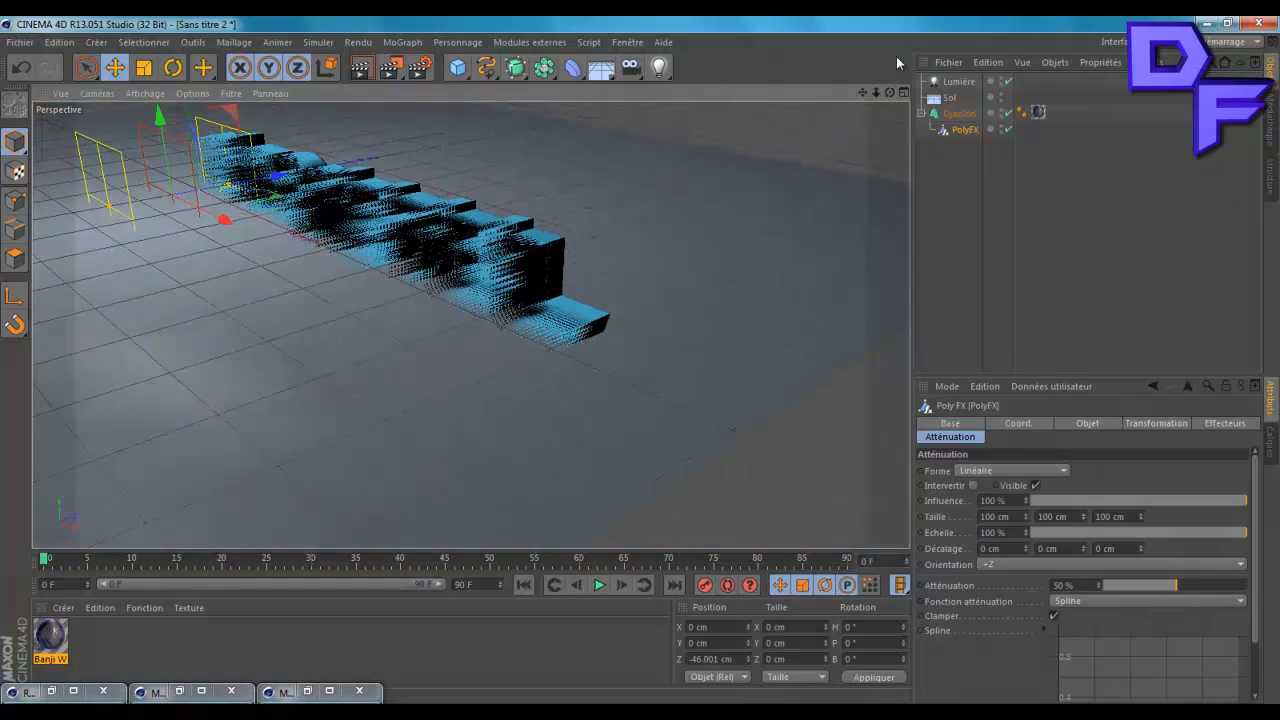
left_click_drag(862, 93, 645, 368)
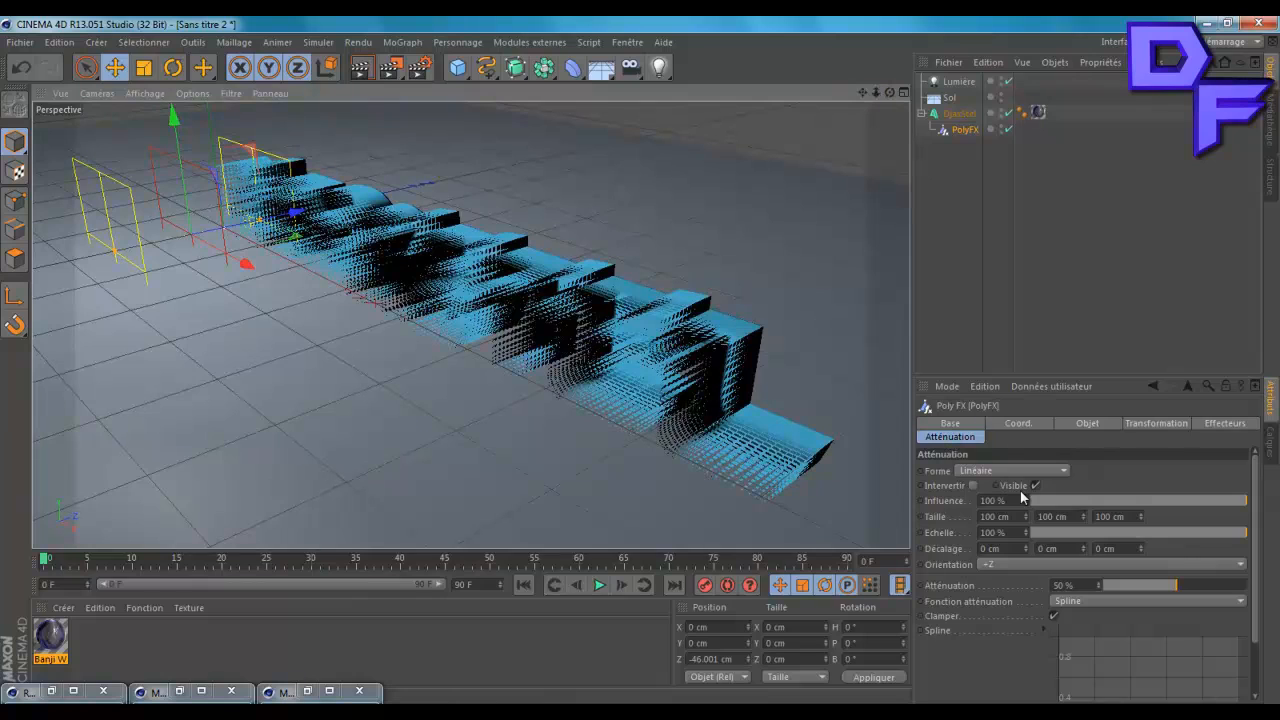
Try the -Y falloff orientation and raise PolyFX to about 98 cm on Y.
left_click(996, 564)
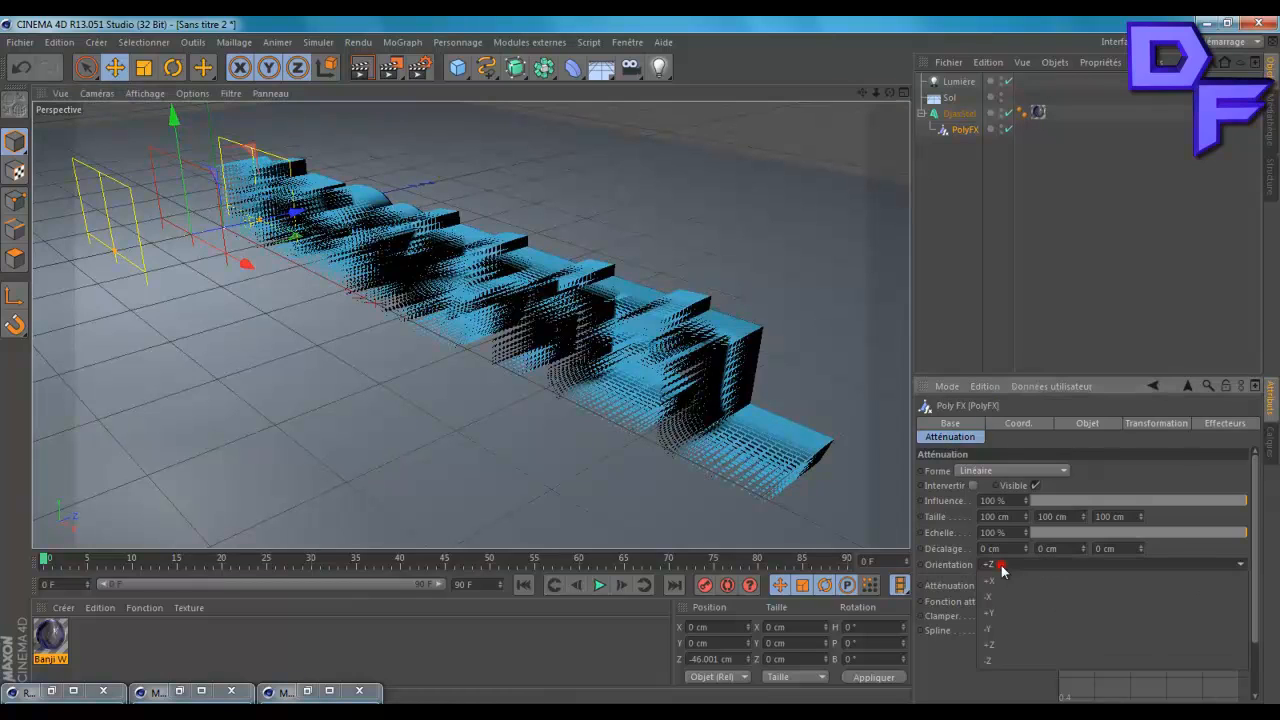
left_click(996, 629)
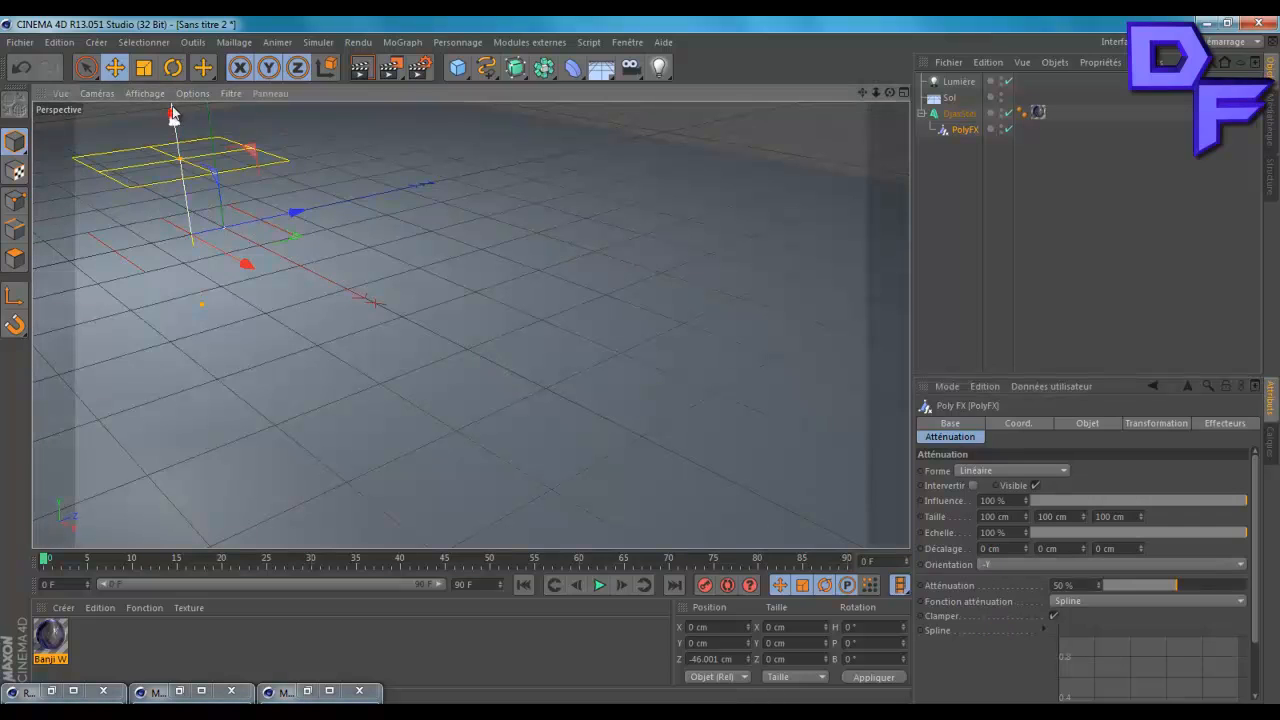
left_click_drag(174, 118, 161, 36)
left_click_drag(641, 360, 642, 363)
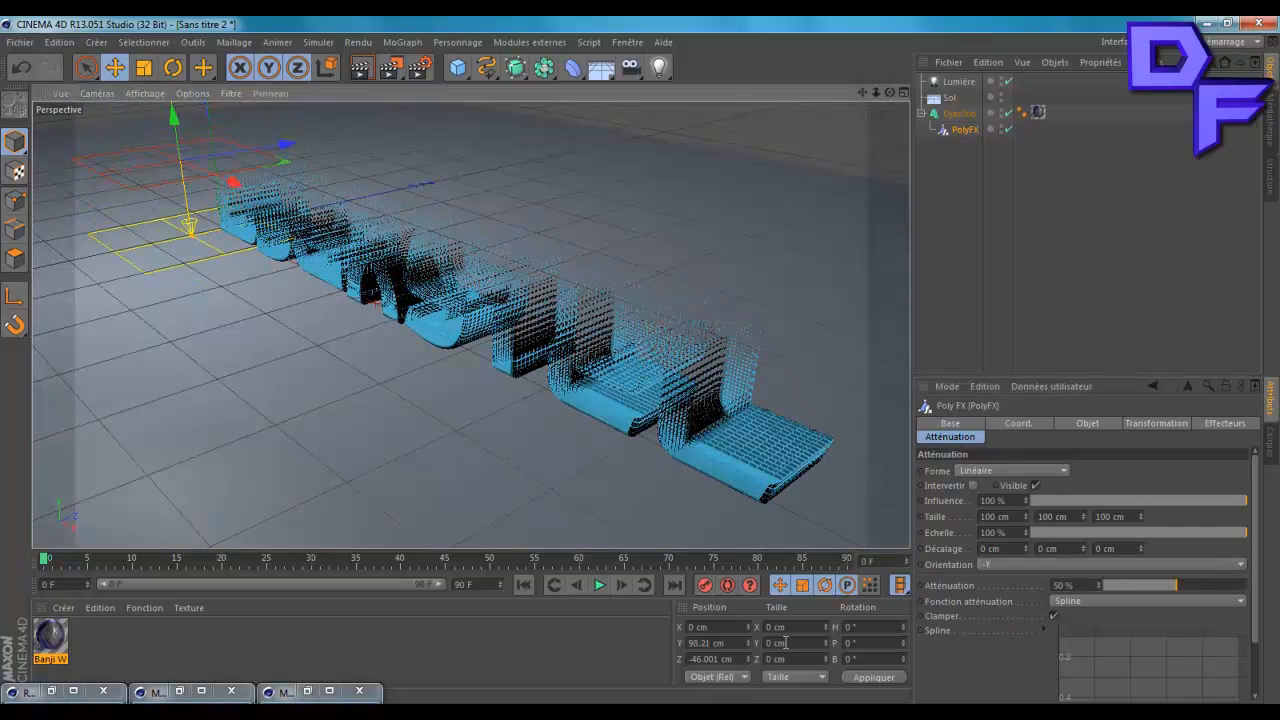
Set the PolyFX falloff orientation to +X after trying -X.
left_click(1014, 560)
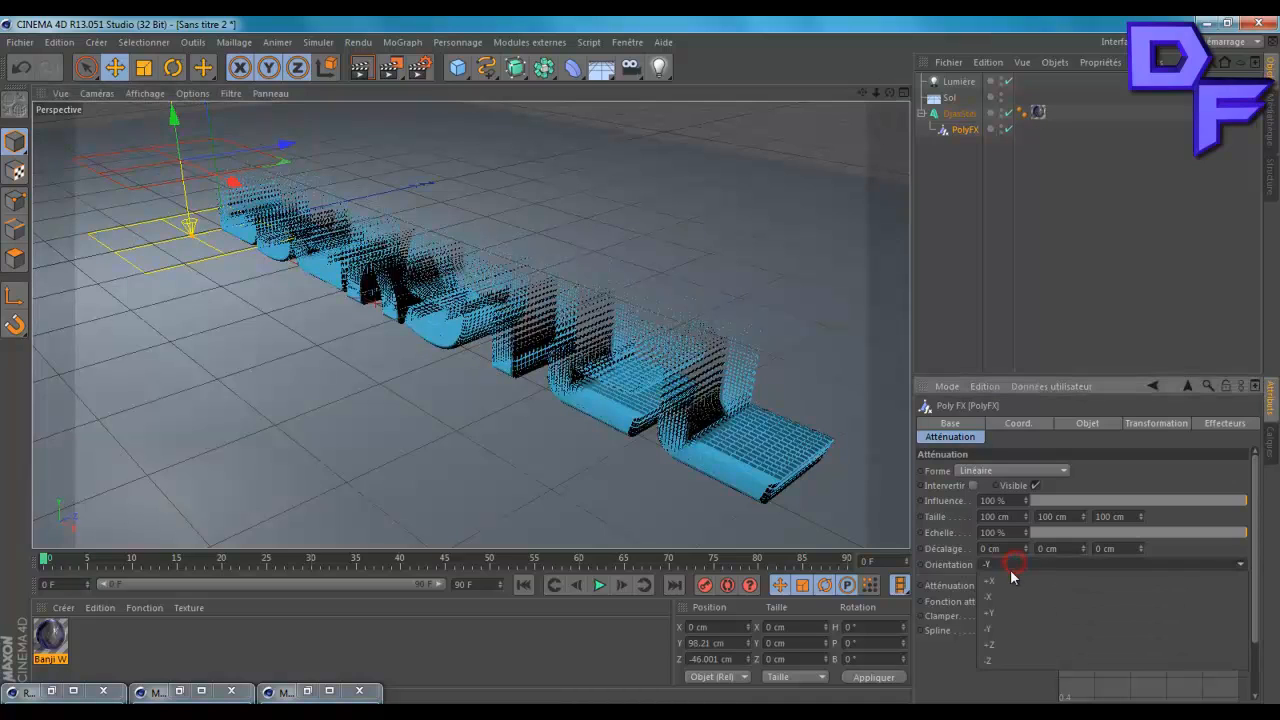
left_click(996, 584)
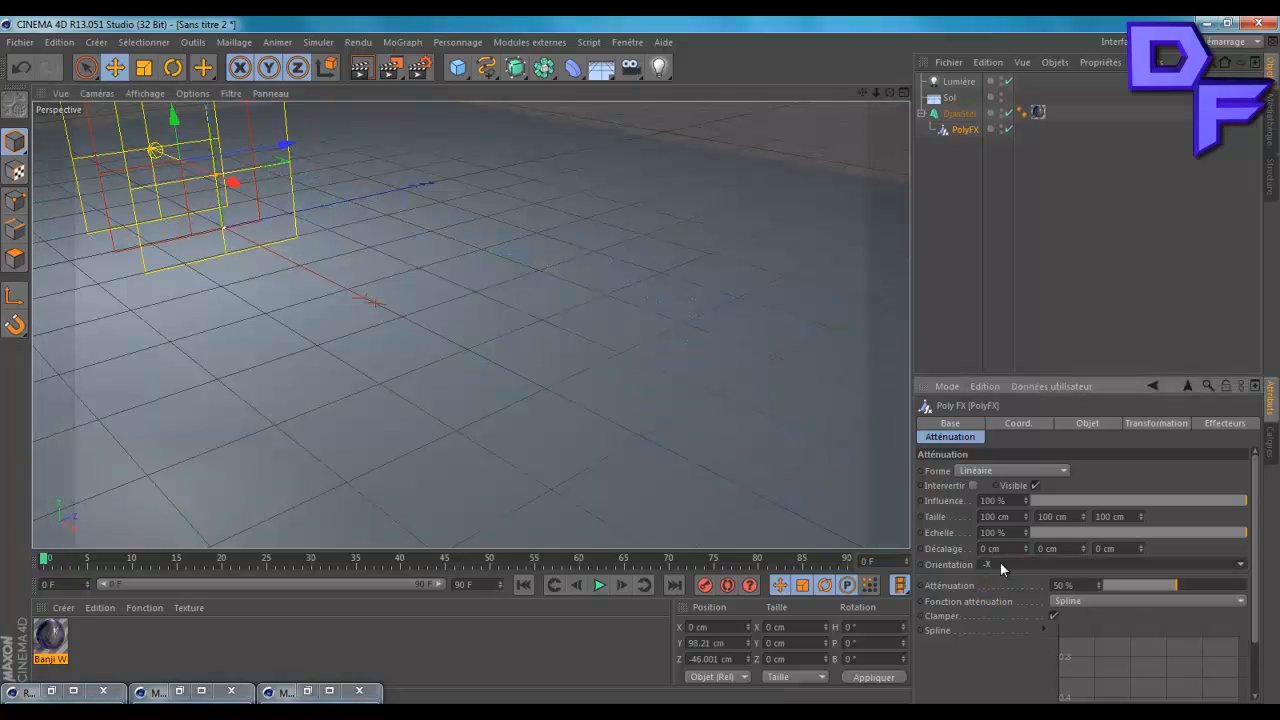
left_click(1000, 562)
left_click(996, 576)
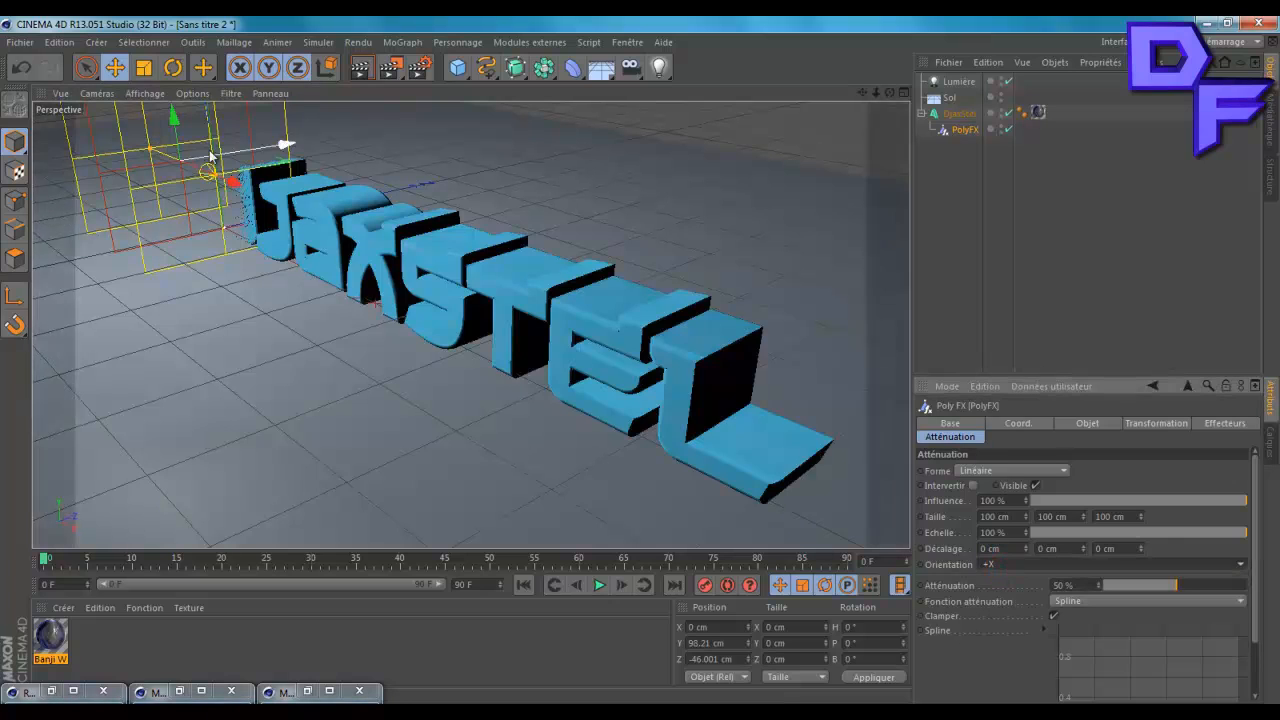
Place PolyFX just before the first letter, at about -117 cm on X and 51 cm on Y.
left_click_drag(177, 117, 198, 160)
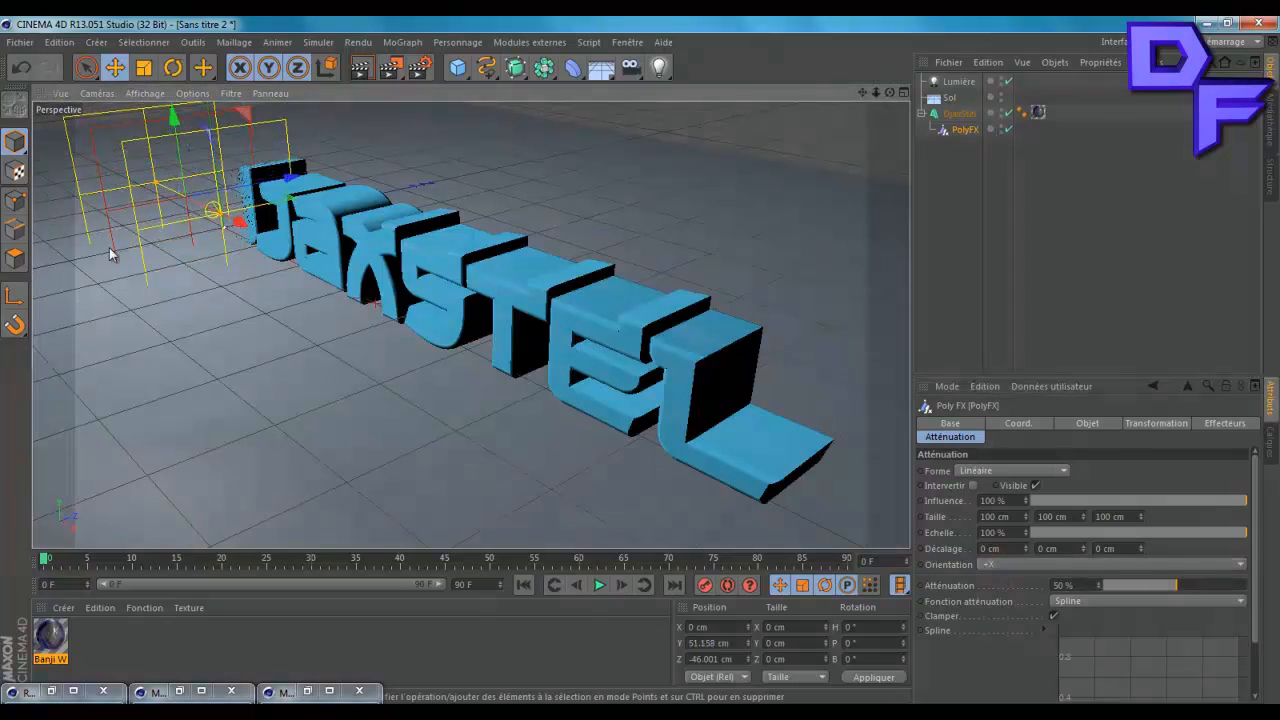
left_click_drag(237, 224, 189, 194)
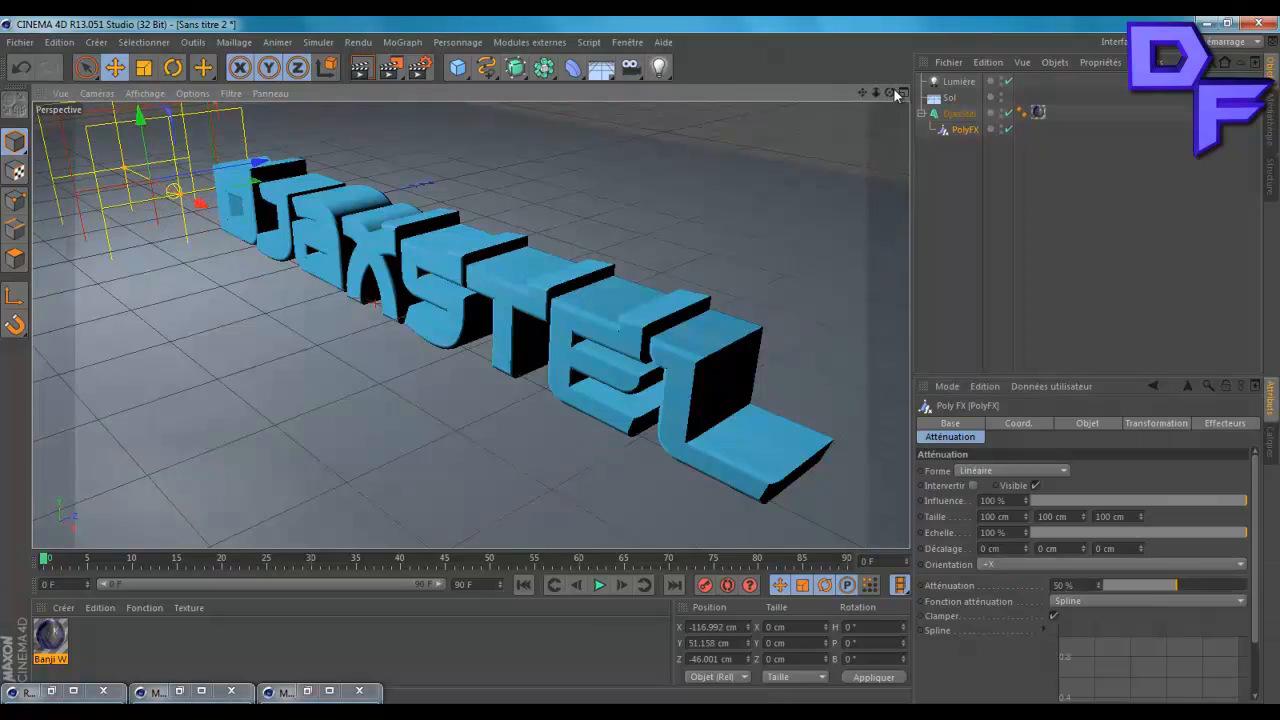
left_click_drag(889, 92, 855, 98)
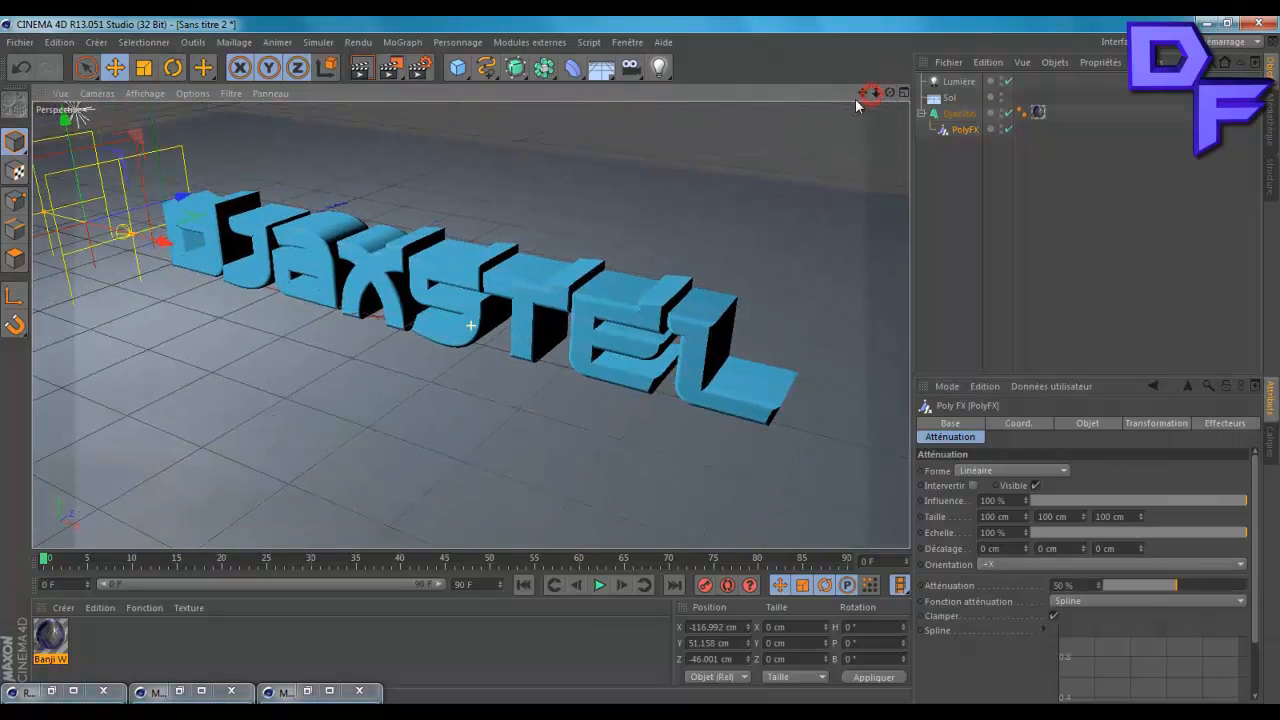
Set the PolyFX falloff orientation to -X, move PolyFX to about 619 cm on X and inspect the dissolving letters.
left_click_drag(198, 199, 548, 352)
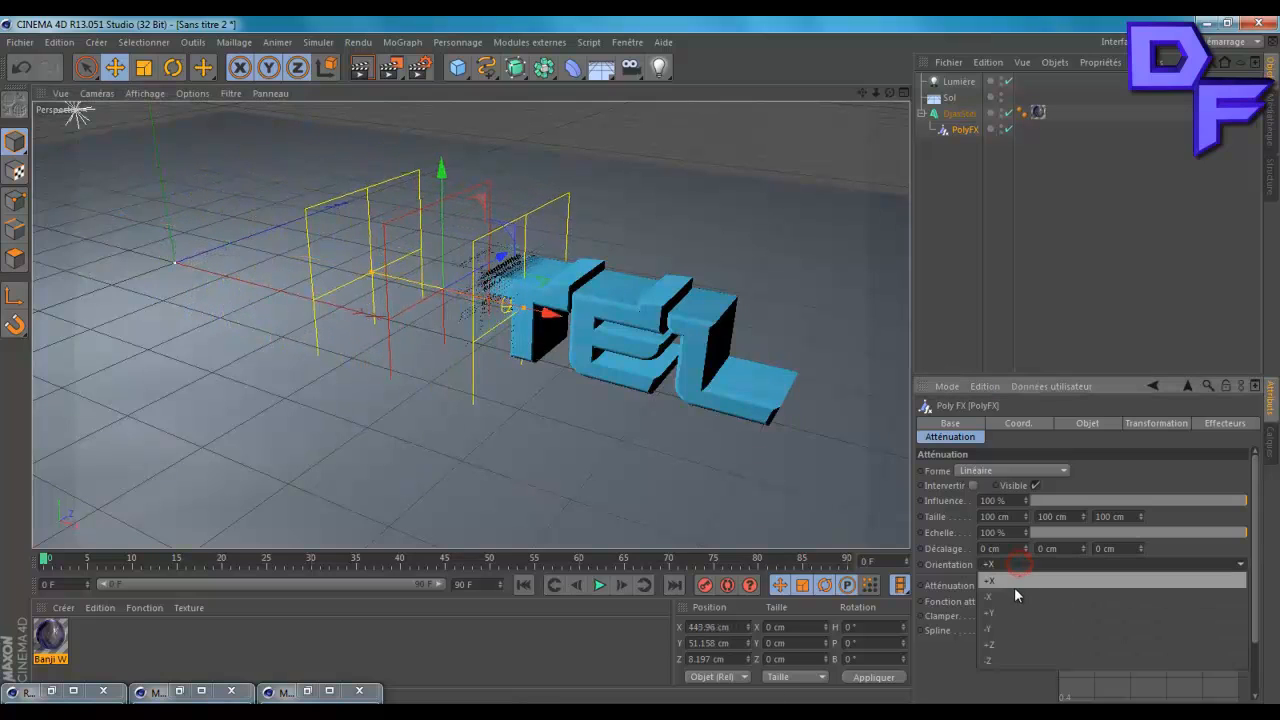
left_click_drag(548, 318, 719, 362)
scroll(508, 297, "up", 5)
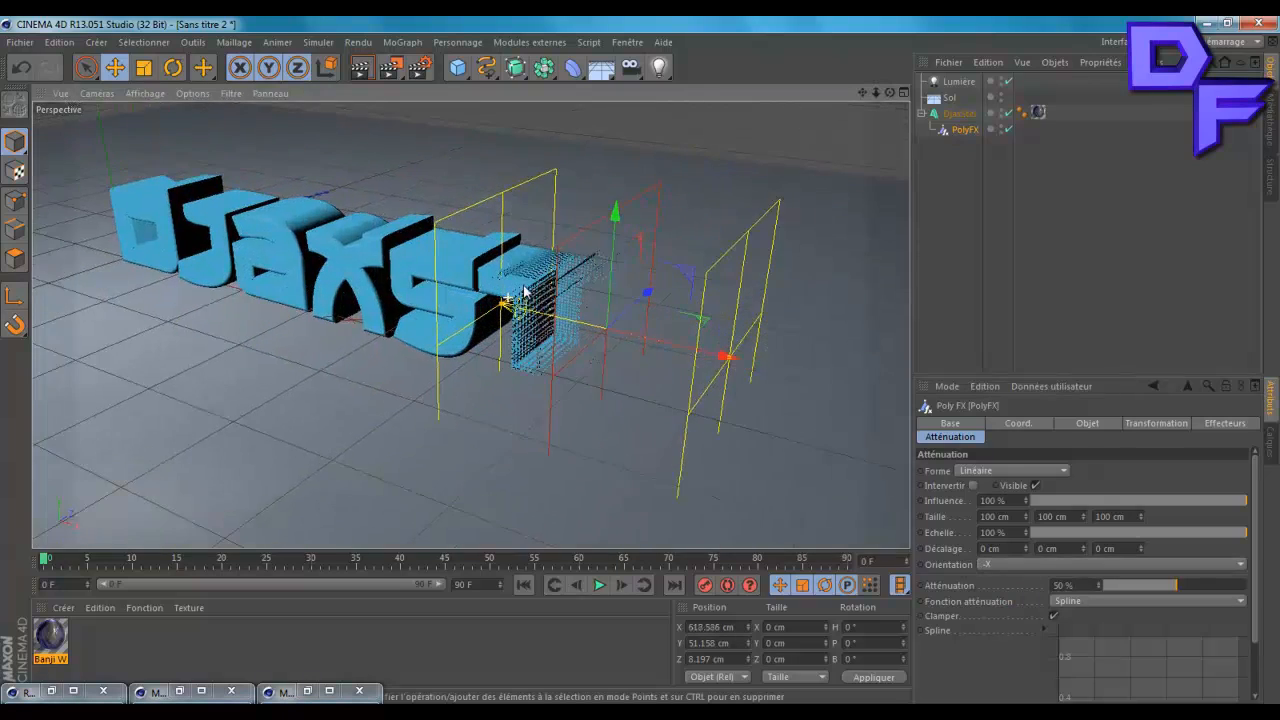
scroll(540, 282, "up", 5)
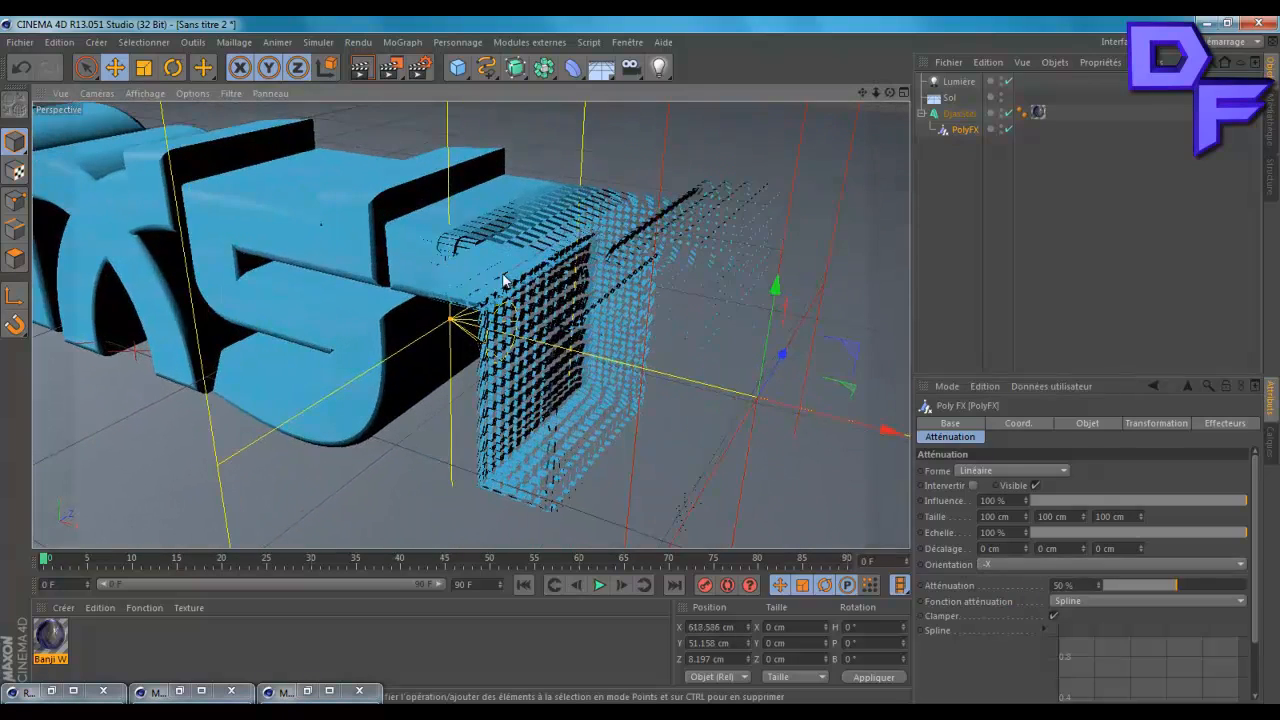
scroll(508, 293, "down", 10)
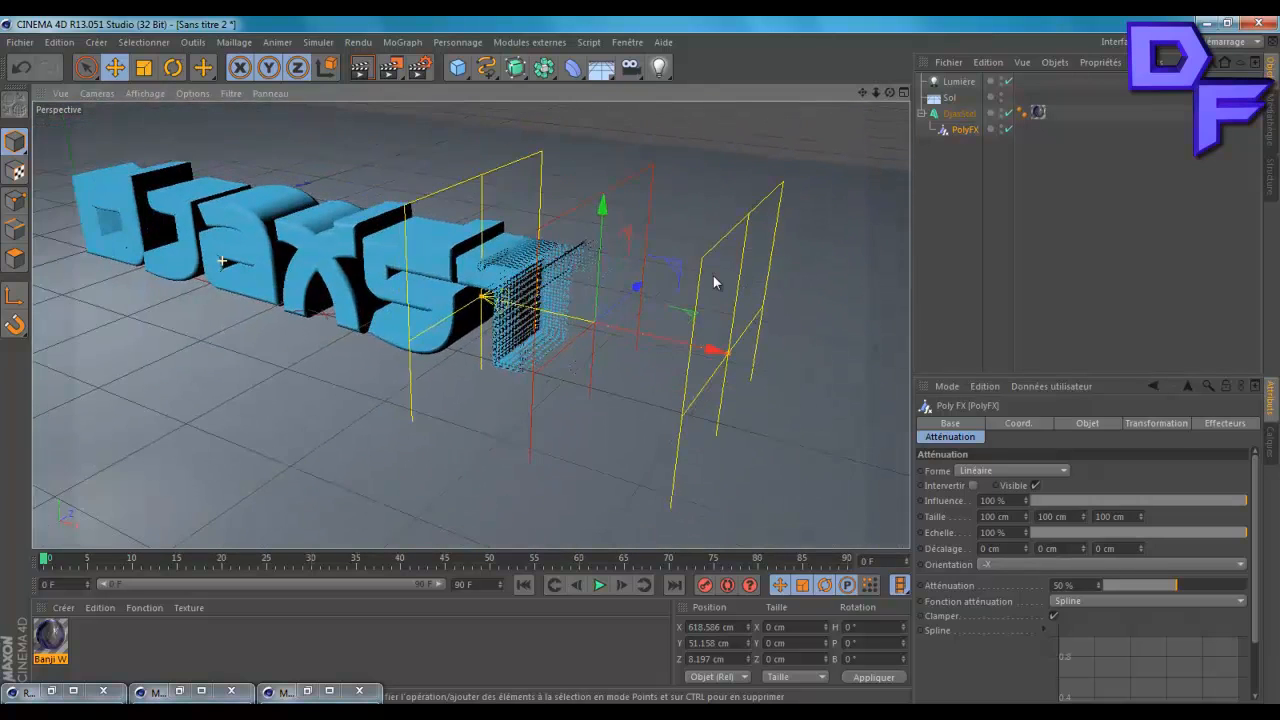
scroll(713, 283, "down", 2)
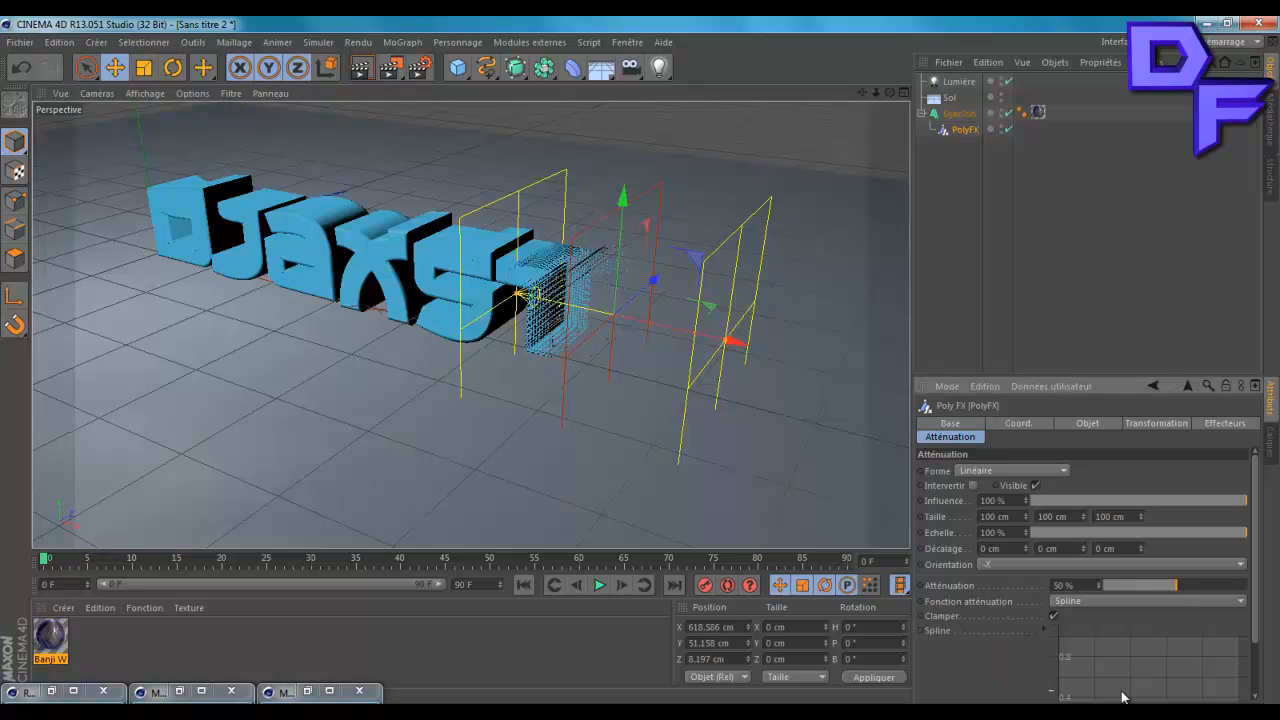
Apply the Carré spline preset to the PolyFX falloff curve.
right_click(1160, 661)
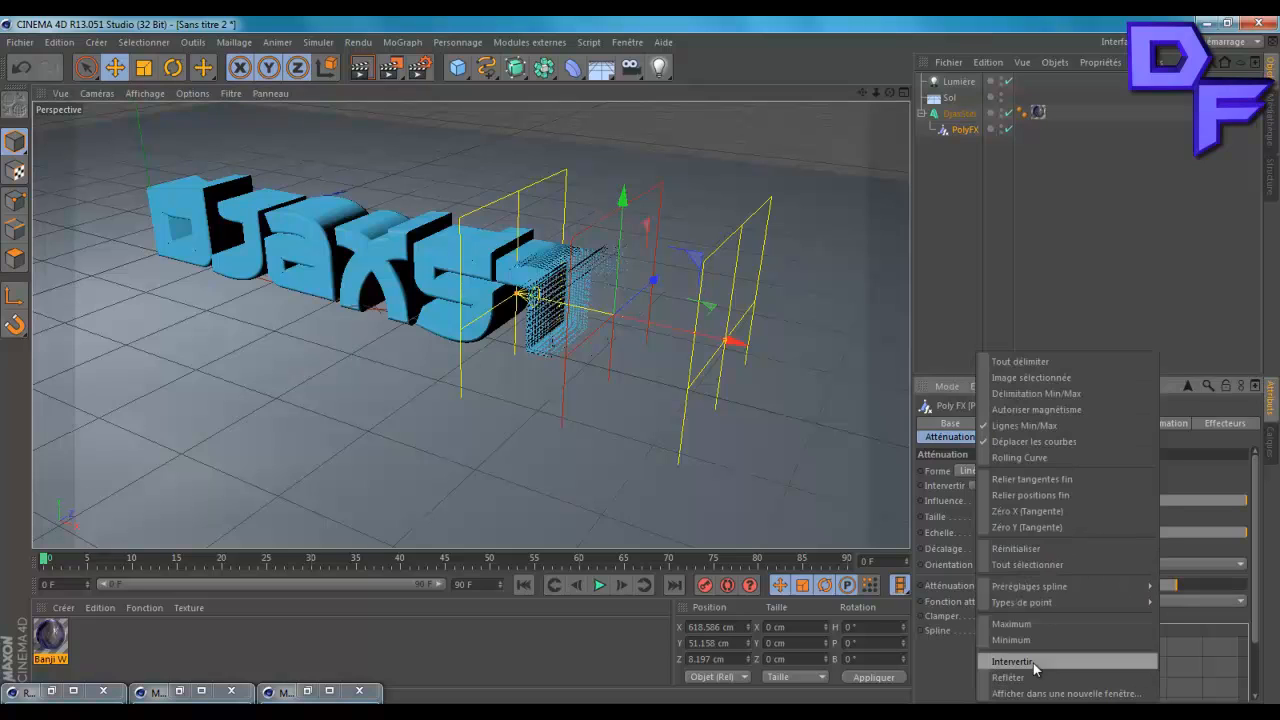
mouse_move(1027, 584)
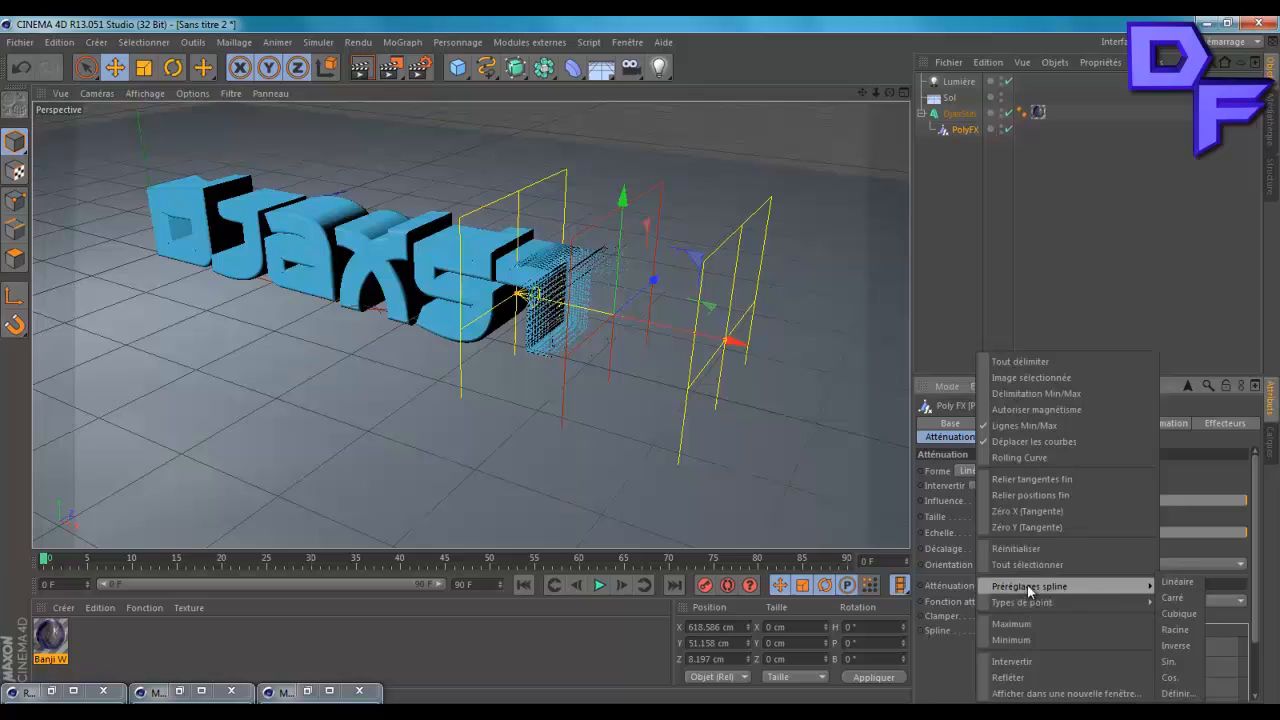
left_click(1172, 598)
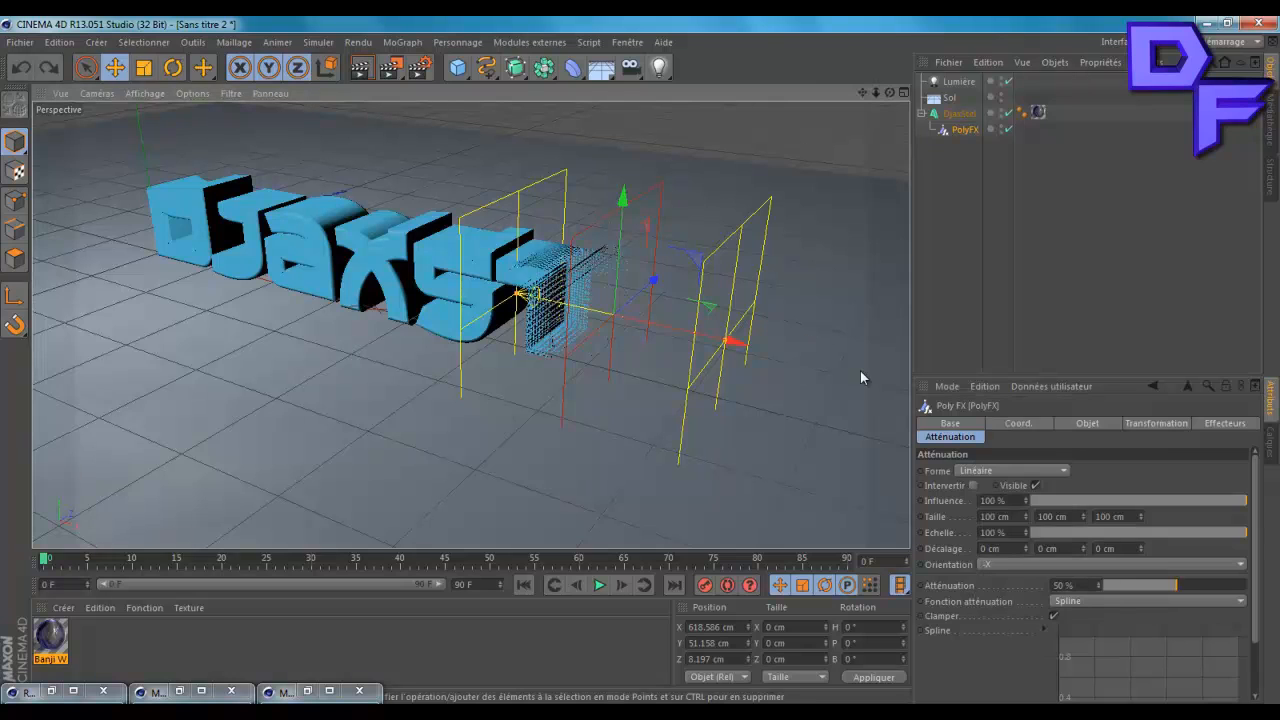
right_click(1119, 676)
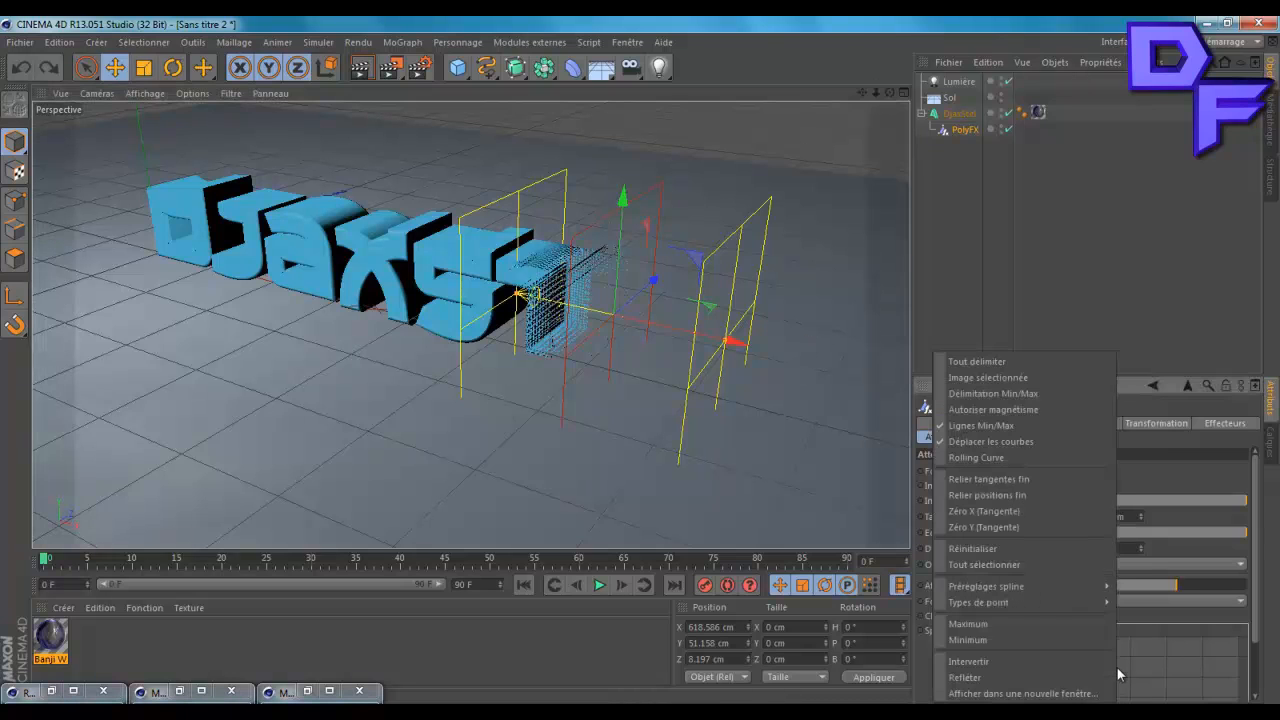
mouse_move(1044, 585)
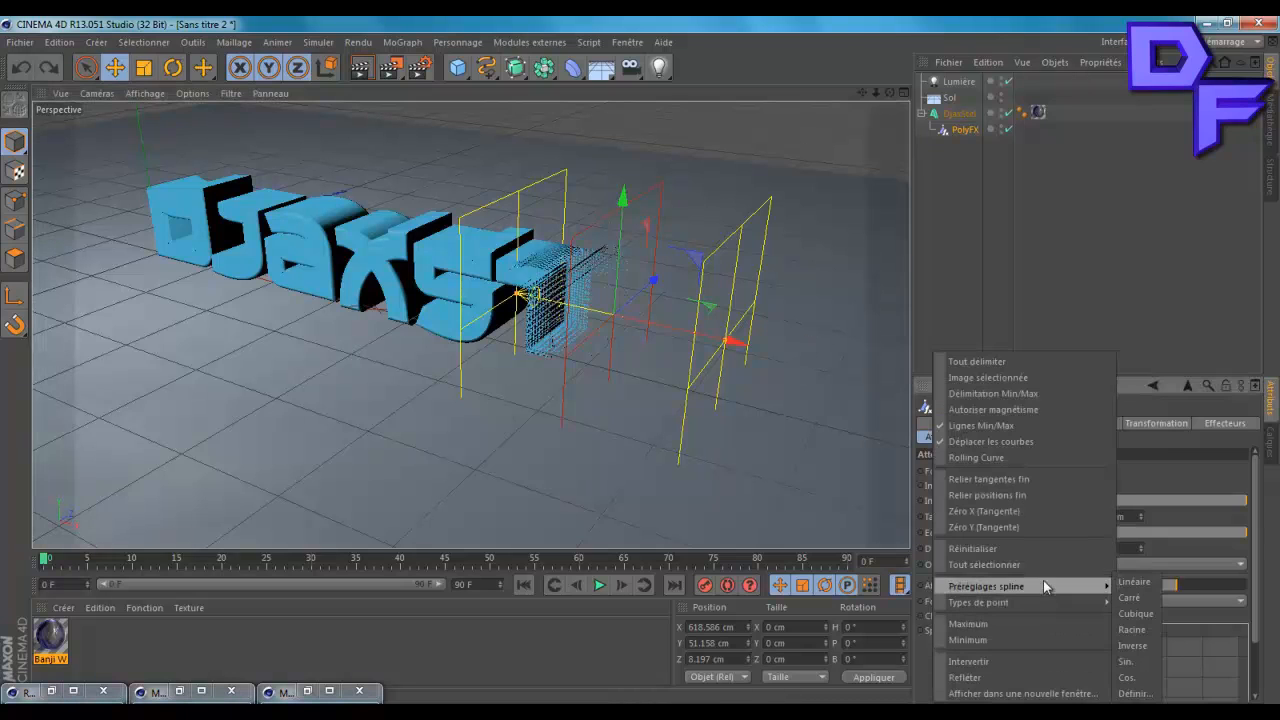
left_click(1125, 598)
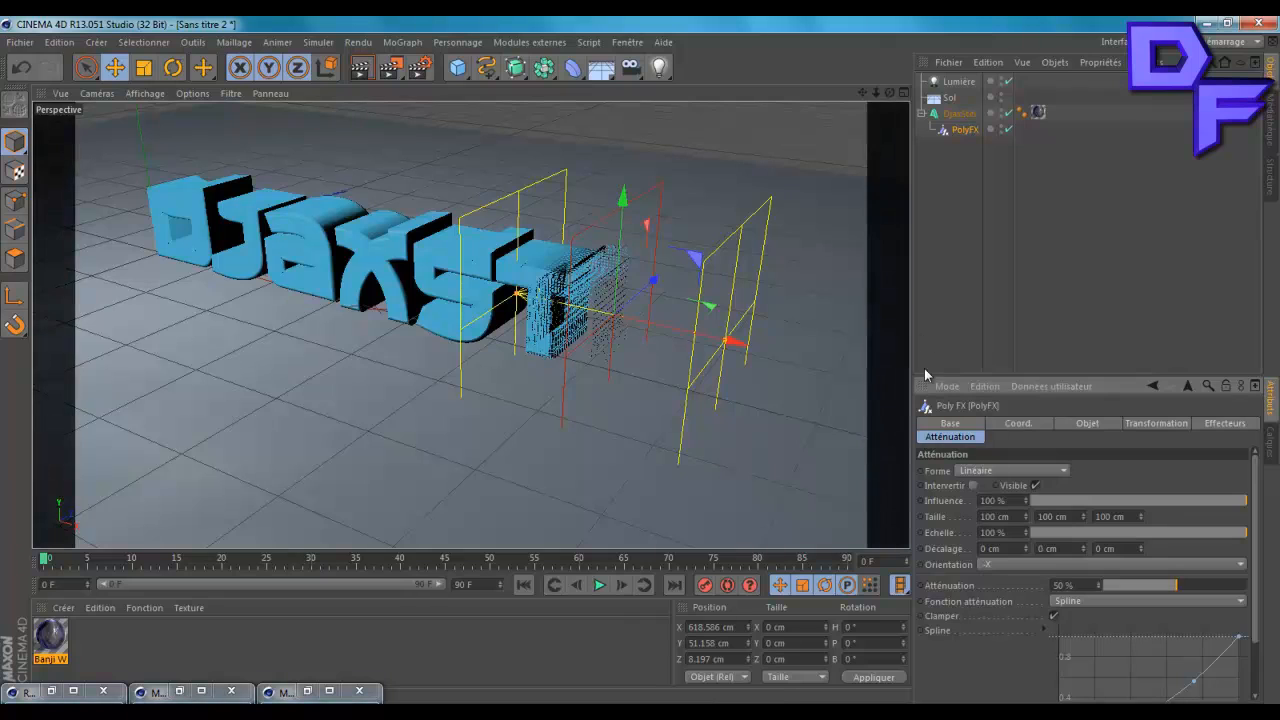
Move PolyFX beyond the last letter, to about 843 cm on X.
left_click_drag(745, 345, 850, 400)
mouse_move(642, 360)
left_mouse_down()
mouse_move(390, 326)
mouse_move(227, 285)
mouse_move(205, 224)
mouse_move(337, 270)
mouse_move(894, 323)
mouse_move(644, 360)
left_mouse_up()
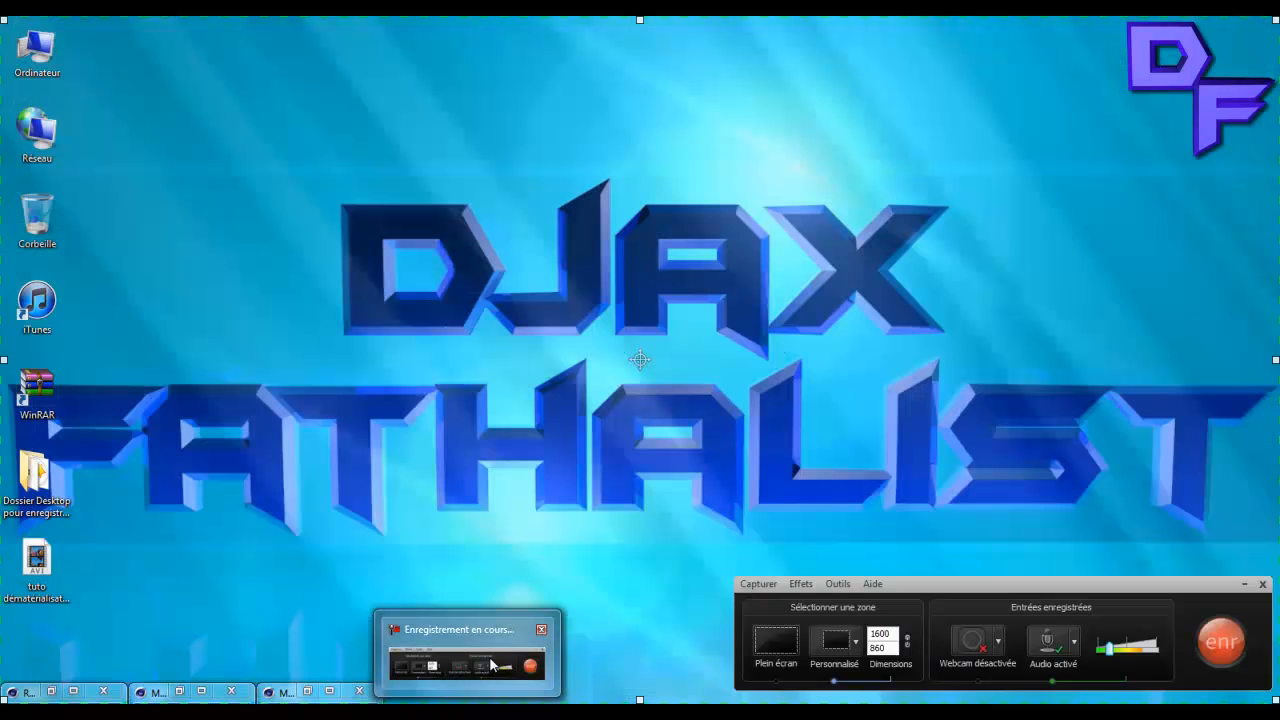
left_click(492, 665)
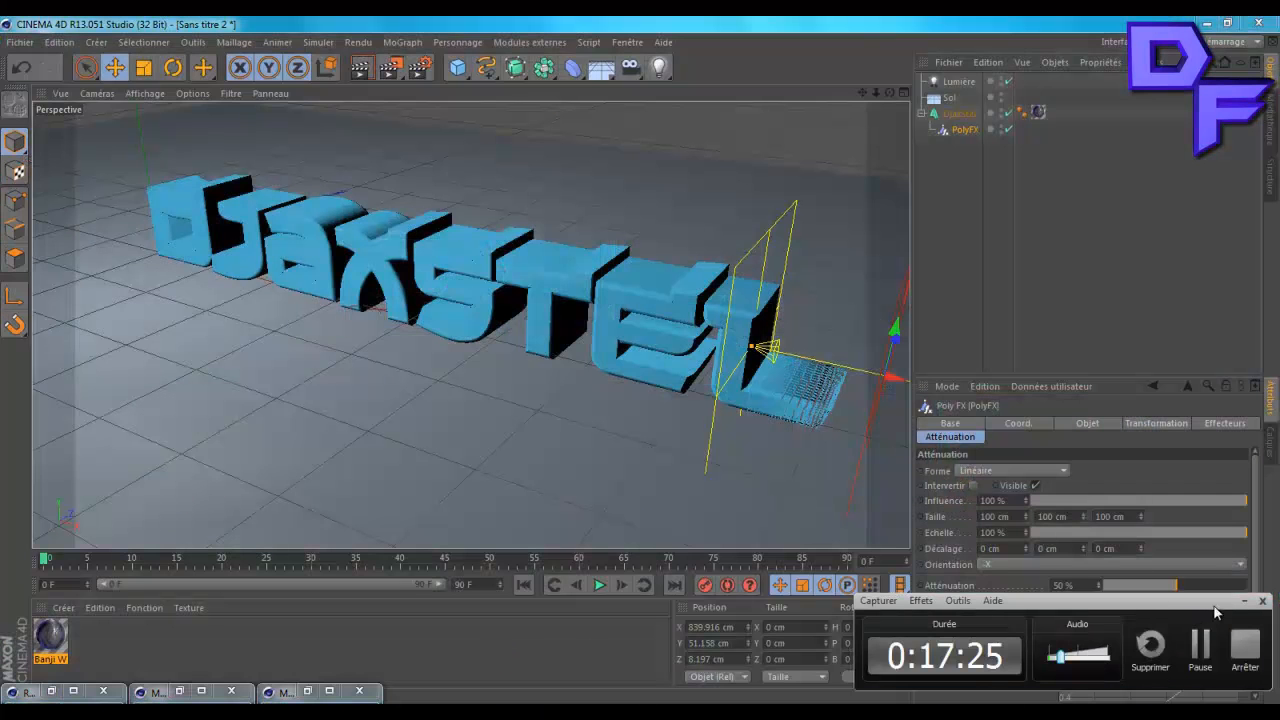
left_click(1245, 601)
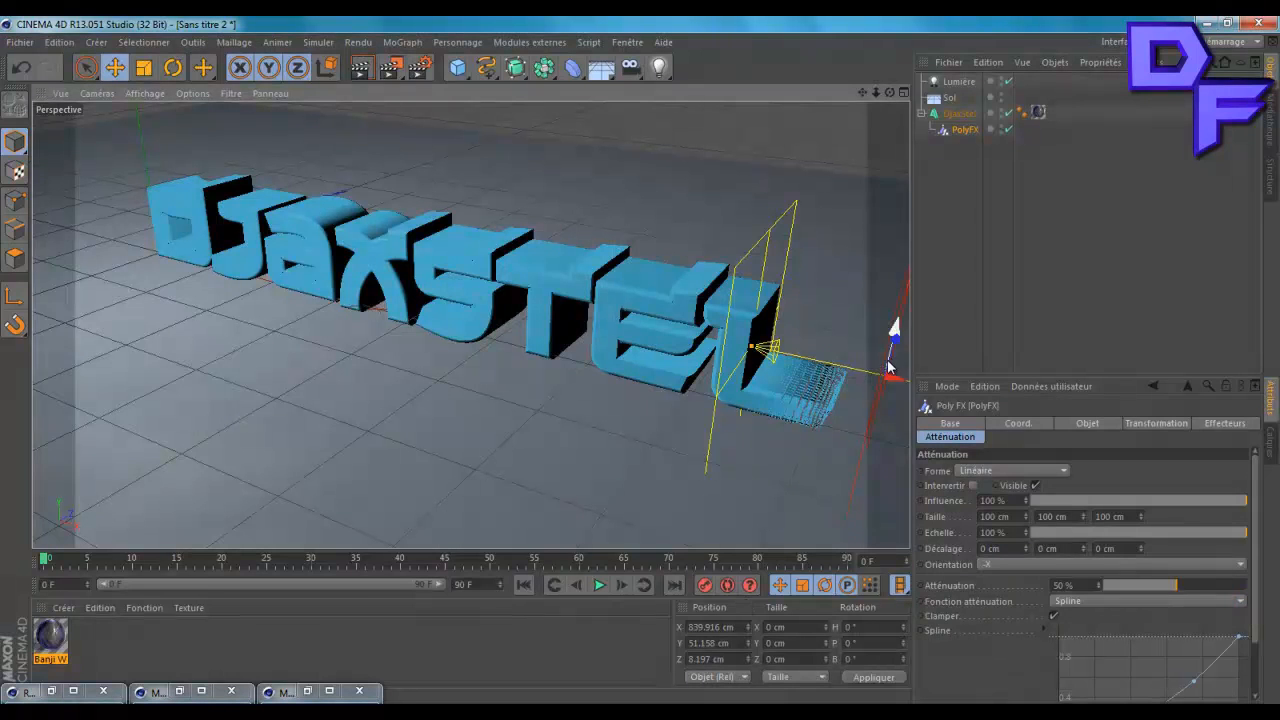
left_click_drag(888, 375, 876, 340)
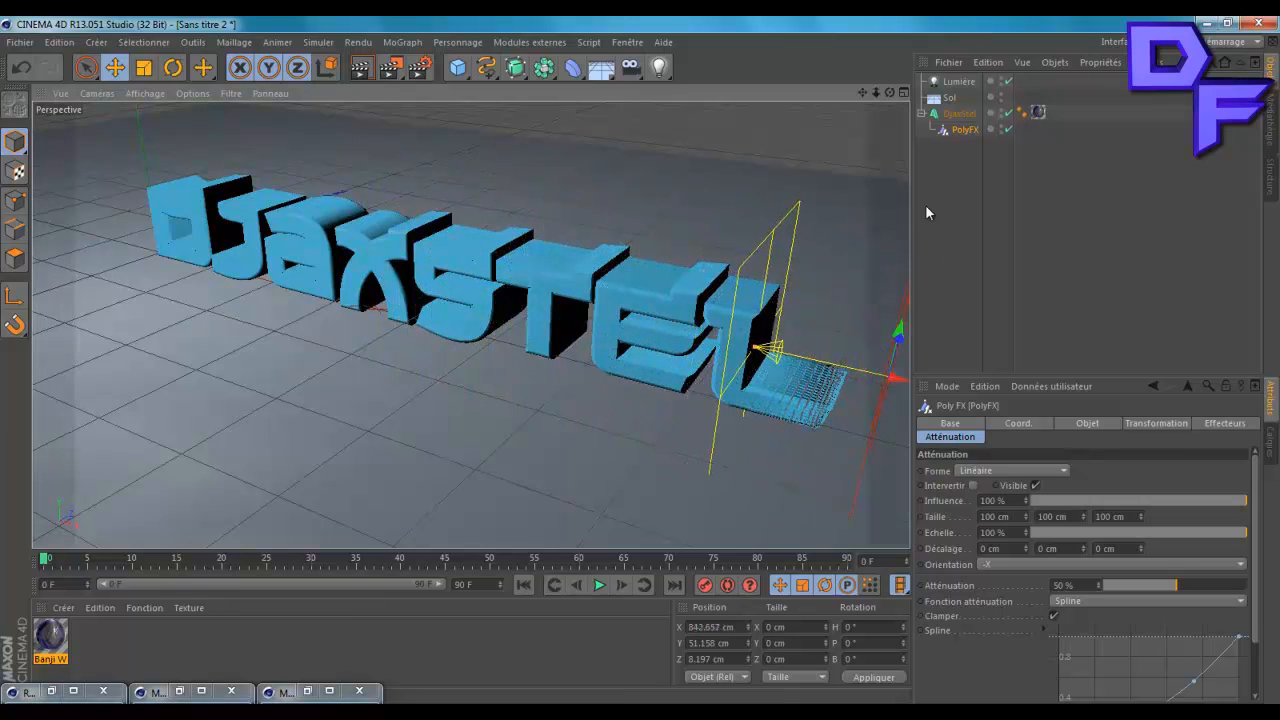
Duplicate the DjaxStel text object together with its PolyFX and rename the copy Forever.
left_click(921, 113)
left_click(973, 114)
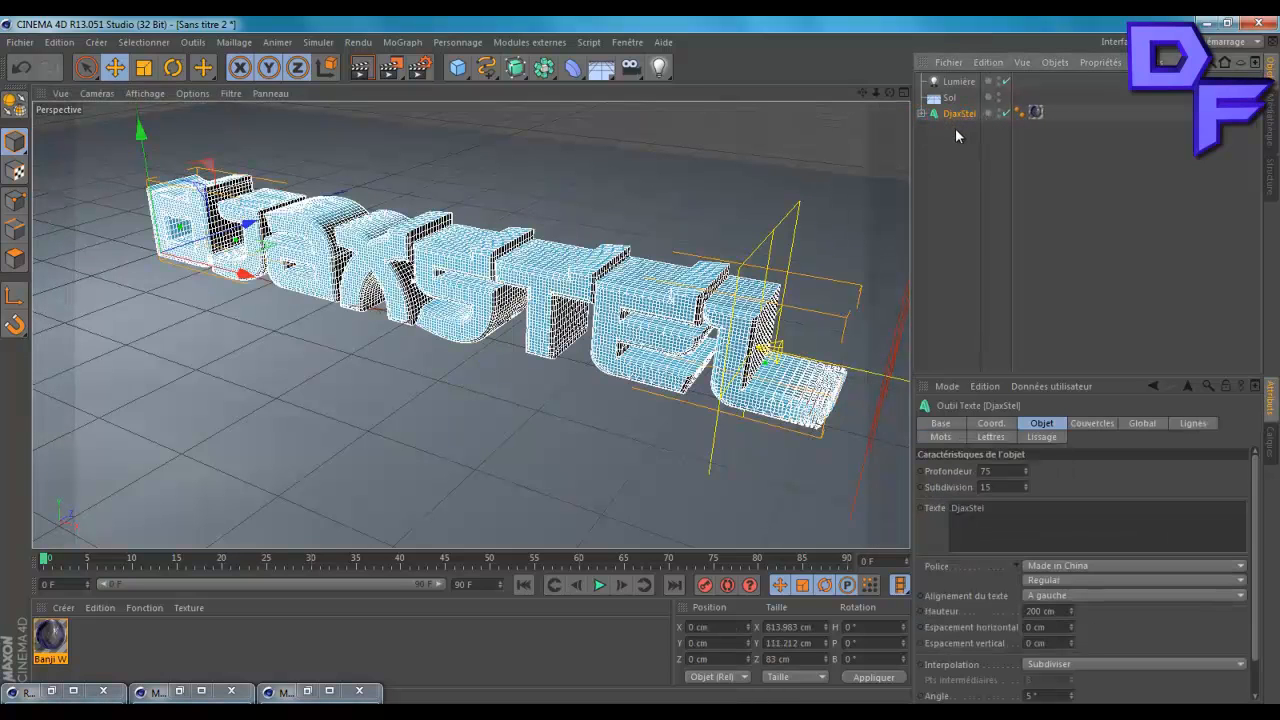
key("ctrl+c")
key("ctrl+v")
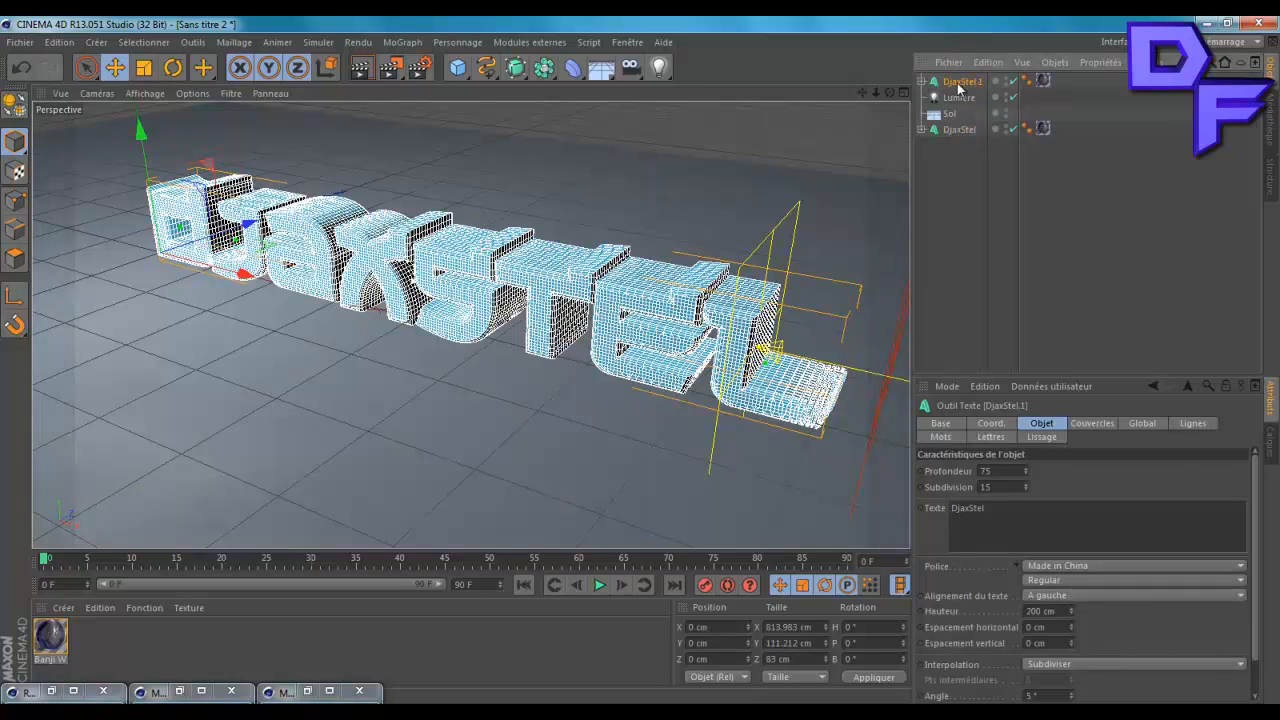
left_click(921, 81)
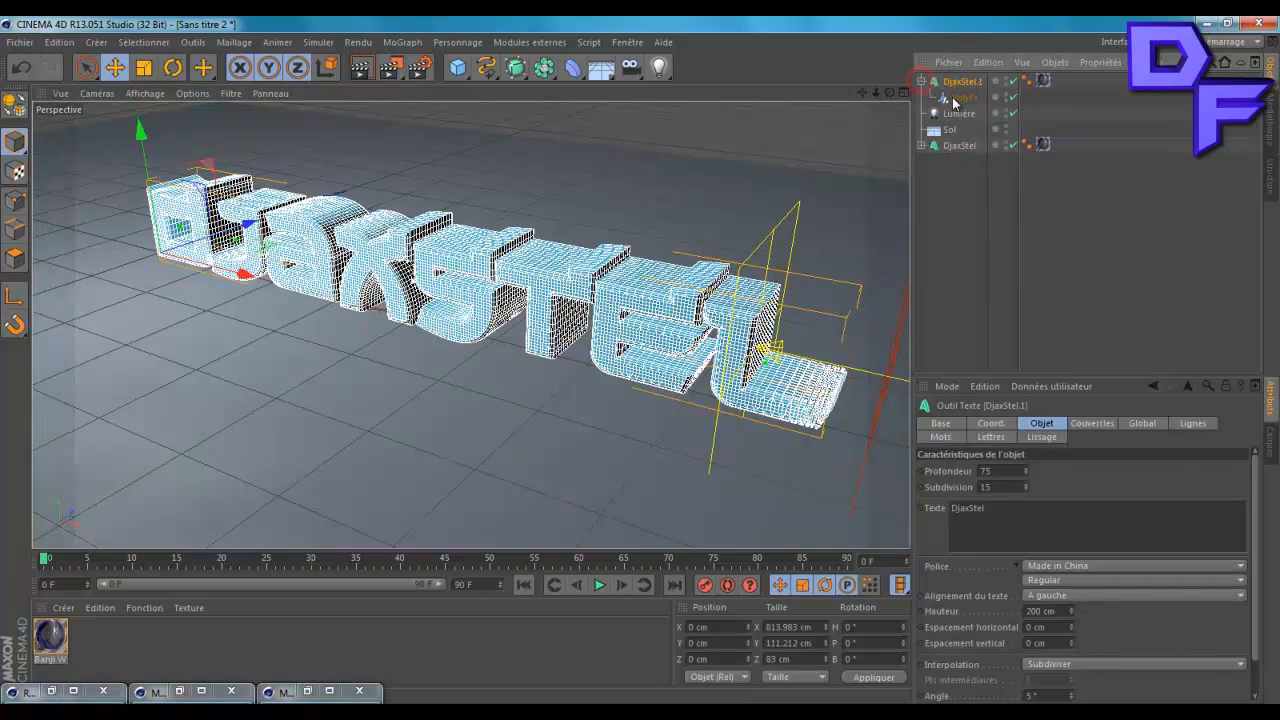
left_click(922, 146)
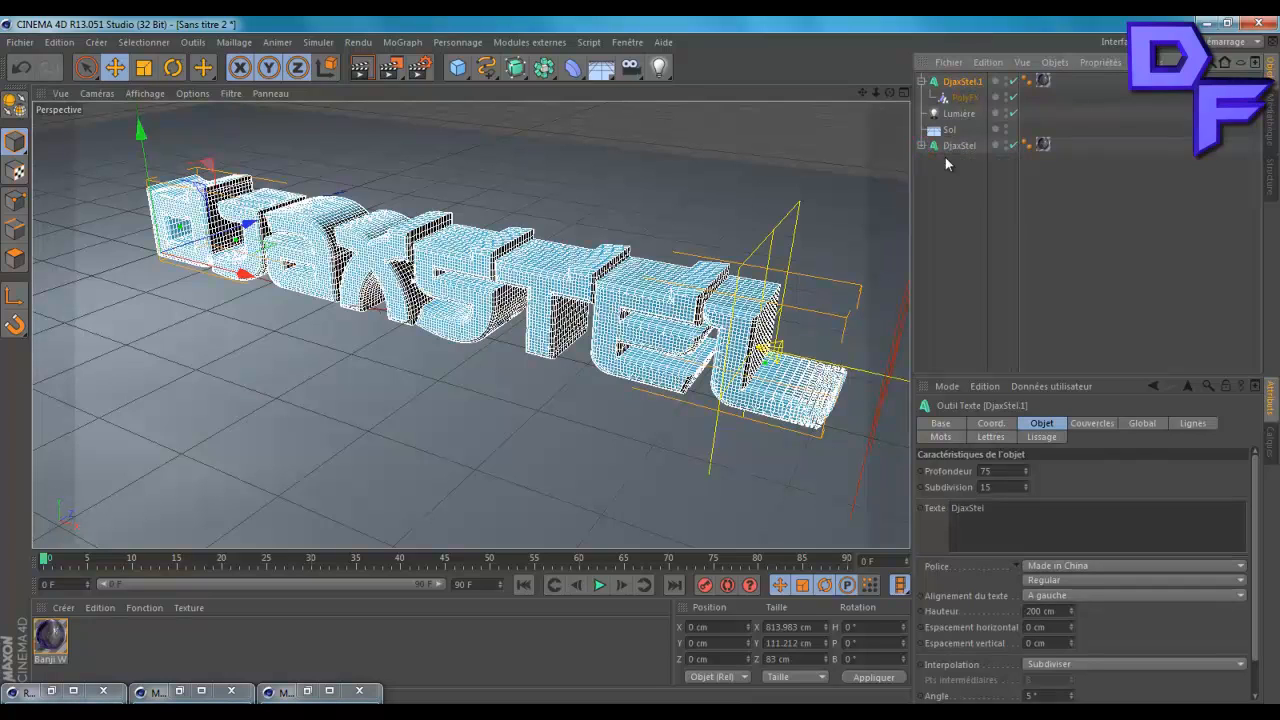
double_click(962, 82)
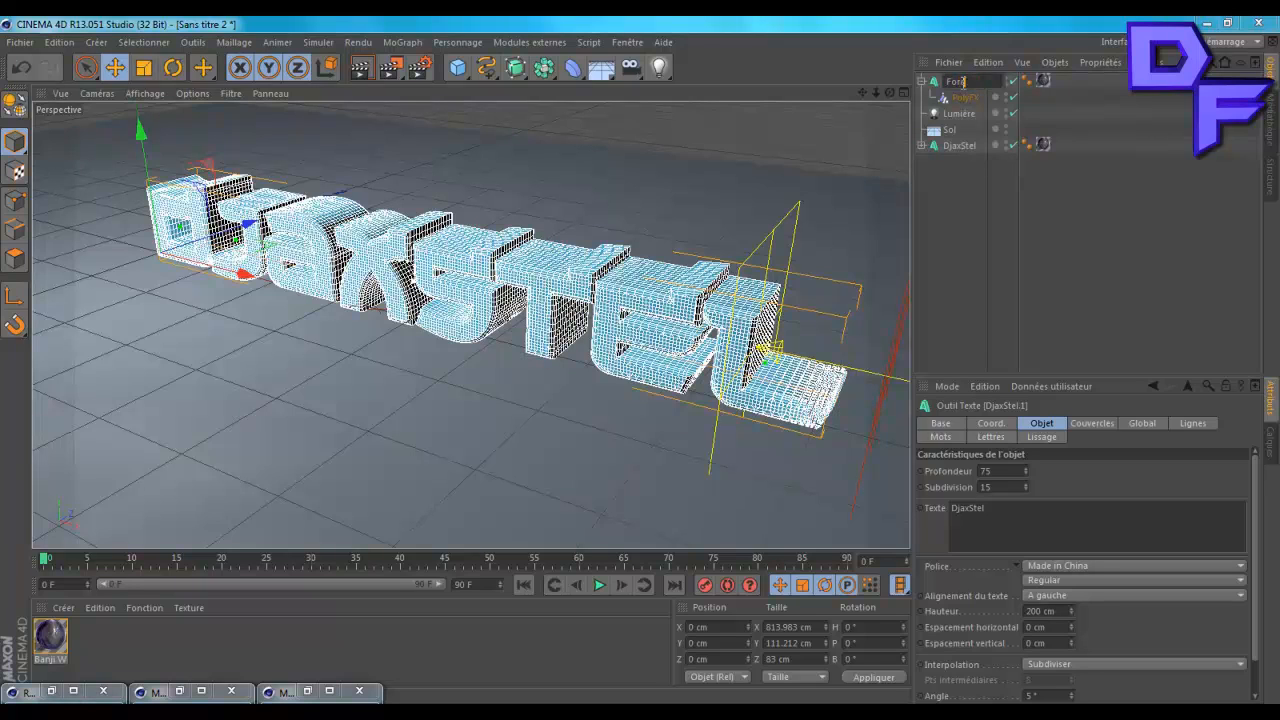
key("Return")
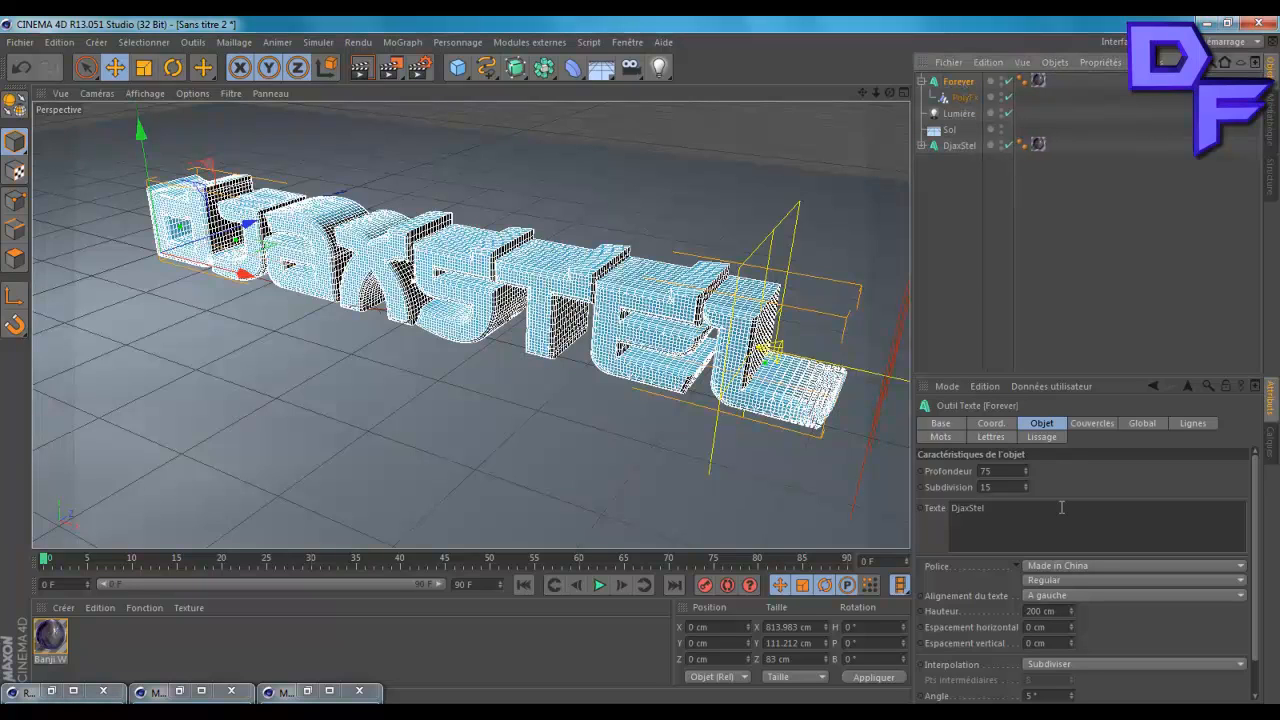
Replace the duplicated text object's wording with Forever.
double_click(985, 510)
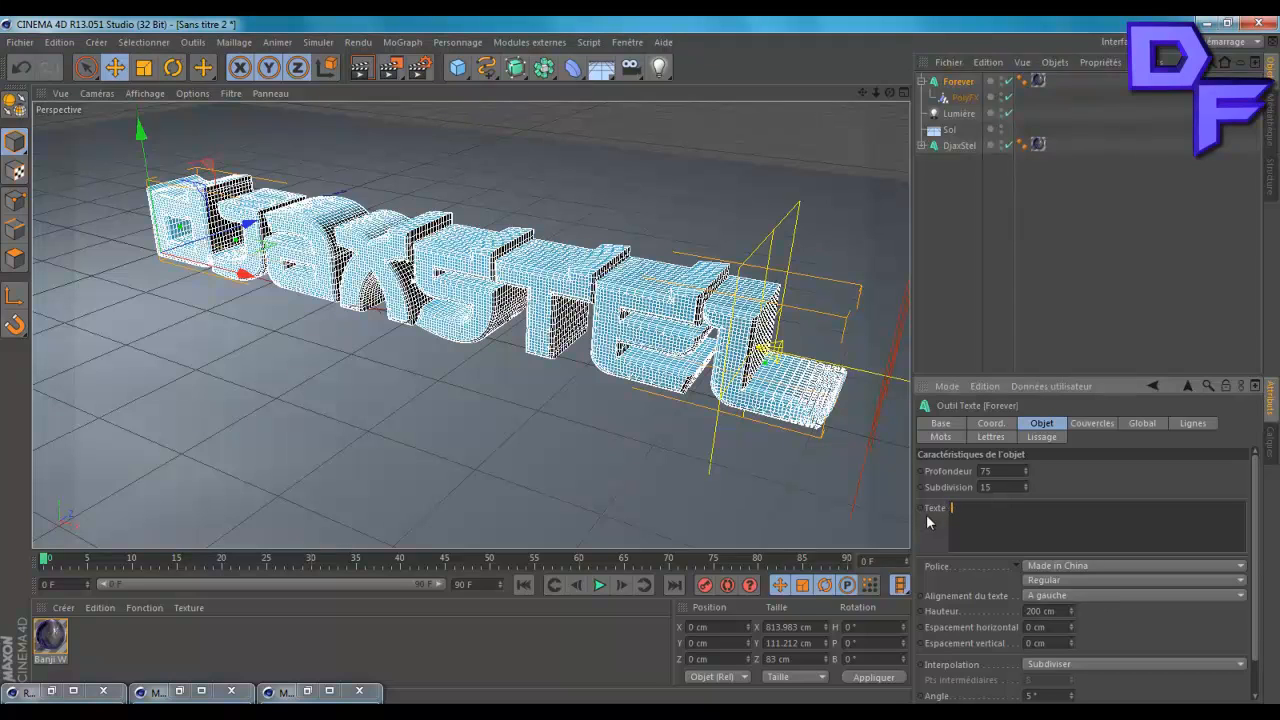
type("ver")
key("Home")
key("Delete")
type("F")
left_click(1073, 468)
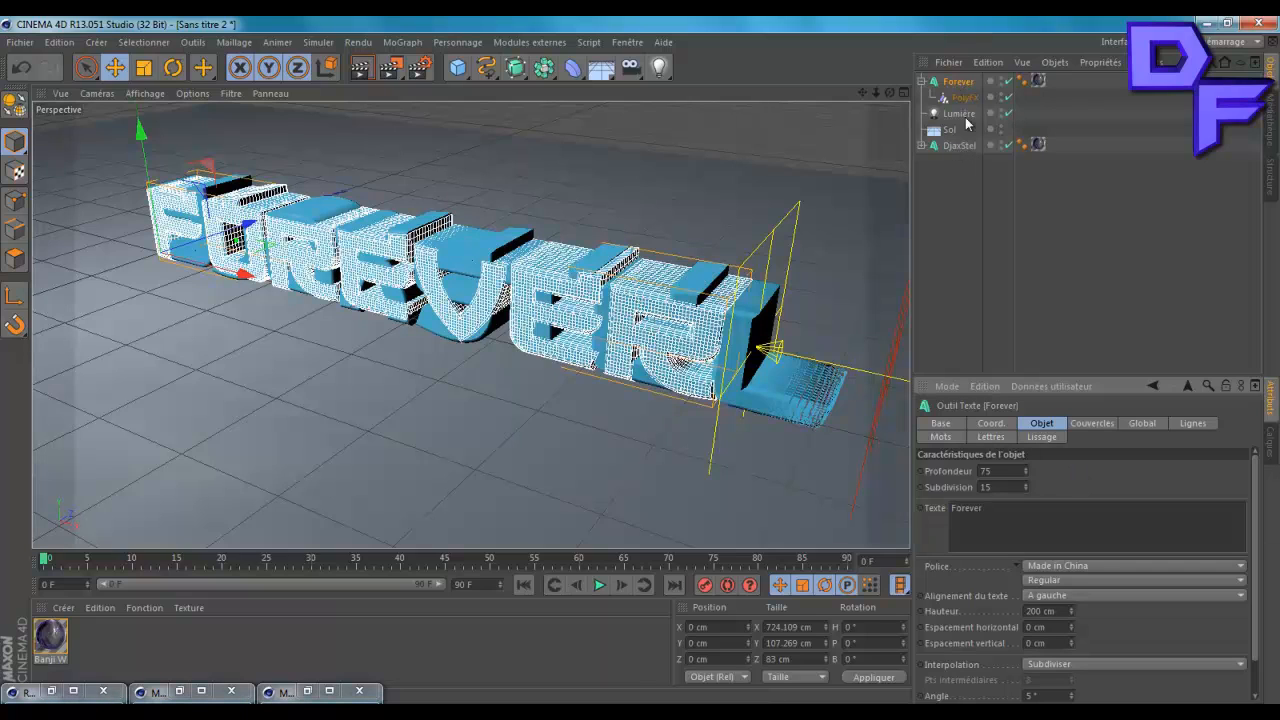
Place DjaxStel above Forever in the object hierarchy and set its PolyFX falloff orientation to +X.
left_click(922, 146)
left_click(966, 162)
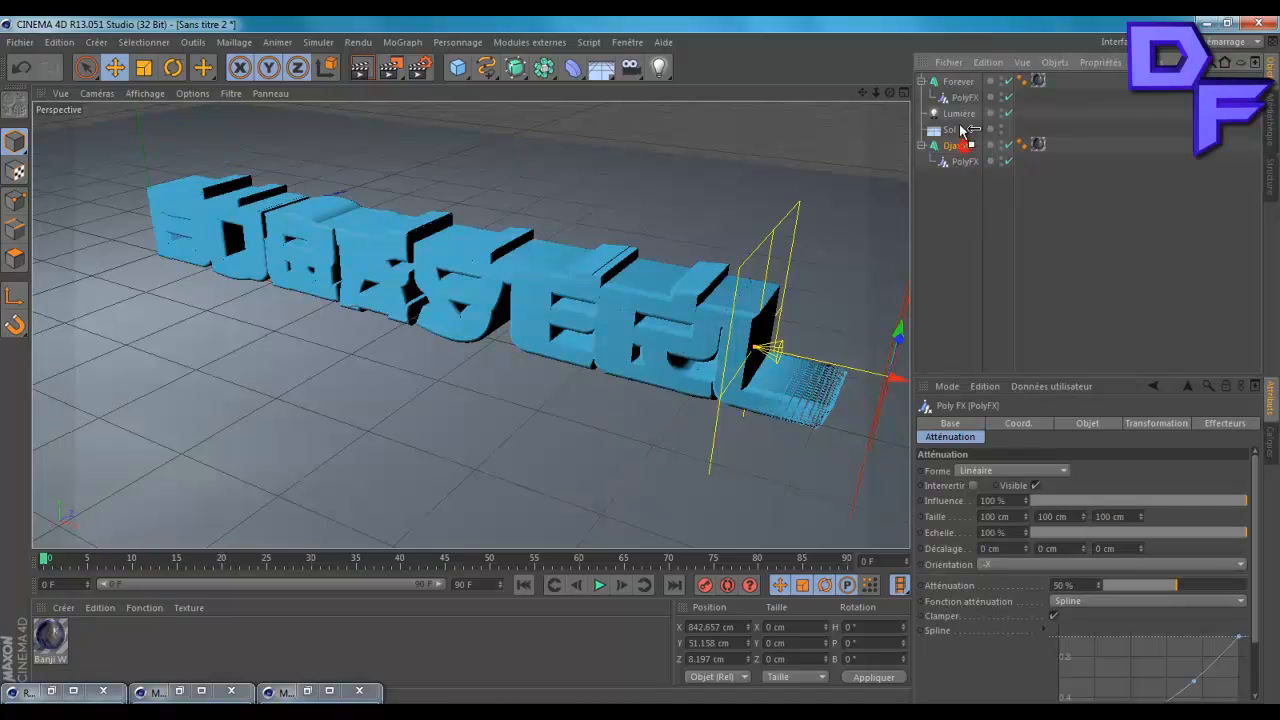
left_click_drag(960, 80, 961, 81)
left_click(965, 99)
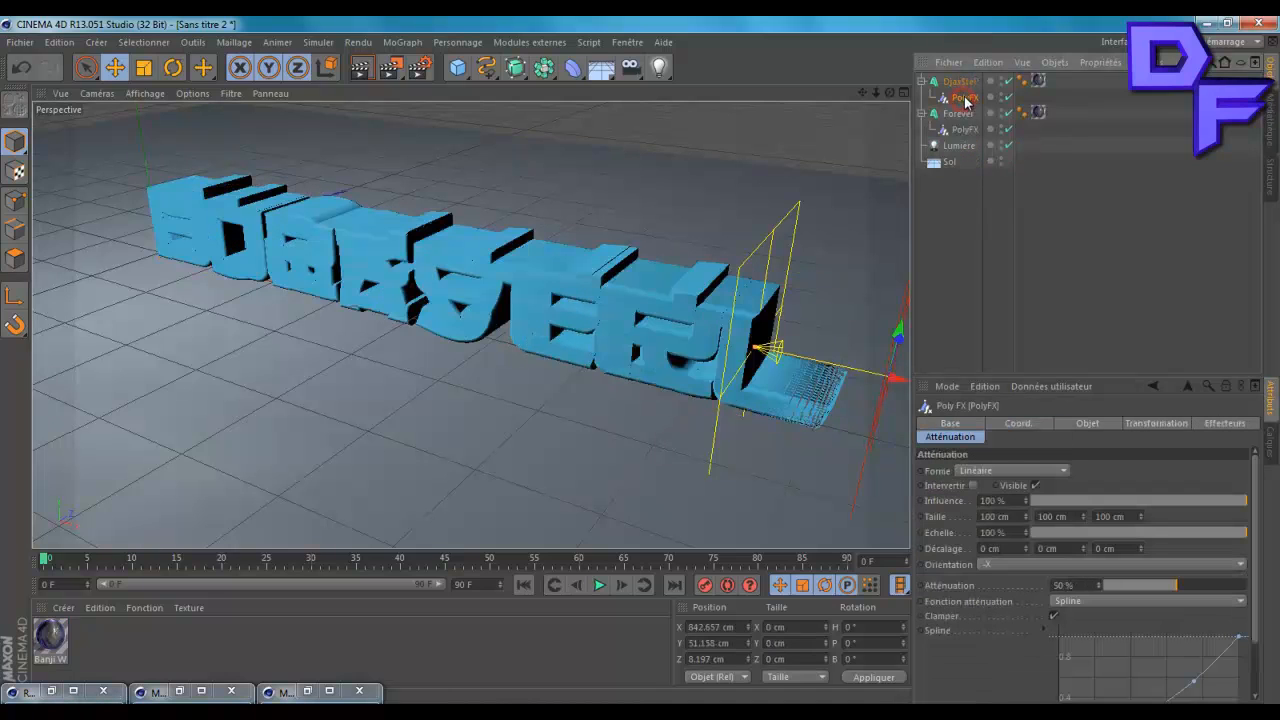
left_click(994, 564)
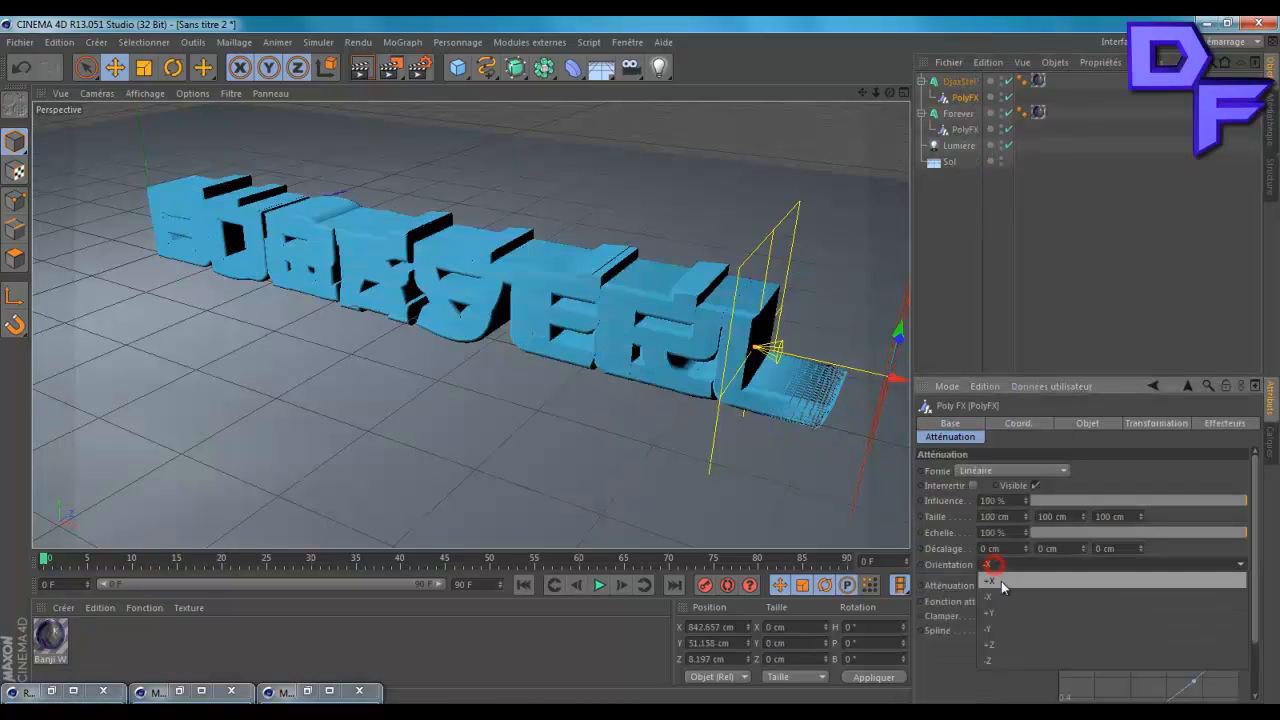
left_click(1001, 580)
Move both PolyFX objects together to about -87 cm on X, before the first letter, and record a keyframe at frame 0.
left_click(964, 130)
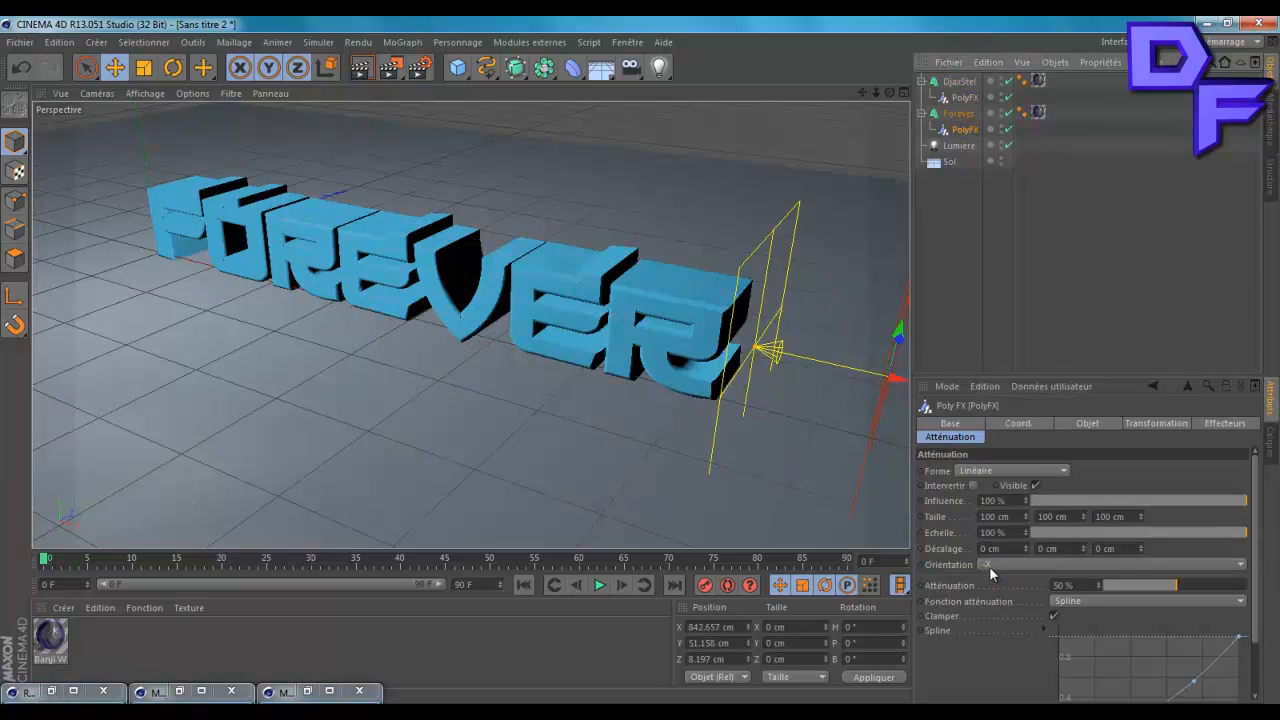
left_click(959, 84)
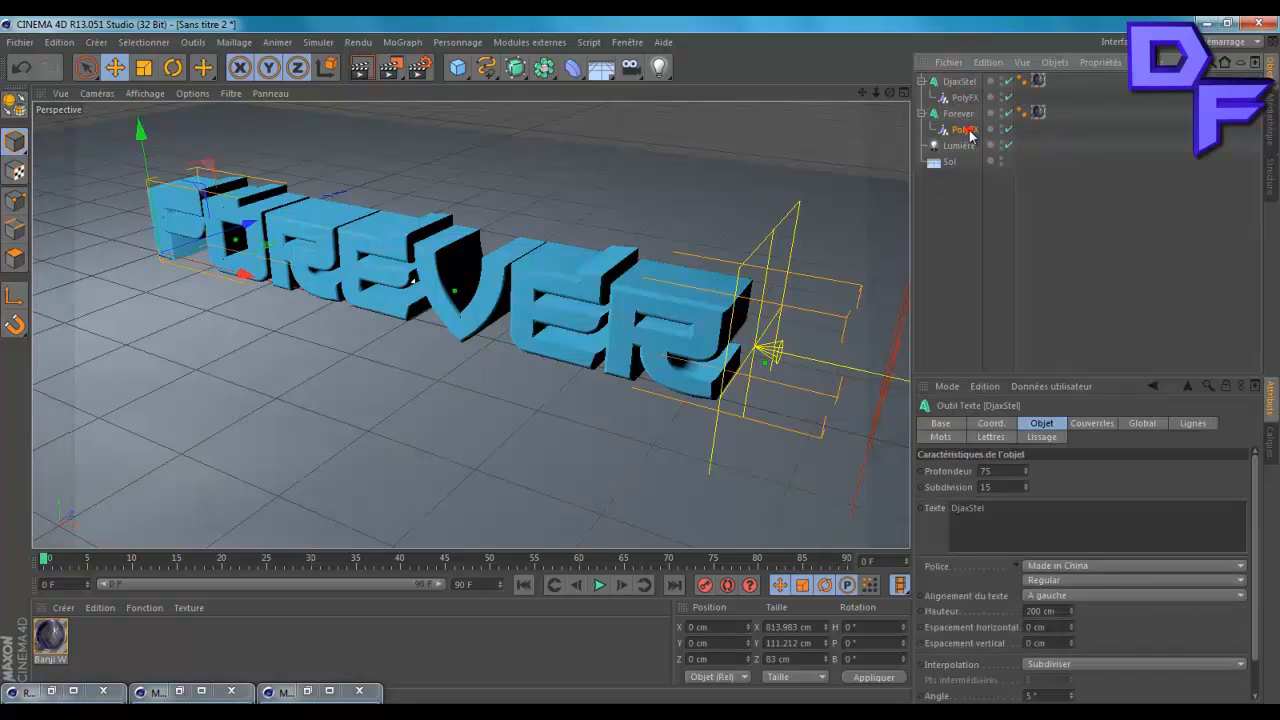
left_click(965, 130)
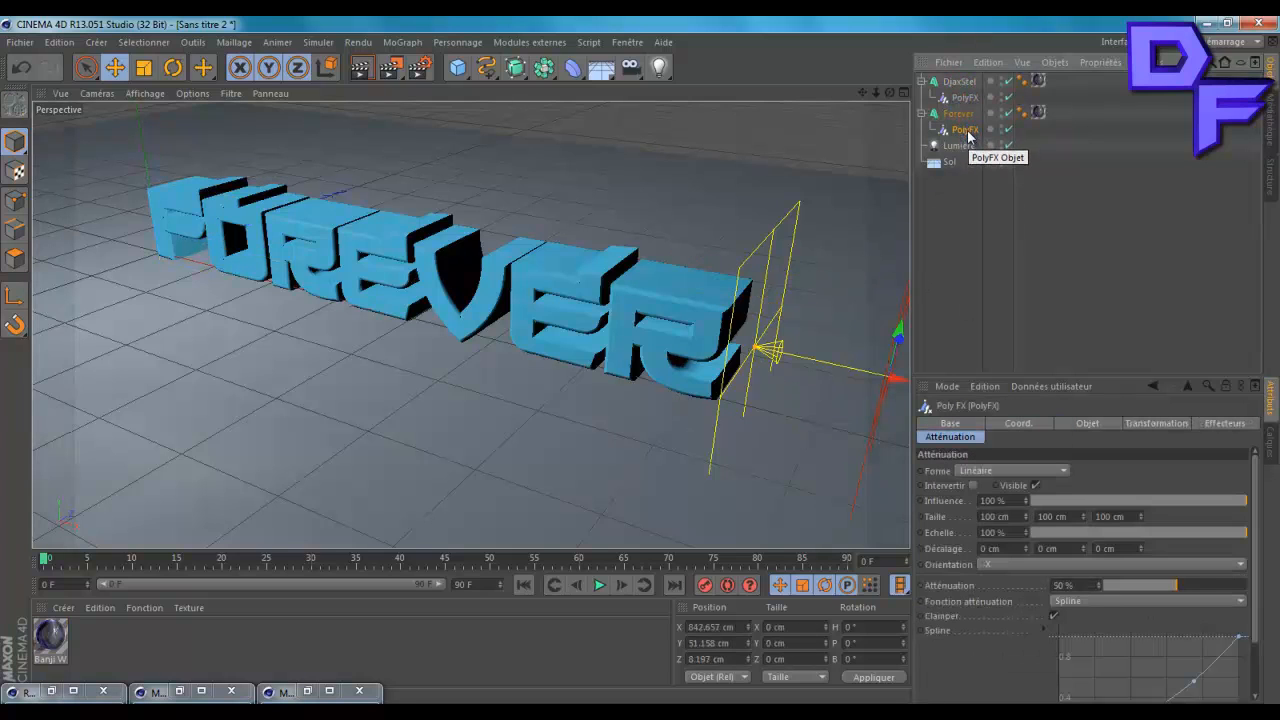
left_click(966, 98, "ctrl")
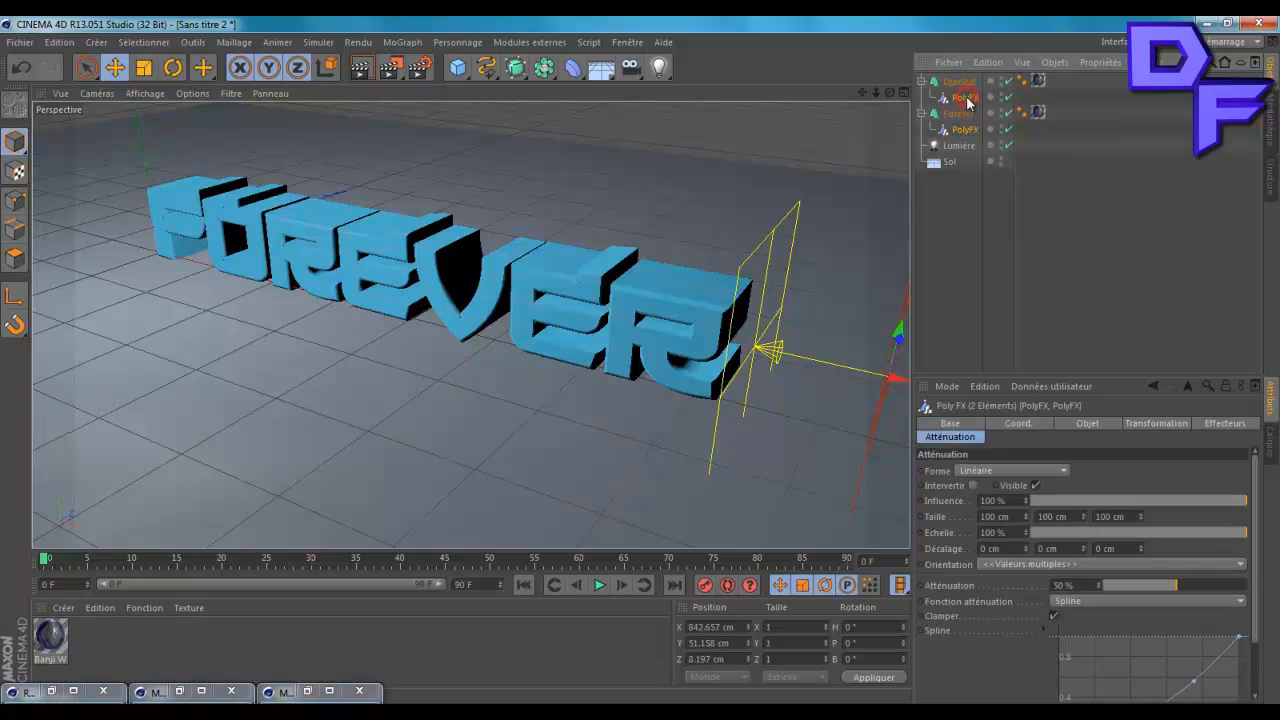
left_click_drag(897, 379, 120, 206)
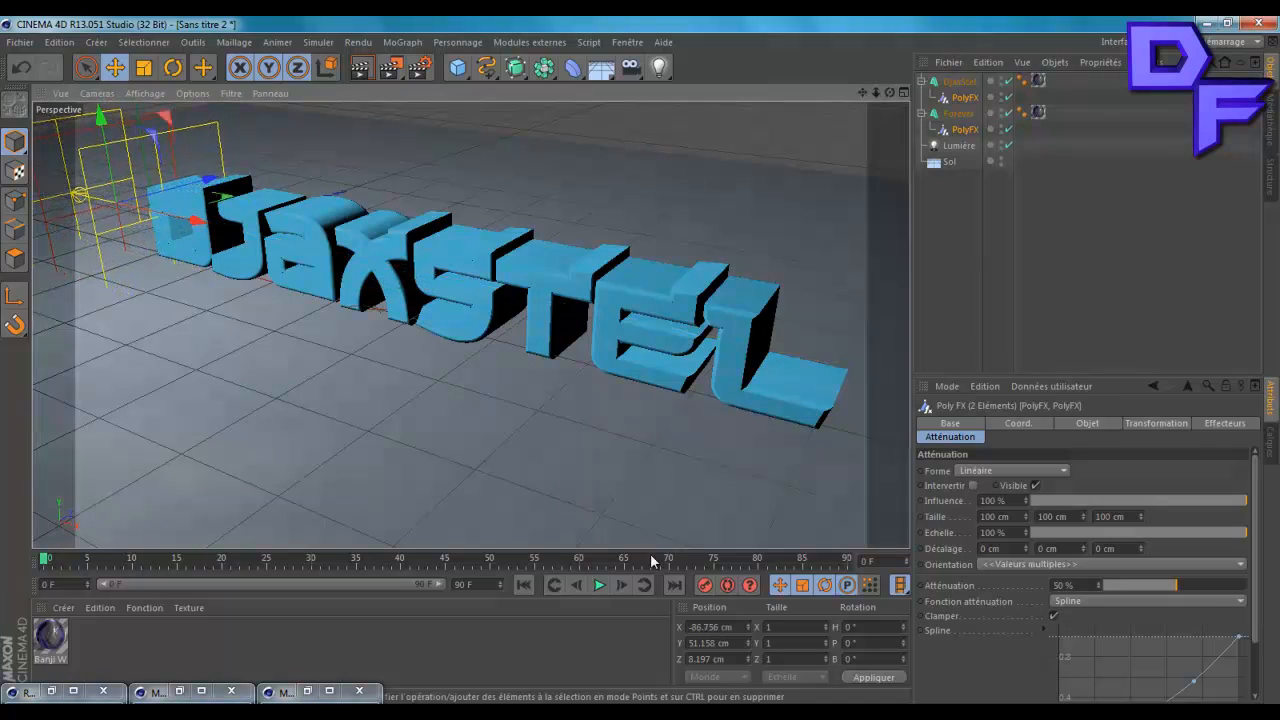
left_click(704, 587)
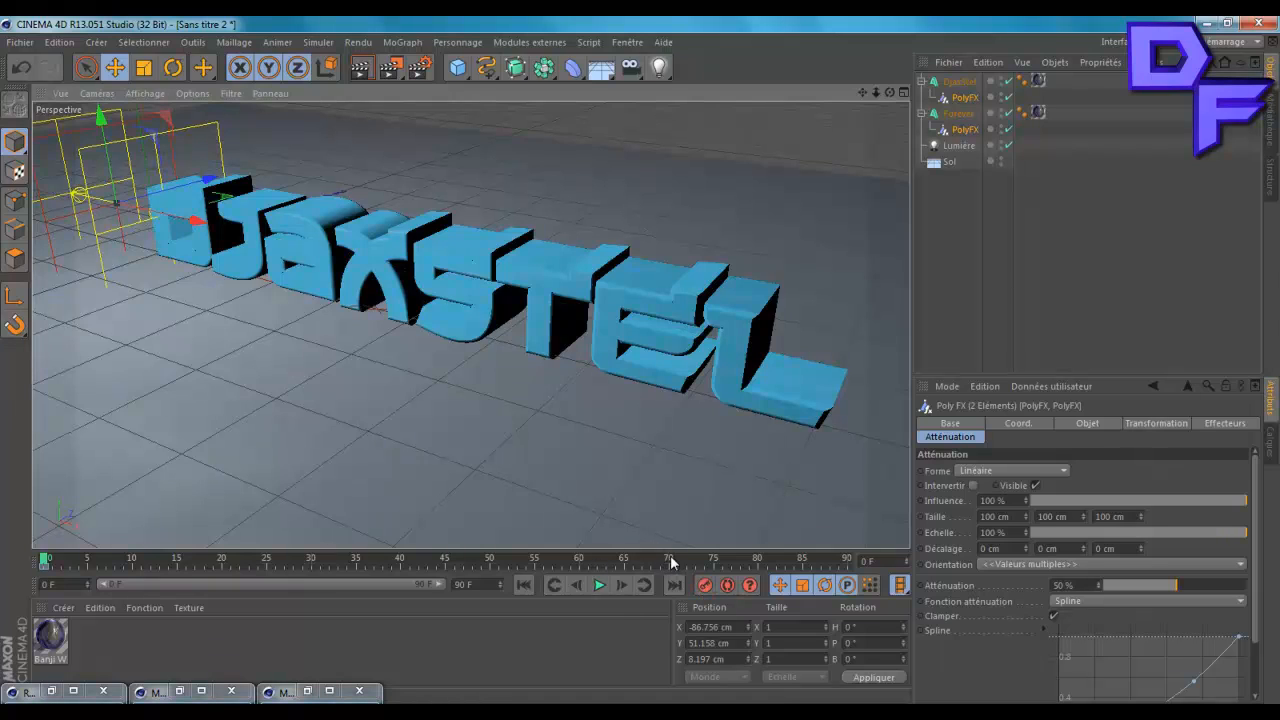
Lengthen the animation to 125 frames and extend the timeline's visible range to frame 125.
left_click(501, 589)
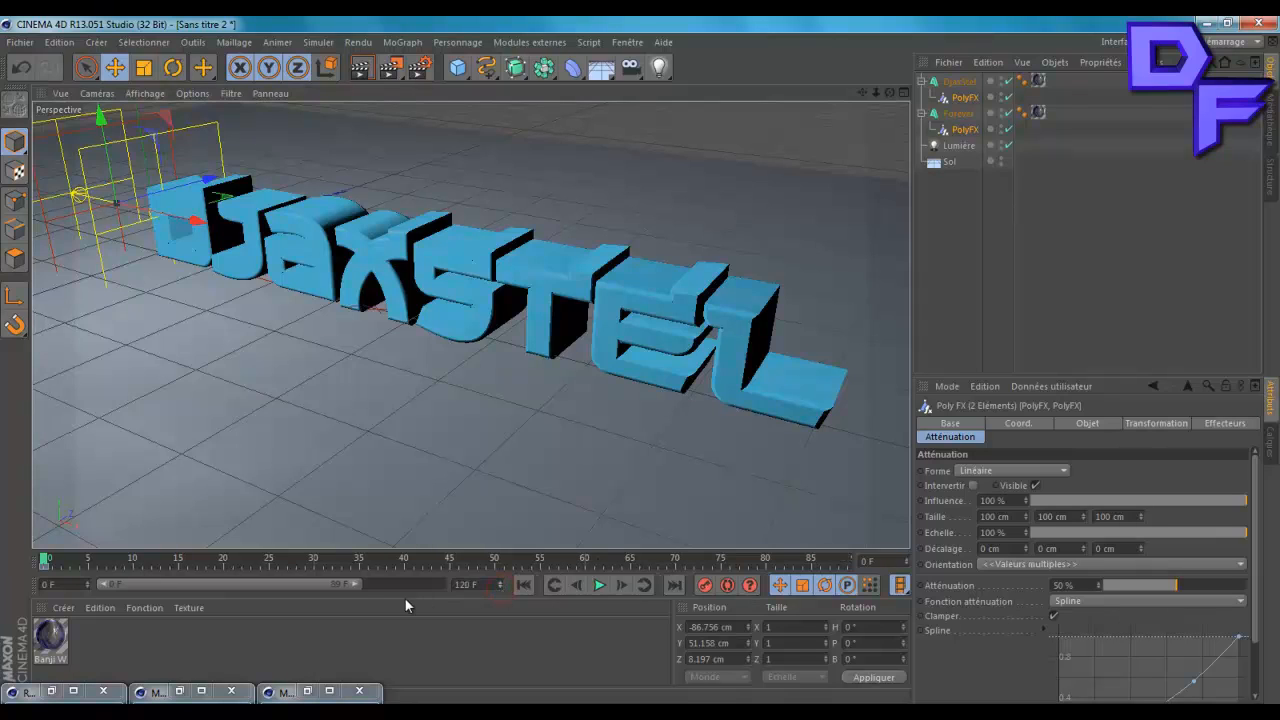
left_click_drag(360, 586, 501, 586)
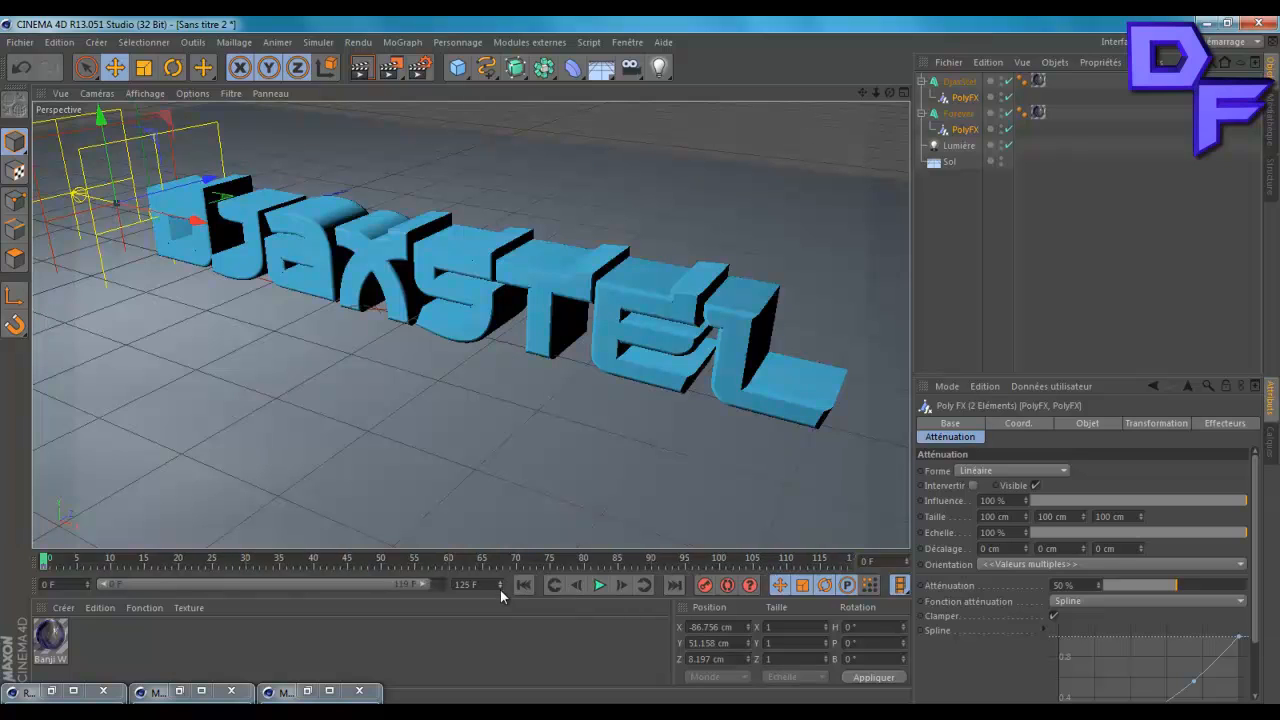
left_click_drag(431, 588, 467, 590)
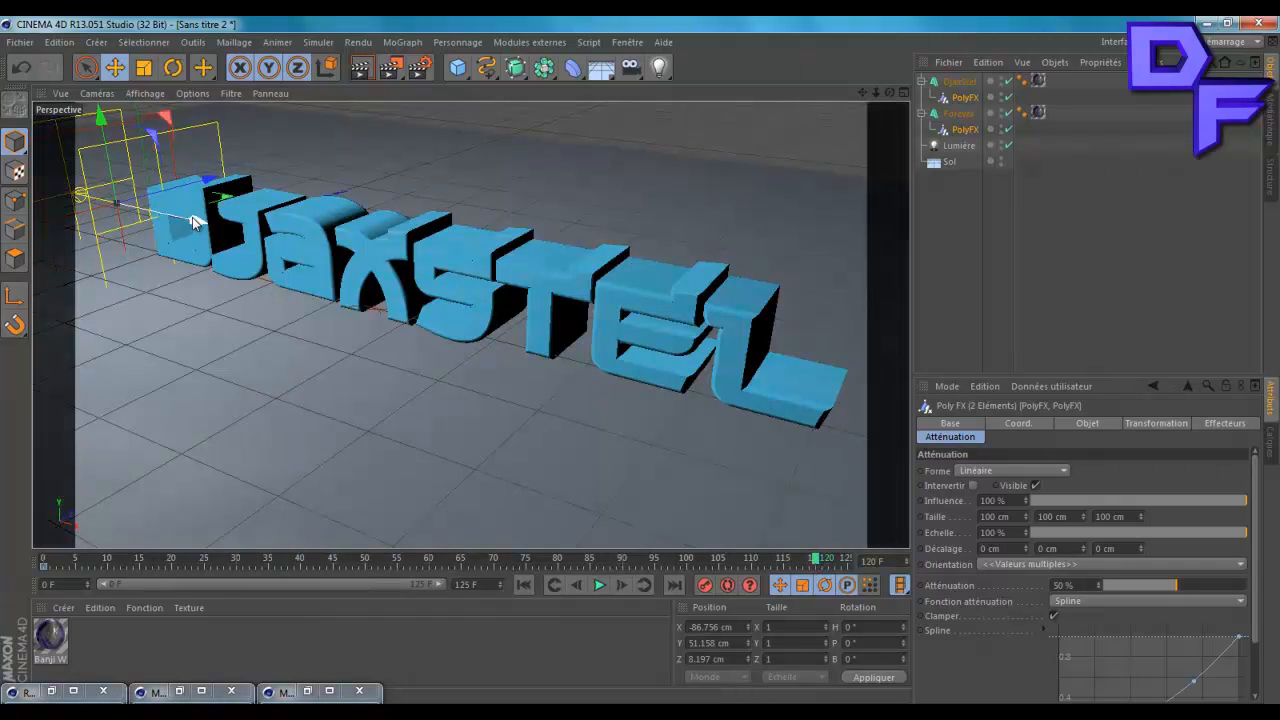
Move both PolyFX objects to about 837 cm on X at frame 120, record a keyframe, and preview the animation.
left_click_drag(193, 222, 1016, 456)
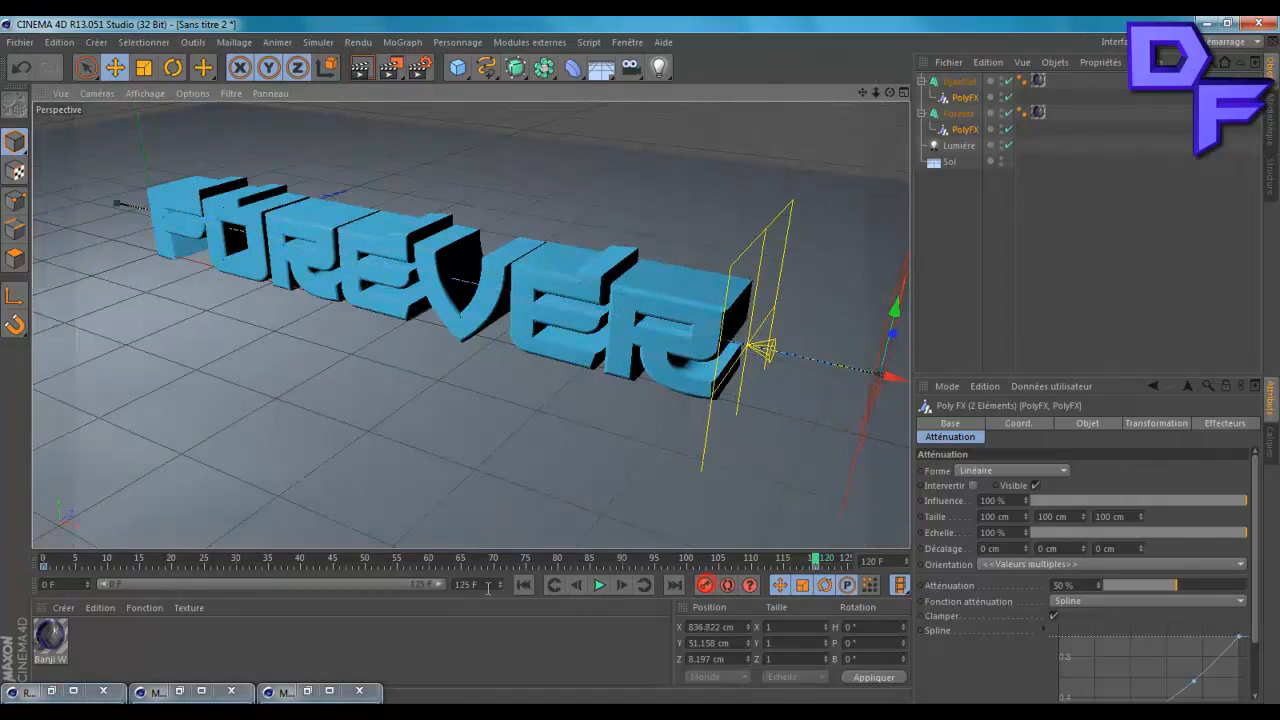
left_click(524, 584)
left_click(600, 585)
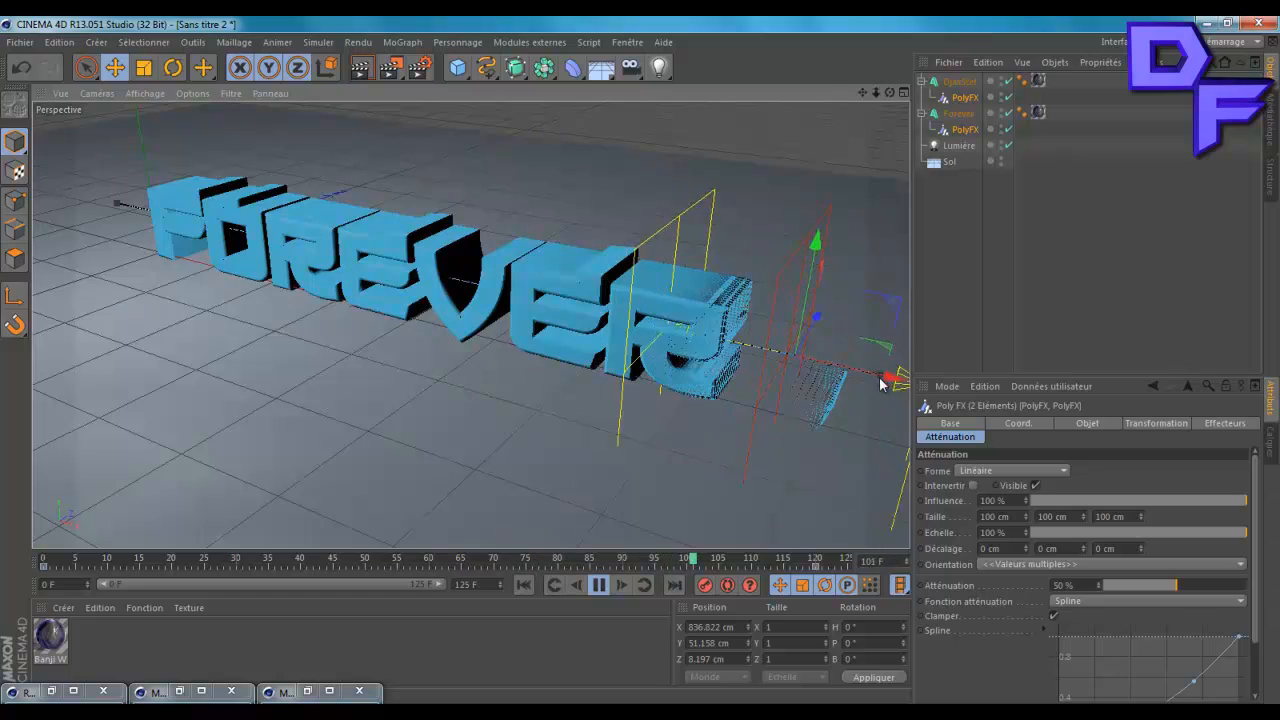
left_click(523, 585)
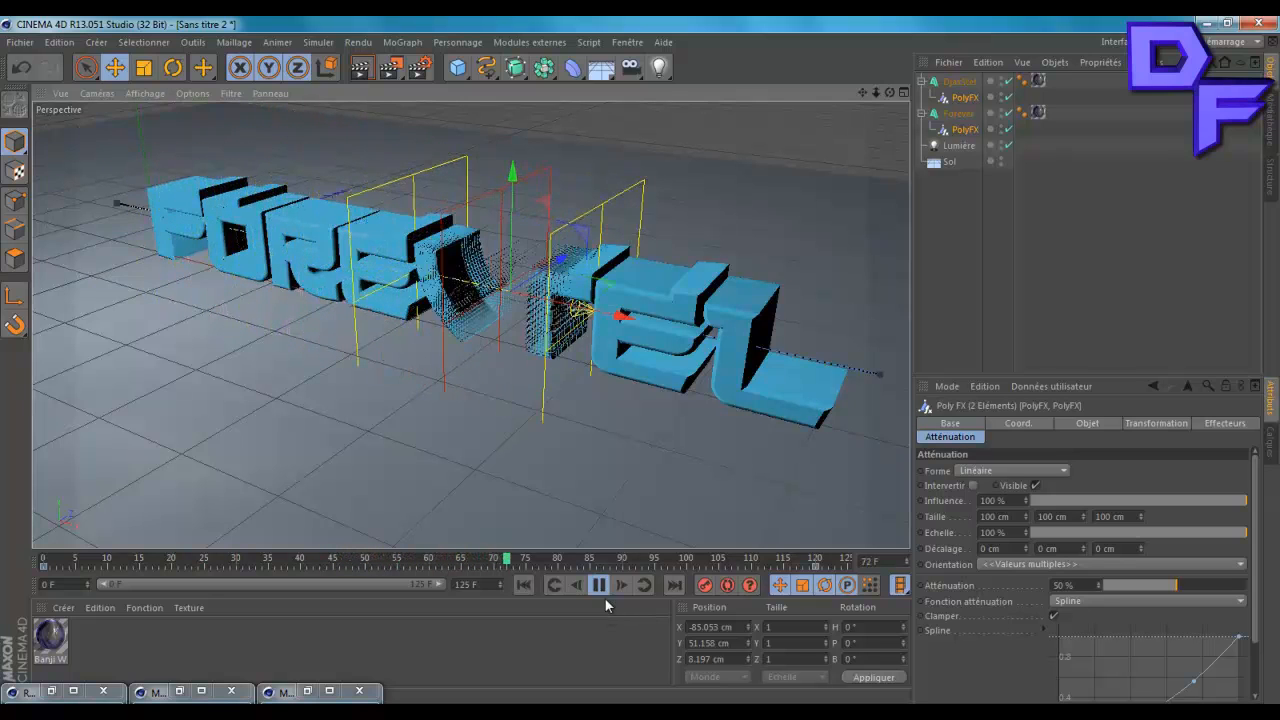
left_click(599, 585)
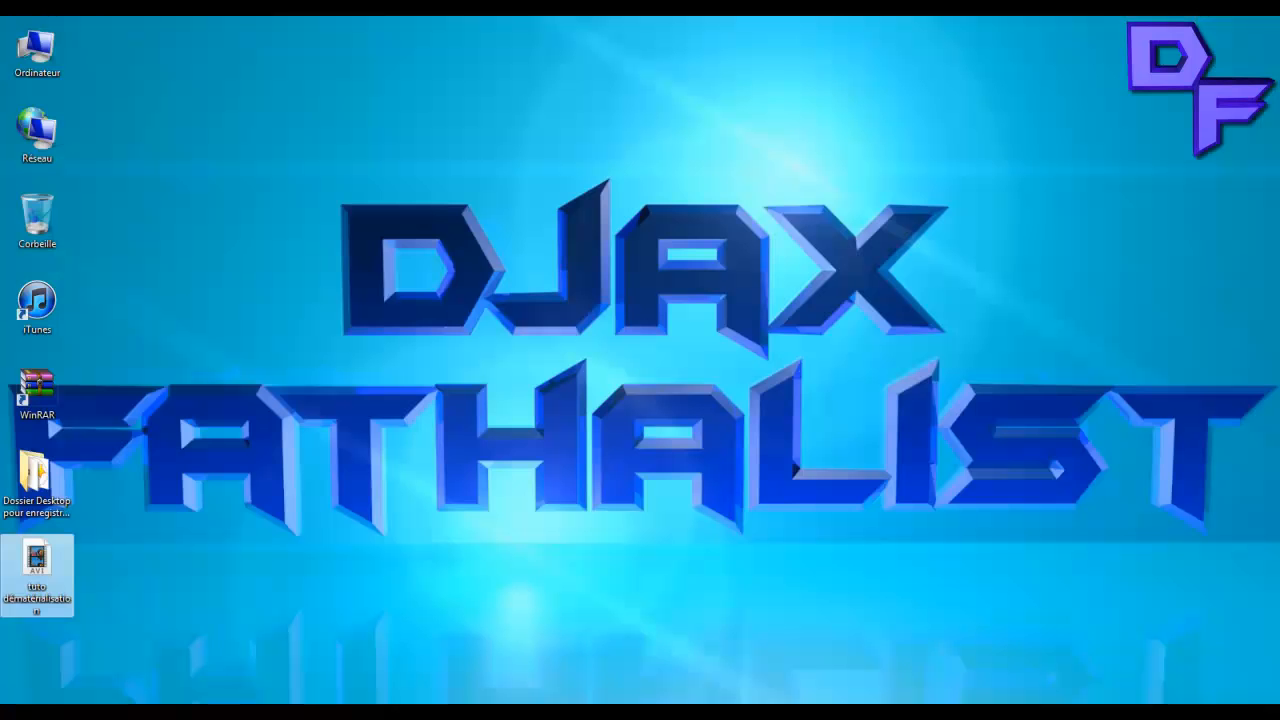
Play the rendered tuto dématérialisation video from the desktop as a reference, and close it.
left_click(2, 577)
double_click(4, 580)
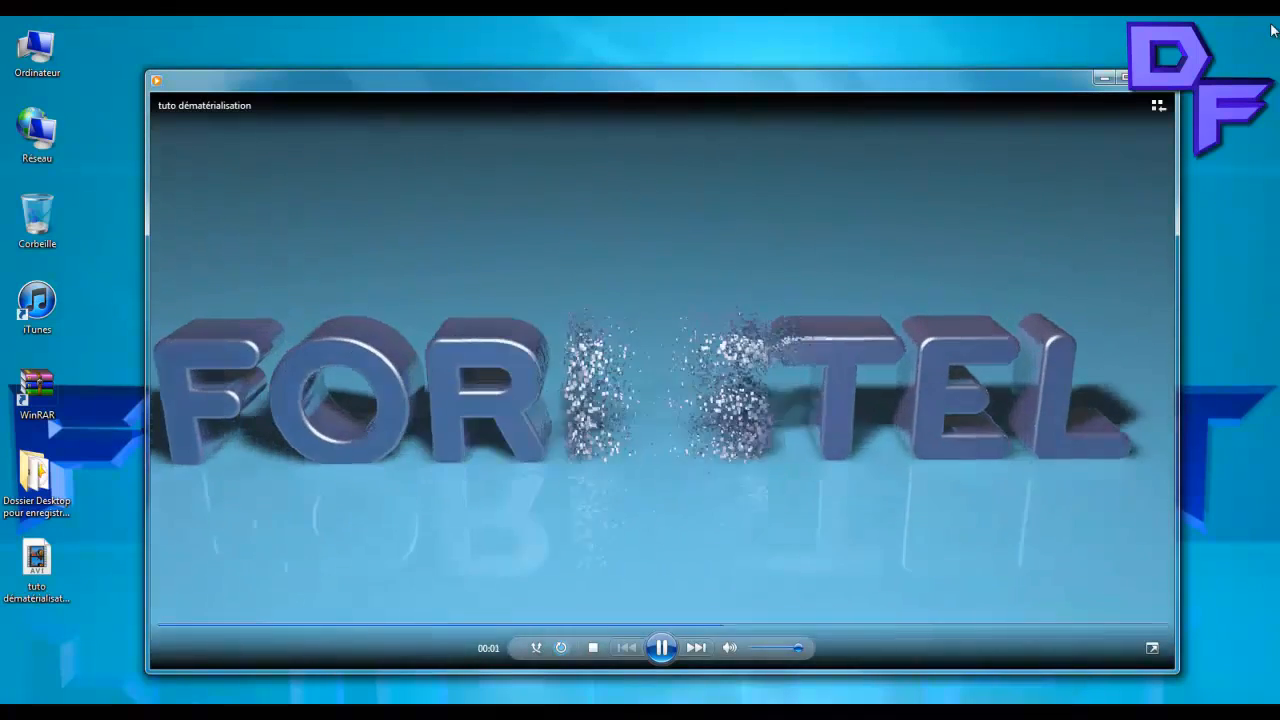
key("alt+F4")
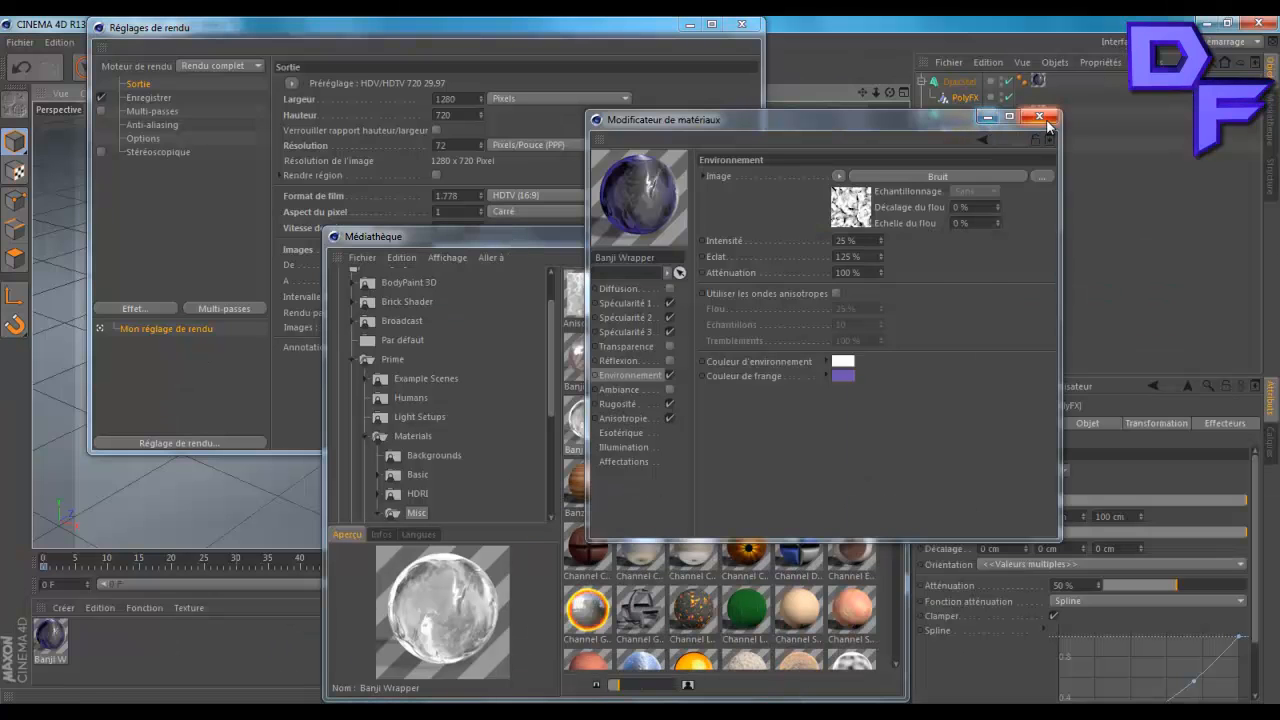
Clear the material editor, content browser and render settings windows away from the viewport.
left_click(987, 117)
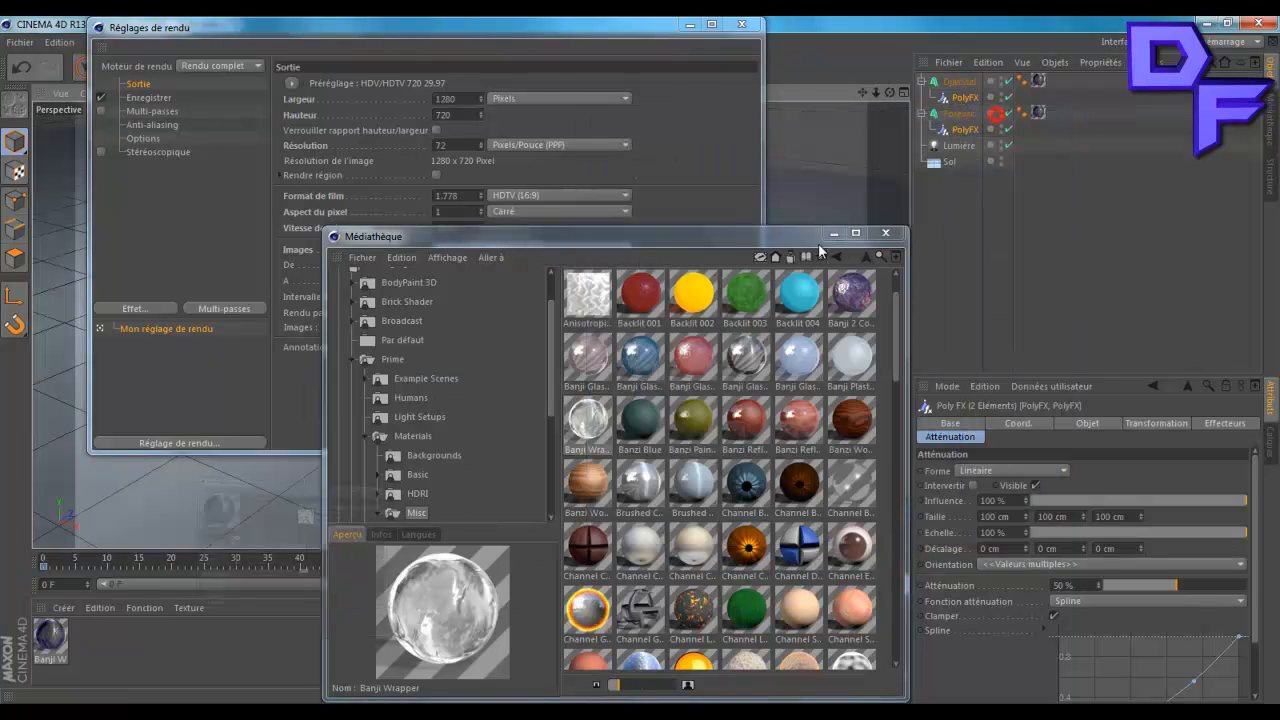
left_click(893, 237)
left_click(736, 25)
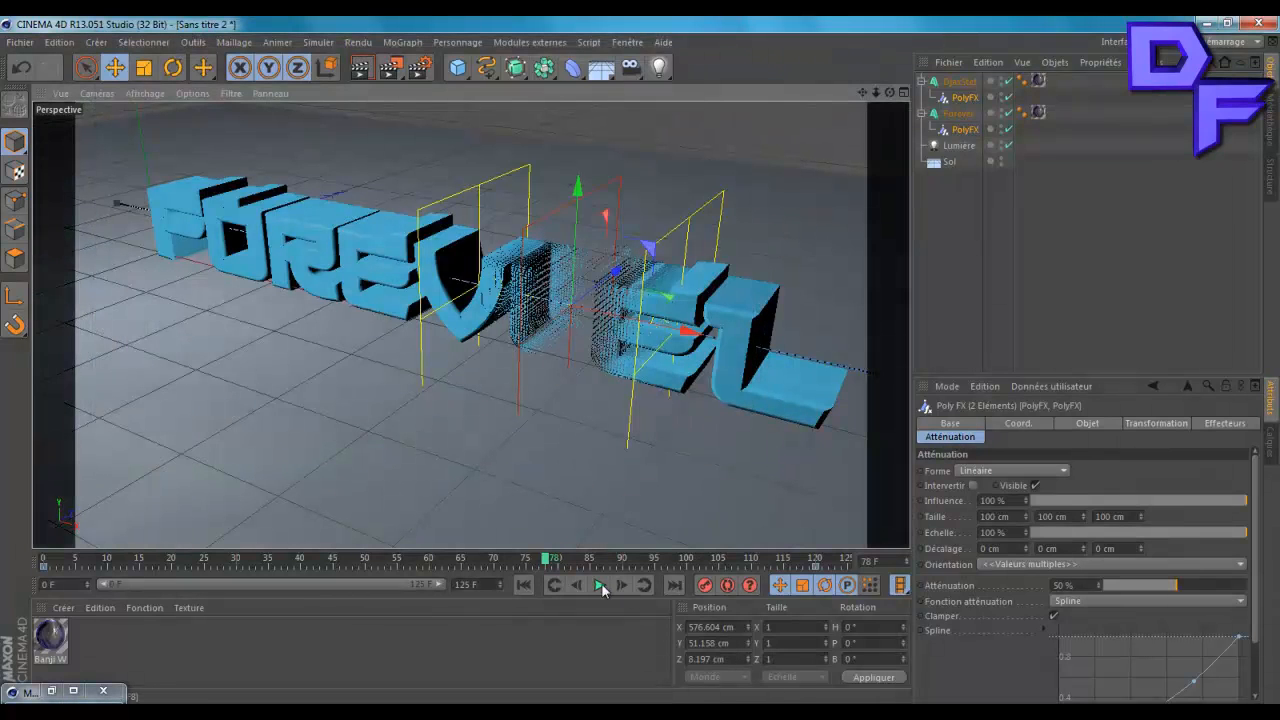
Set the falloff to 10 % on DjaxStel's PolyFX and 60 % on Forever's PolyFX, and preview the transition.
left_click(525, 585)
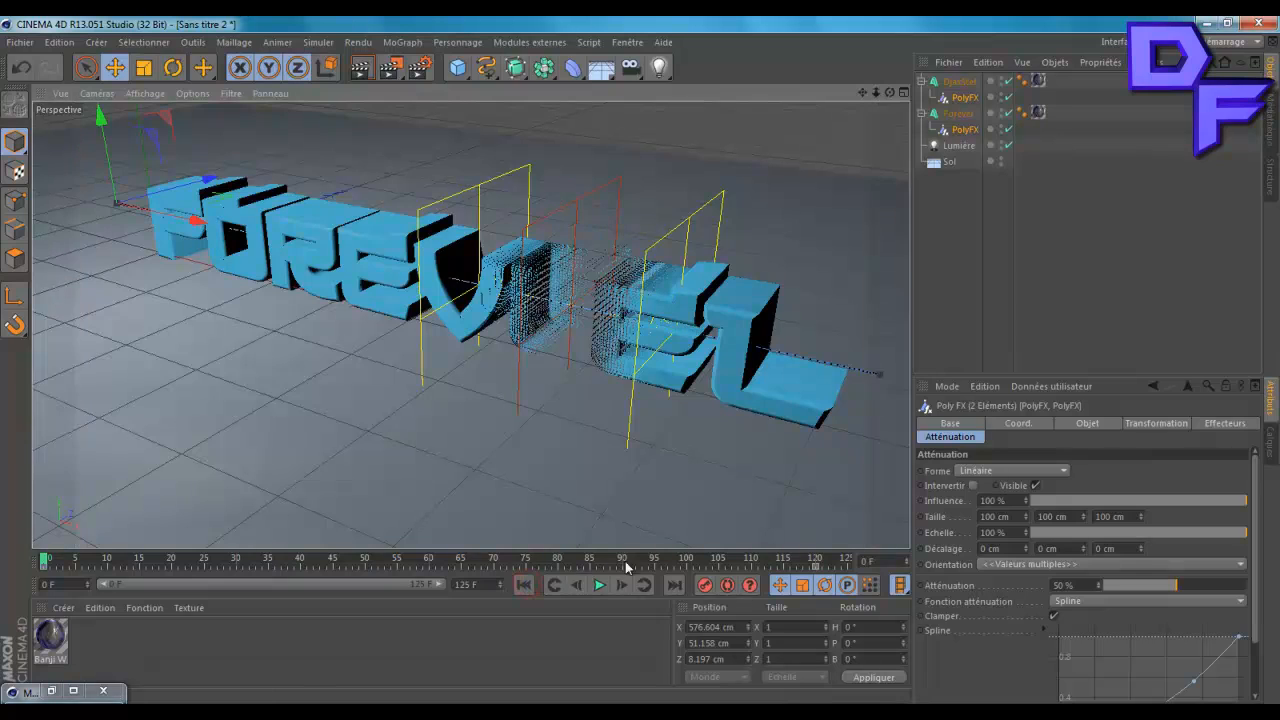
left_click(966, 98)
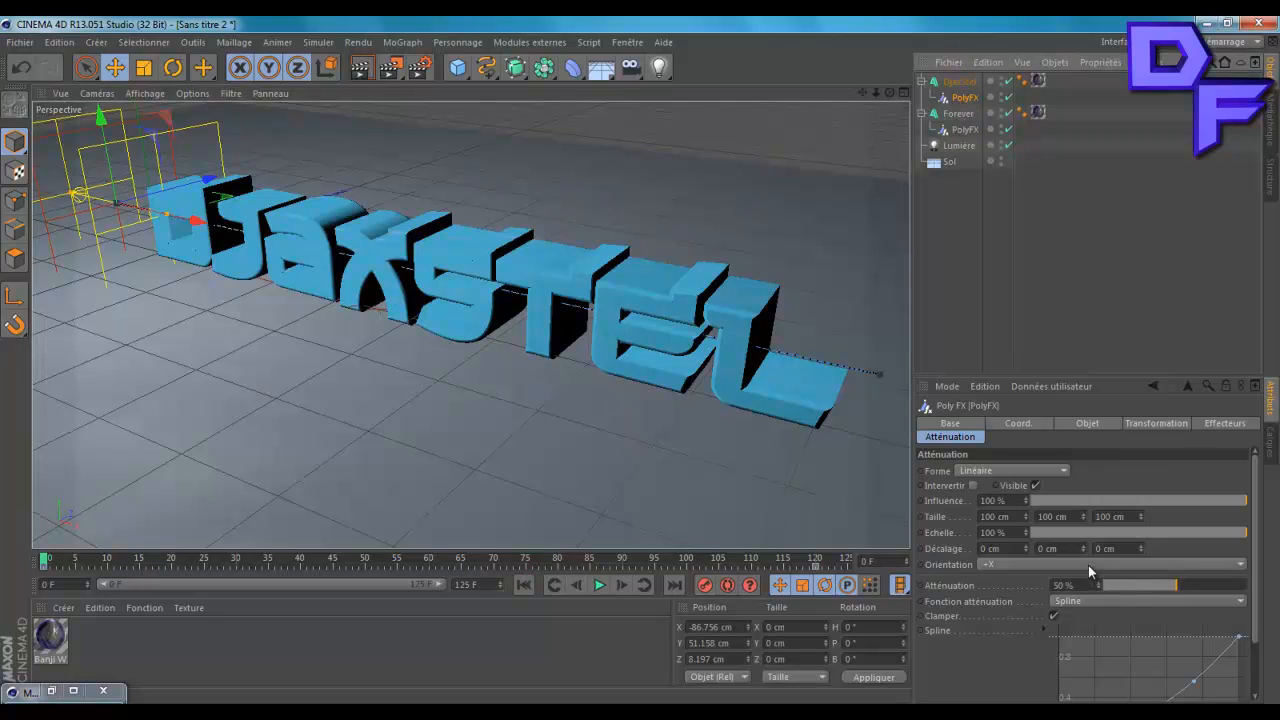
left_click(1118, 586)
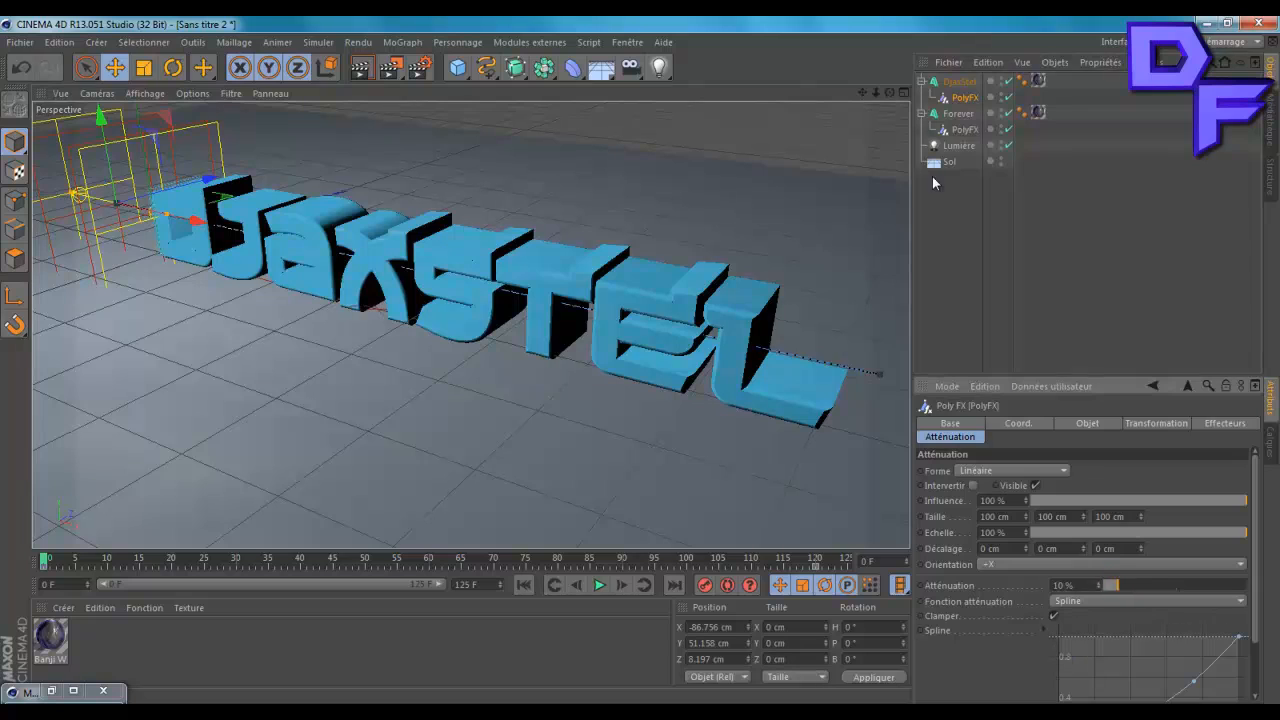
left_click(963, 130)
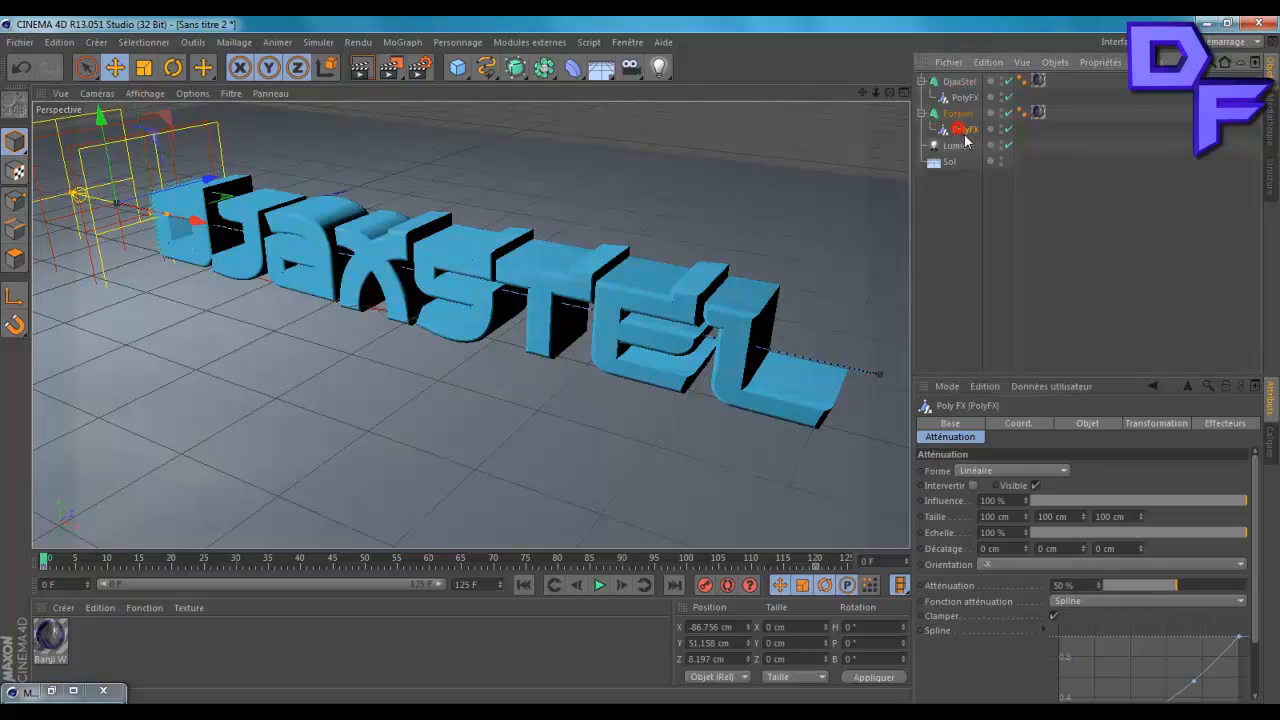
left_click(1188, 586)
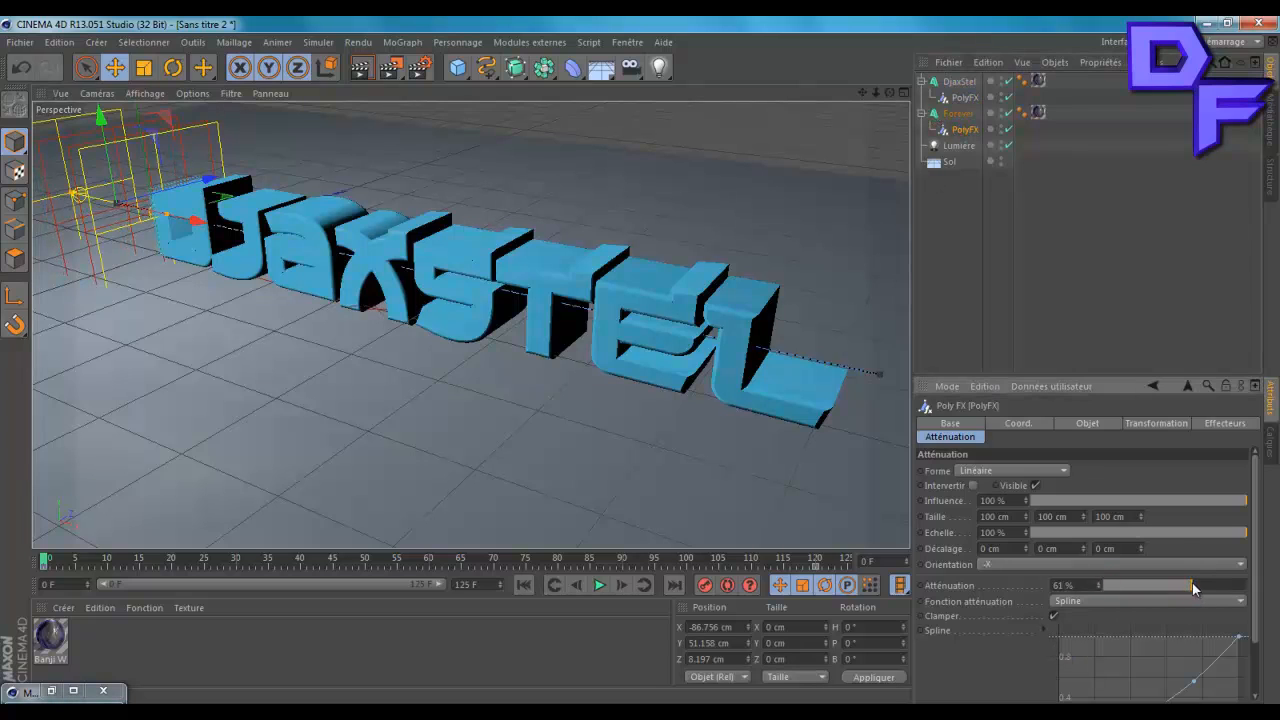
left_click(598, 587)
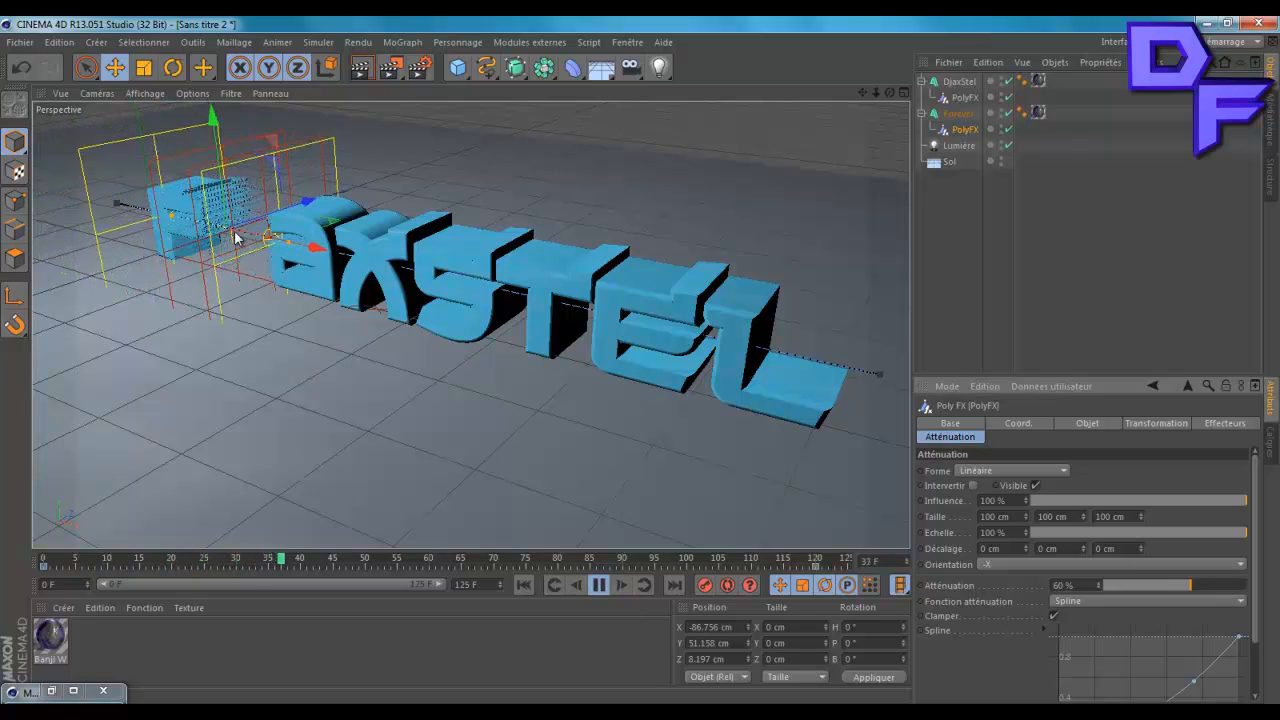
left_click(599, 585)
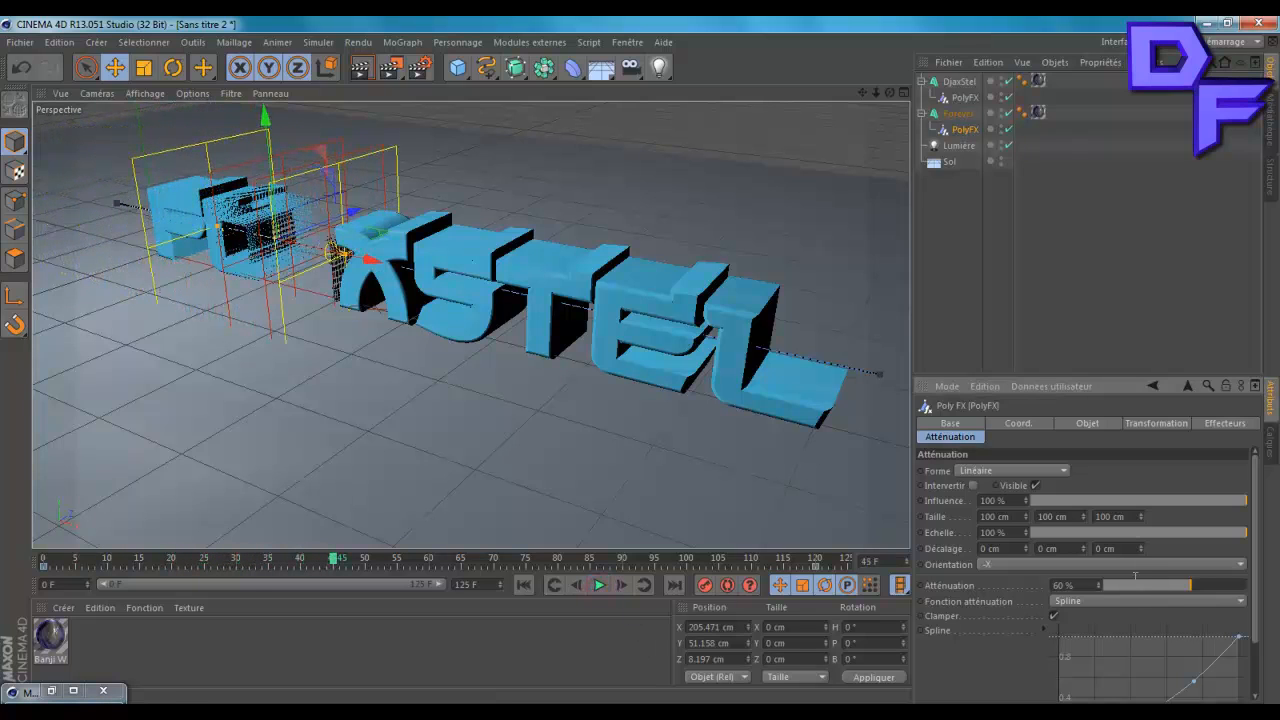
Set the falloff of DjaxStel's PolyFX to 15 % and replay the animation from the first frame.
left_click(965, 97)
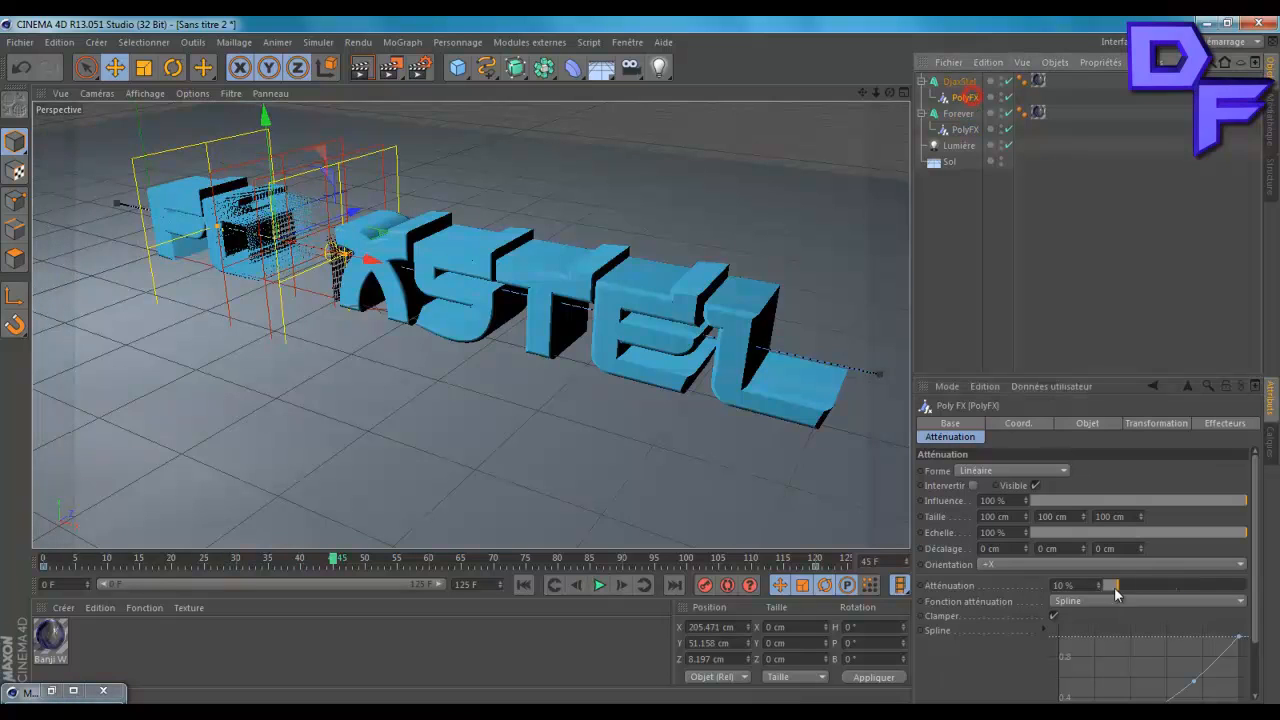
left_click_drag(1096, 578, 1100, 587)
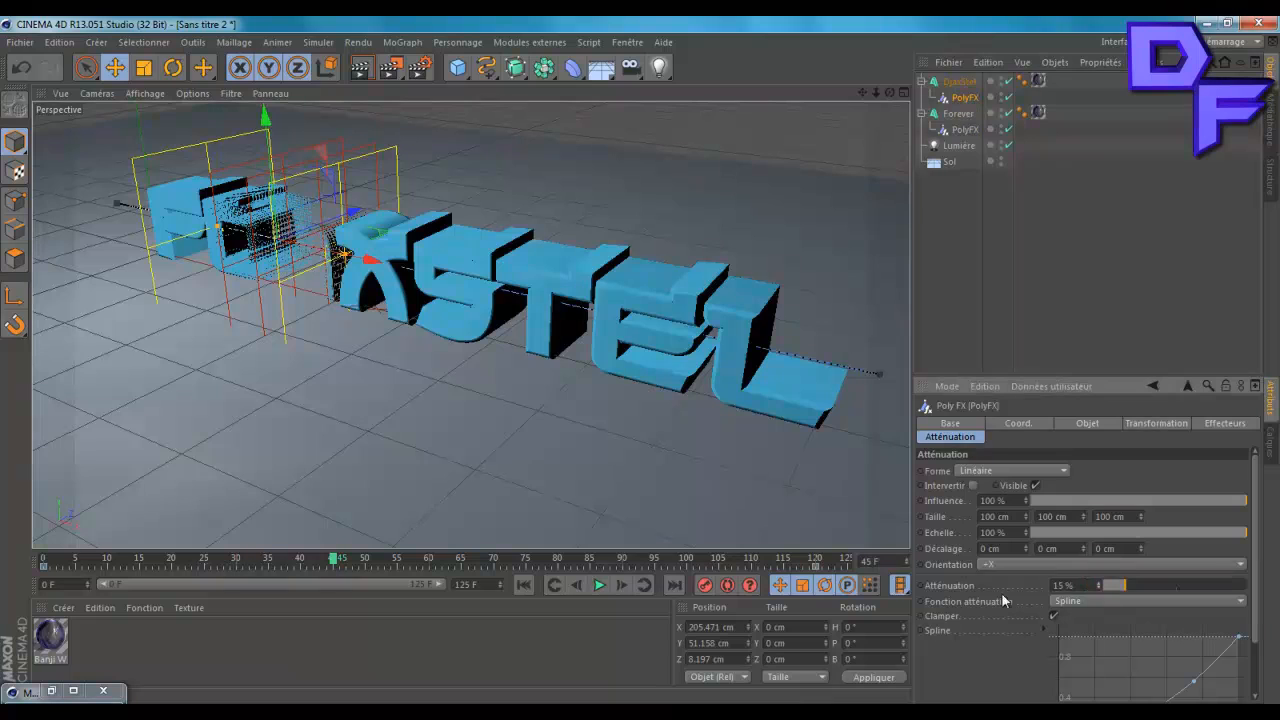
left_click(524, 585)
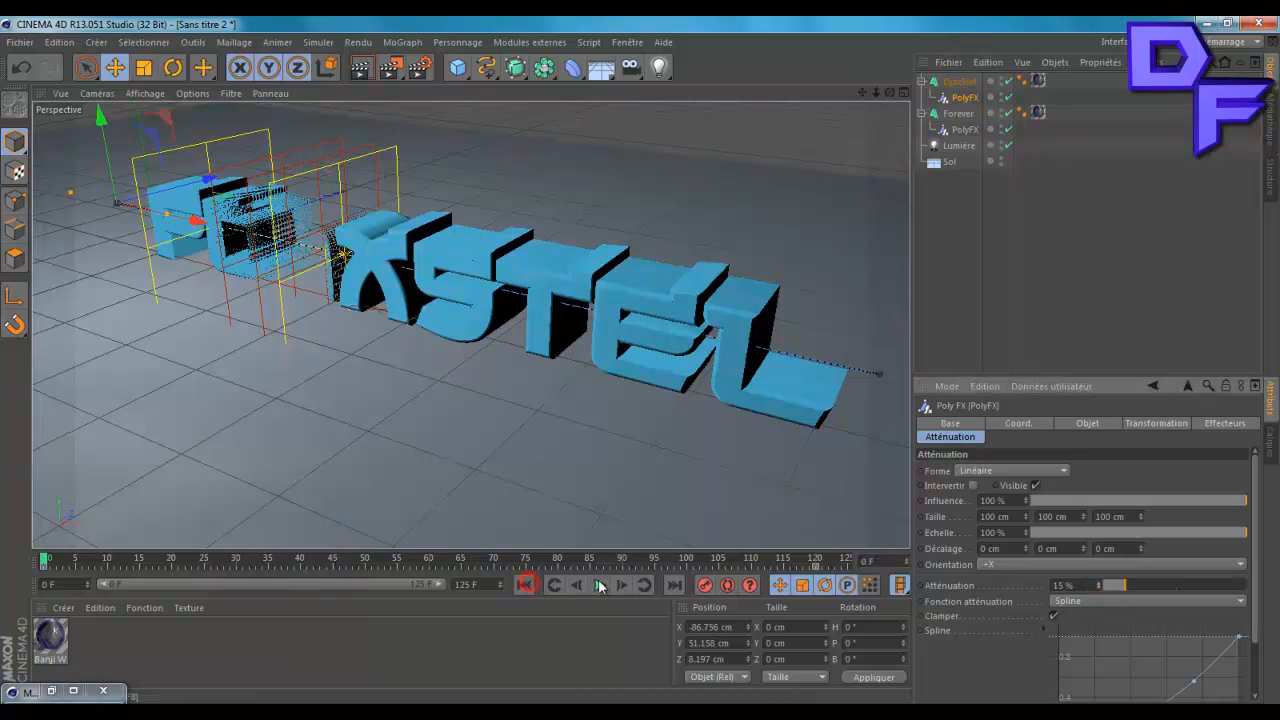
left_click(600, 585)
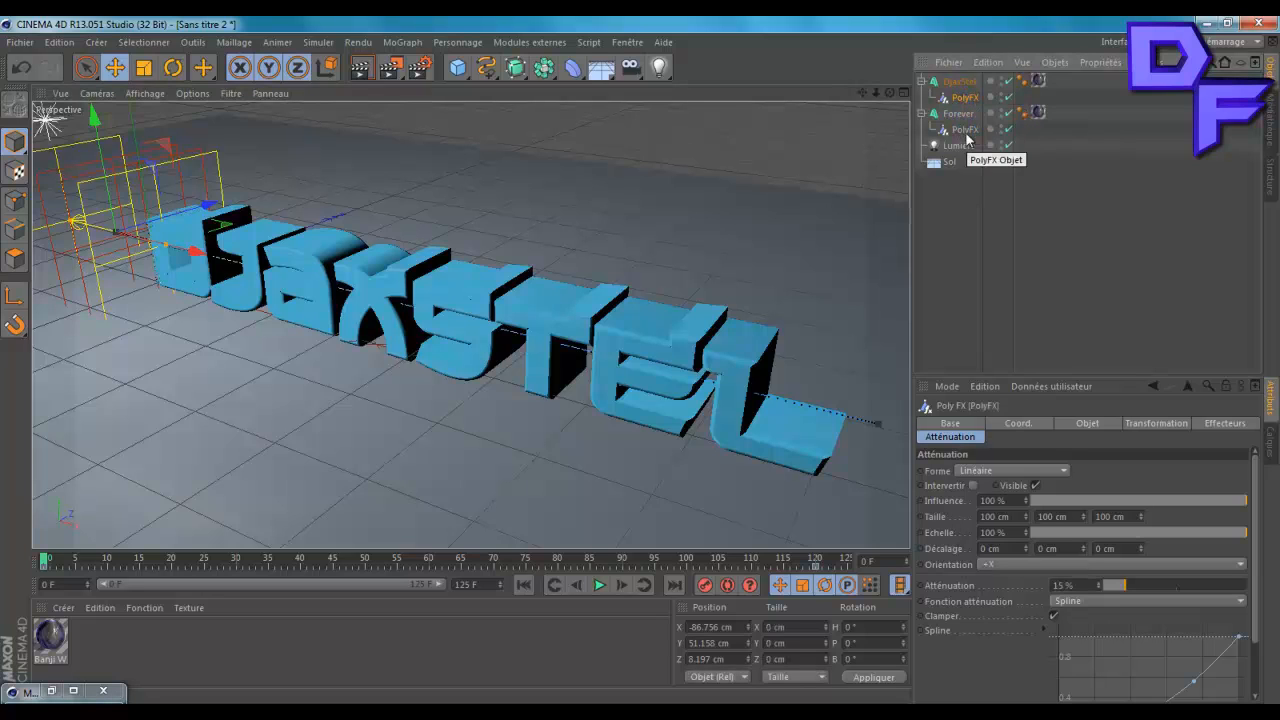
Add a MoGraph Random effector to both PolyFX objects.
left_click(412, 42)
left_click(469, 66)
left_click(402, 42)
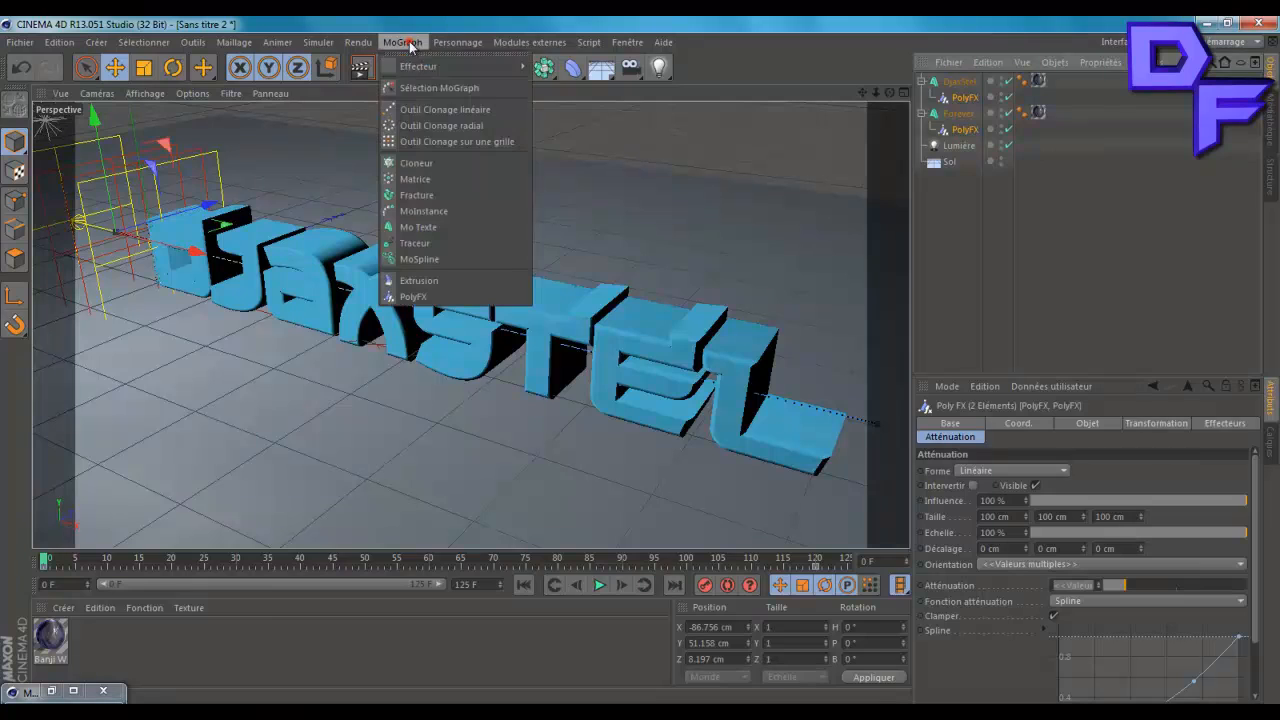
mouse_move(429, 72)
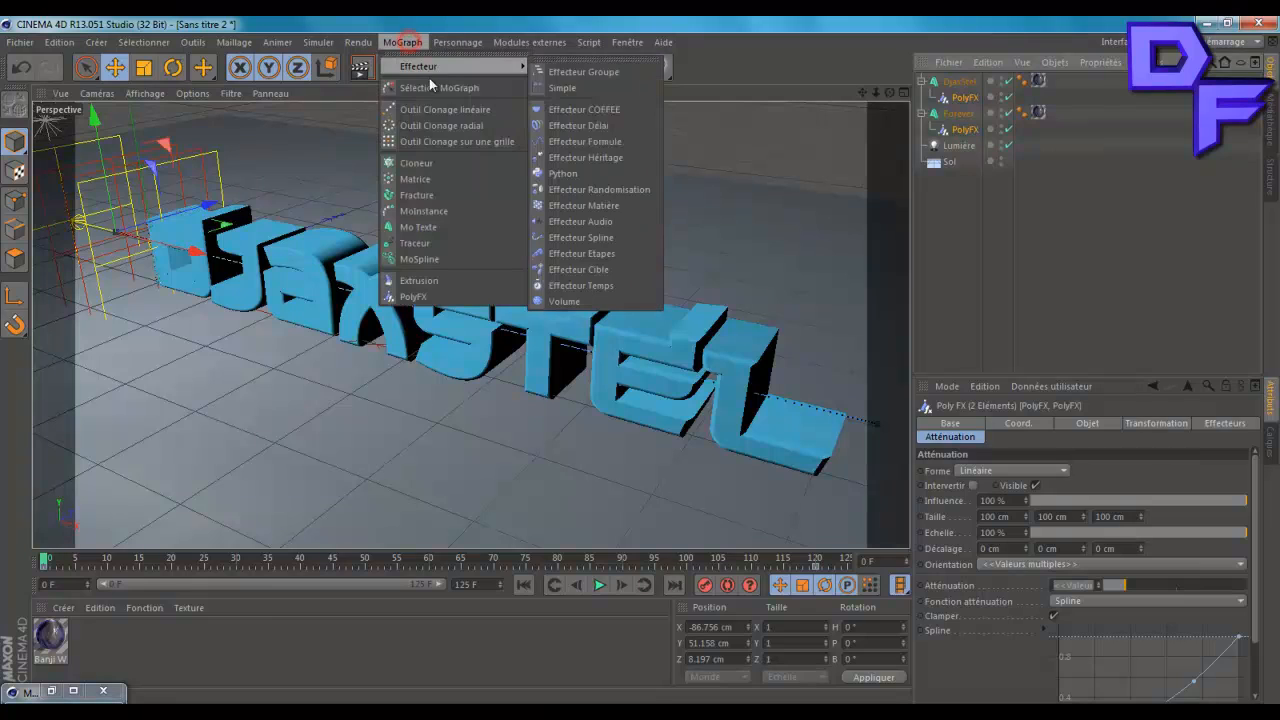
left_click(600, 190)
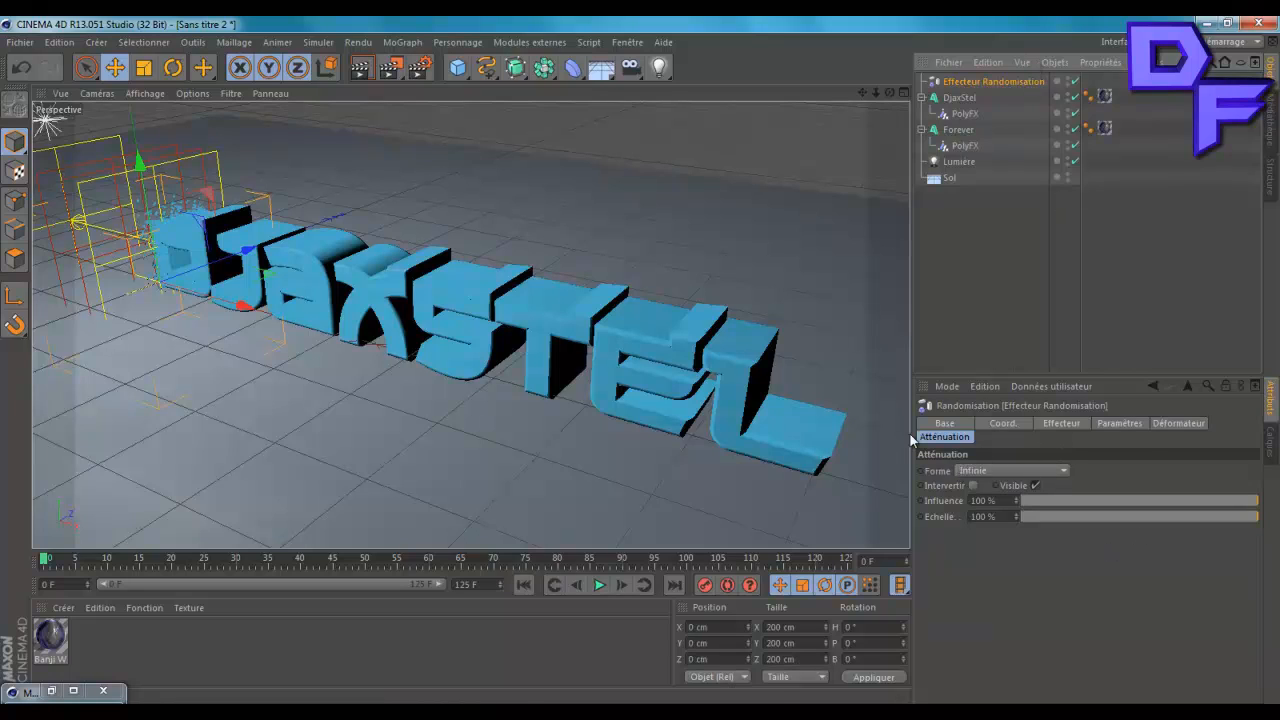
Set the Random effector's position offsets to 100 cm on X, 180 cm on Y and 410 cm on Z, and preview the result.
left_click(1062, 424)
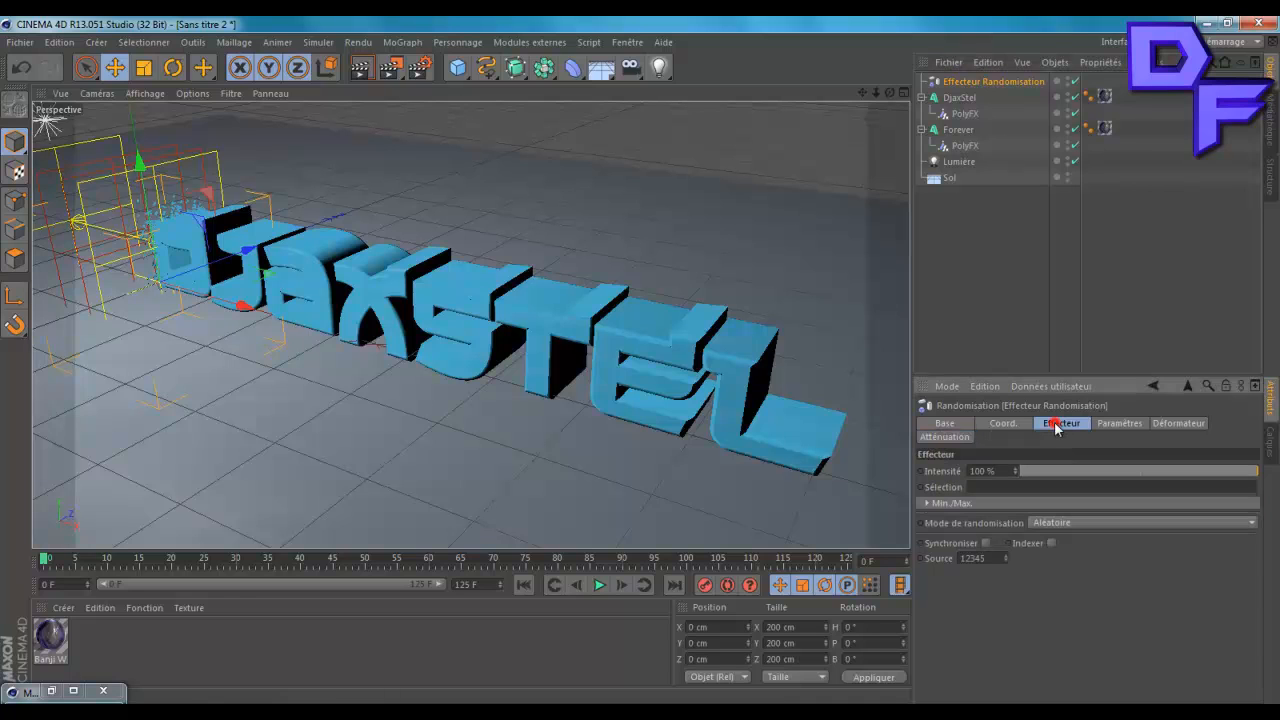
left_click(1180, 424)
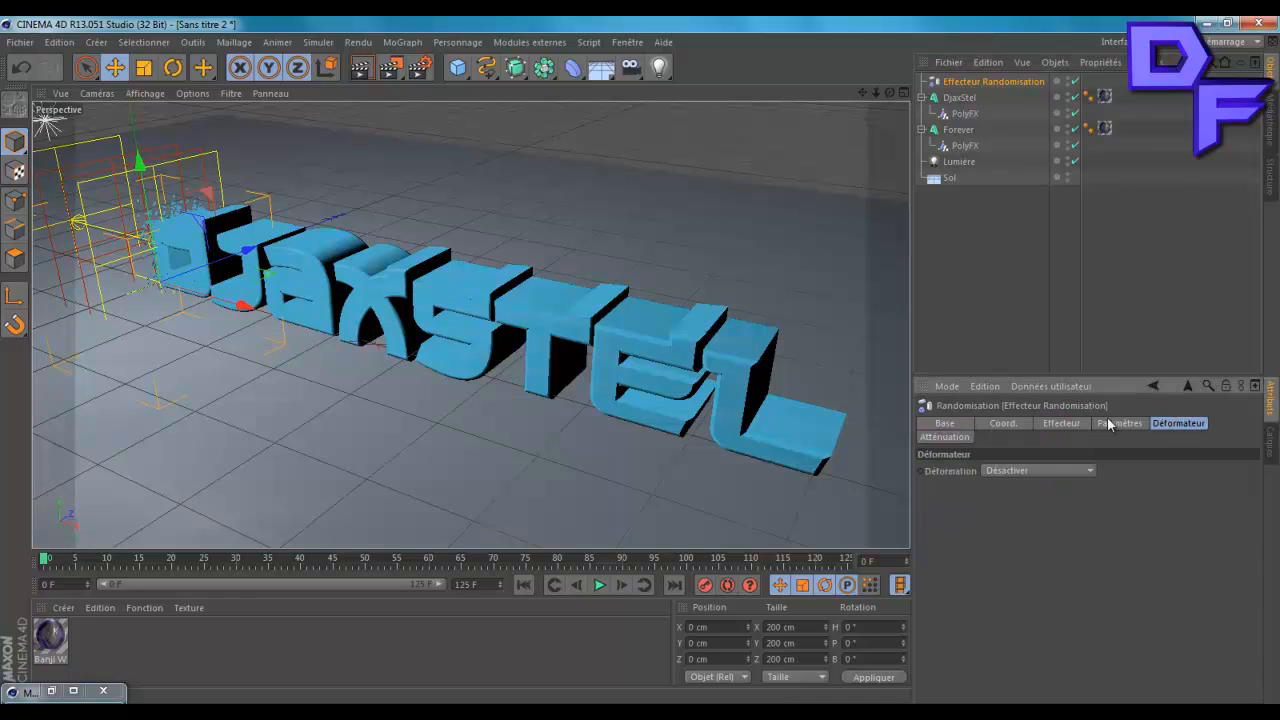
left_click(1108, 424)
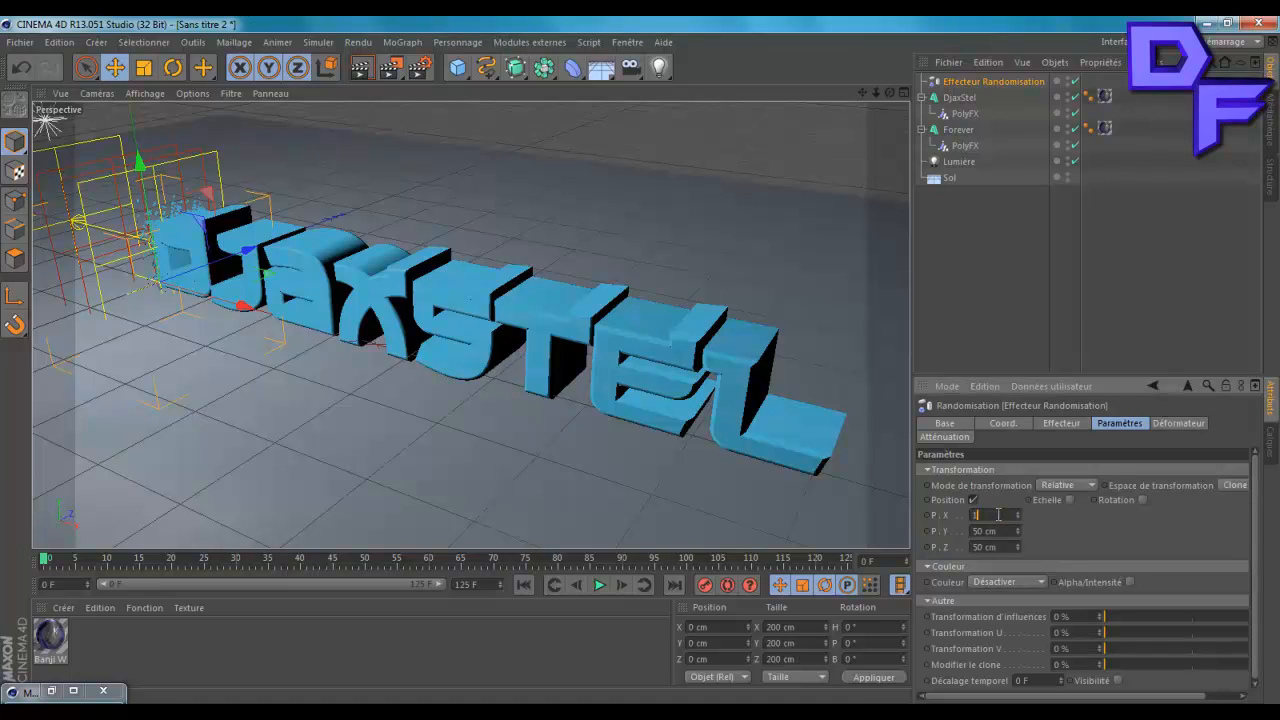
left_click(1002, 530)
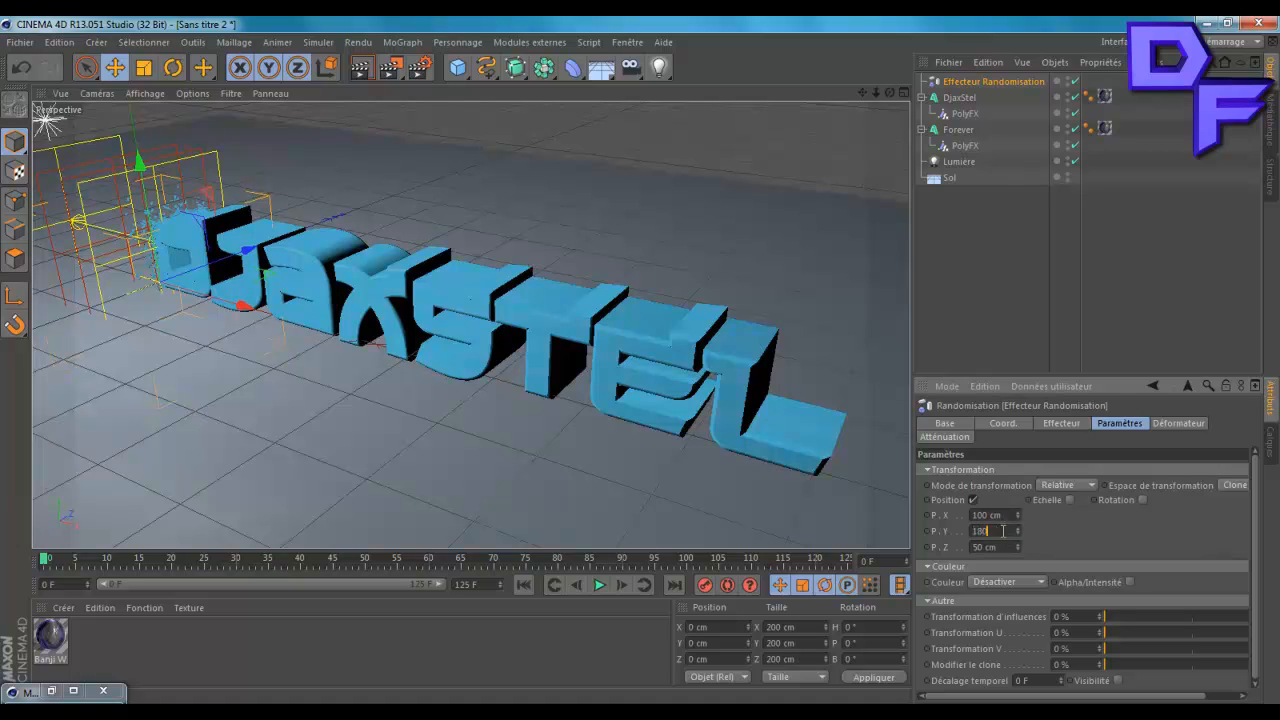
left_click(1005, 547)
left_click(599, 585)
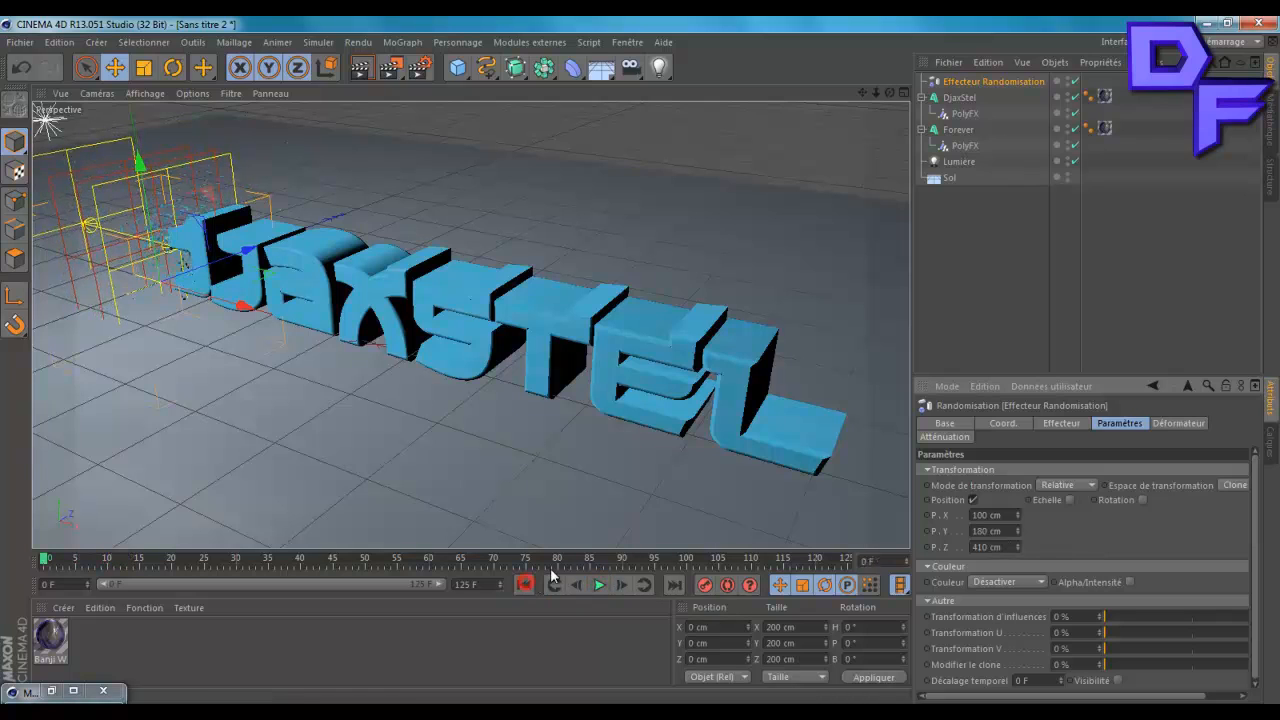
Move both PolyFX objects to about -114 cm on X at frame 0, update their starting keyframe, and replay the animation.
left_click(966, 114)
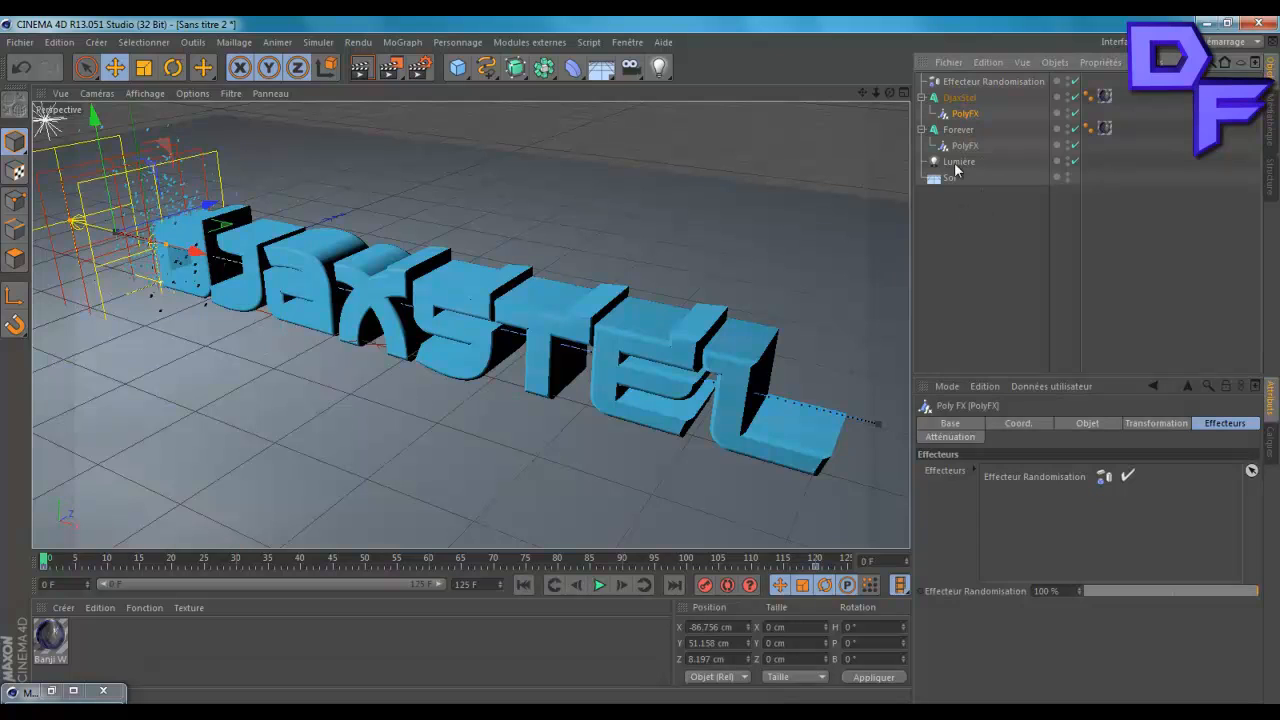
left_click(958, 146, "ctrl")
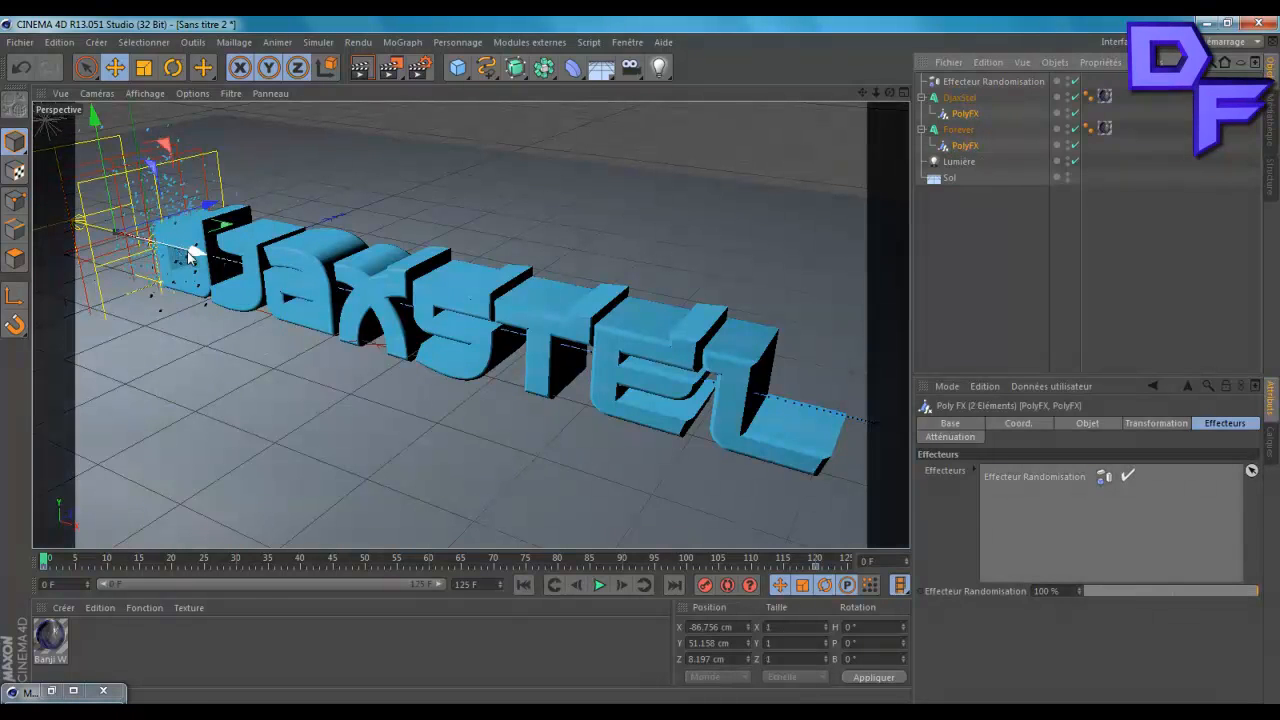
left_click_drag(195, 257, 181, 254)
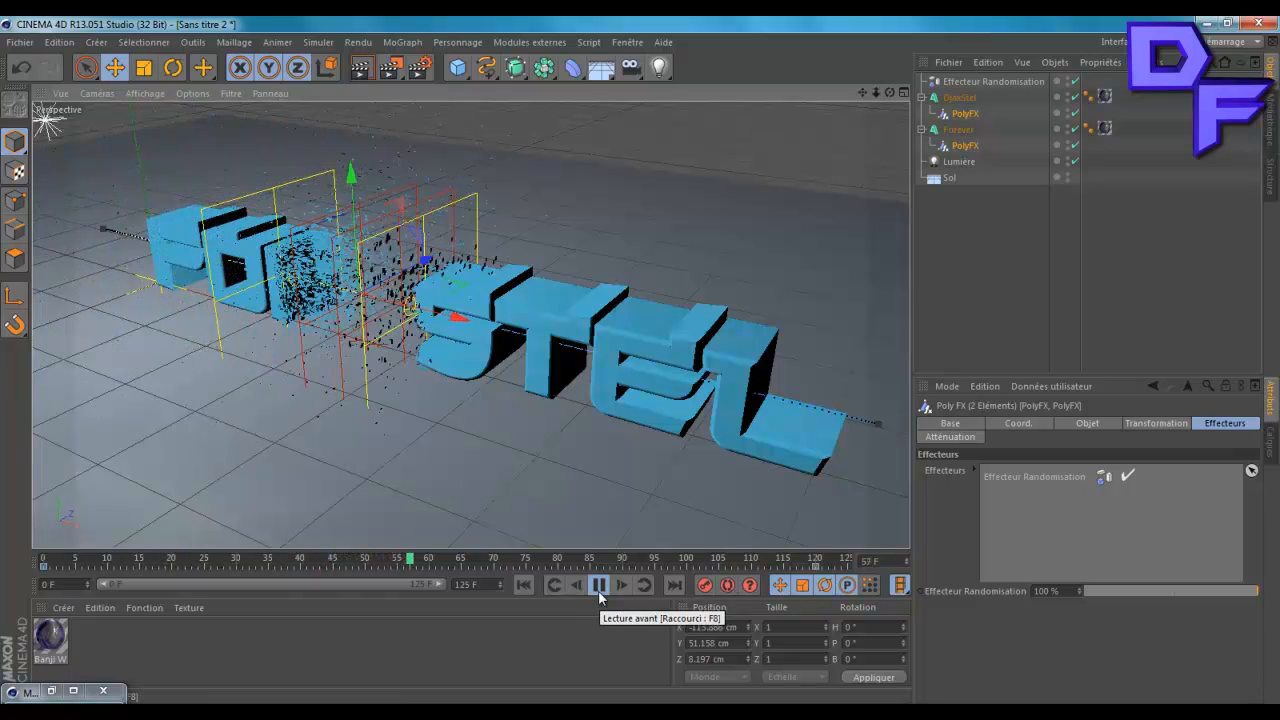
left_click(598, 586)
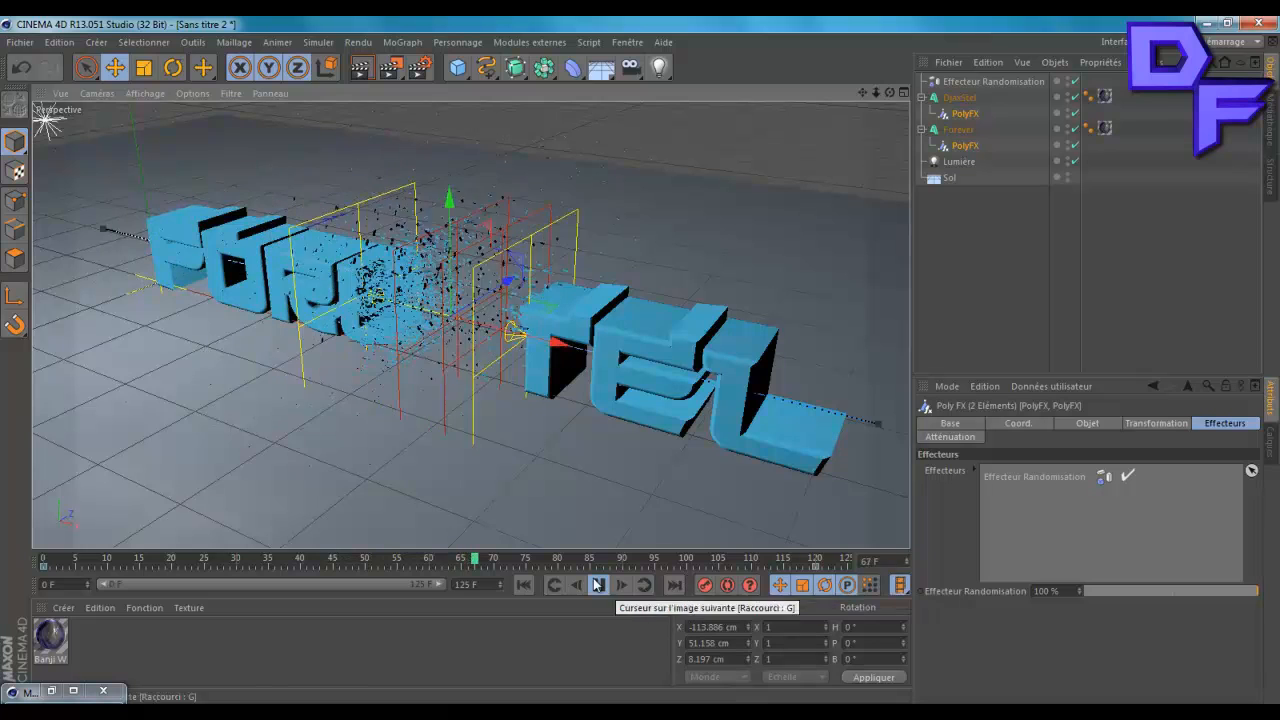
left_click(525, 586)
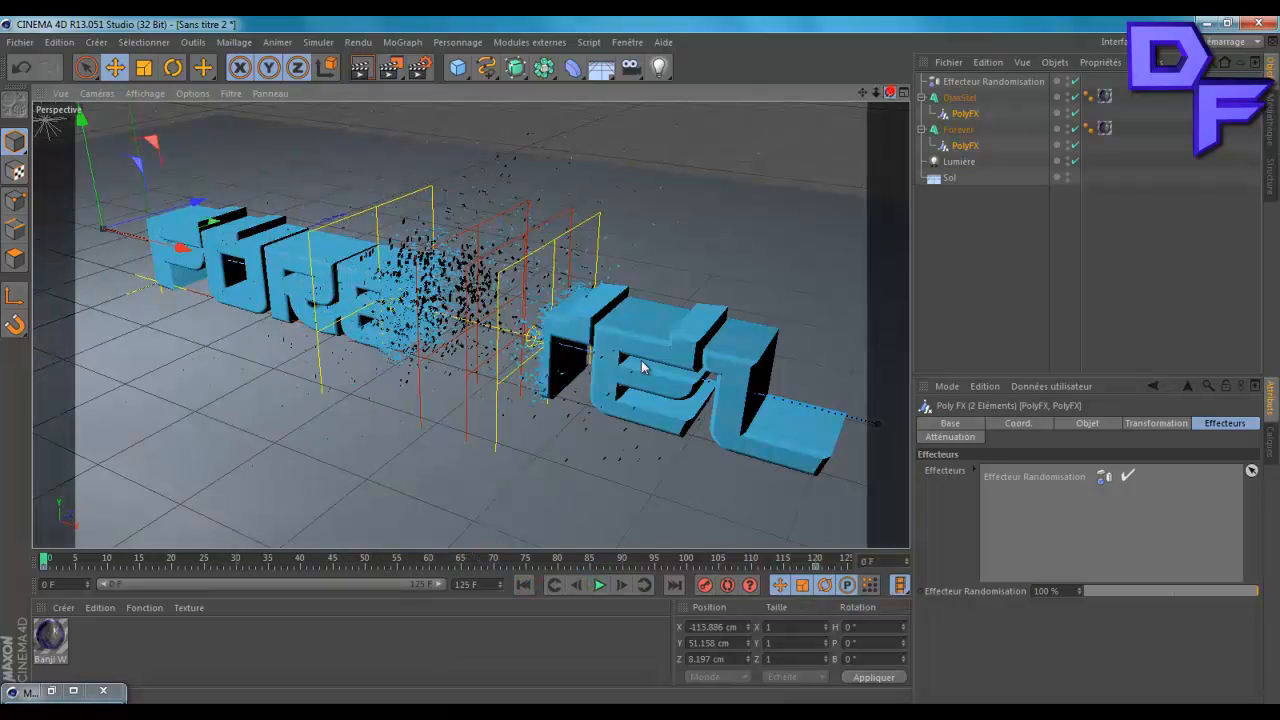
Replay the animation from the start and collapse the DjaxStel and Forever hierarchies.
left_click_drag(641, 360, 641, 361)
left_click_drag(863, 93, 640, 360)
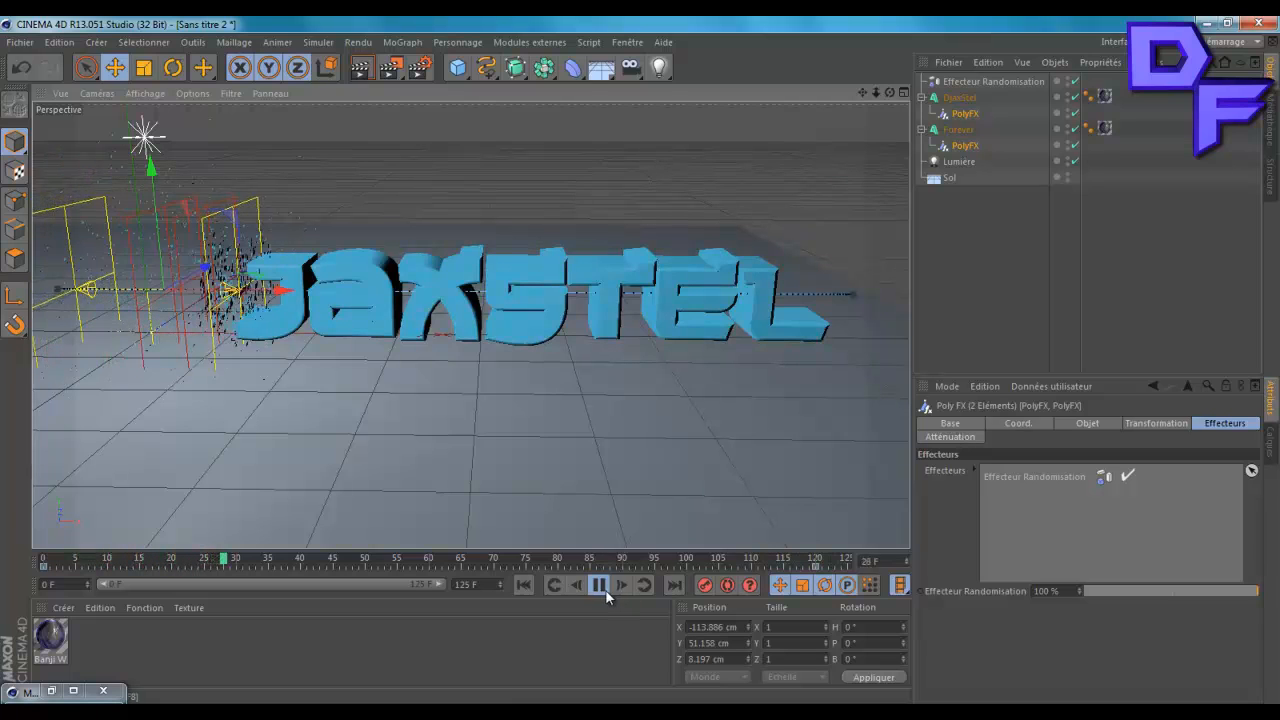
left_click(921, 97)
left_click(921, 113)
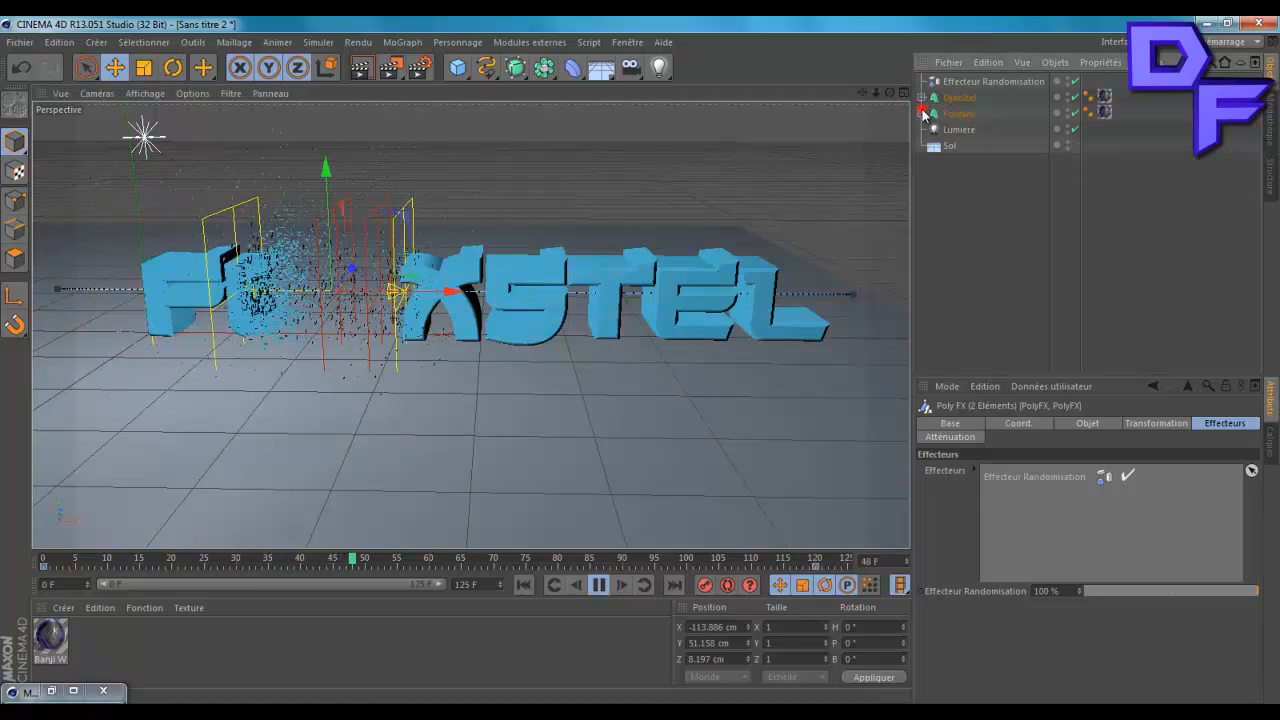
Try Adaptative interpolation on both the DjaxStel and Forever text objects while the animation plays.
left_click(959, 97)
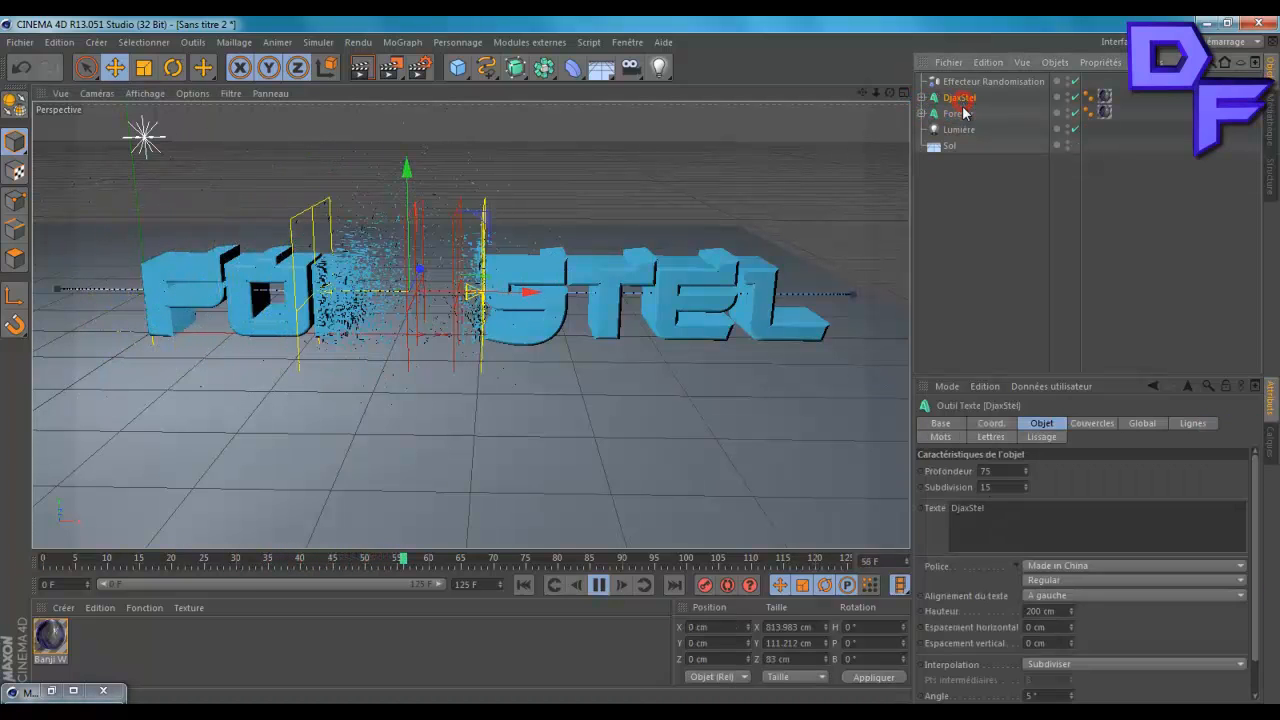
left_click(963, 113)
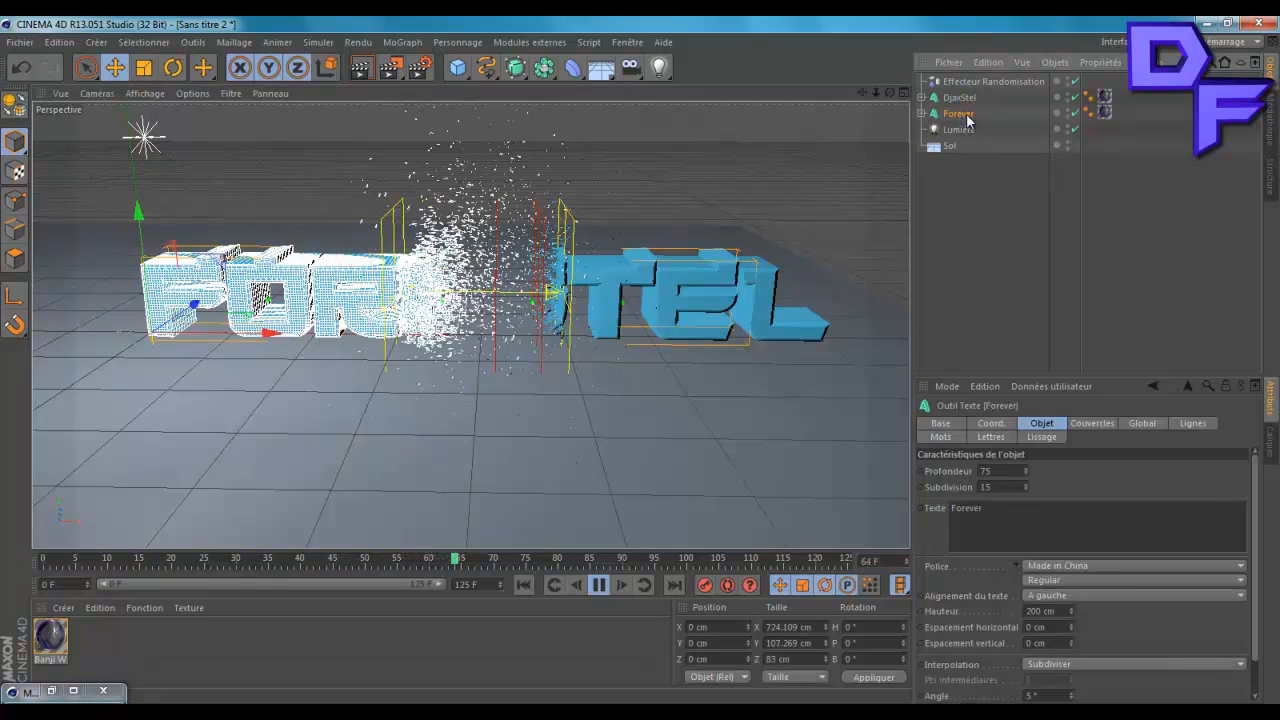
left_click(966, 103)
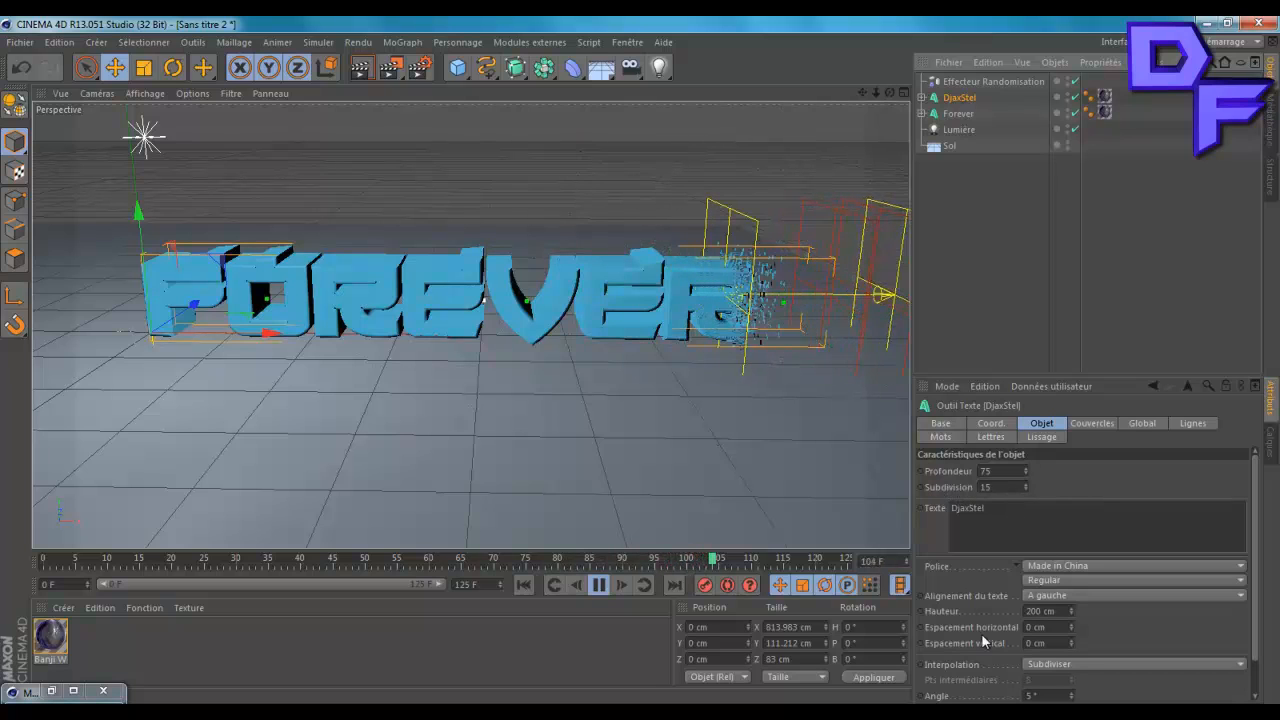
left_click(1118, 666)
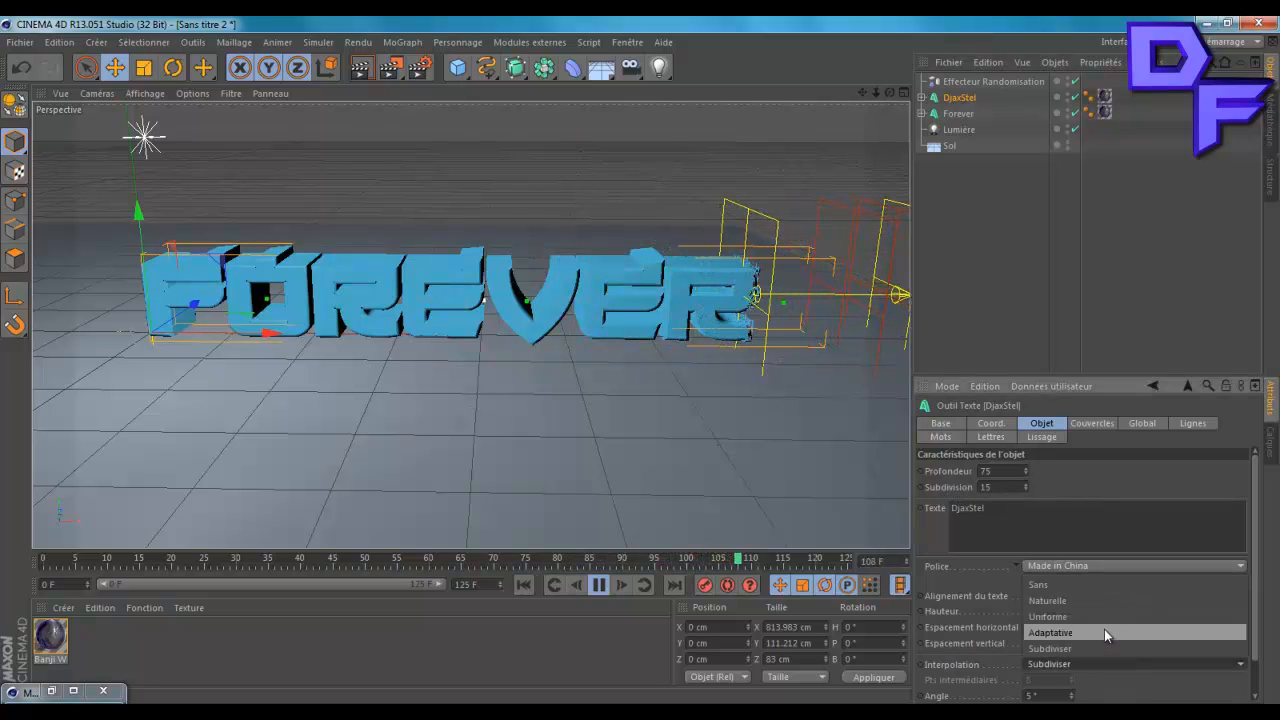
left_click(958, 120)
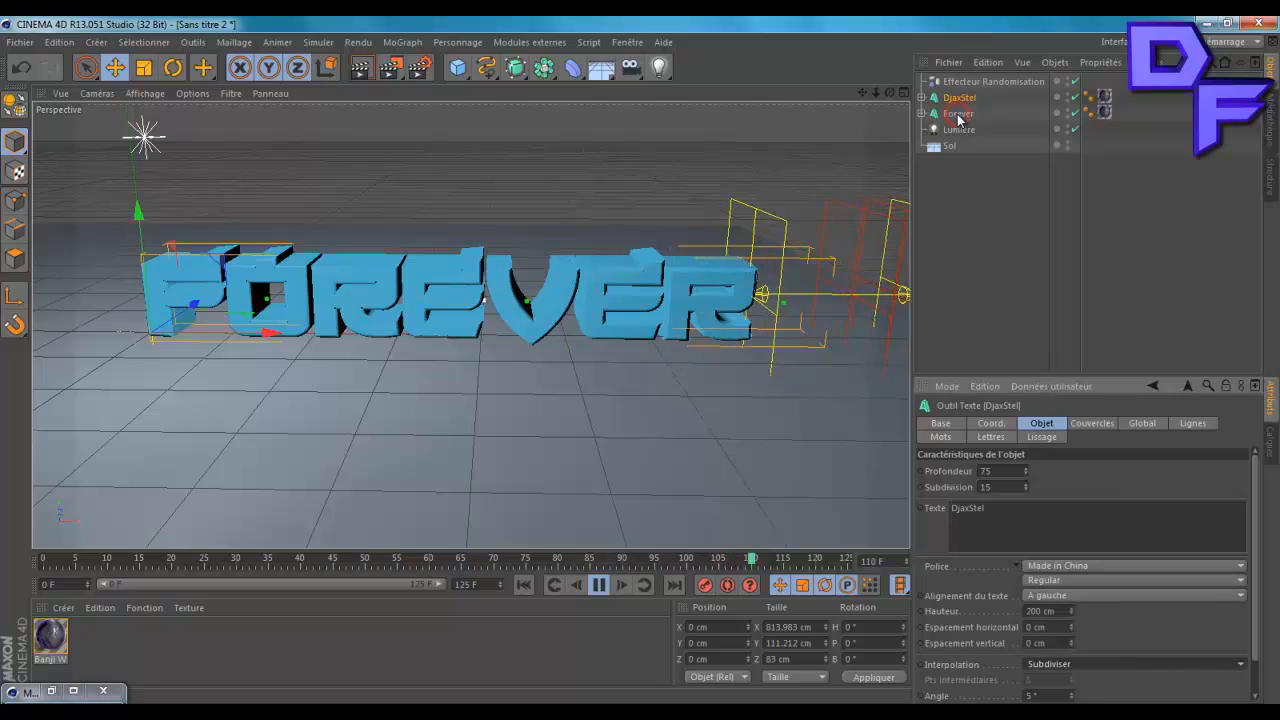
left_click(958, 114, "ctrl")
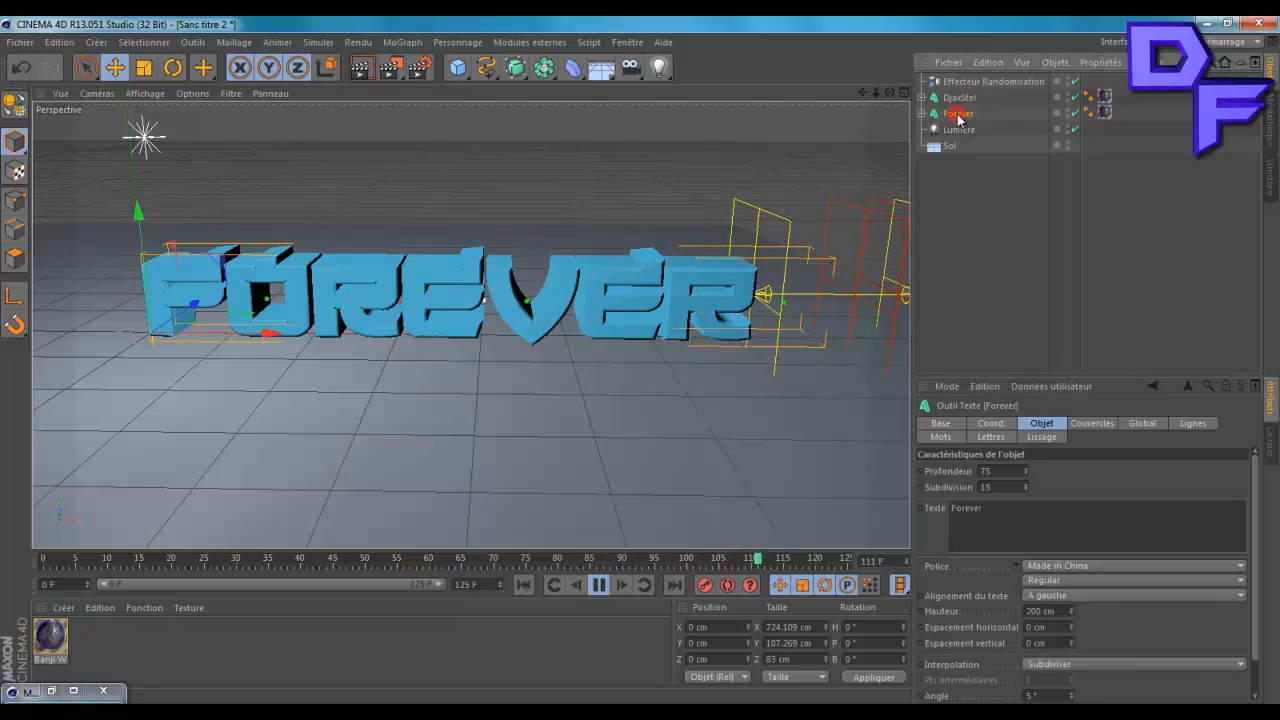
left_click(1094, 665)
left_click(1095, 642)
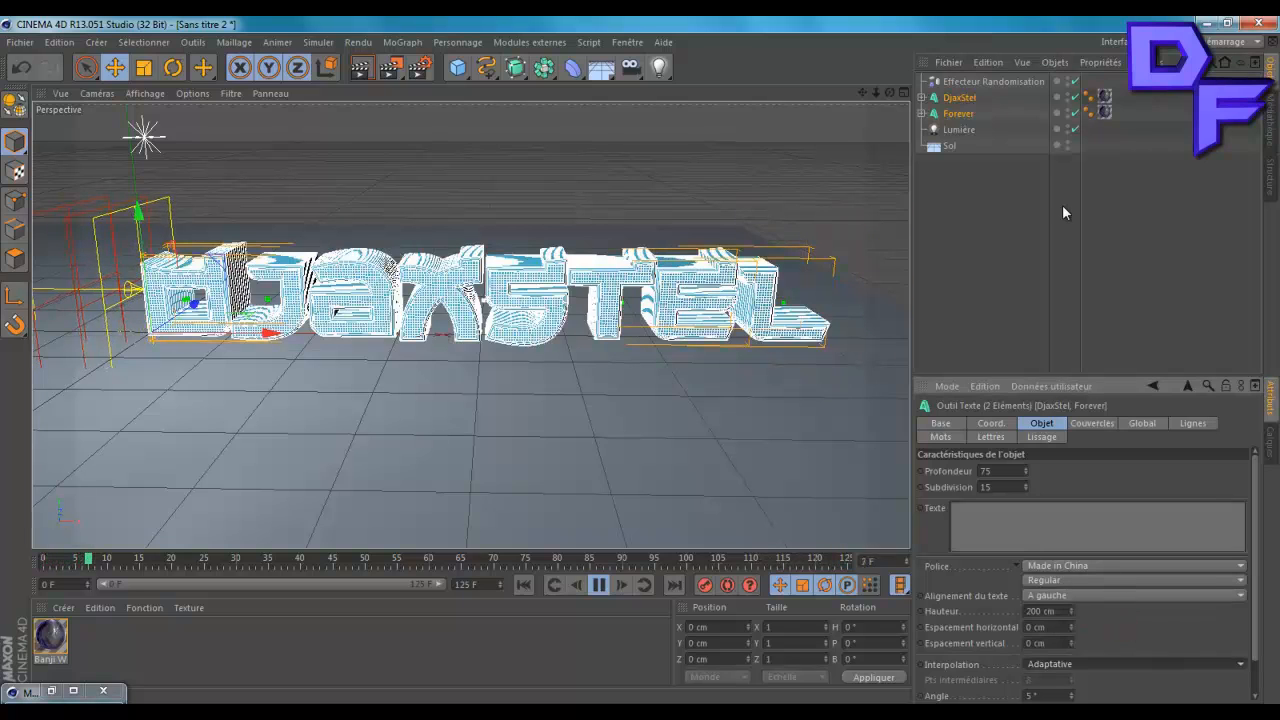
left_click(1001, 206)
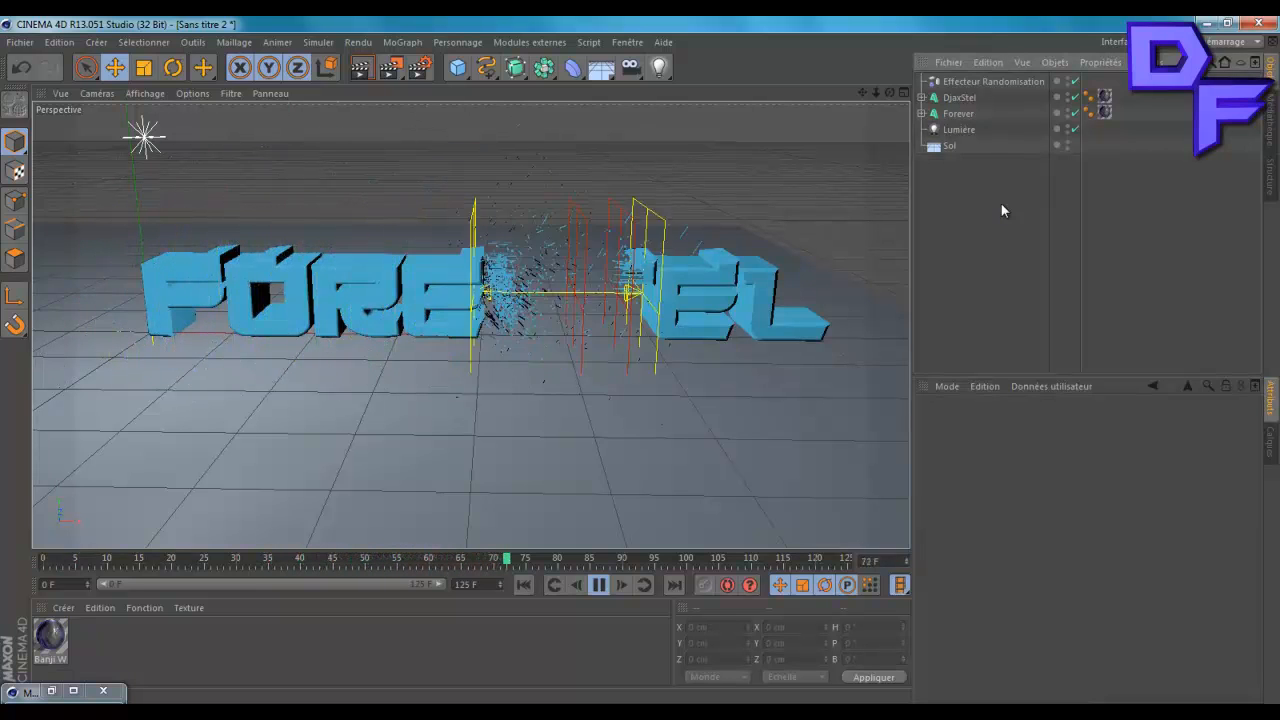
Set the interpolation of both the DjaxStel and Forever texts to Subdiviser, with an angle of 9°.
left_click(962, 114)
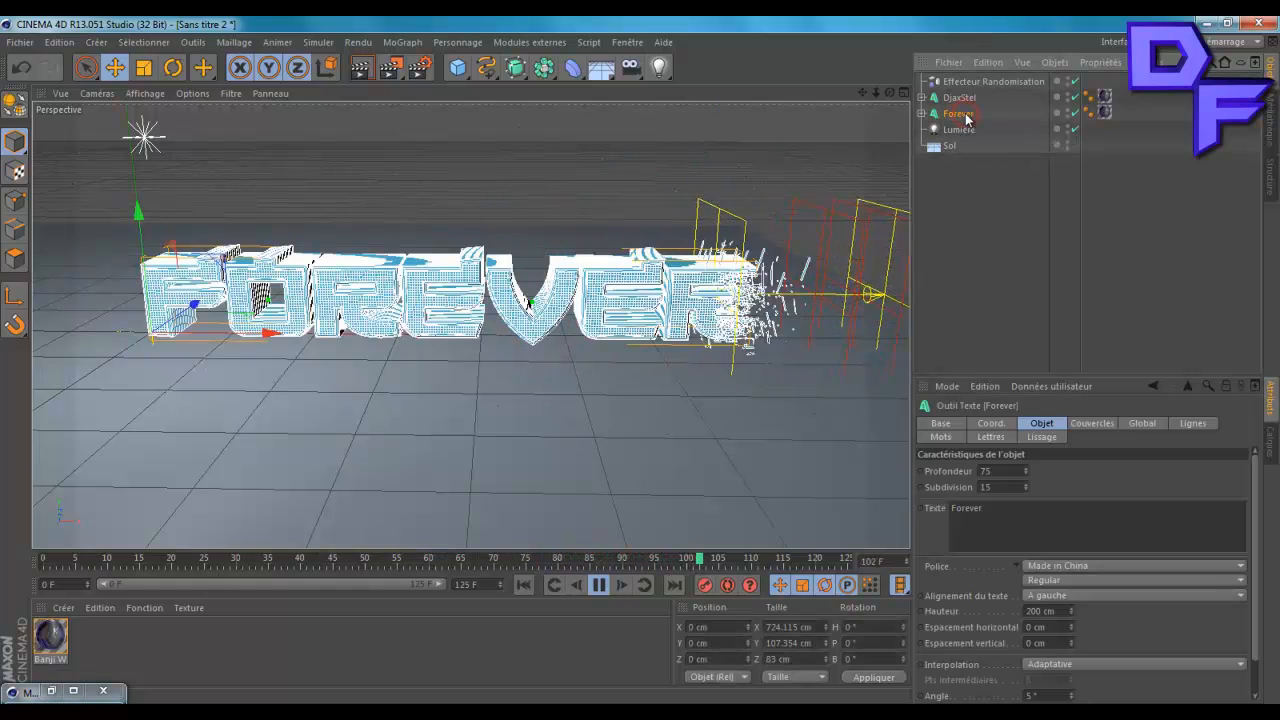
left_click(959, 97, "ctrl")
left_click(1095, 664)
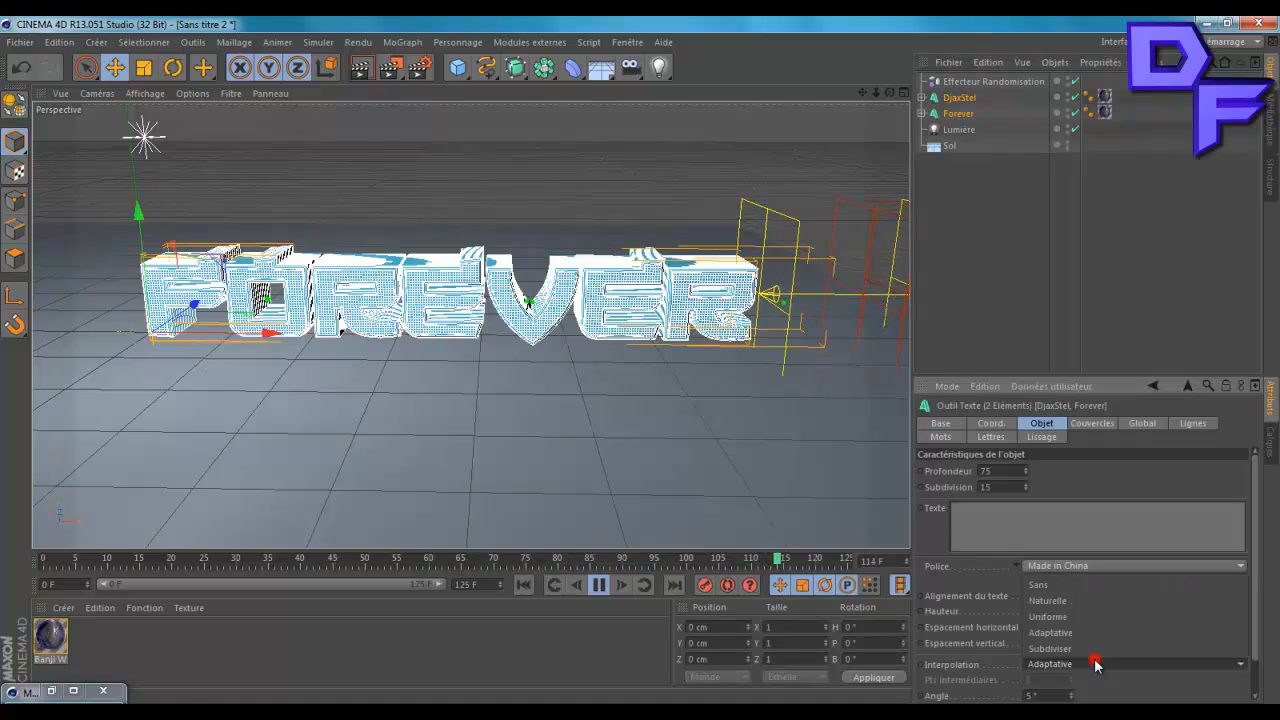
left_click(1093, 651)
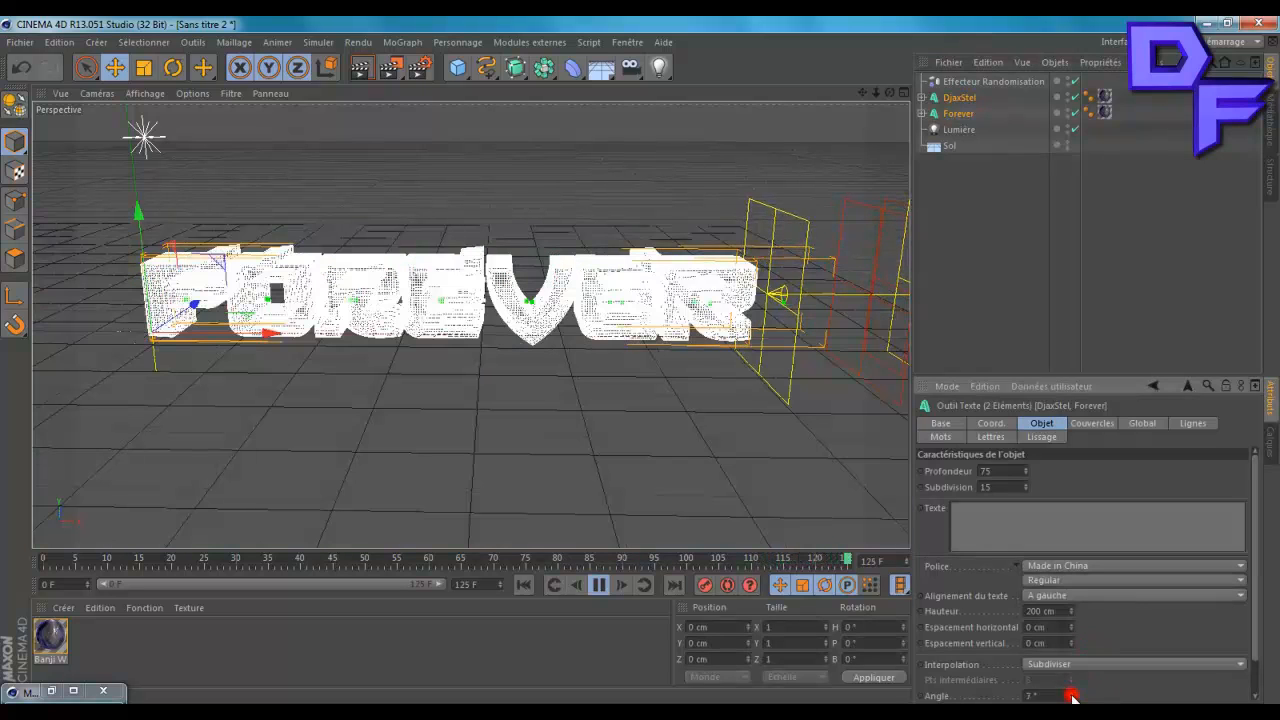
left_click(1071, 693)
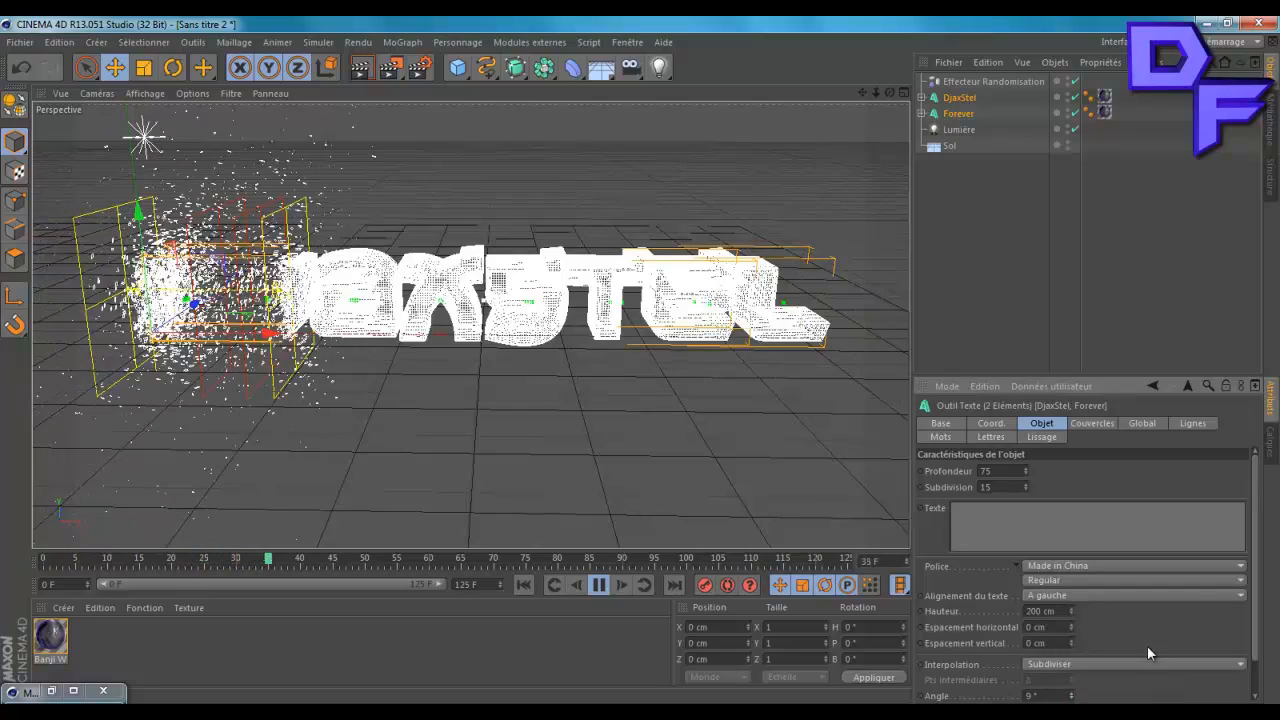
left_click(1010, 304)
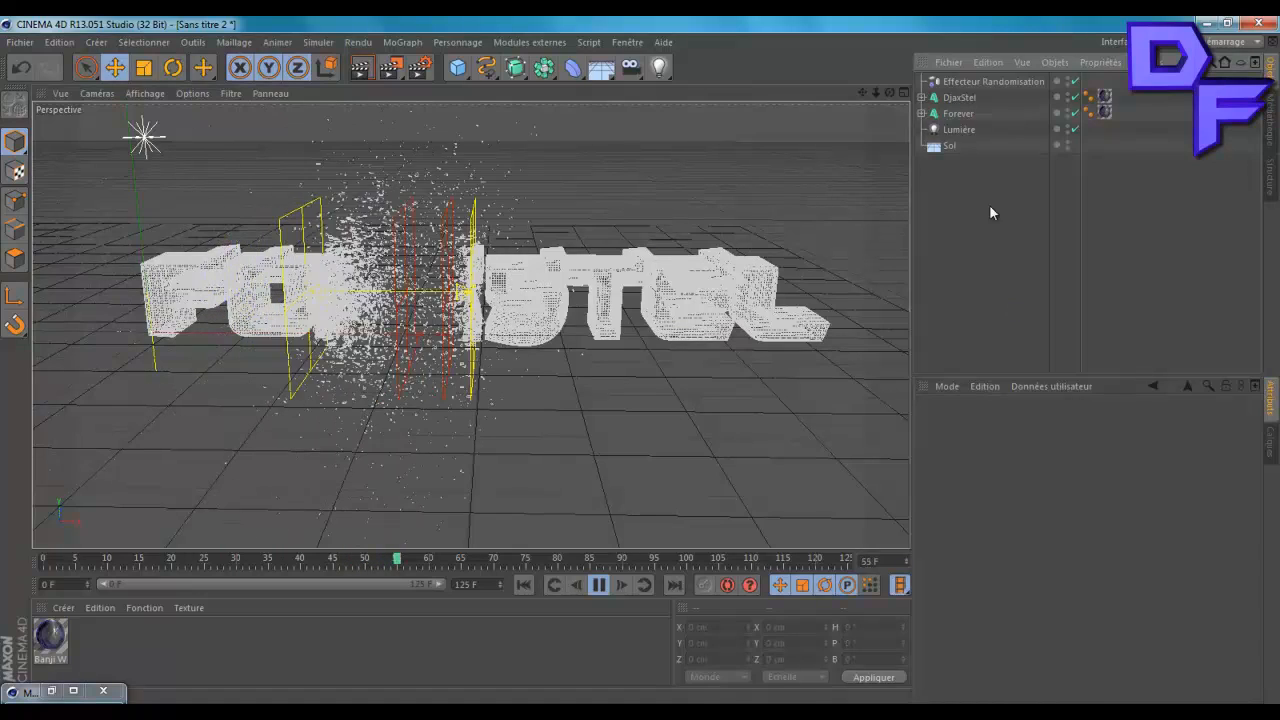
left_click(962, 129)
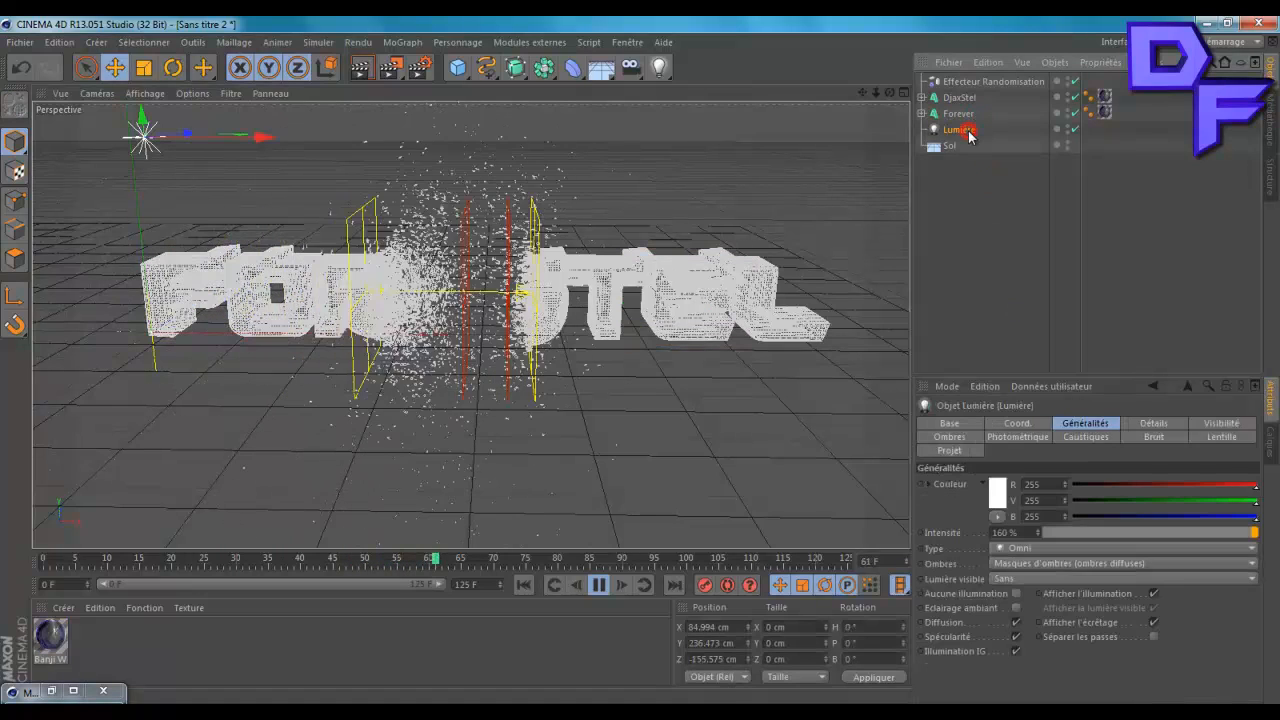
left_click(985, 197)
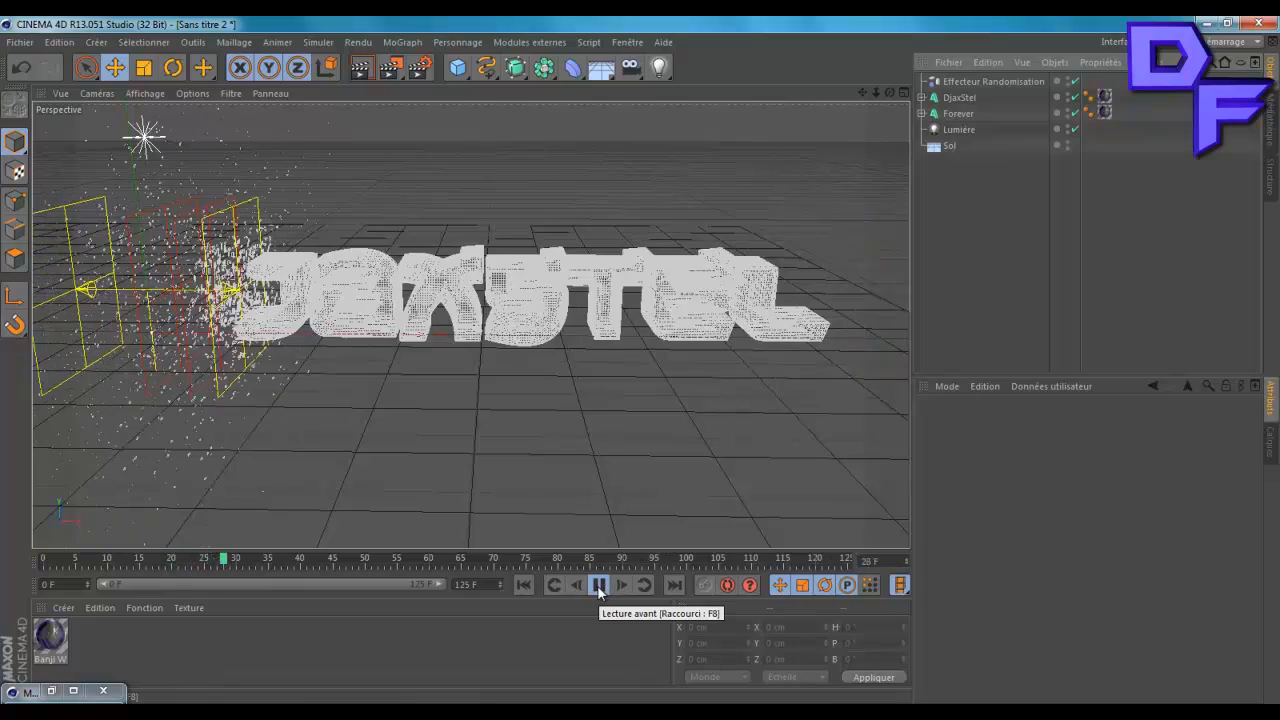
Render the view at frame 59, first of the texts and again close up on the scattering fragments.
scroll(443, 290, "up", 2)
scroll(445, 290, "up", 3)
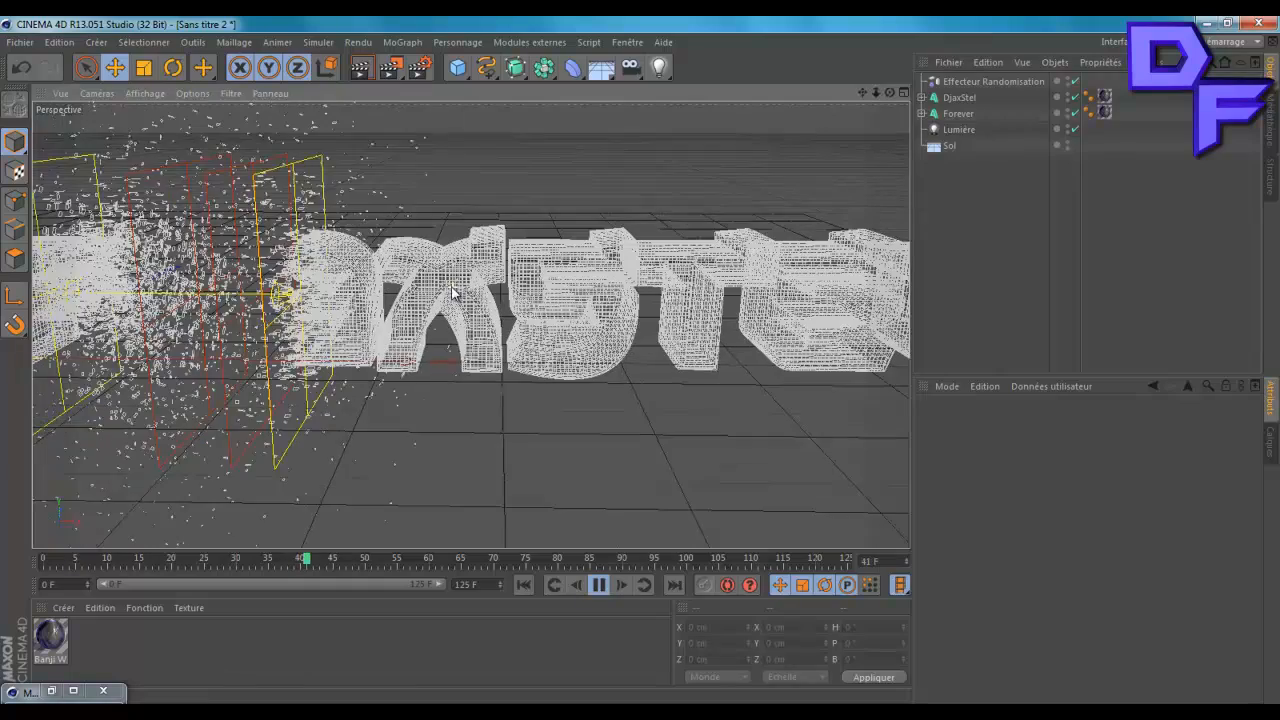
left_click(371, 67)
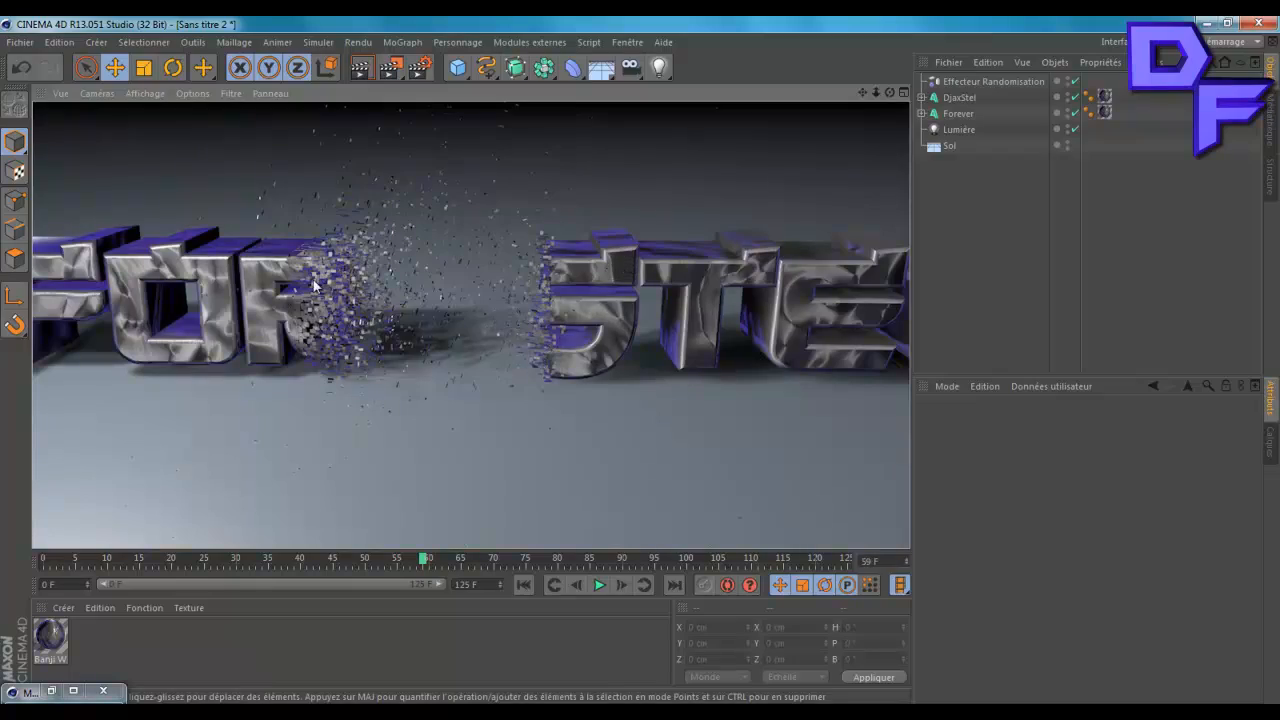
left_click(334, 305)
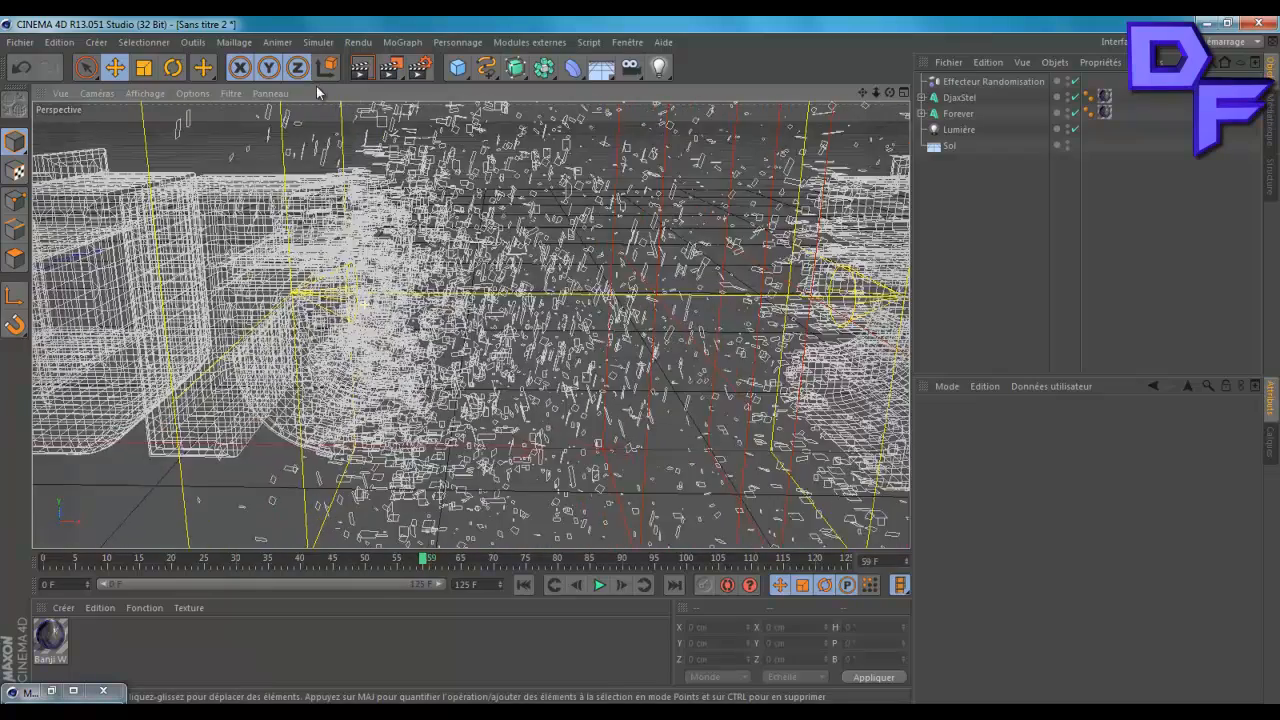
left_click(362, 67)
left_click(363, 67)
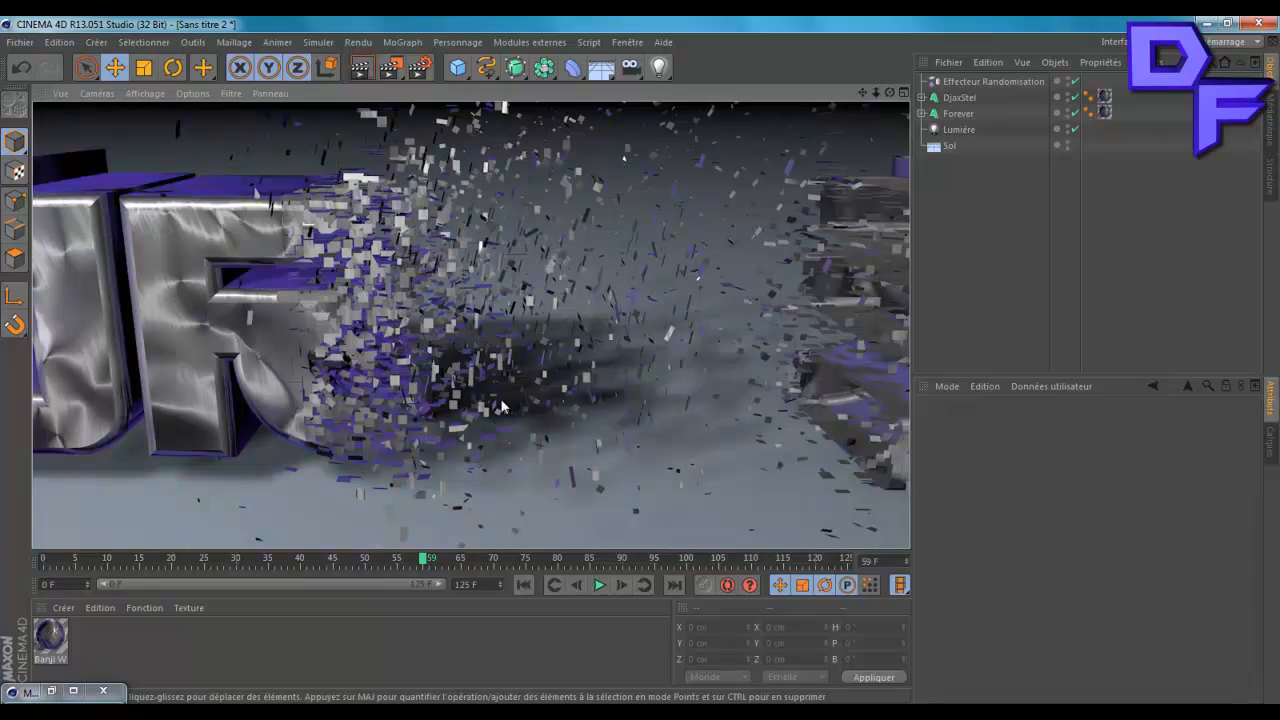
Duplicate the Banji Wrapper material and set the copy's environment fringe colour to blue, hue 237° (RGB 84, 89, 182).
scroll(737, 266, "down", 4)
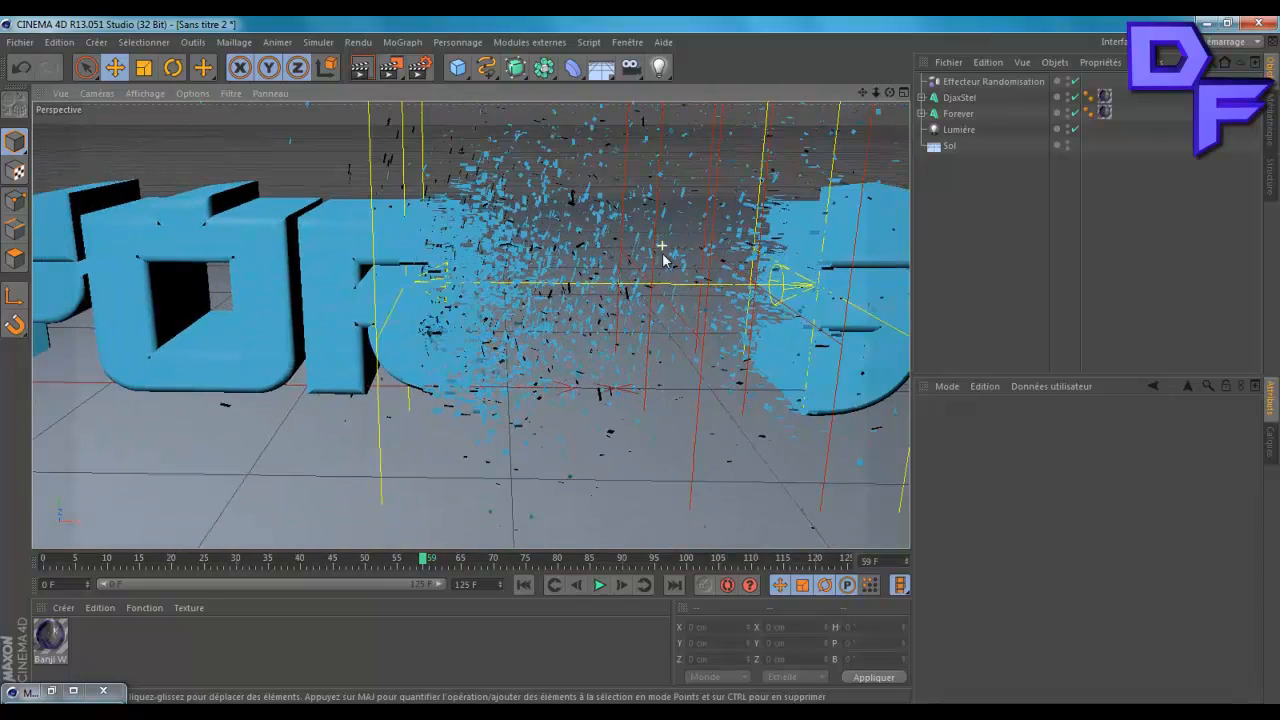
scroll(663, 260, "down", 3)
scroll(206, 292, "down", 4)
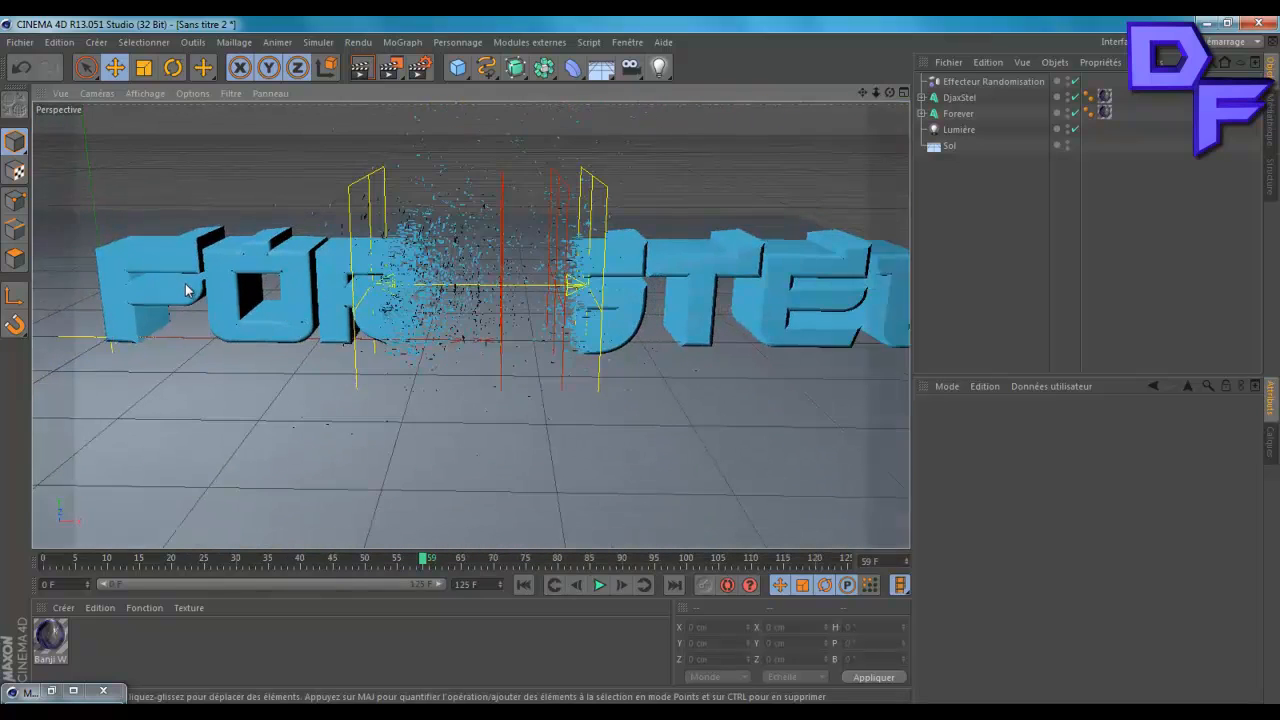
scroll(185, 290, "down", 3)
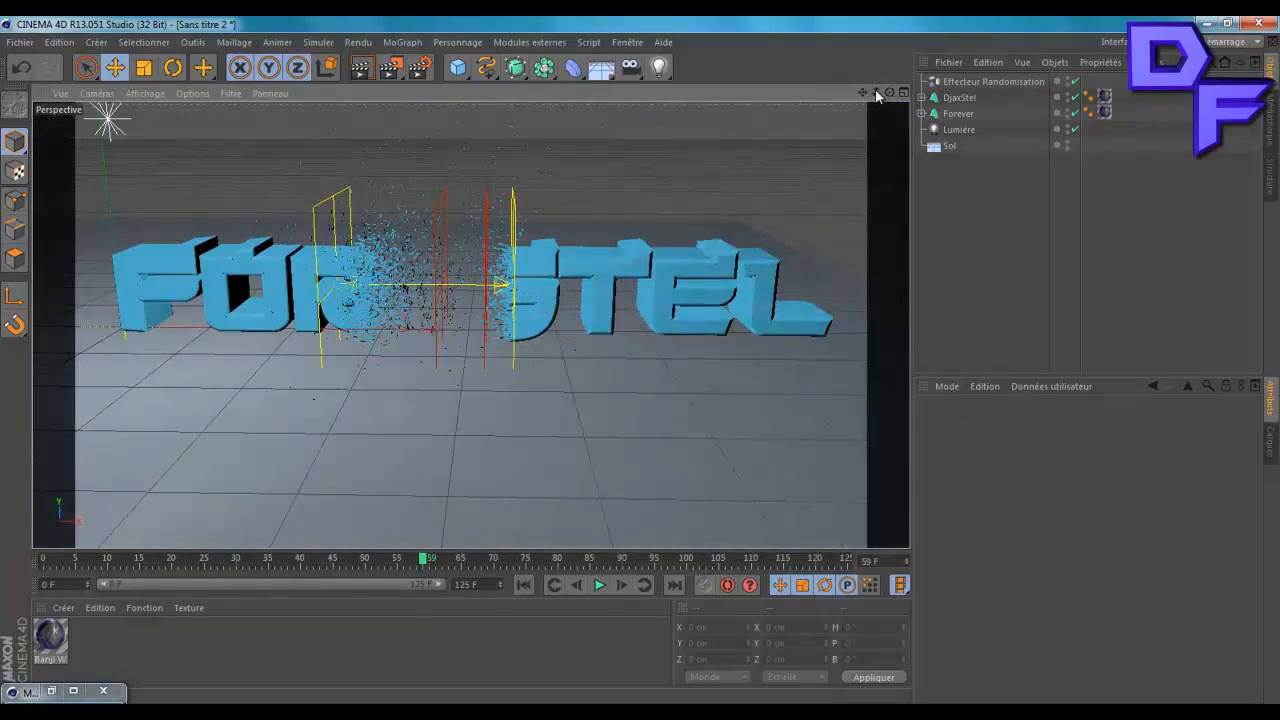
left_click_drag(876, 93, 680, 264)
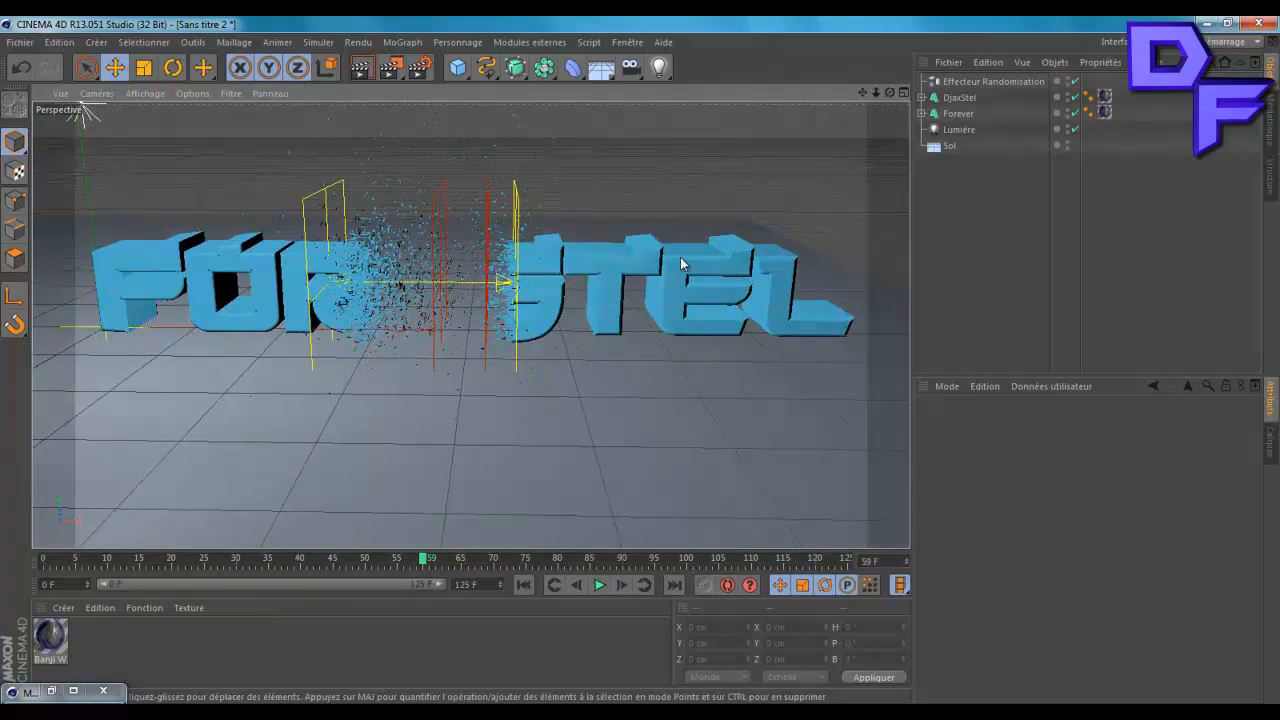
left_click(50, 638)
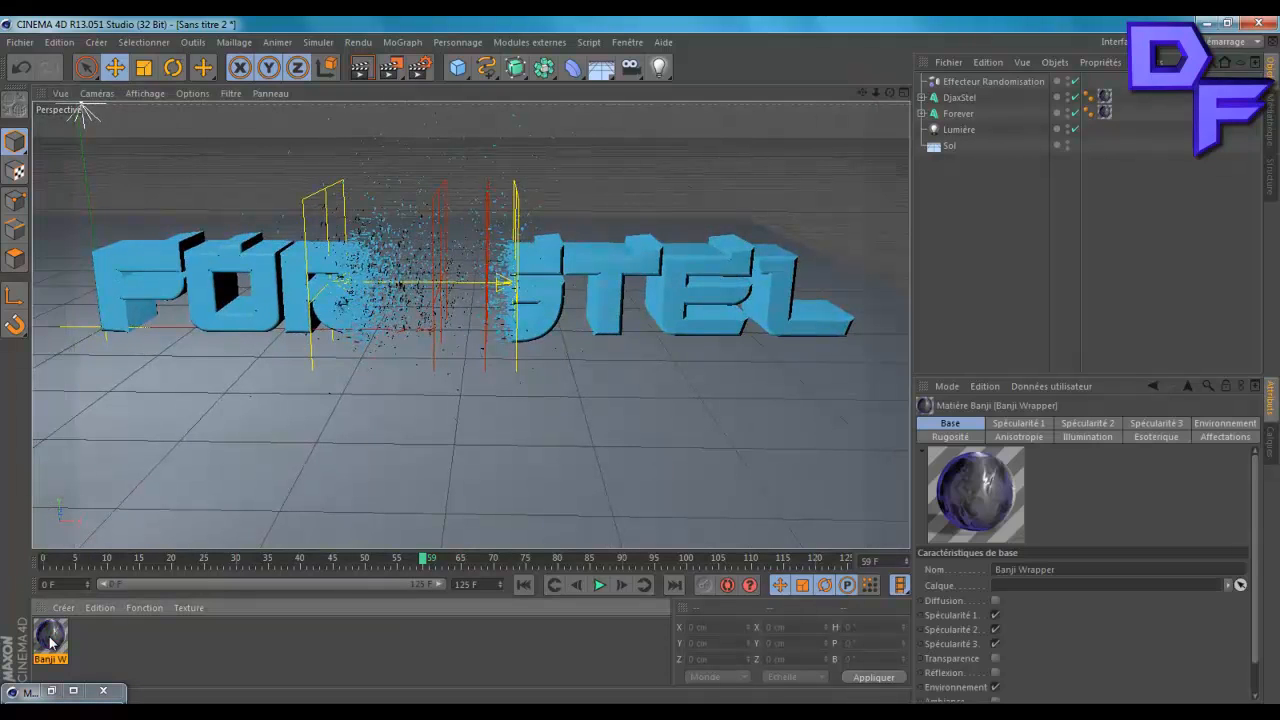
key("ctrl+c")
key("ctrl+v")
double_click(49, 638)
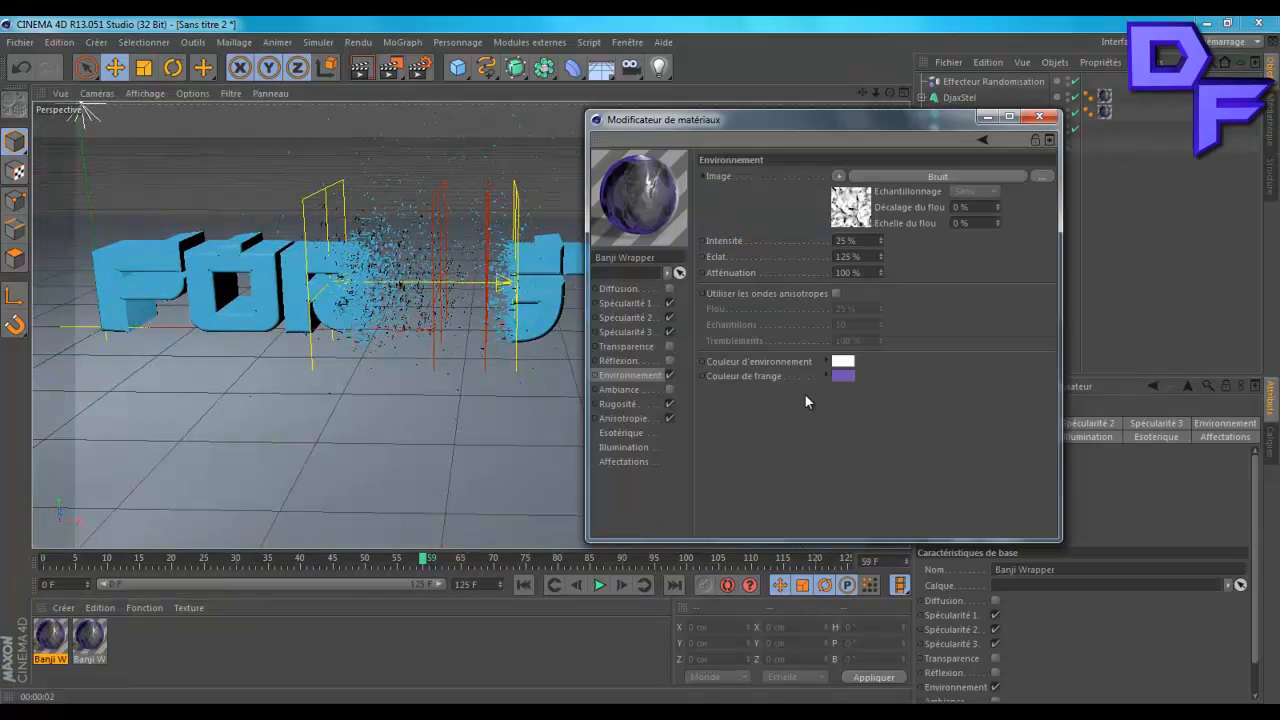
left_click(837, 378)
left_click_drag(899, 321, 895, 321)
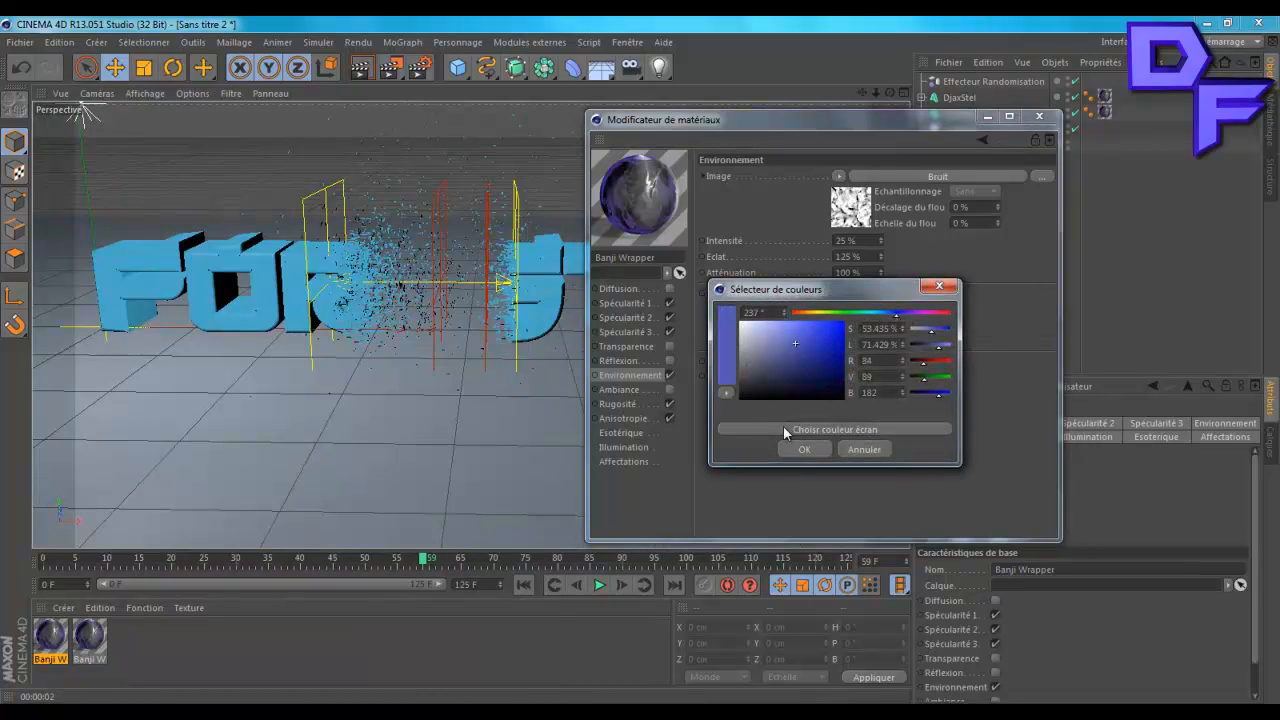
left_click(798, 451)
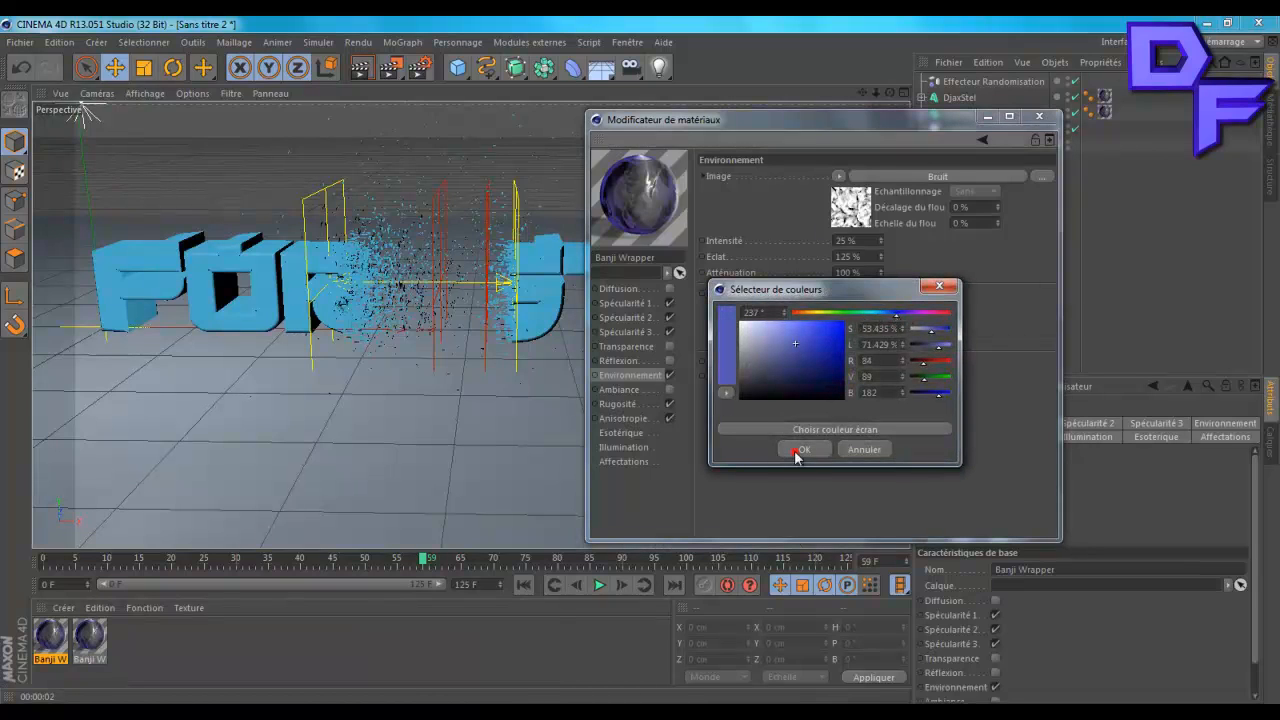
Replace Forever's material with the blue-fringed Banji Wrapper copy and render the view to compare both texts.
left_click(987, 117)
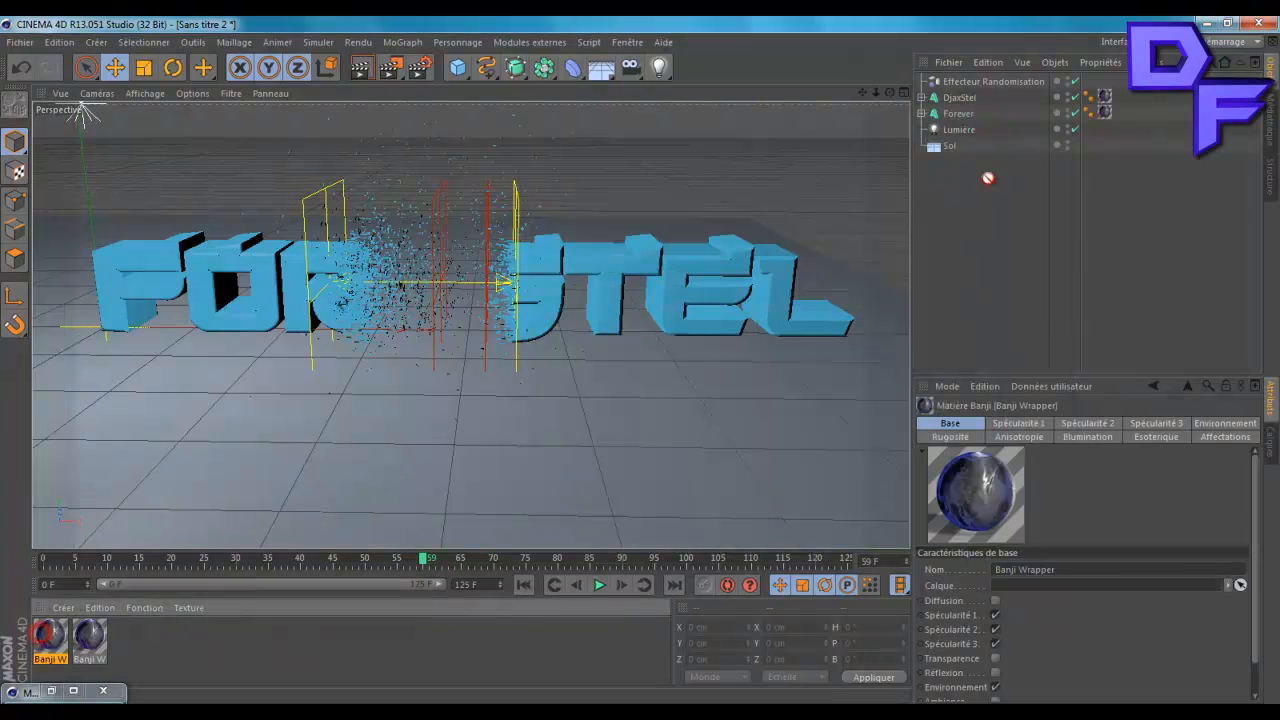
left_click_drag(1107, 117, 1110, 117, "ctrl")
left_click(361, 70)
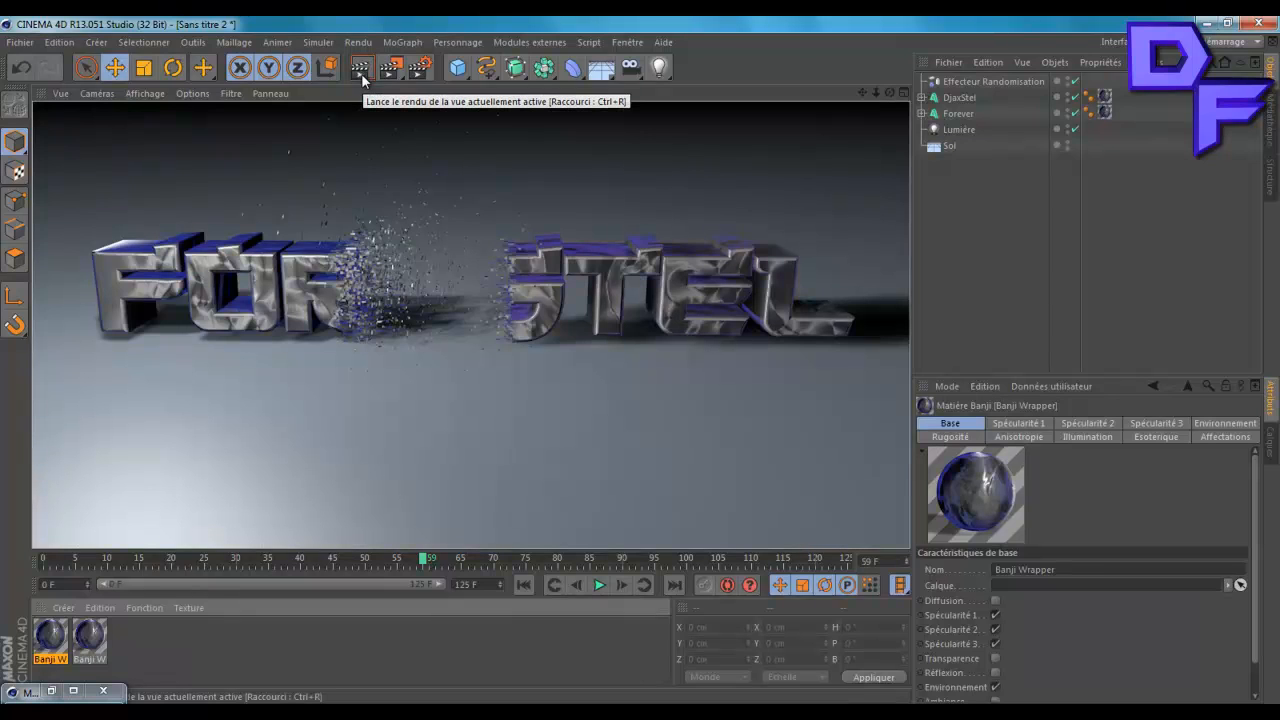
Add the Illumination globale effect to the render settings.
left_click(420, 66)
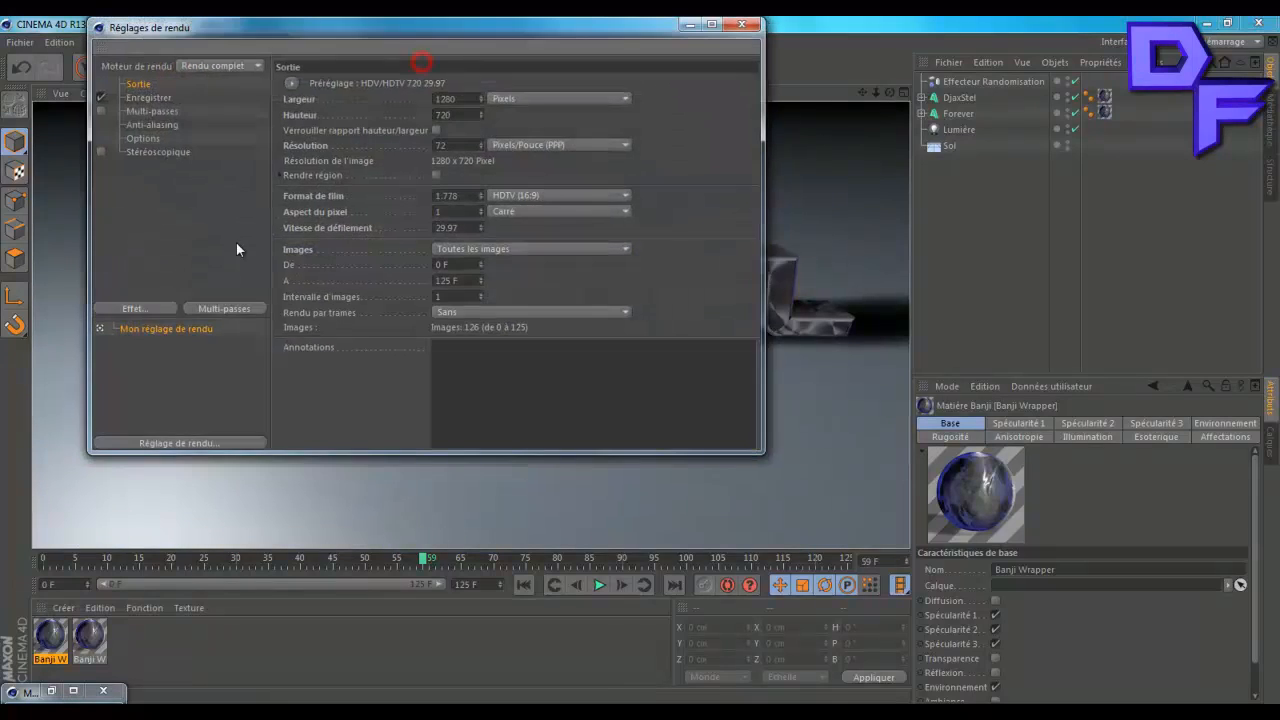
left_click(147, 308)
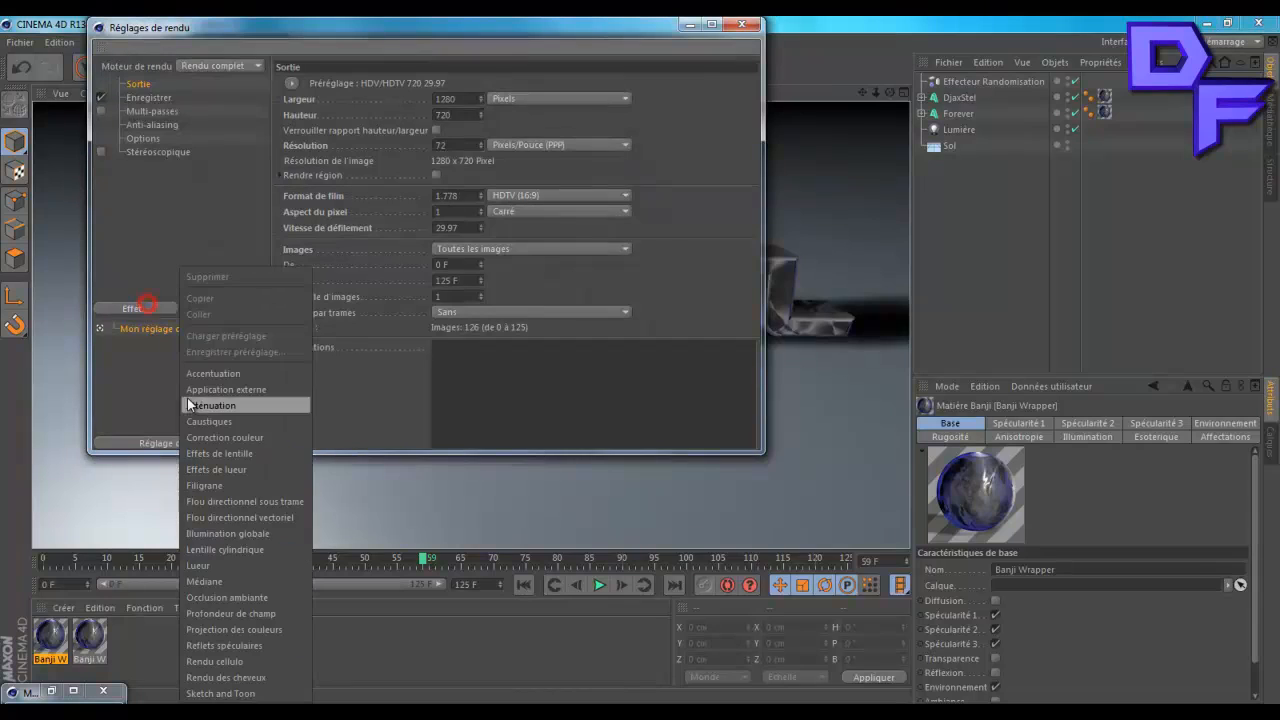
left_click(222, 542)
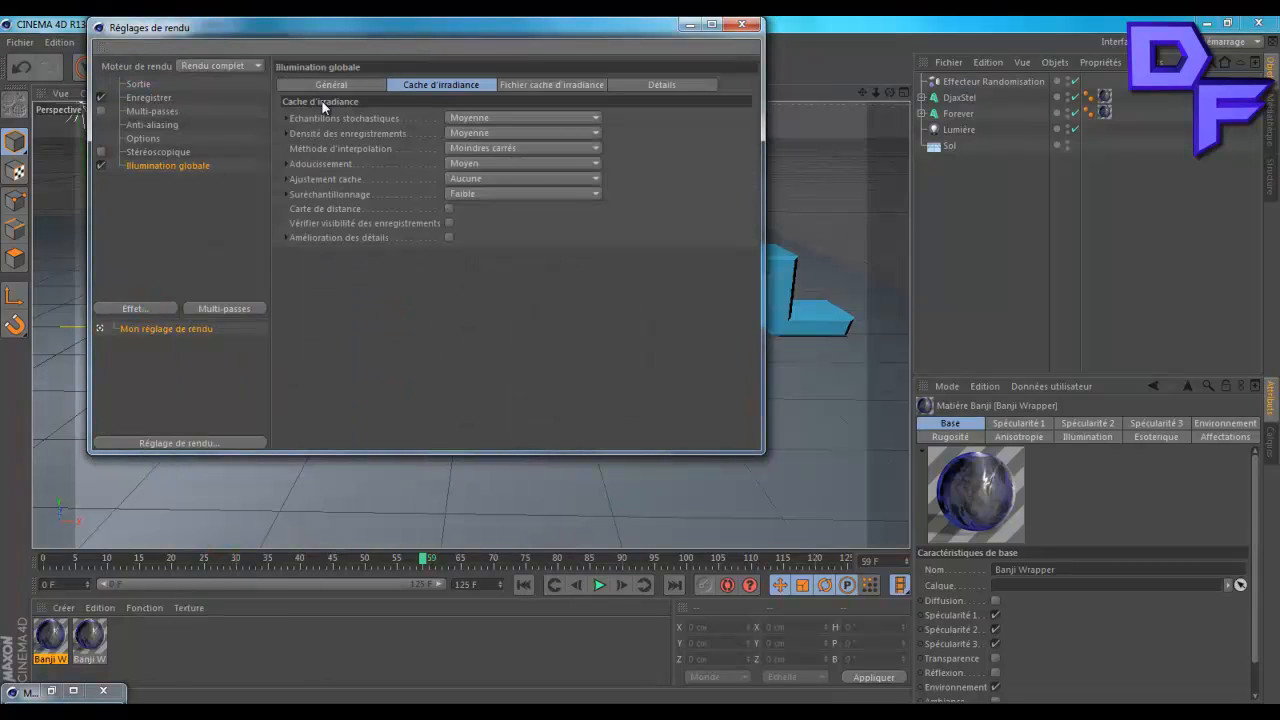
Examine the available quality options for the irradiance cache's stochastic samples (Echantillons stochastiques).
left_click(478, 117)
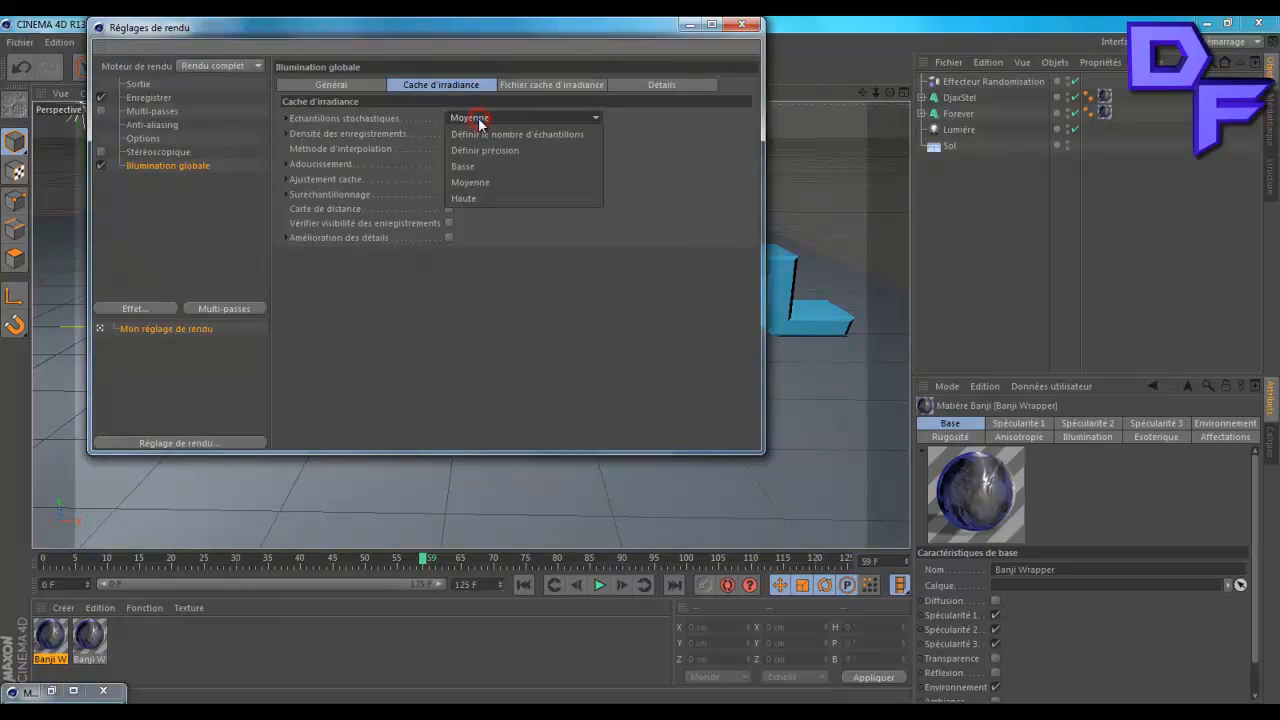
left_click(478, 117)
left_click(489, 119)
left_click(486, 118)
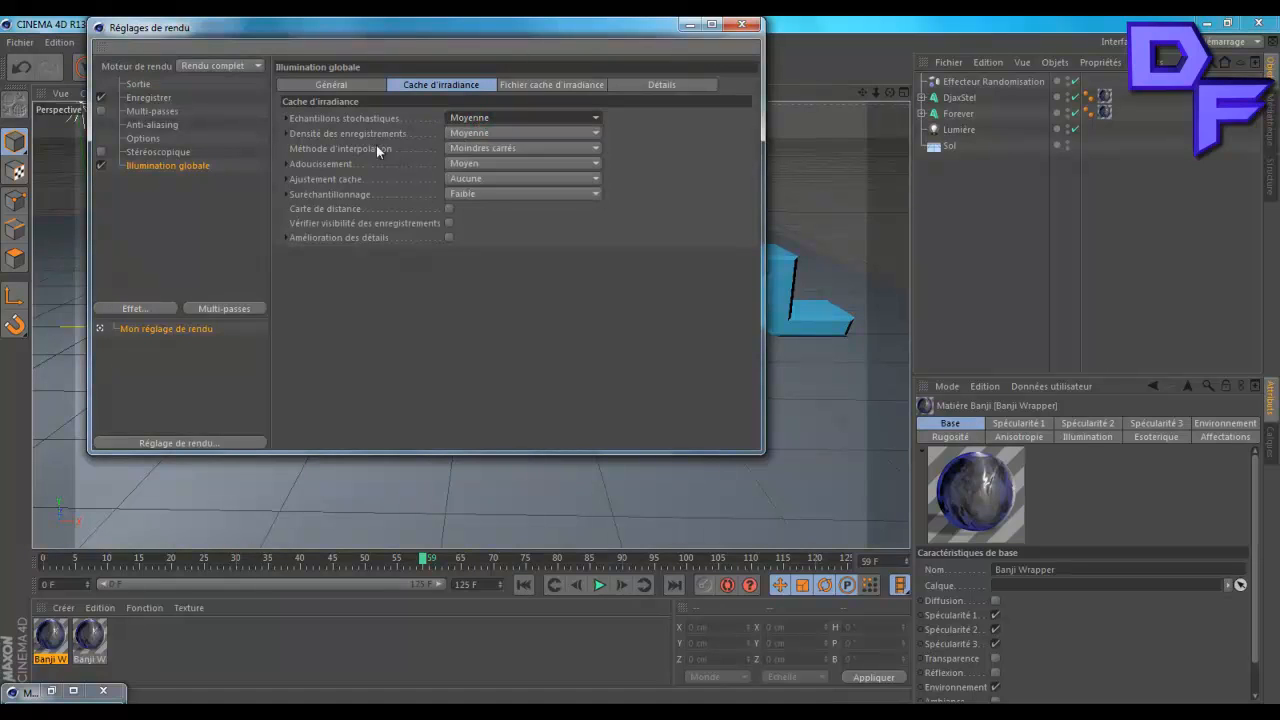
left_click(660, 177)
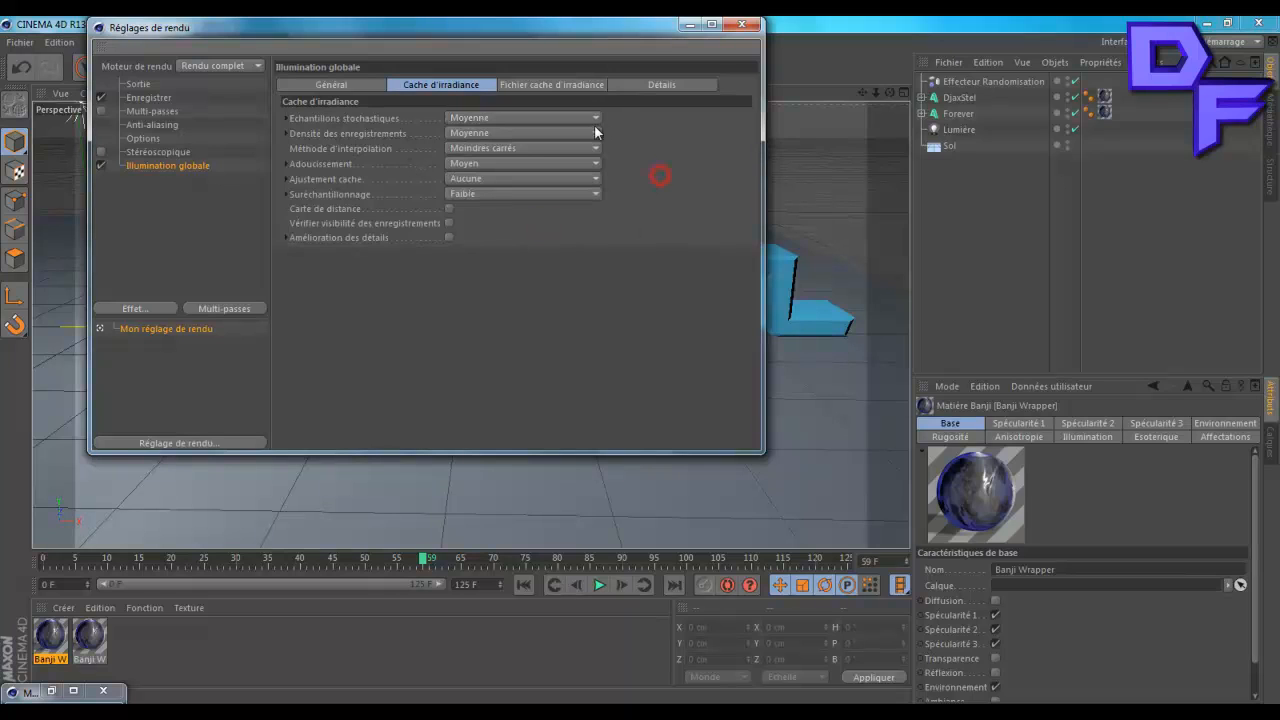
left_click(499, 118)
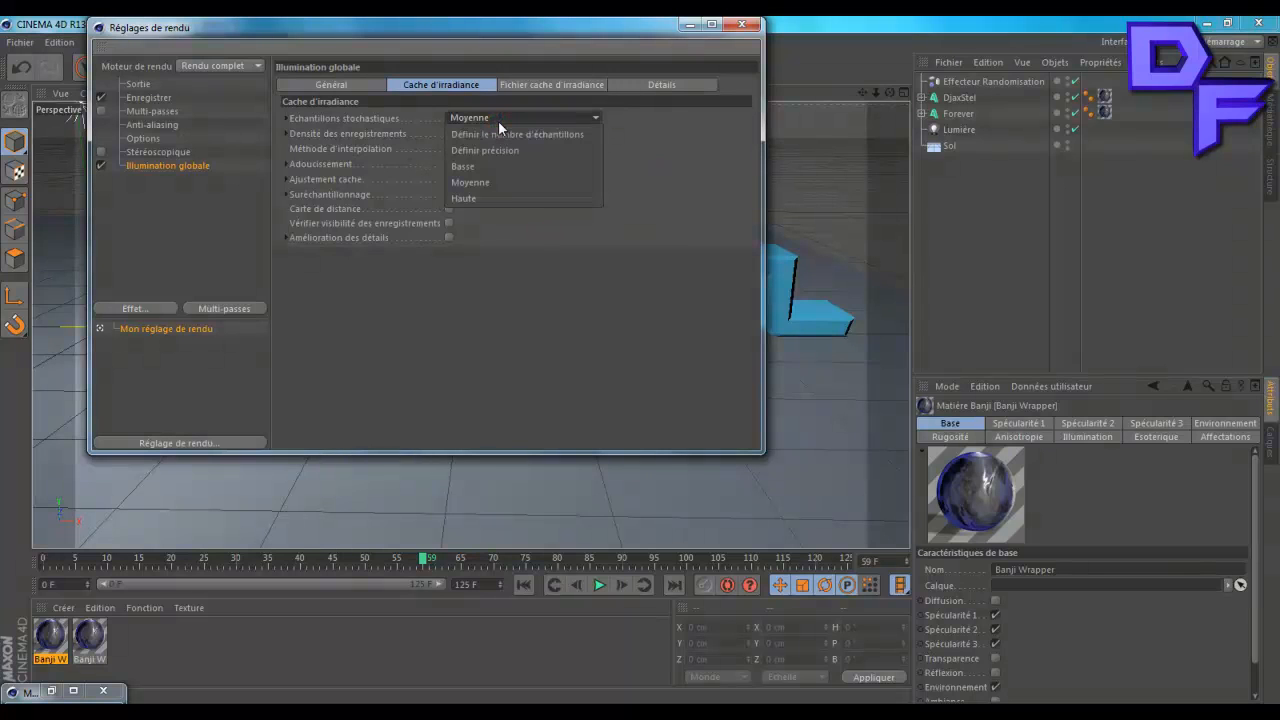
left_click(485, 118)
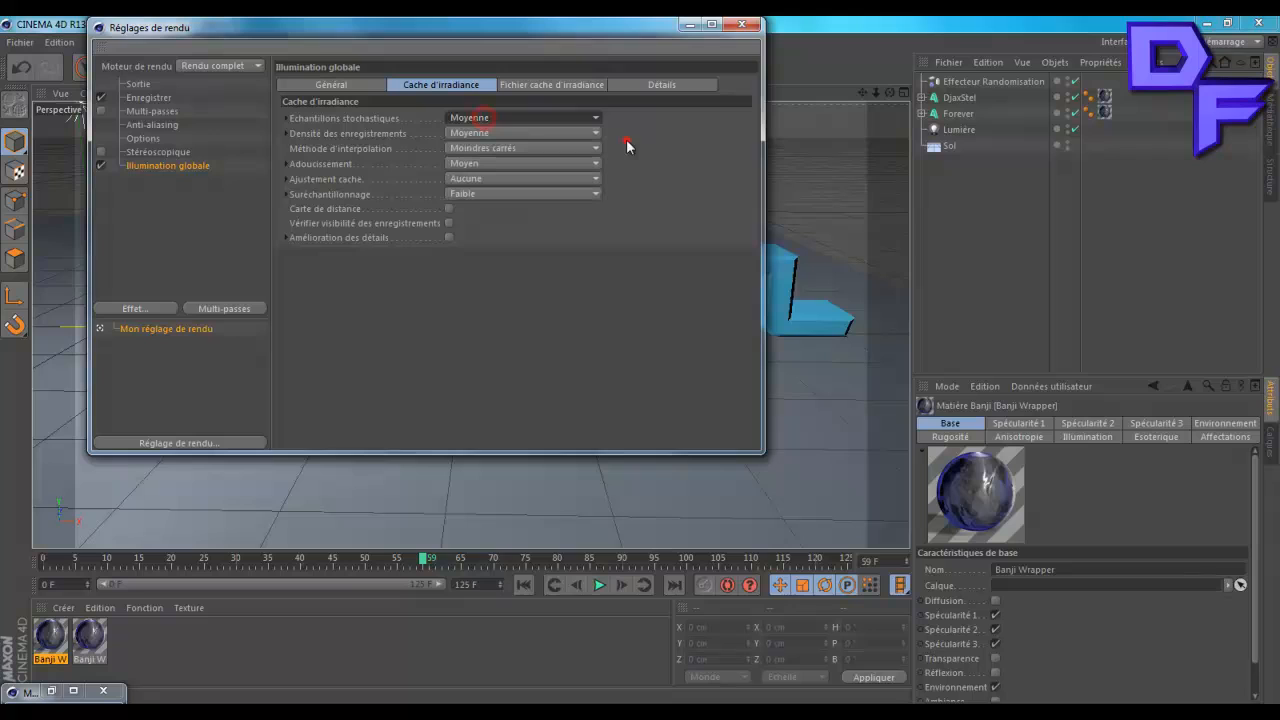
left_click(691, 123)
Set the global illumination mode (Mode IG) to IR + QMC (Image fixe).
left_click(330, 84)
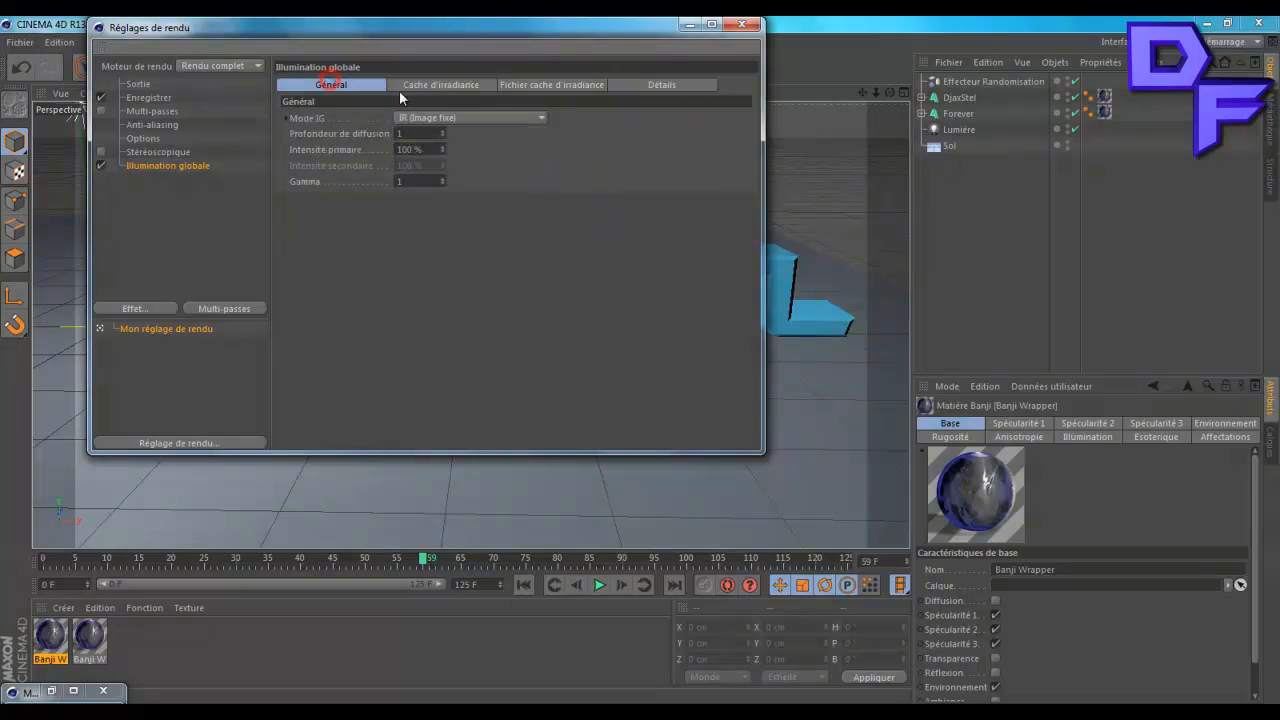
left_click(447, 117)
left_click(483, 188)
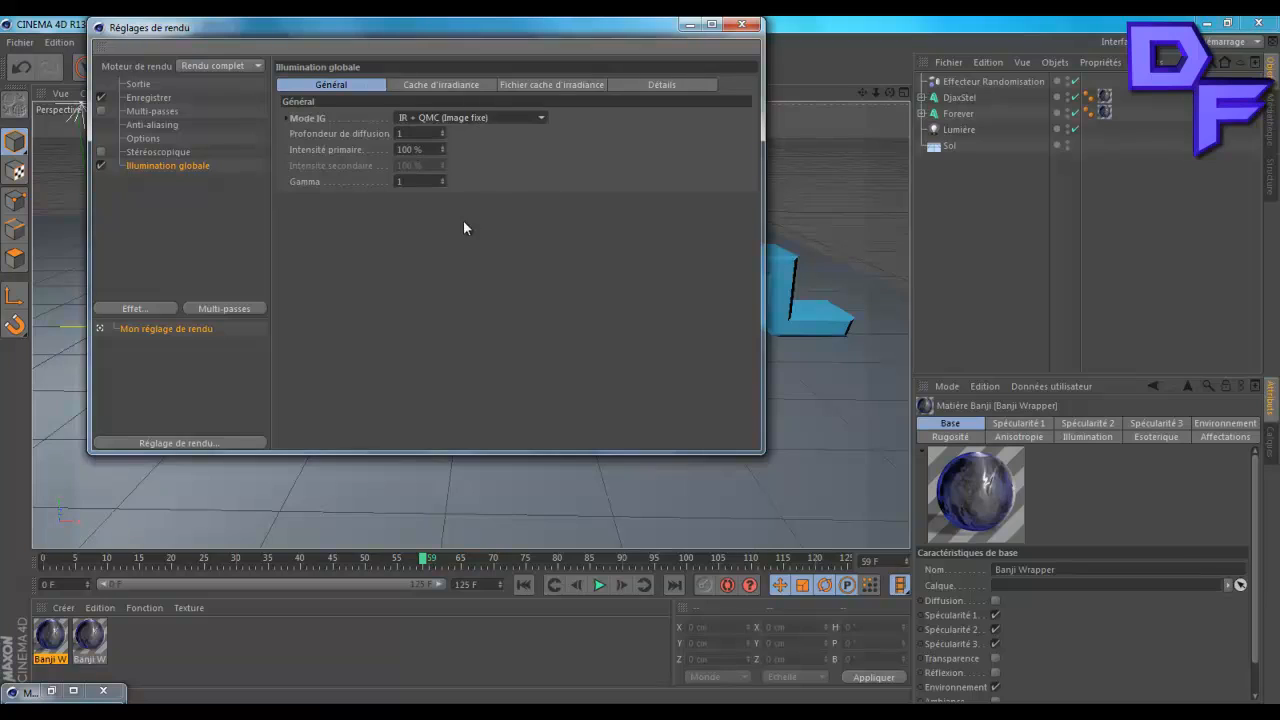
Review the general, irradiance cache, cache file and detail settings of the global illumination, and put the render settings away.
left_click(446, 87)
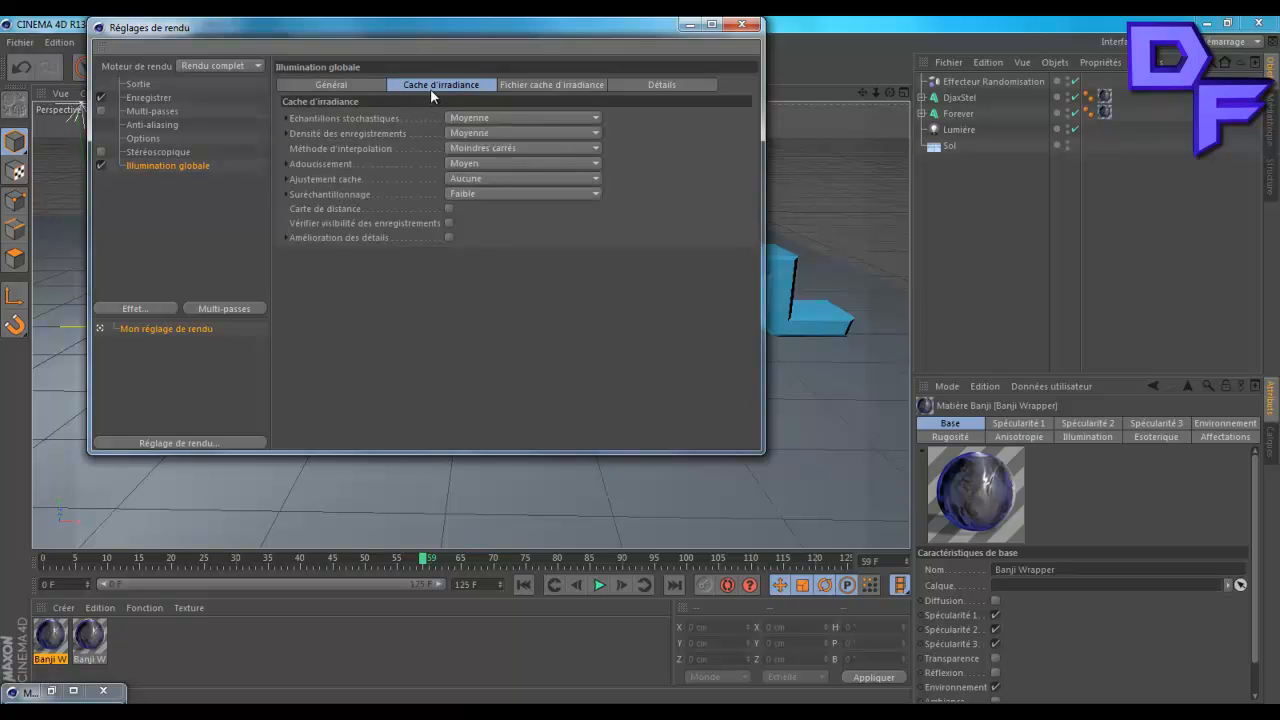
left_click(331, 86)
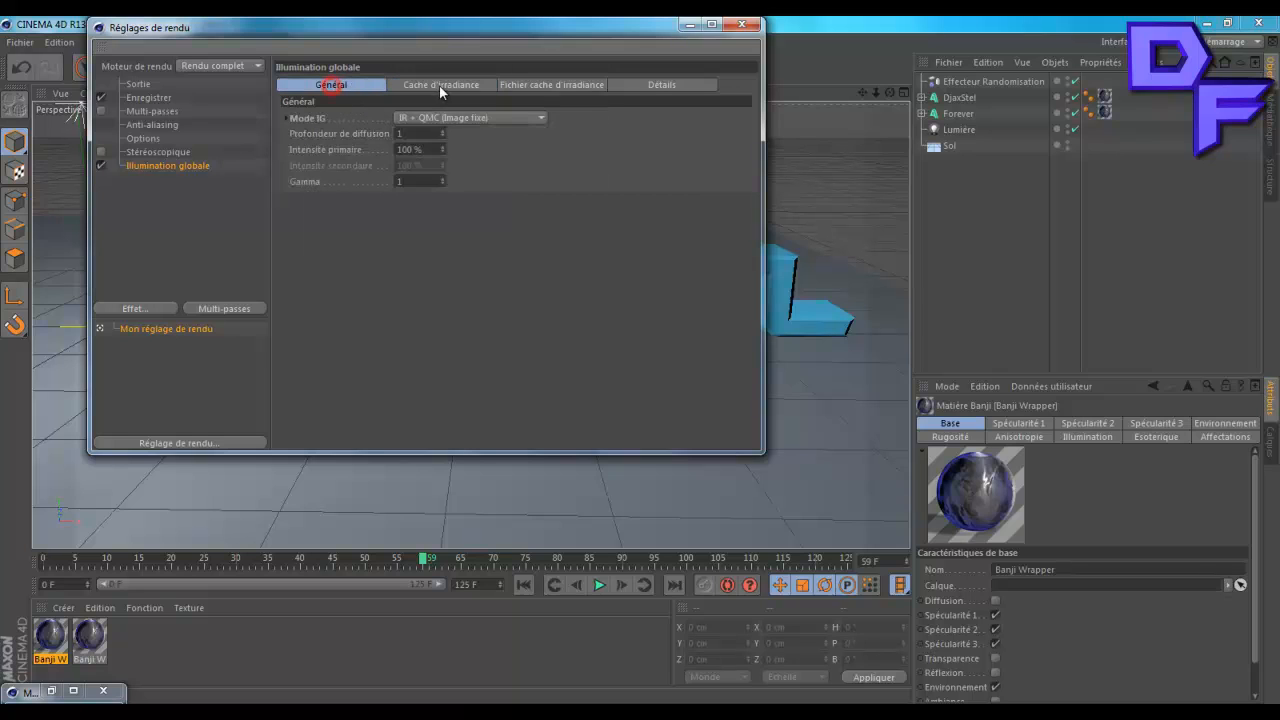
left_click(439, 85)
left_click(543, 85)
left_click(434, 88)
left_click(341, 86)
left_click(694, 86)
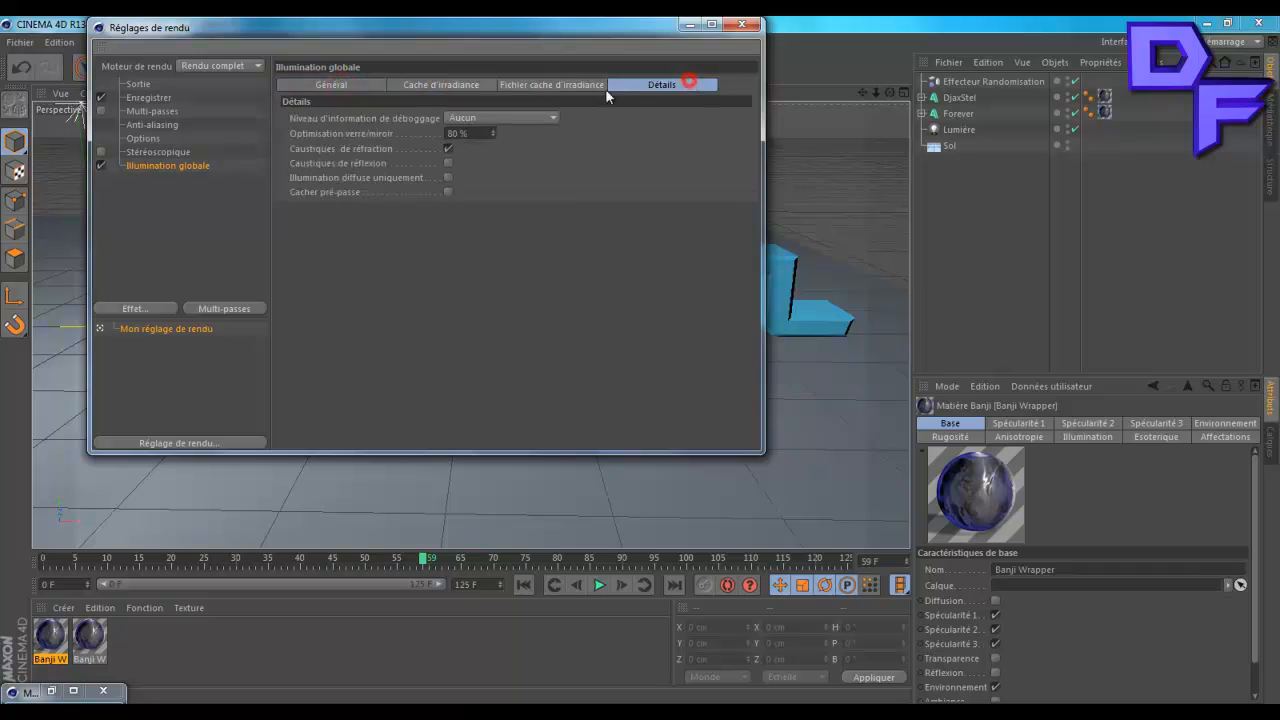
left_click(370, 87)
left_click(684, 27)
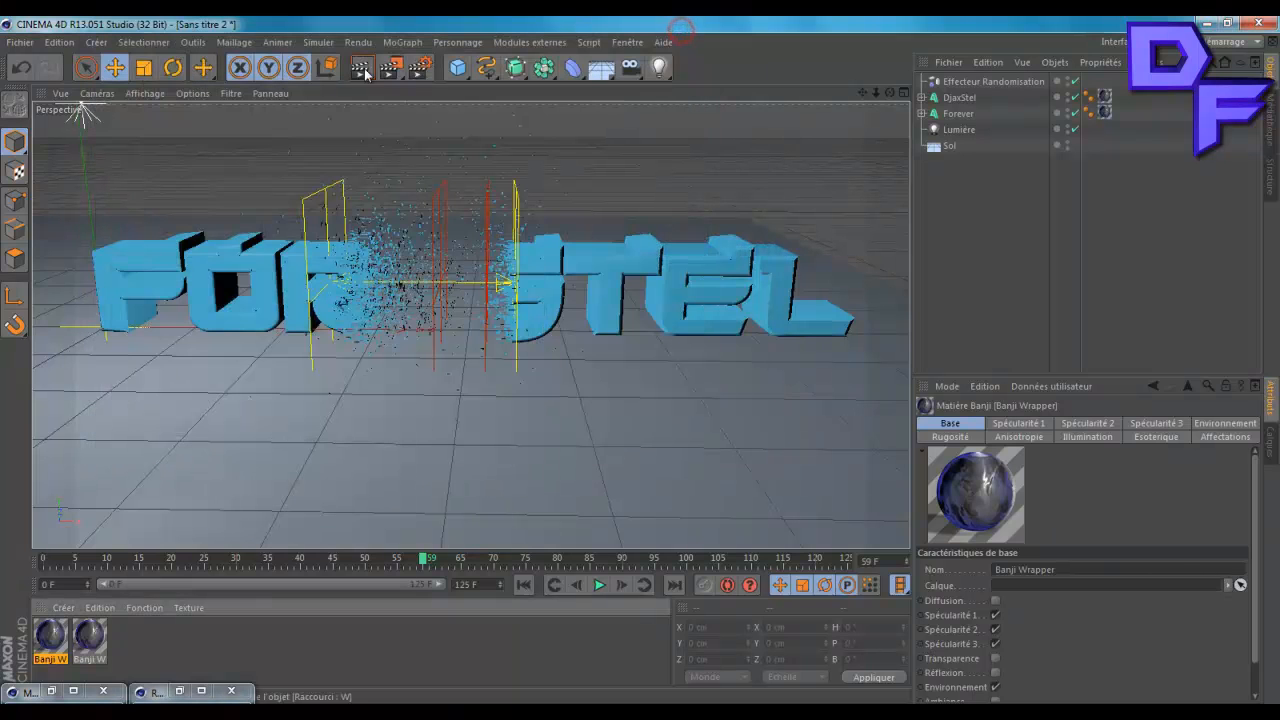
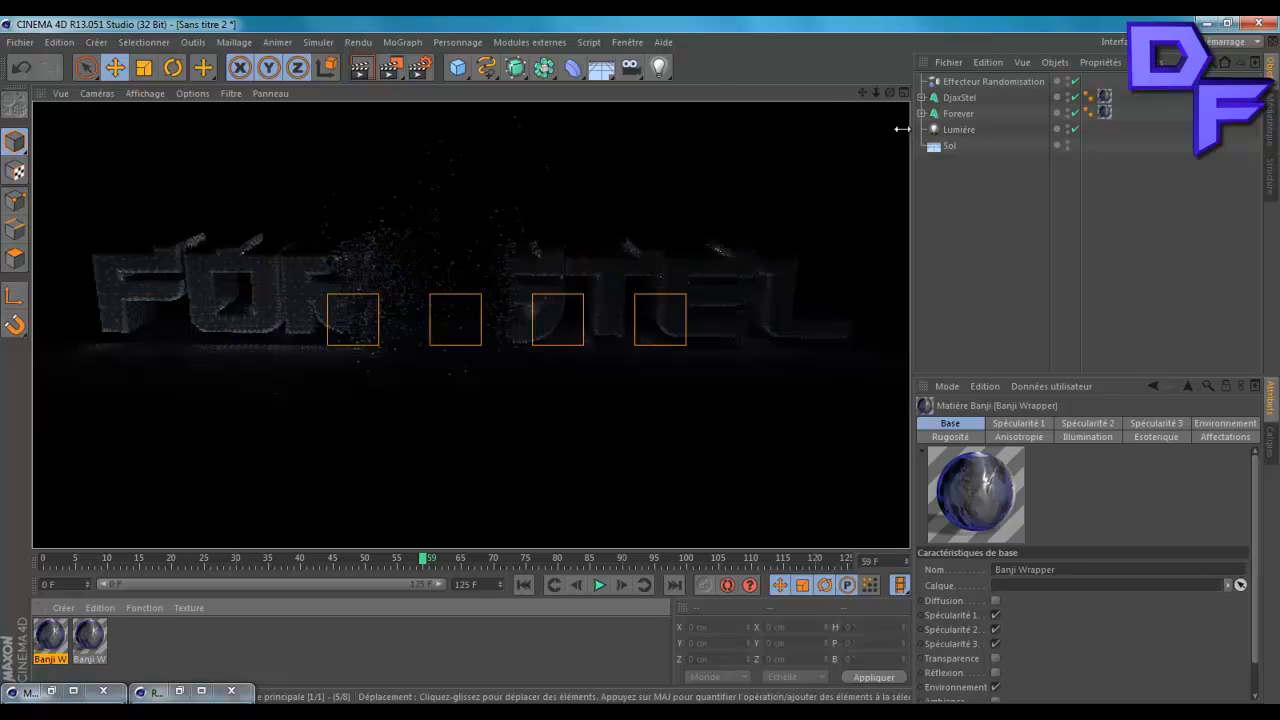
Create a new material and set its colour to light beige, hue 28° (RGB 226, 187, 153).
left_click(946, 145)
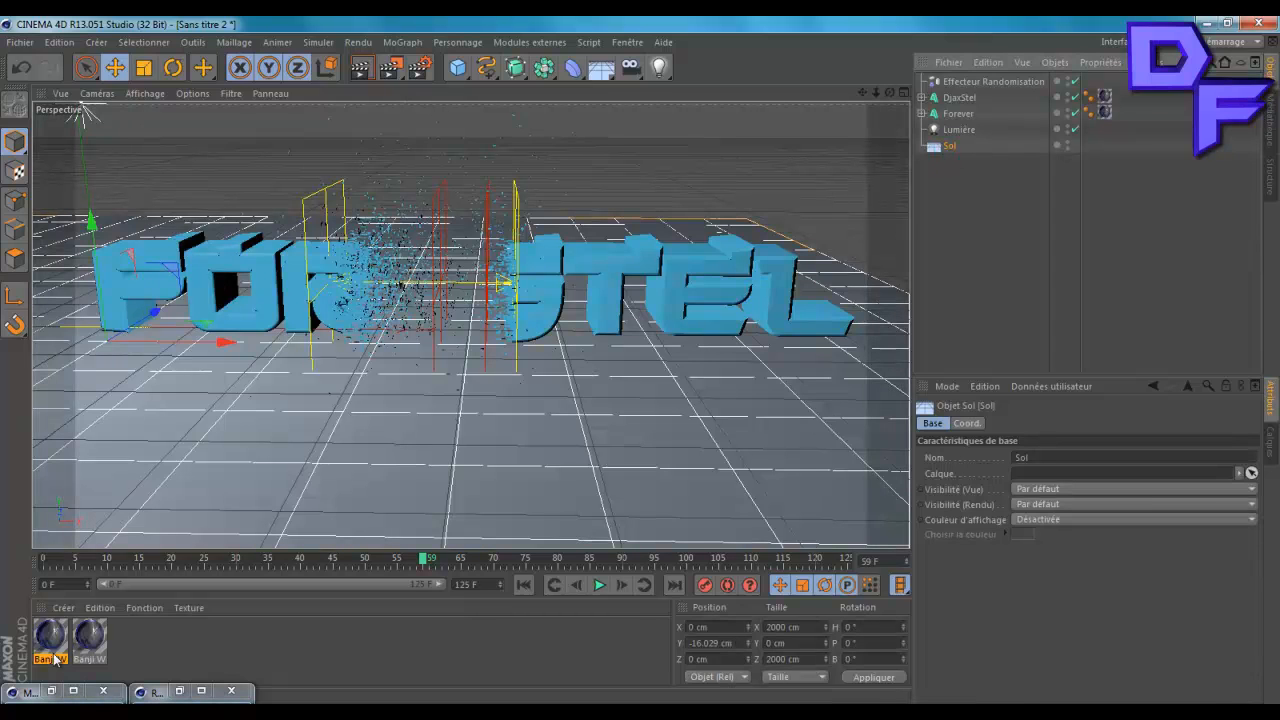
left_click(63, 607)
left_click(101, 471)
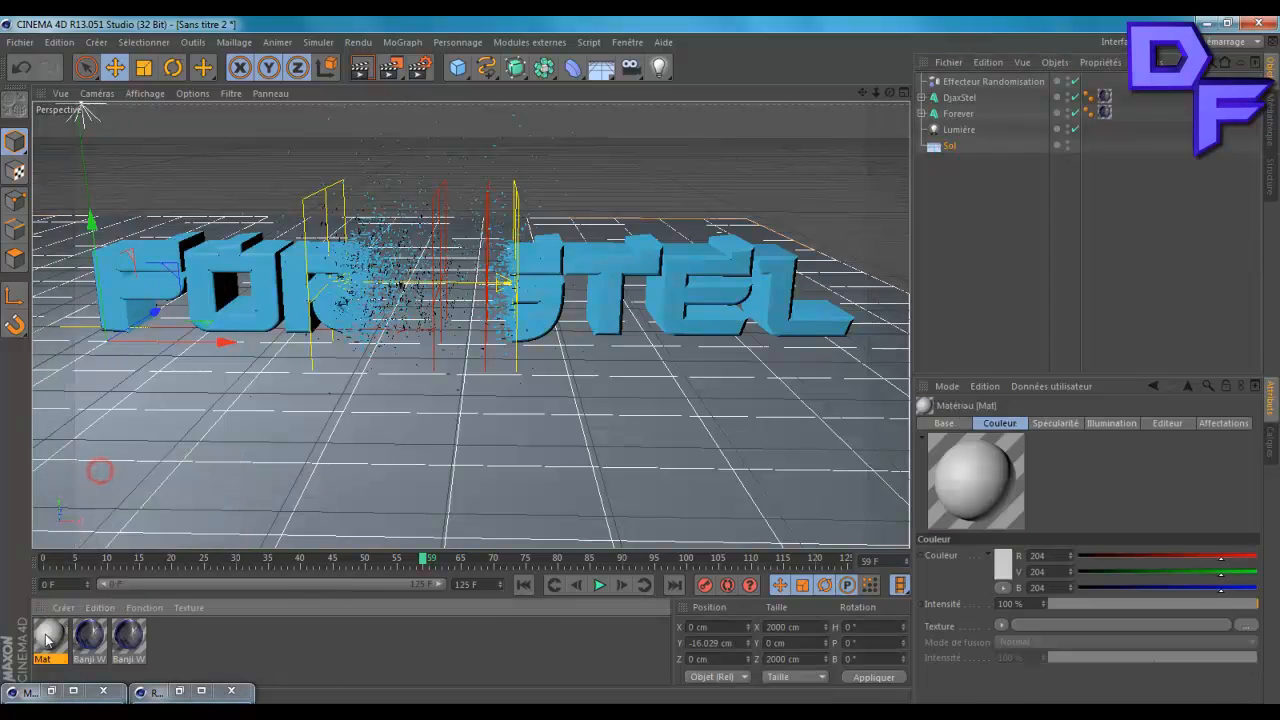
double_click(50, 635)
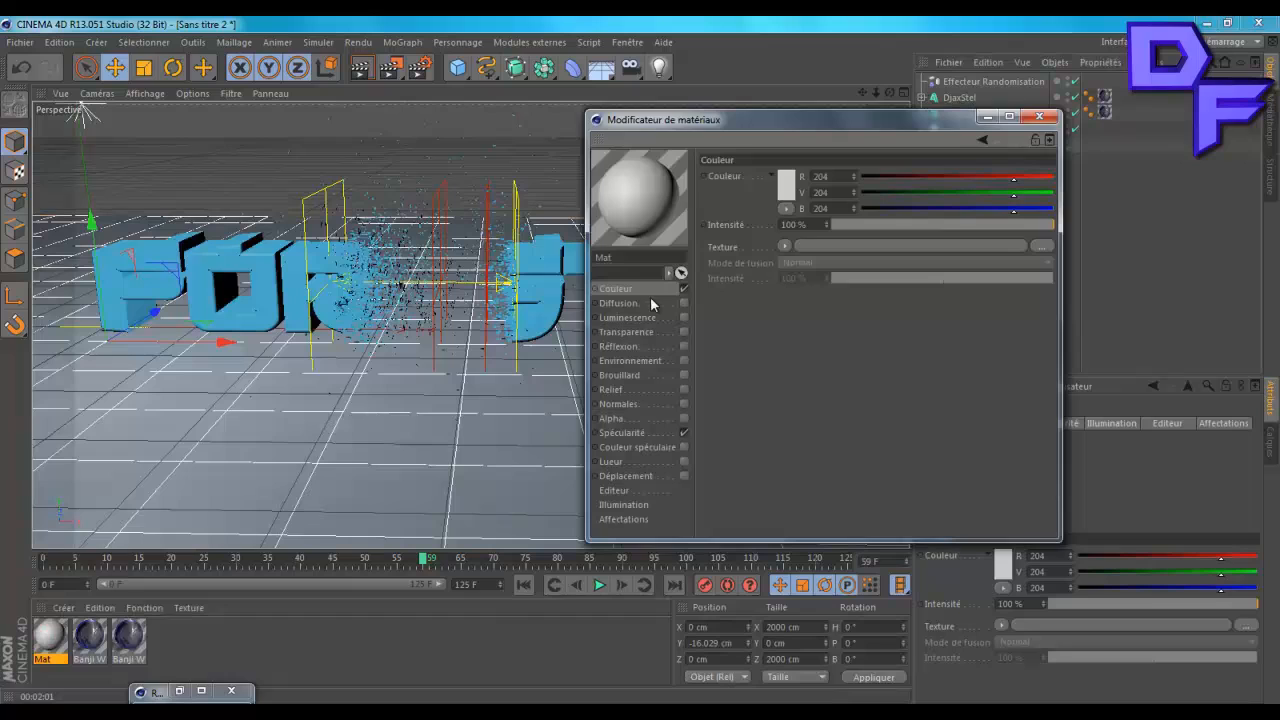
left_click(787, 190)
left_click(756, 129)
left_click_drag(734, 150, 724, 147)
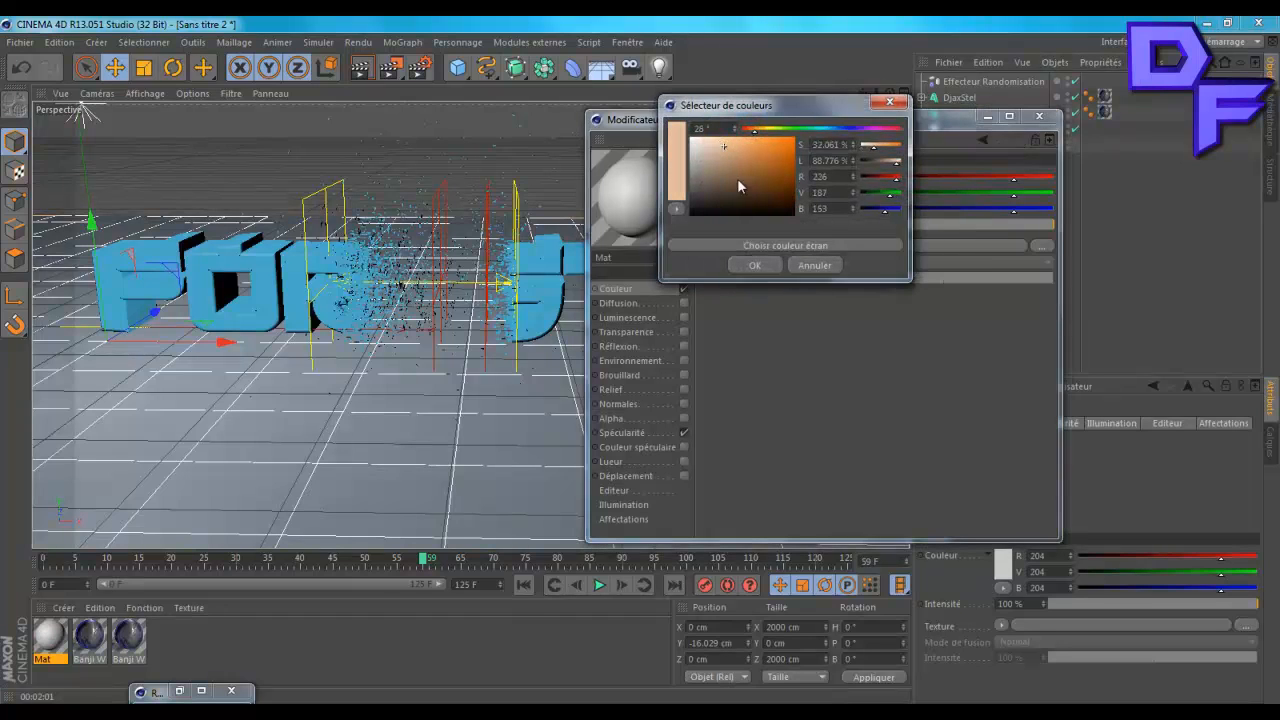
left_click(757, 265)
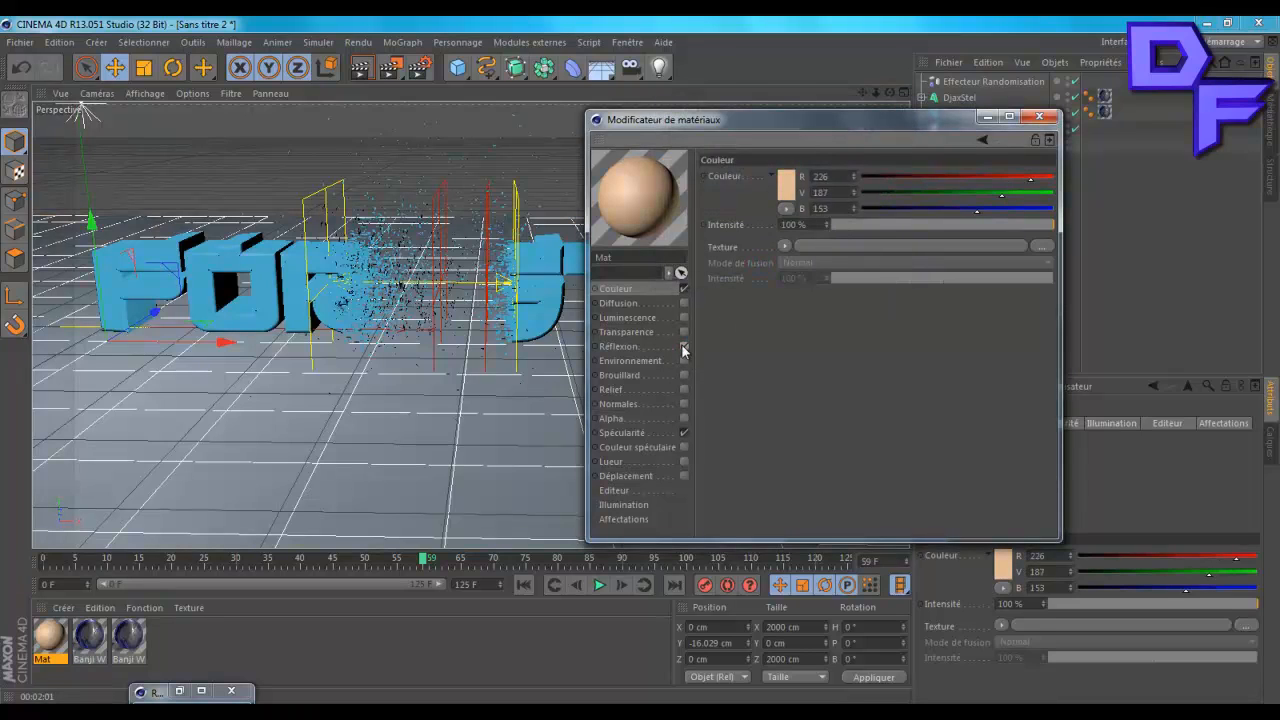
Enable the beige material's reflection at 4% intensity, with a Fresnel texture mixed in at 11%.
left_click(683, 346)
left_click(794, 264)
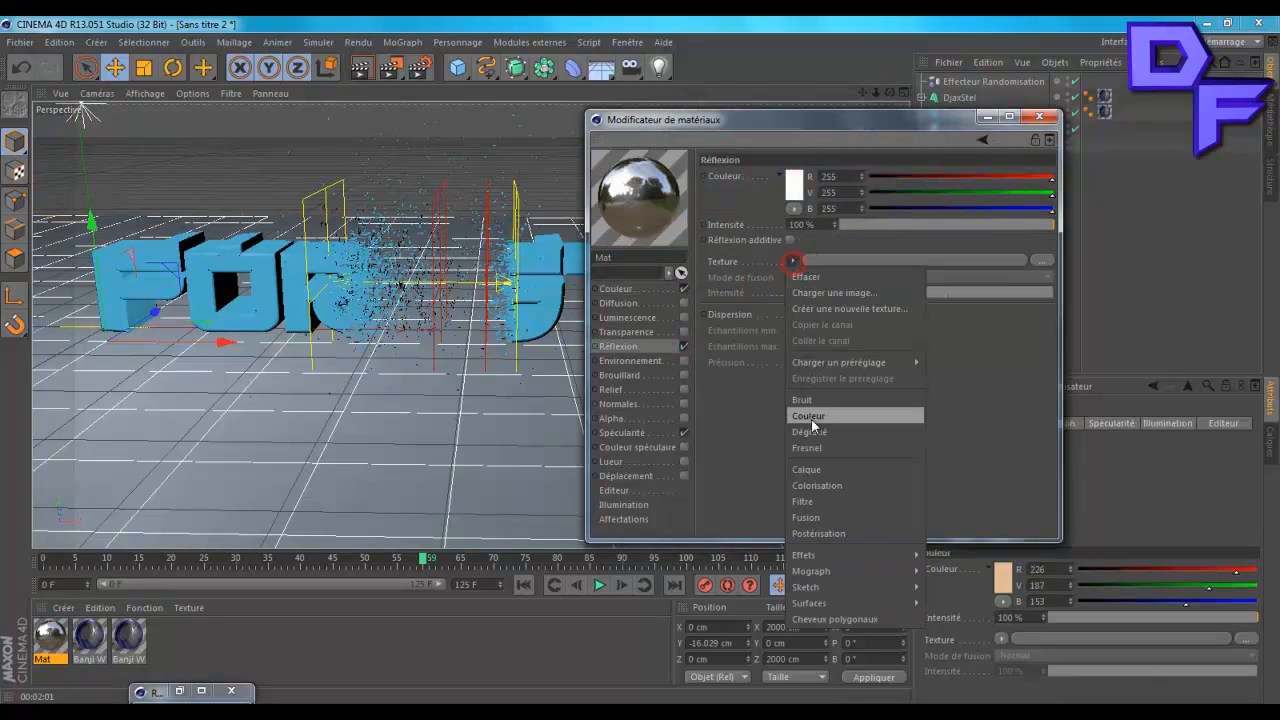
left_click(808, 446)
left_click(860, 341)
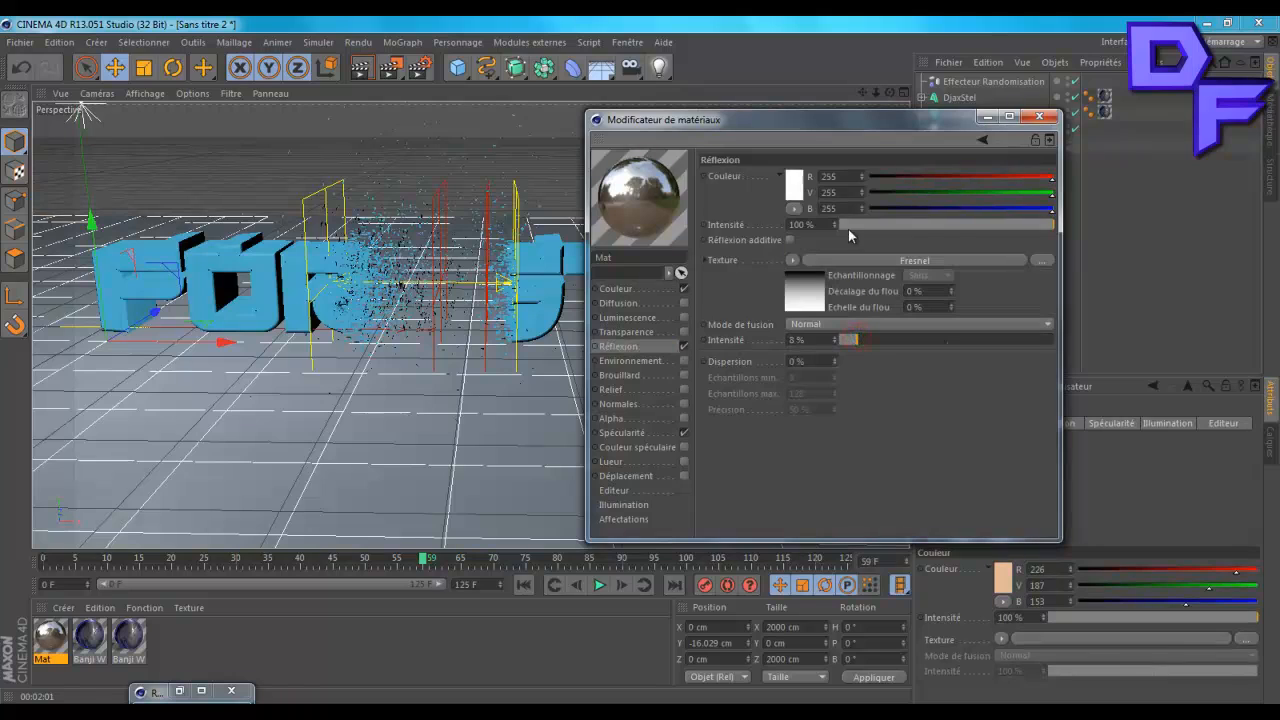
left_click(848, 225)
left_click(864, 341)
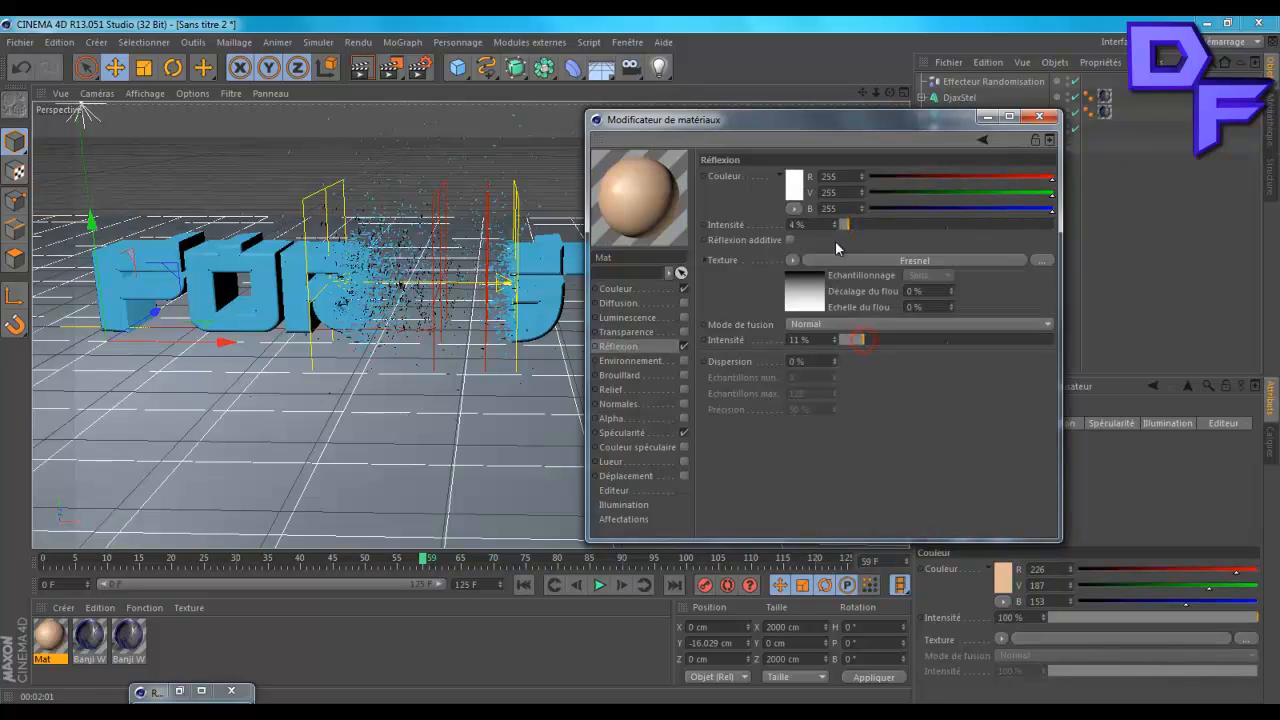
left_click(986, 117)
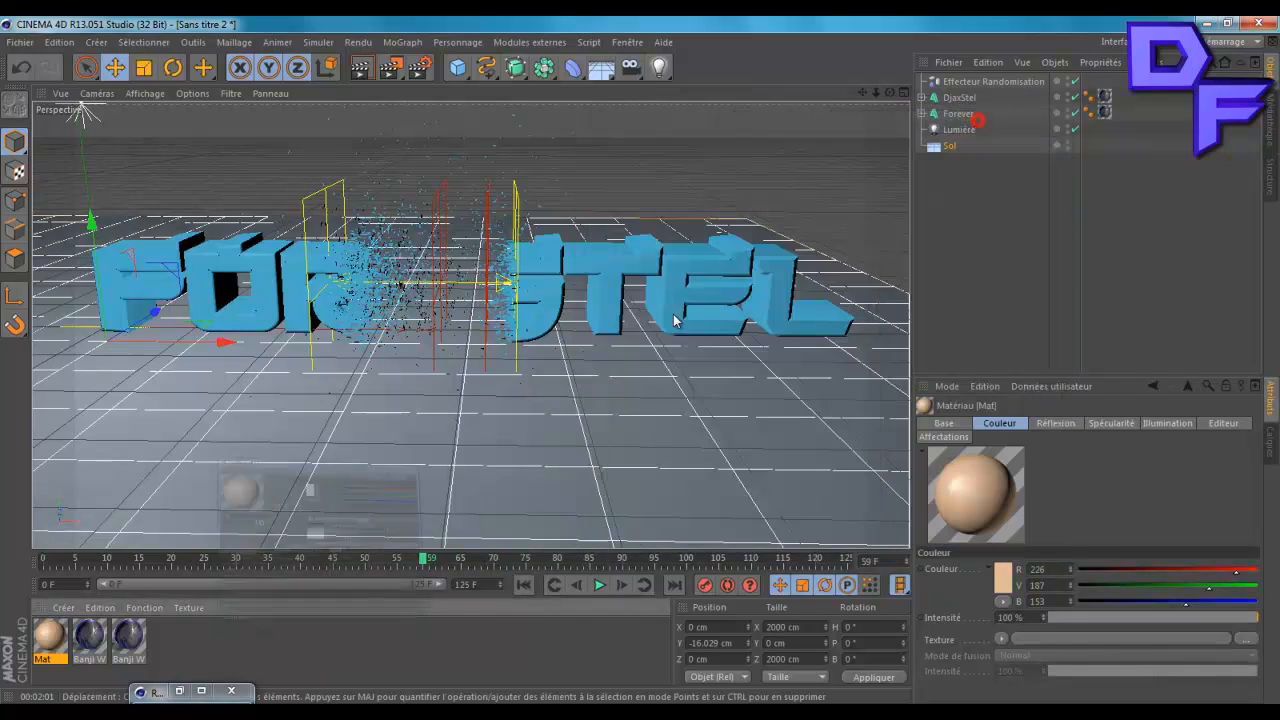
Apply the beige reflective material to the Sol floor and render the view.
left_click_drag(50, 640, 232, 522)
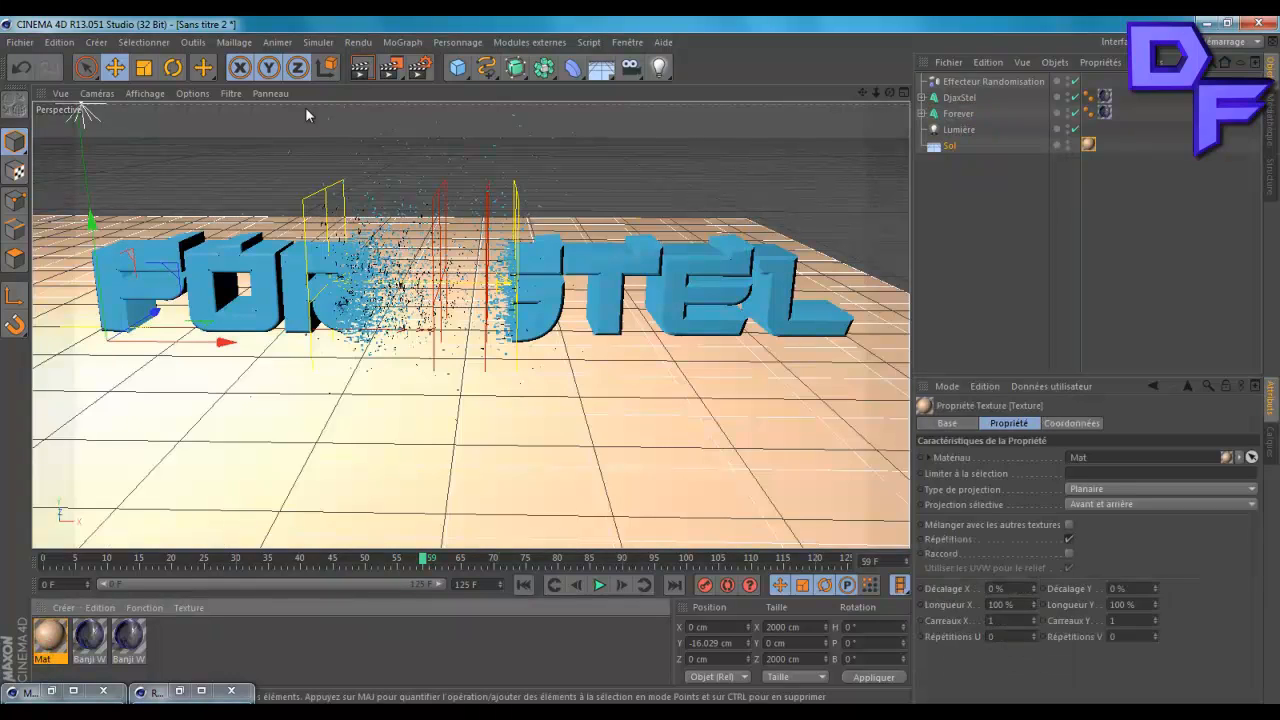
left_click(364, 68)
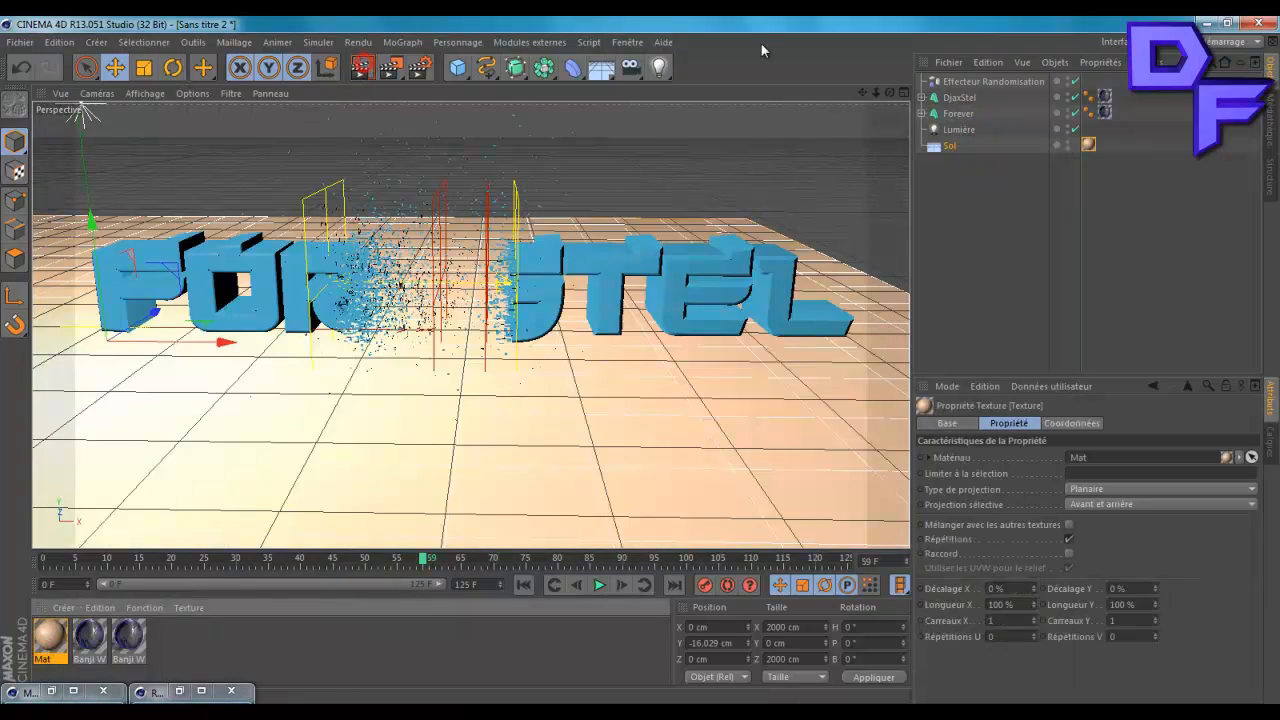